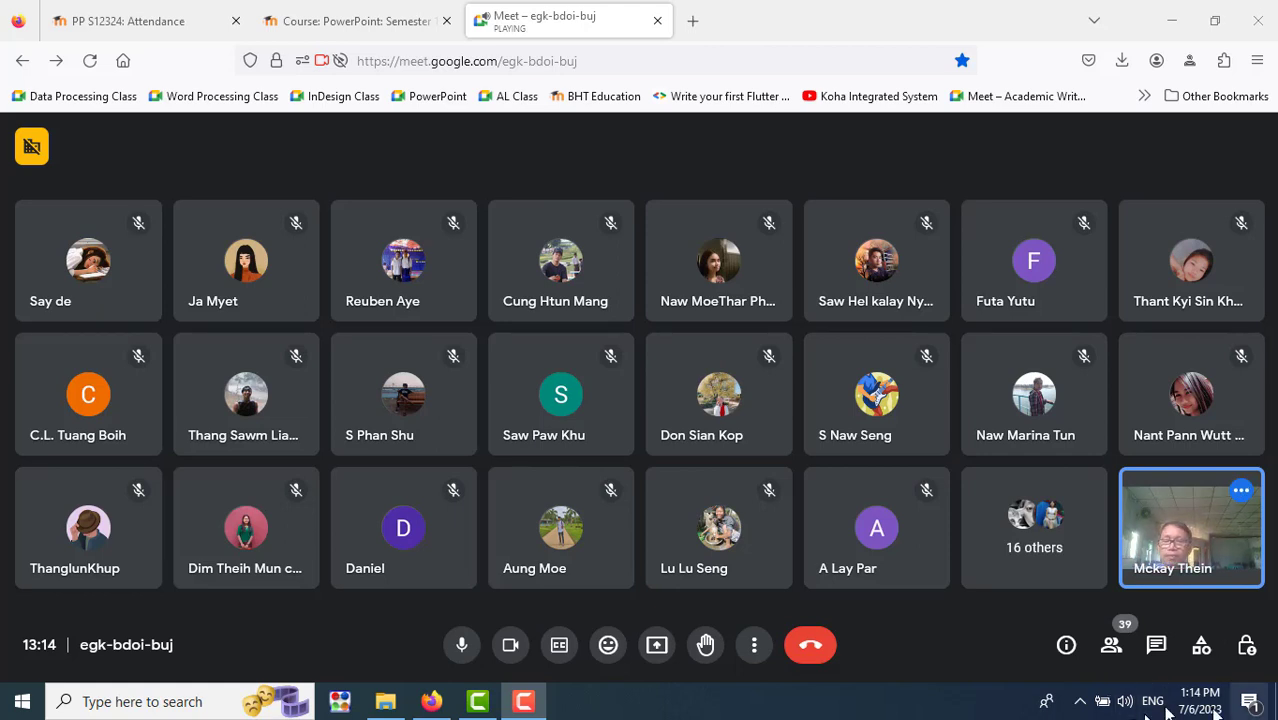
In the Meet call, turn the system volume up to full.
{"action": "left_click", "coordinate": [524, 701]}
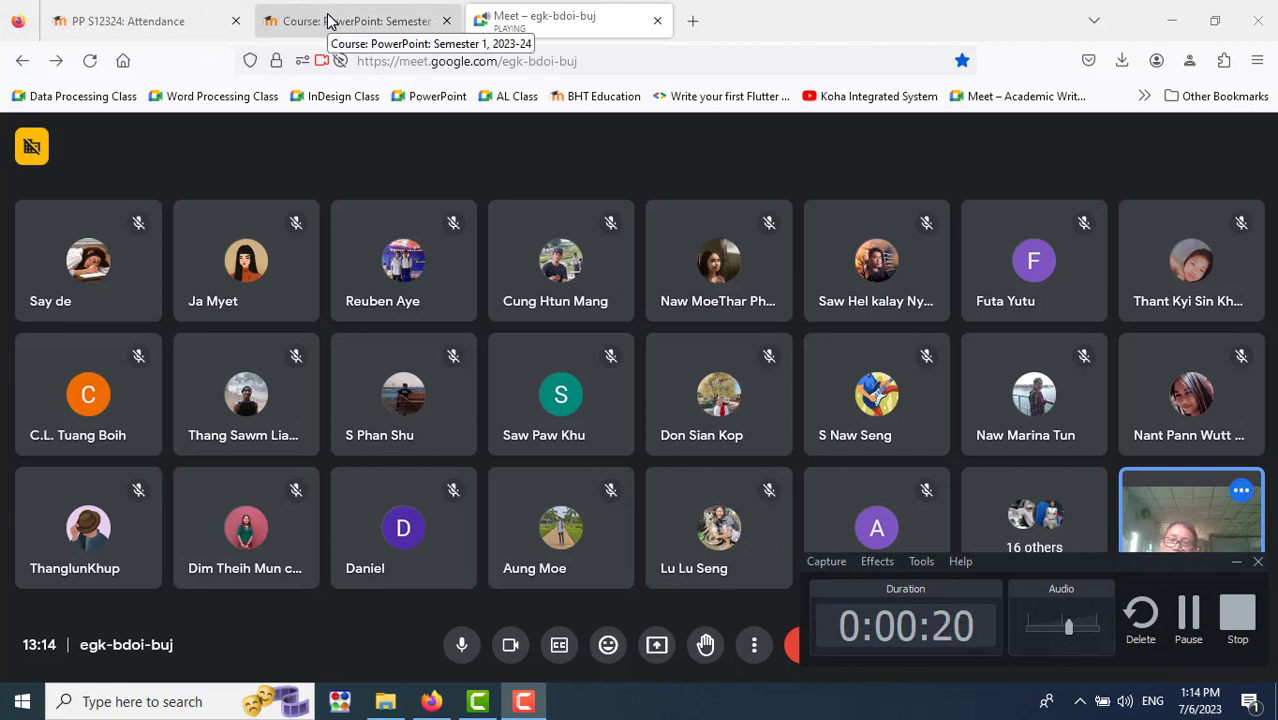
{"action": "left_click", "coordinate": [1233, 565]}
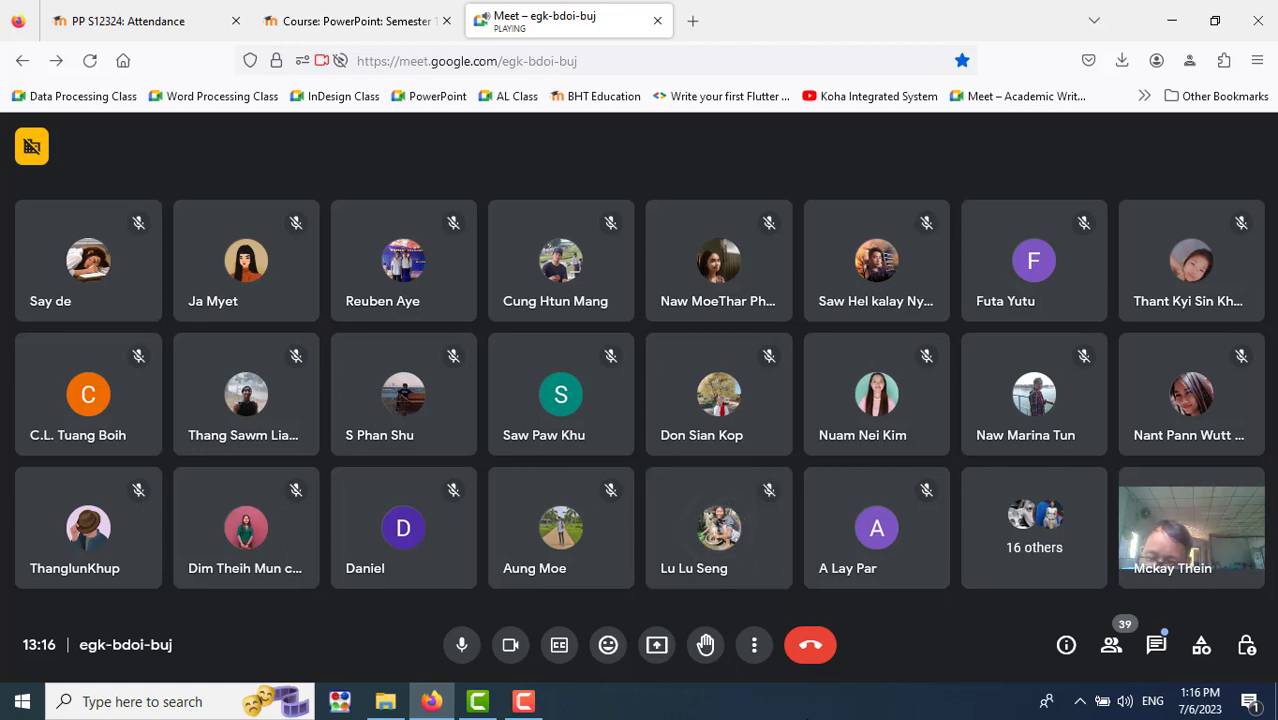
{"action": "key", "text": "XF86AudioRaiseVolume"}
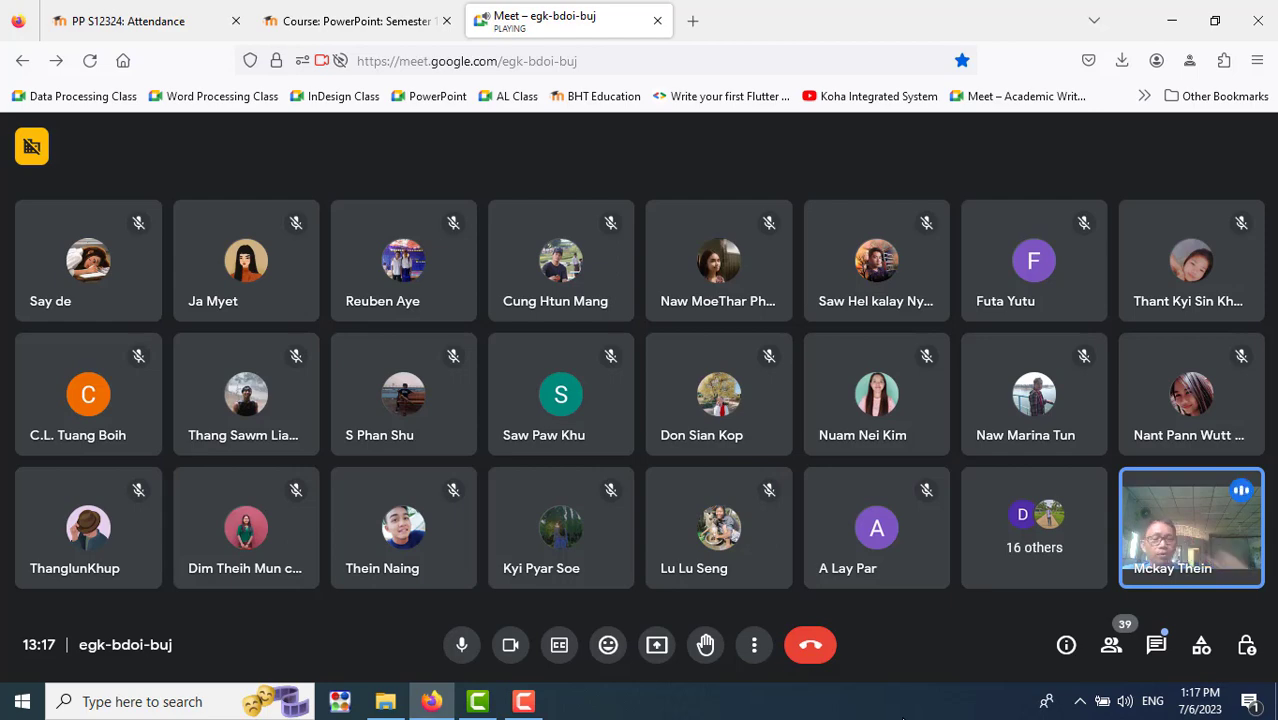
{"action": "mouse_move", "coordinate": [246, 260]}
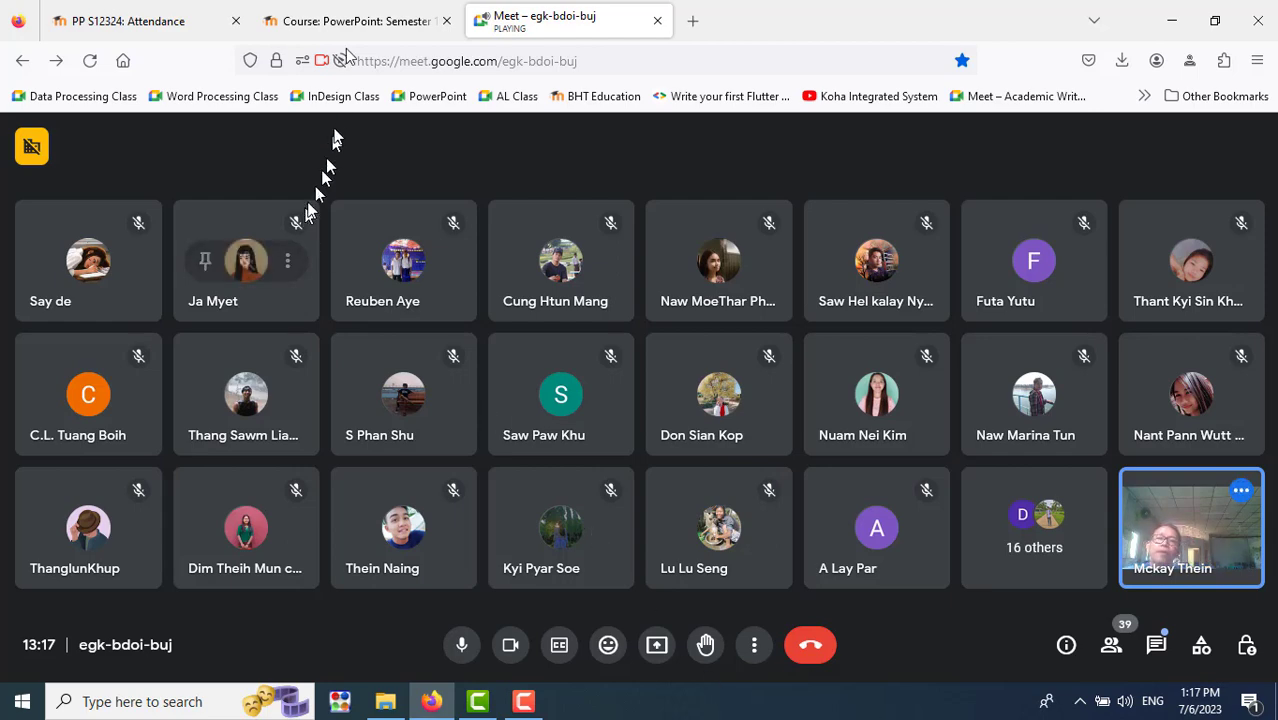
Show the BHTE PowerPoint course page scrolled to Class 2's Week 6–9 topics.
{"action": "left_click", "coordinate": [348, 26]}
{"action": "scroll", "coordinate": [705, 437], "scroll_direction": "down", "scroll_amount": 4}
{"action": "scroll", "coordinate": [782, 482], "scroll_direction": "down", "scroll_amount": 5}
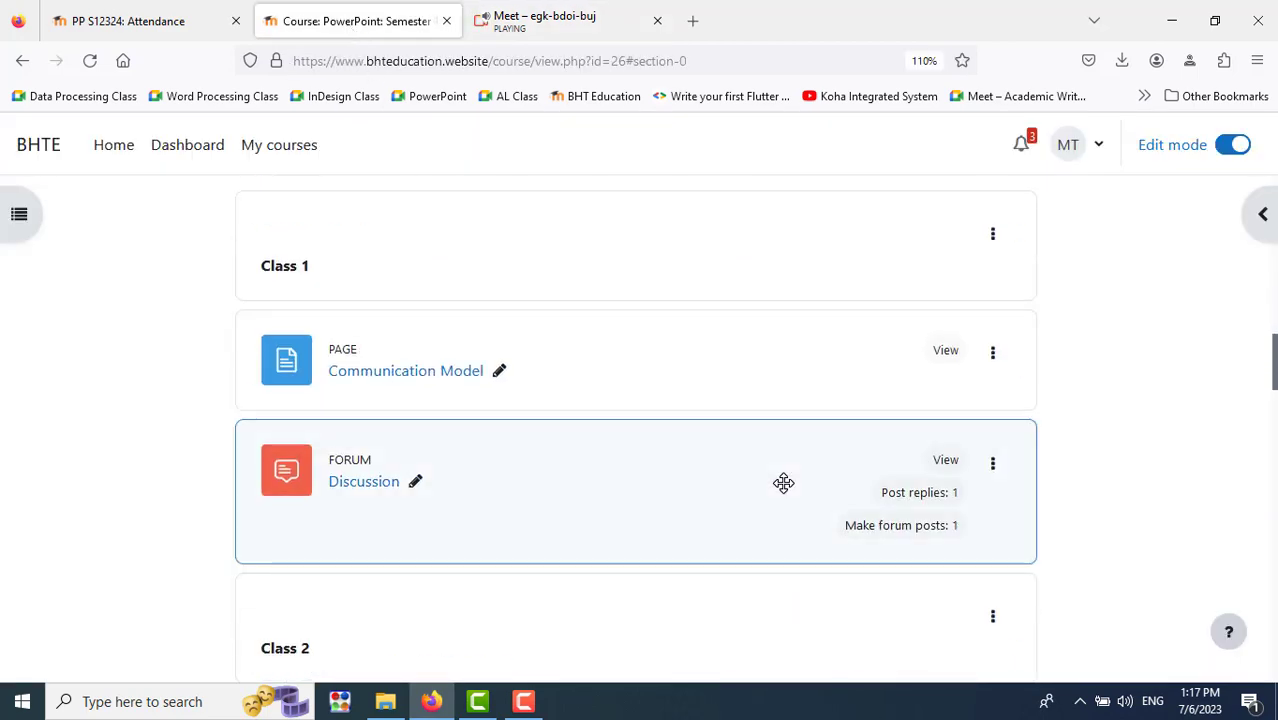
{"action": "scroll", "coordinate": [783, 483], "scroll_direction": "down", "scroll_amount": 4}
{"action": "scroll", "coordinate": [783, 483], "scroll_direction": "down", "scroll_amount": 4}
{"action": "scroll", "coordinate": [783, 483], "scroll_direction": "down", "scroll_amount": 5}
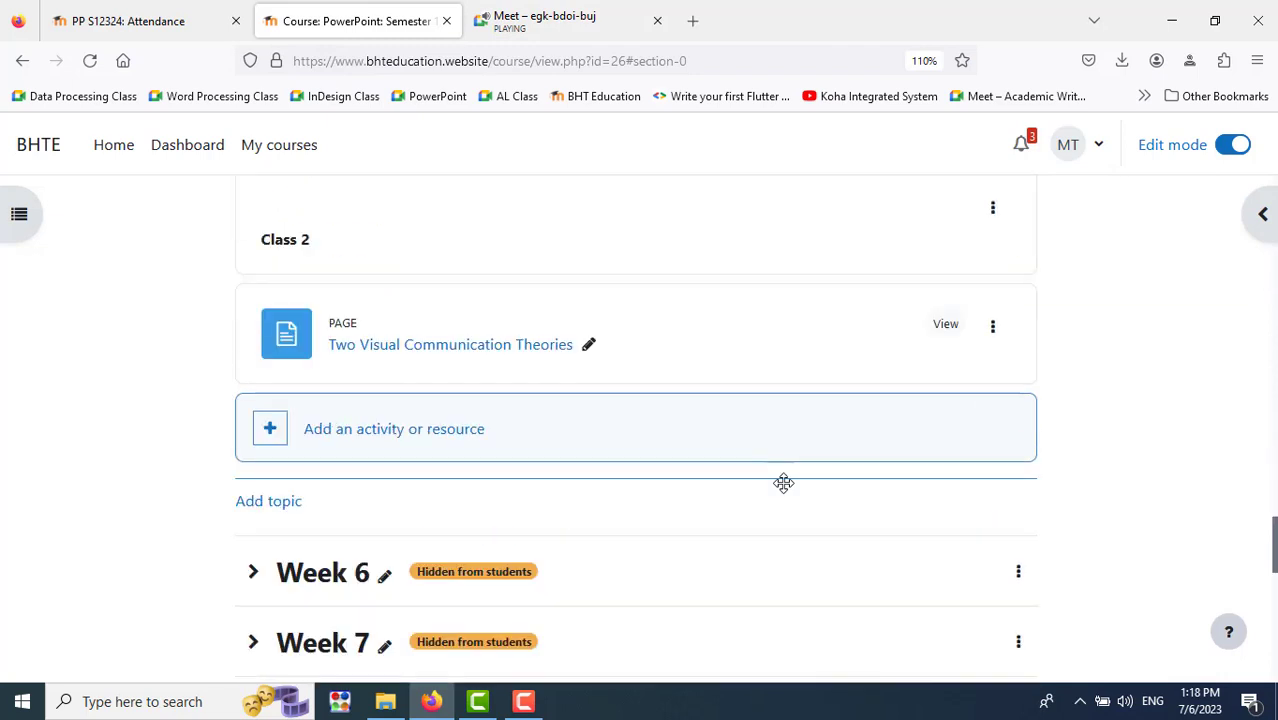
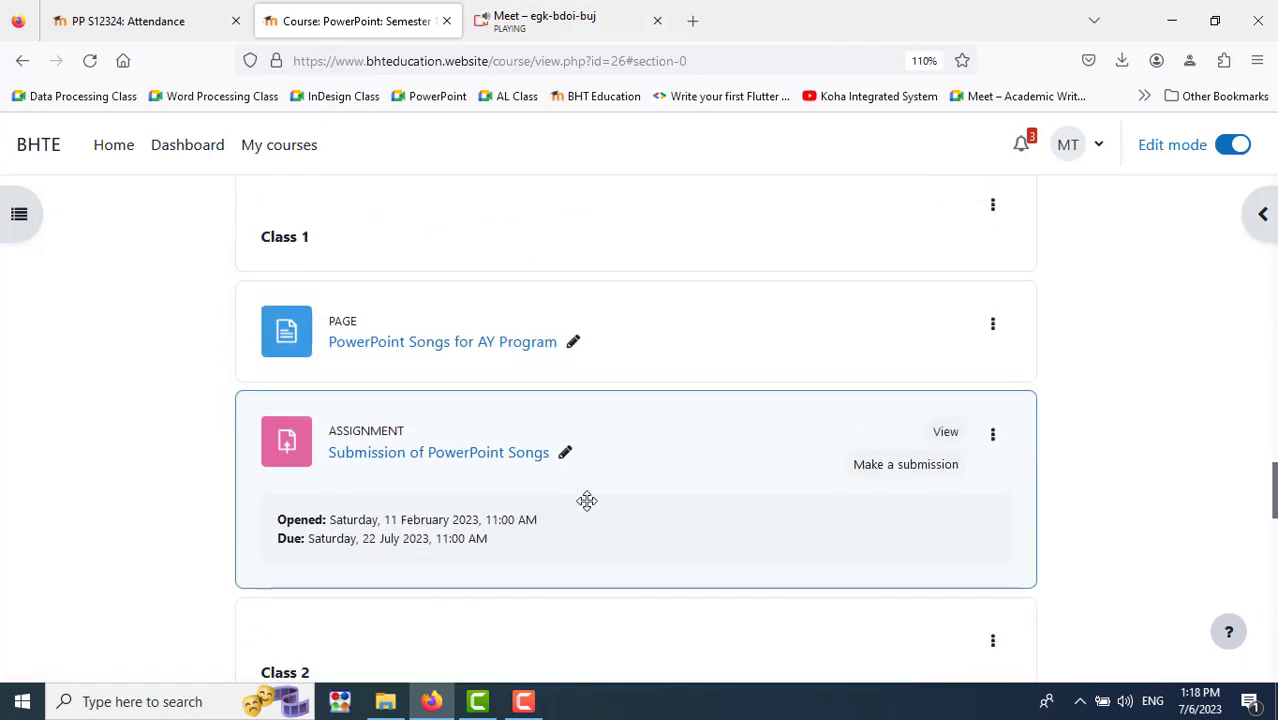
{"action": "scroll", "coordinate": [587, 501], "scroll_direction": "up", "scroll_amount": 3}
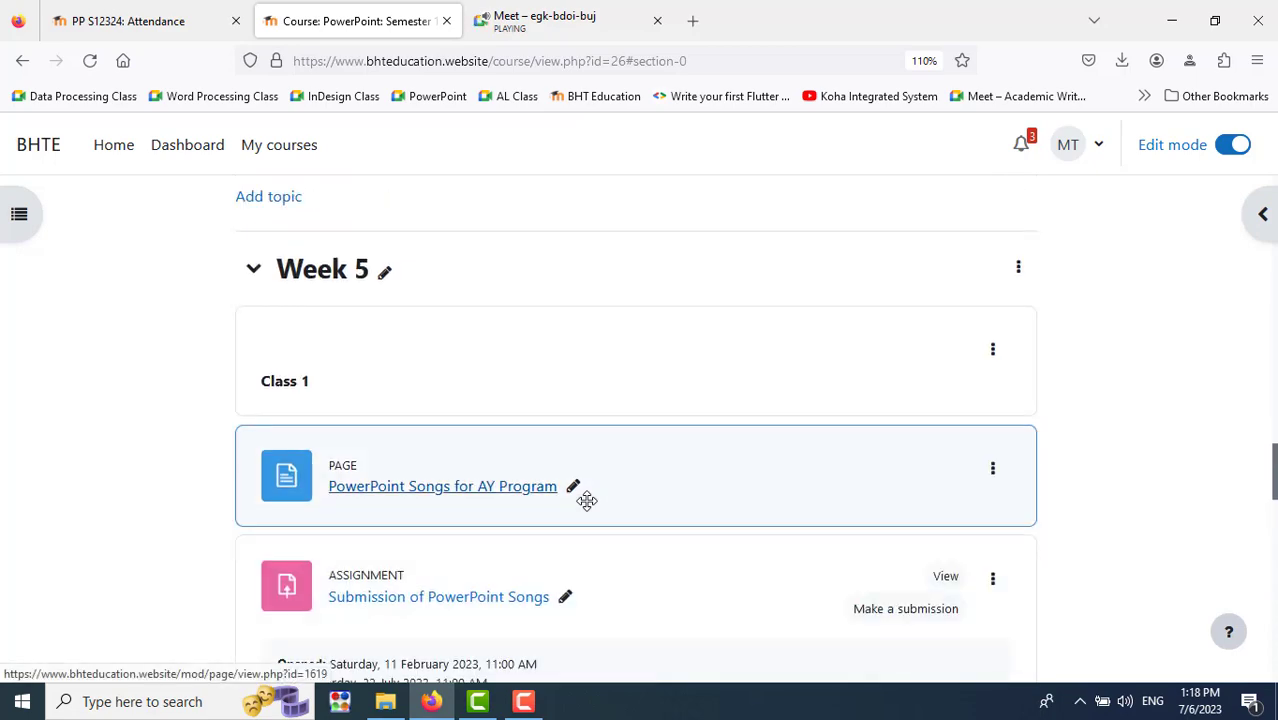
Open the Five Important Elements link in a new browser tab.
{"action": "scroll", "coordinate": [587, 501], "scroll_direction": "down", "scroll_amount": 5}
{"action": "scroll", "coordinate": [587, 501], "scroll_direction": "down", "scroll_amount": 5}
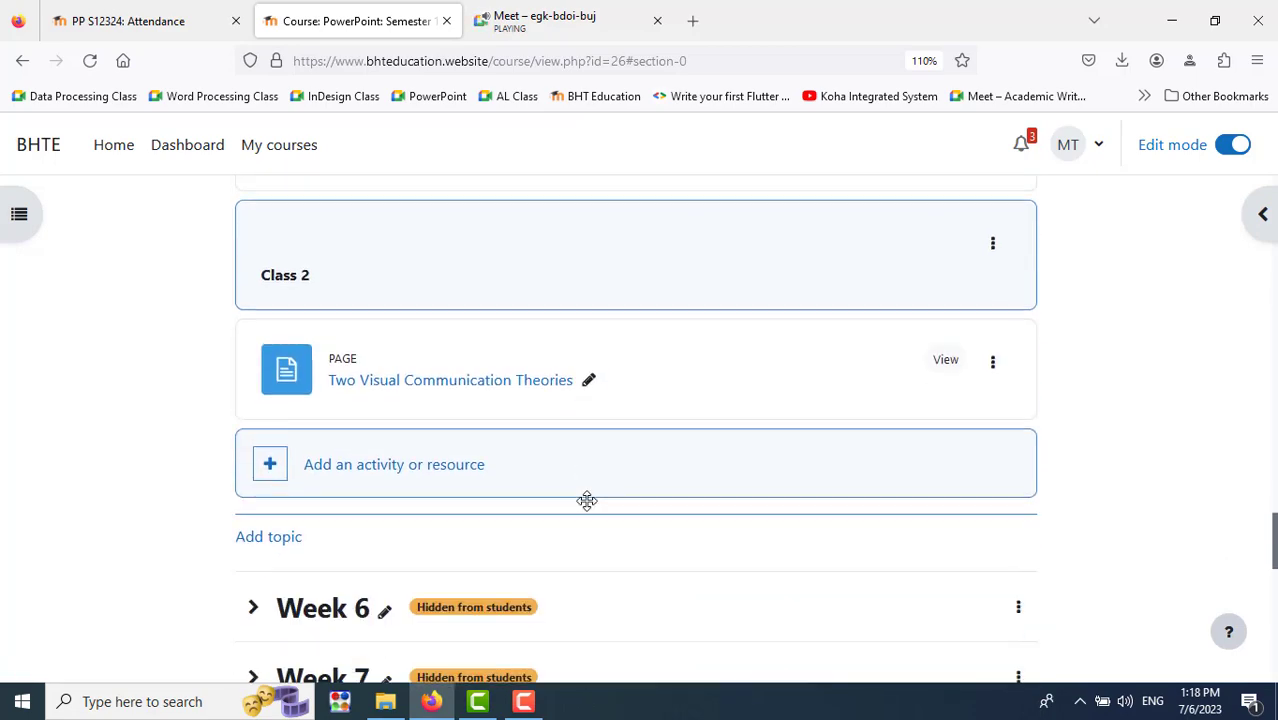
{"action": "scroll", "coordinate": [587, 501], "scroll_direction": "up", "scroll_amount": 5}
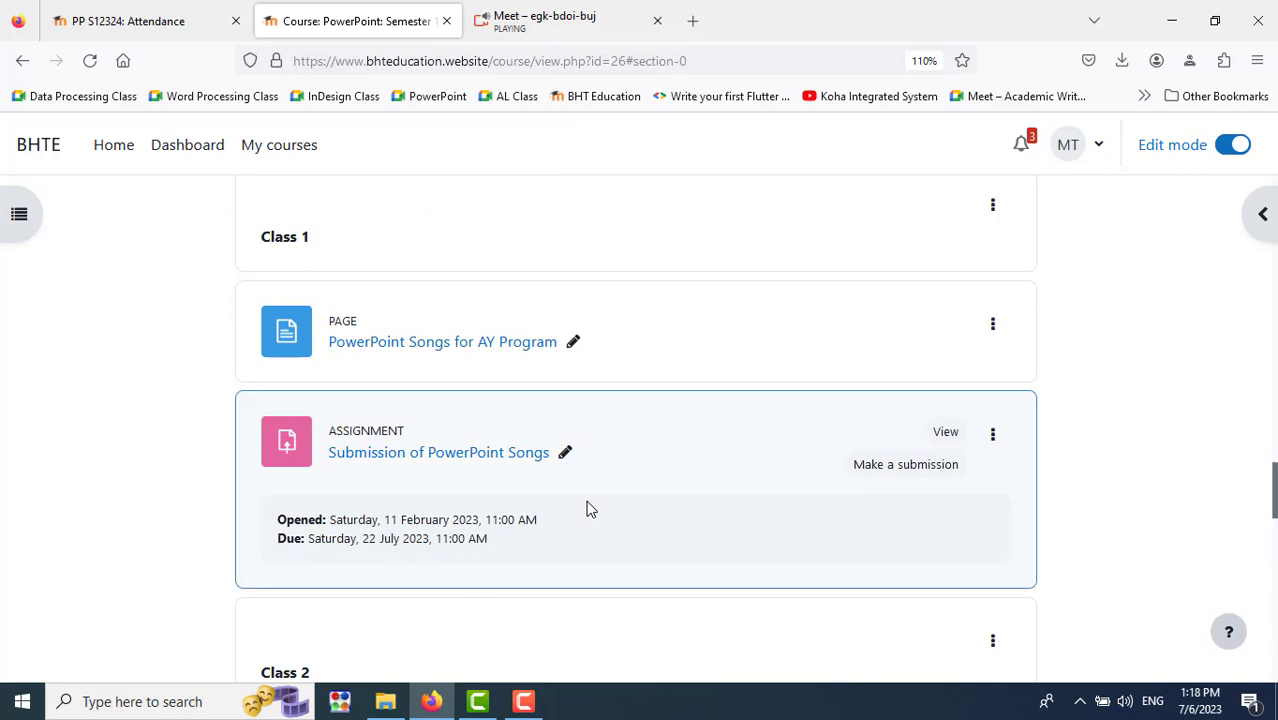
{"action": "scroll", "coordinate": [587, 508], "scroll_direction": "up", "scroll_amount": 5}
{"action": "scroll", "coordinate": [588, 508], "scroll_direction": "up", "scroll_amount": 3}
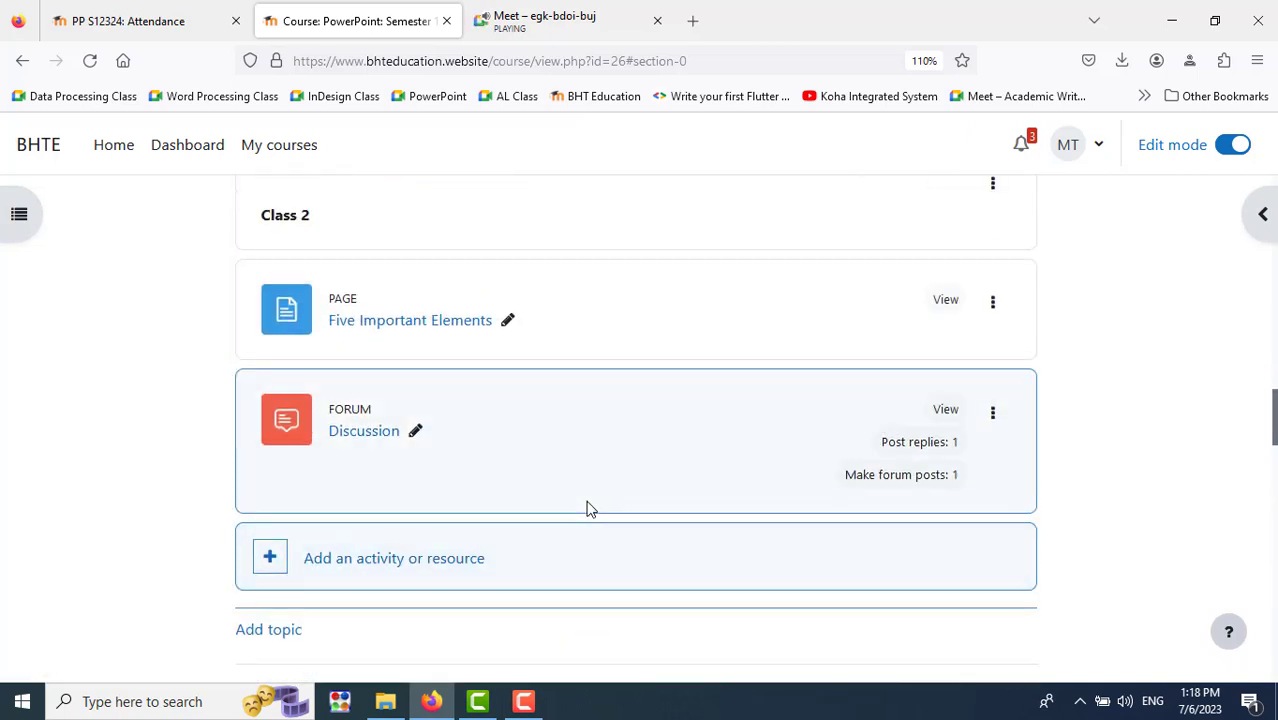
{"action": "right_click", "coordinate": [432, 324]}
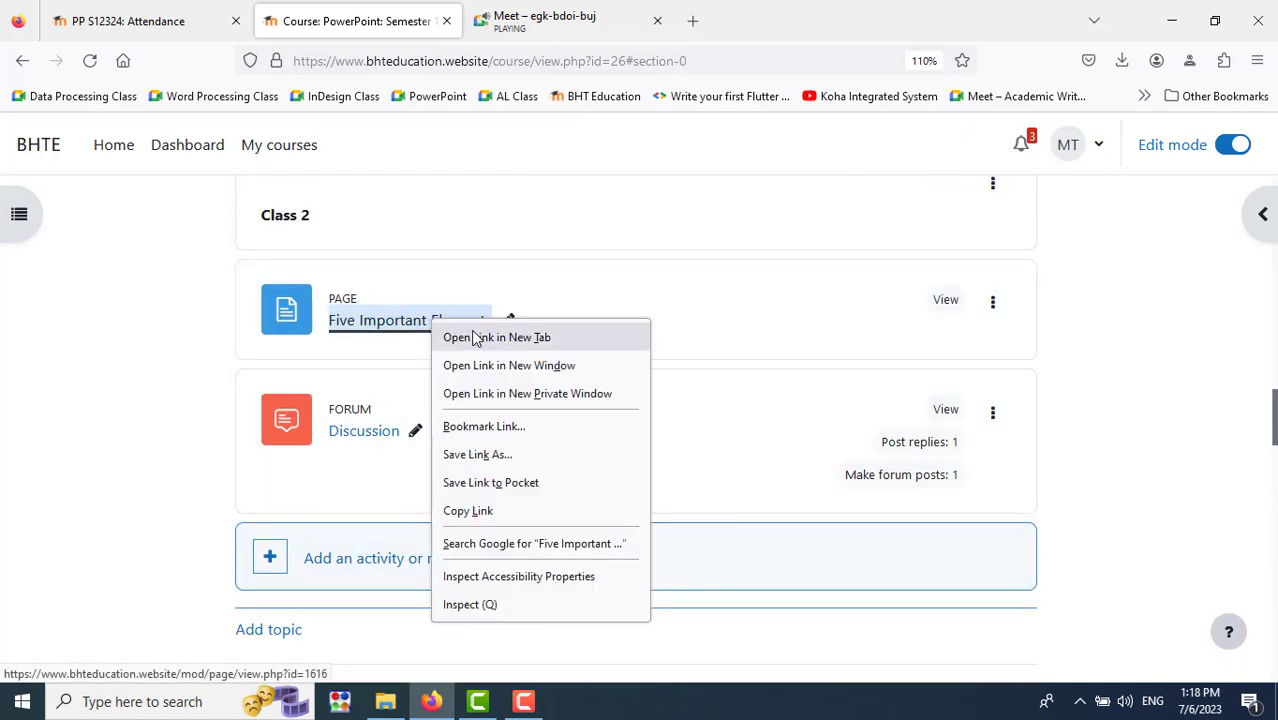
{"action": "left_click", "coordinate": [474, 335]}
Switch to the Five Important Elements tab and scroll down to its Colour and Texture section.
{"action": "scroll", "coordinate": [938, 407], "scroll_direction": "down", "scroll_amount": 6}
{"action": "scroll", "coordinate": [938, 407], "scroll_direction": "down", "scroll_amount": 6}
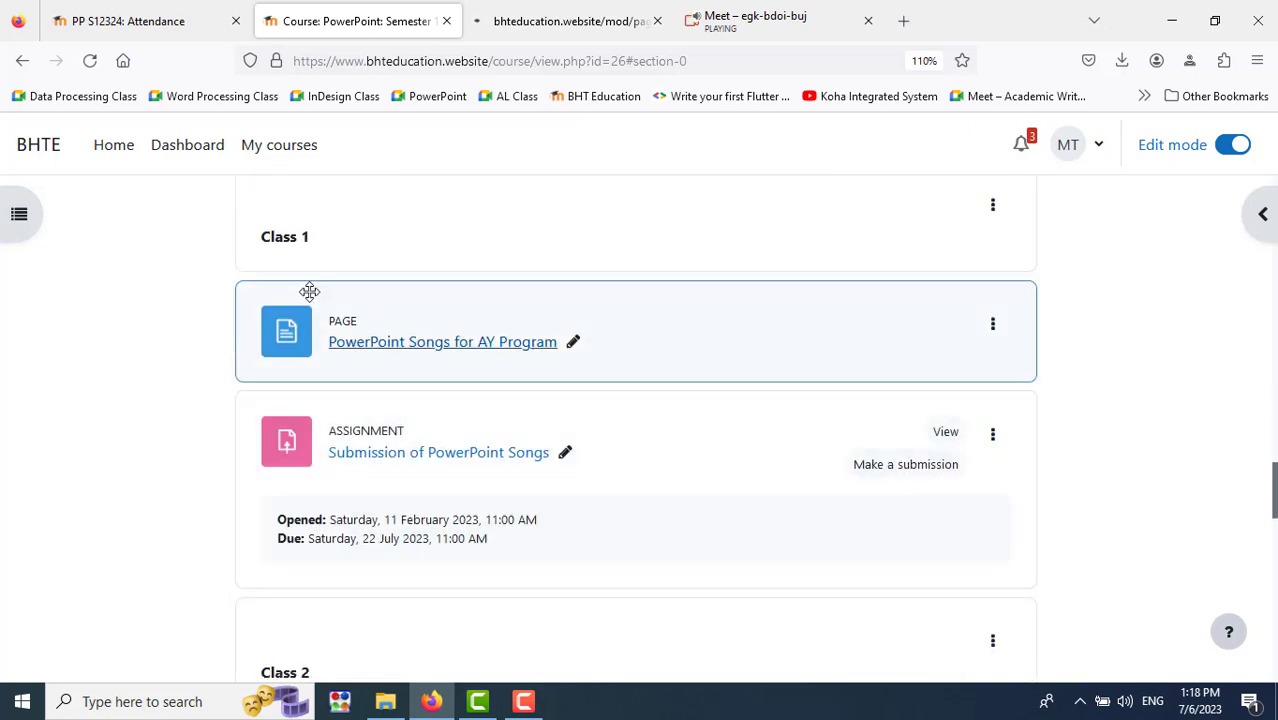
{"action": "left_click", "coordinate": [528, 18]}
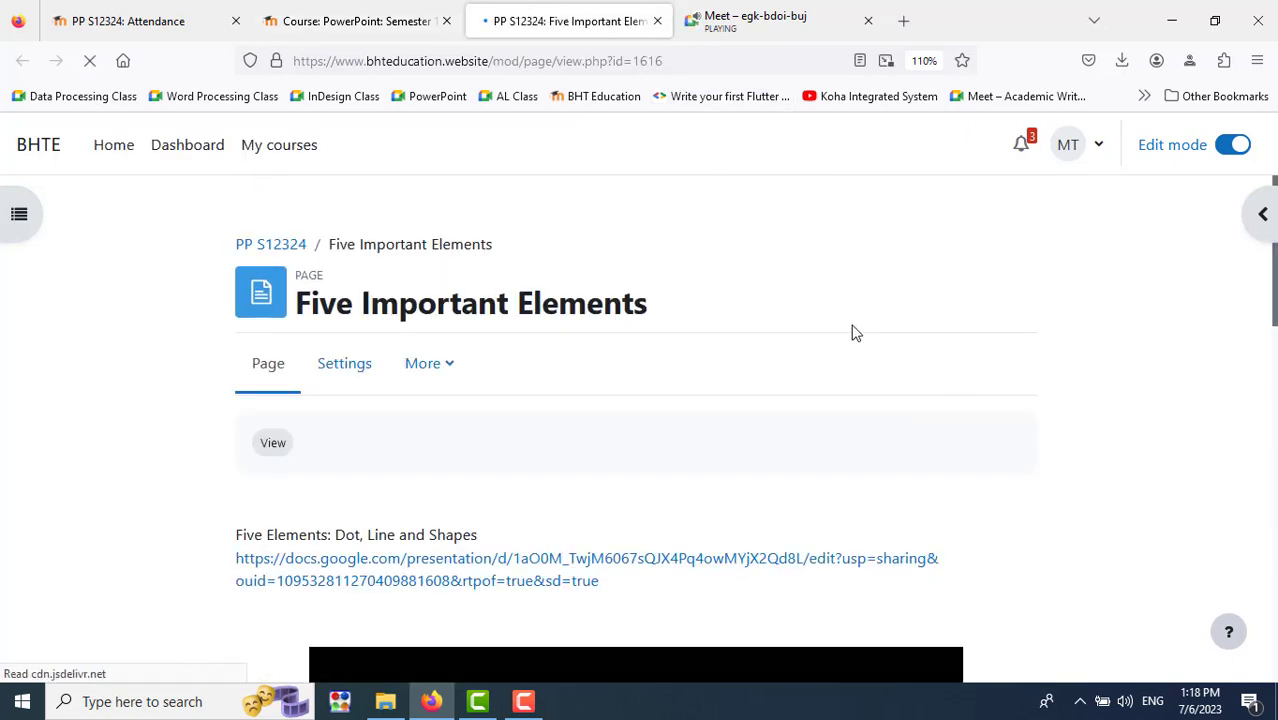
{"action": "scroll", "coordinate": [851, 331], "scroll_direction": "down", "scroll_amount": 5}
{"action": "scroll", "coordinate": [870, 366], "scroll_direction": "down", "scroll_amount": 7}
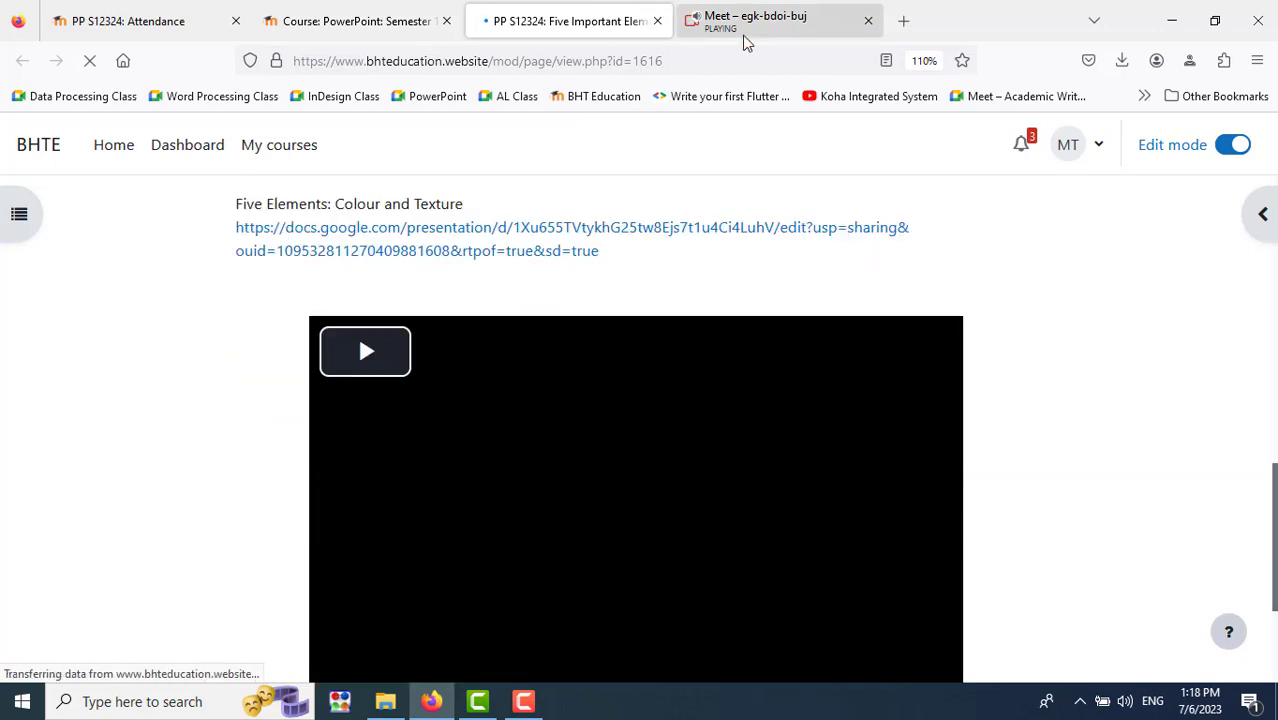
In the Meet call, admit the person waiting to join.
{"action": "left_click", "coordinate": [750, 20]}
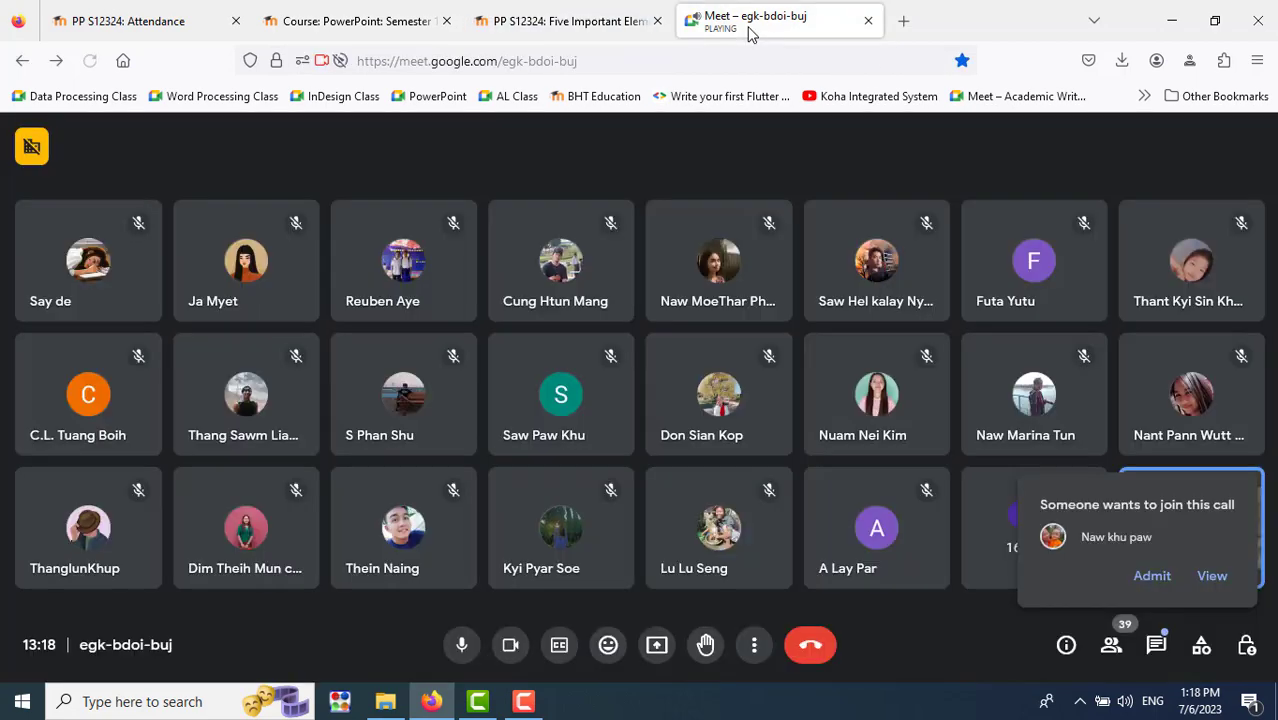
{"action": "left_click", "coordinate": [1155, 580]}
Back on Five Important Elements, open the Five Elements: Colour and Texture link in a new tab.
{"action": "left_click", "coordinate": [560, 22]}
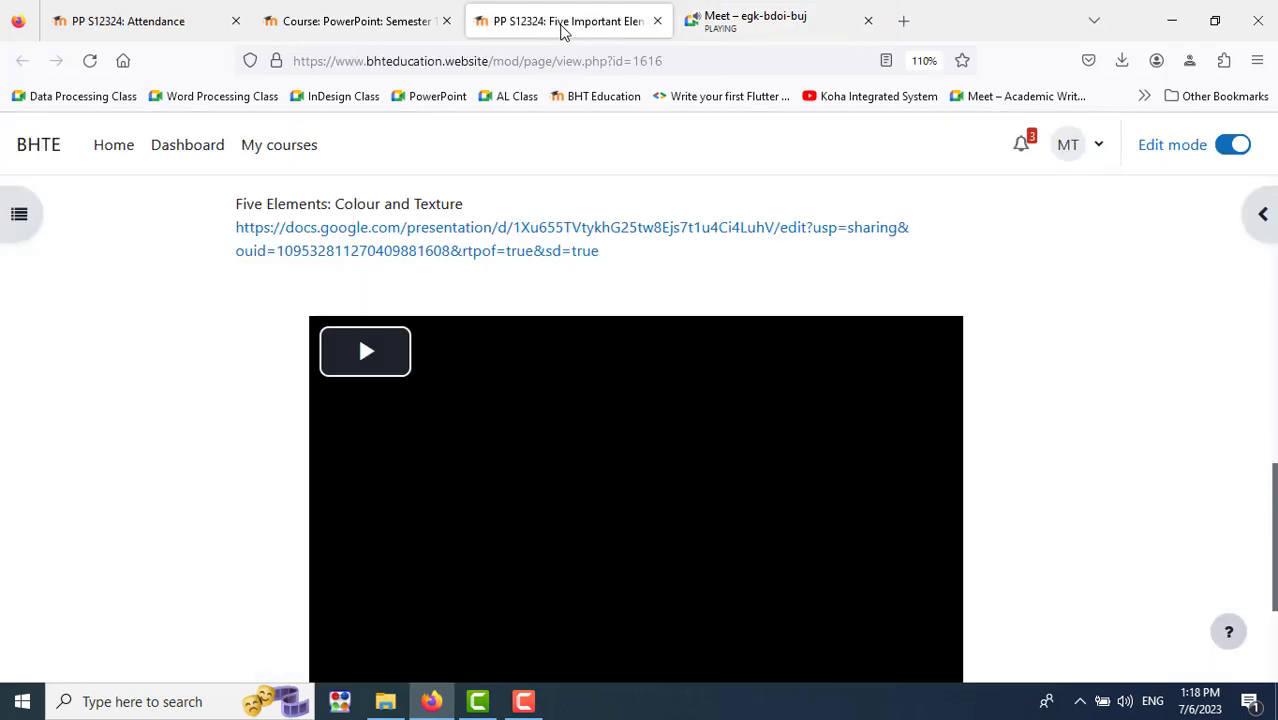
{"action": "scroll", "coordinate": [1027, 533], "scroll_direction": "down", "scroll_amount": 3}
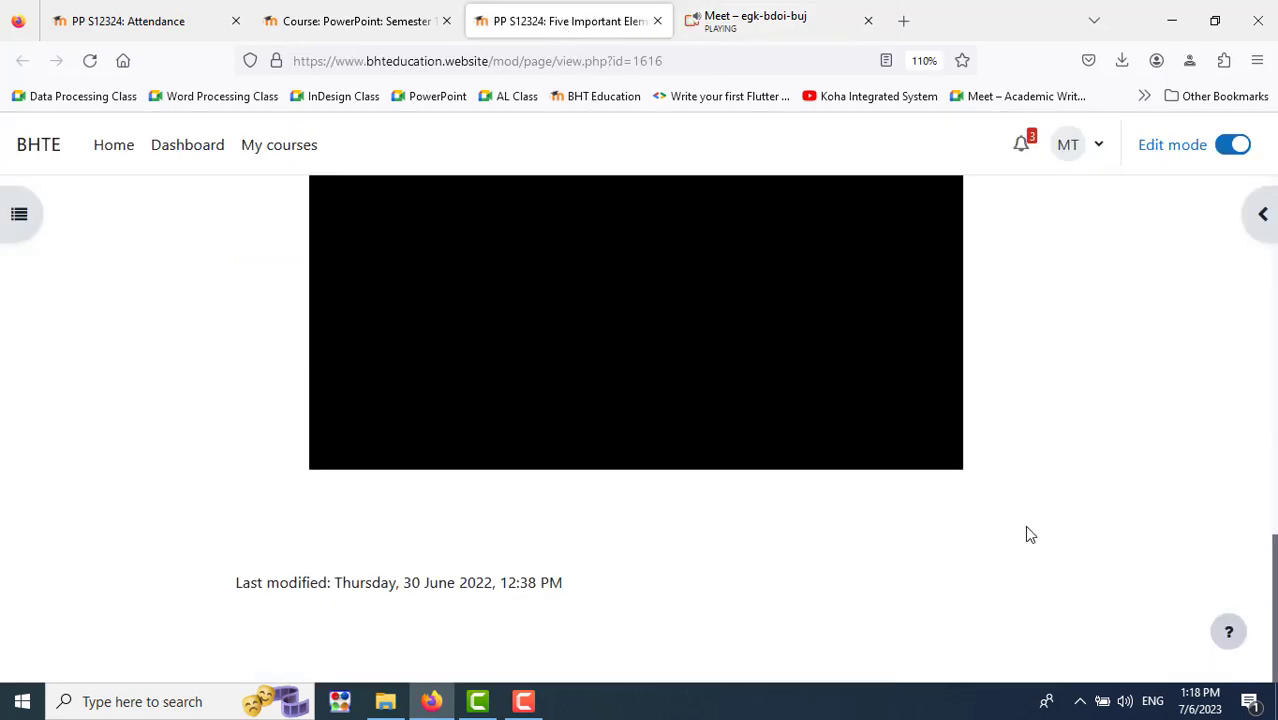
{"action": "scroll", "coordinate": [440, 548], "scroll_direction": "up", "scroll_amount": 4}
{"action": "scroll", "coordinate": [405, 595], "scroll_direction": "up", "scroll_amount": 2}
{"action": "scroll", "coordinate": [405, 583], "scroll_direction": "up", "scroll_amount": 1}
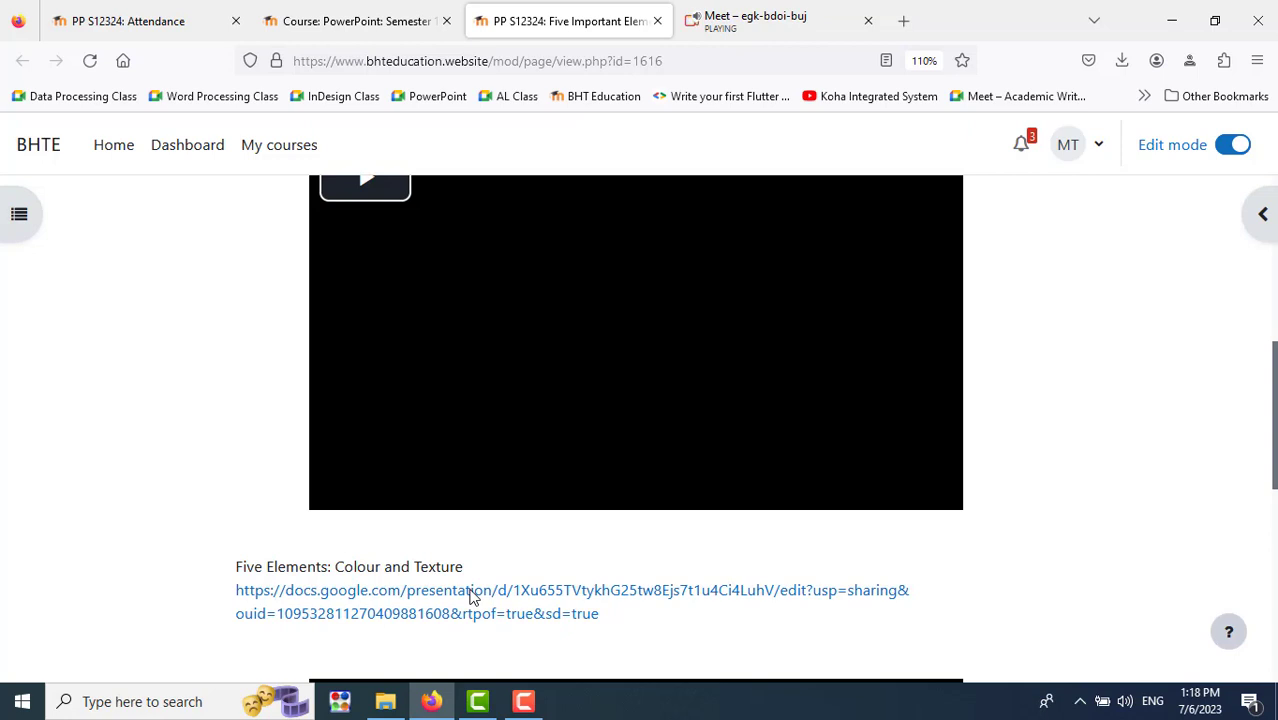
{"action": "left_click", "coordinate": [473, 594]}
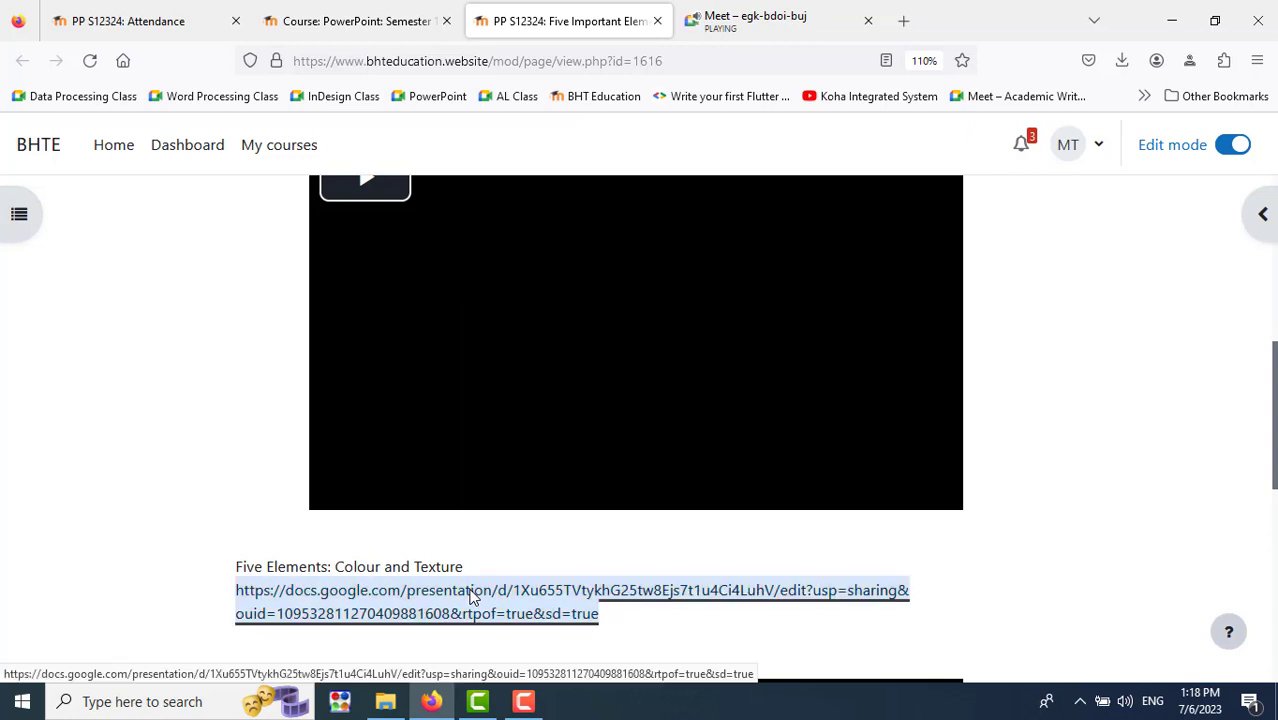
{"action": "right_click", "coordinate": [473, 594]}
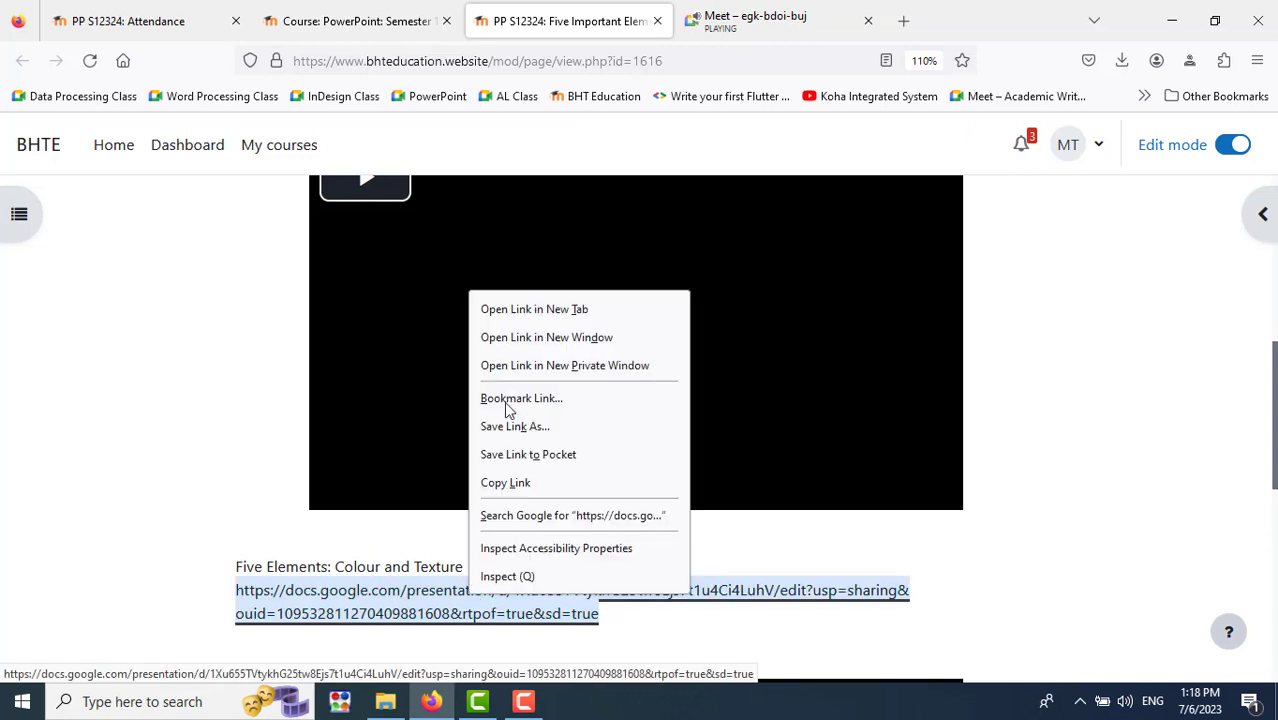
{"action": "left_click", "coordinate": [533, 316]}
Switch to the new tab showing the Five Elements-colour, texture presentation.
{"action": "left_click", "coordinate": [705, 18]}
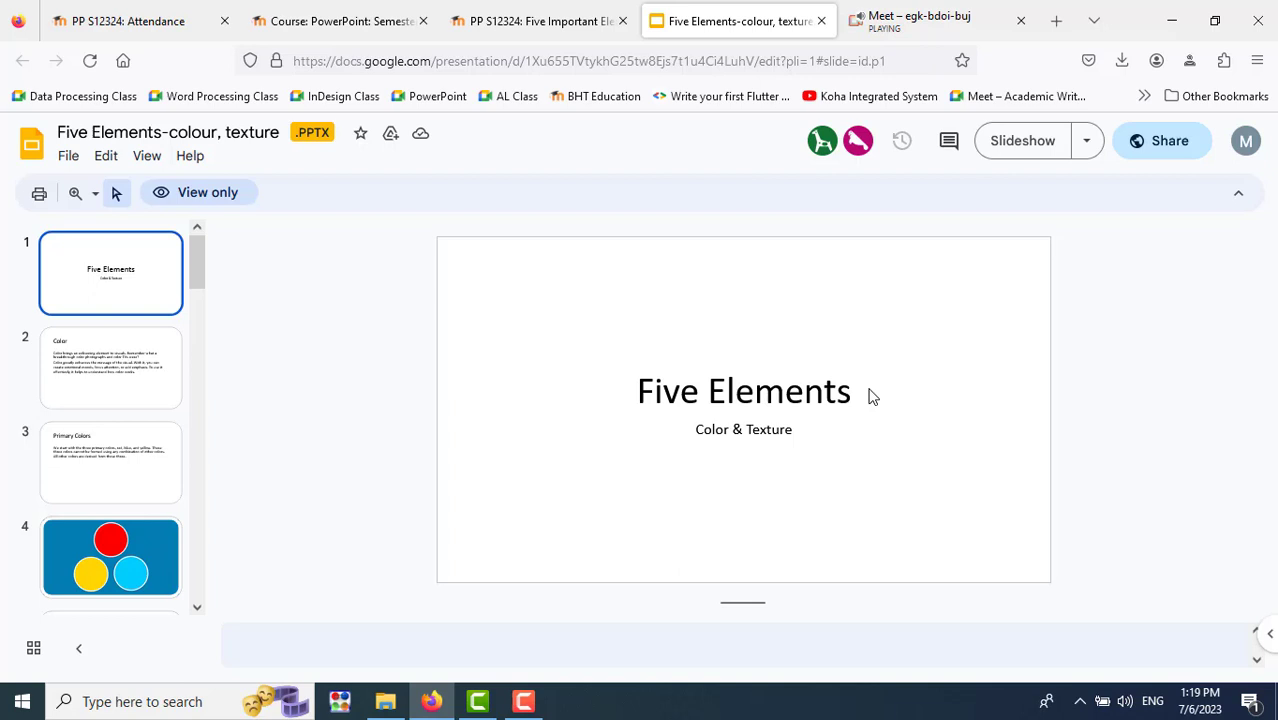
Glance at the Meet call, then return to the Five Elements-colour, texture deck.
{"action": "left_click", "coordinate": [878, 30]}
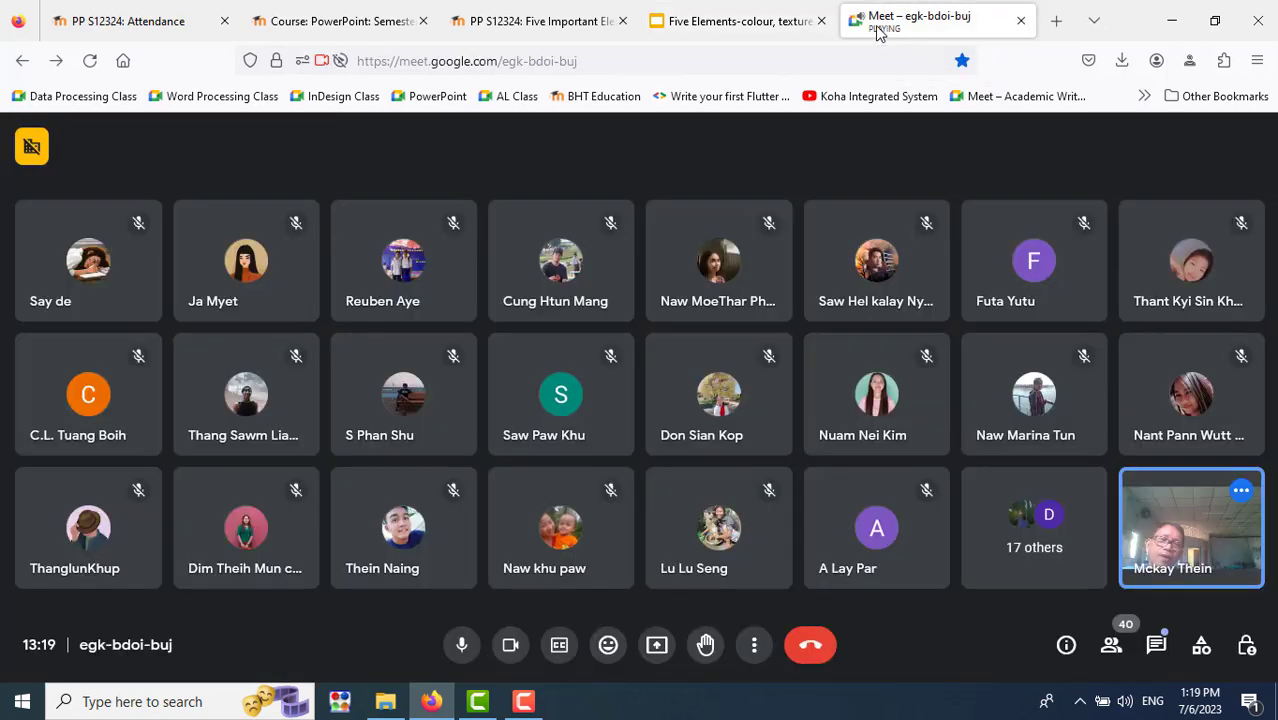
{"action": "left_click", "coordinate": [755, 22]}
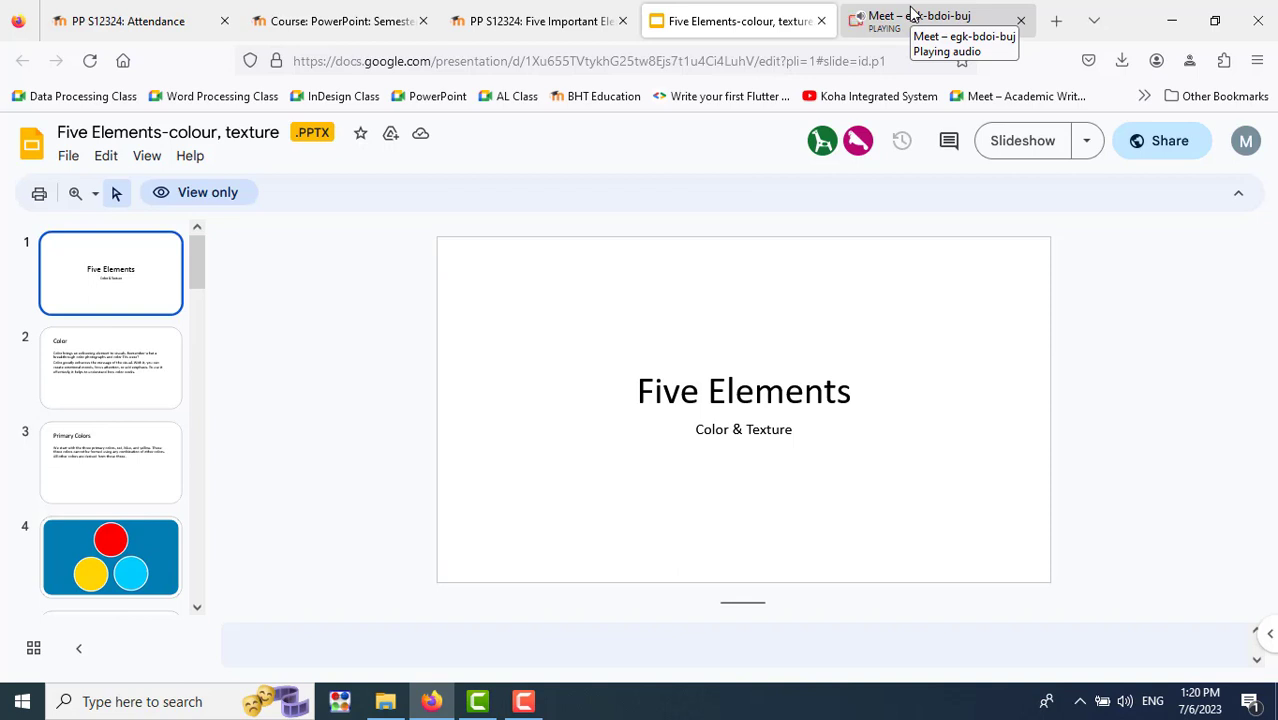
Return to the Meet call showing the participant grid.
{"action": "left_click", "coordinate": [911, 14]}
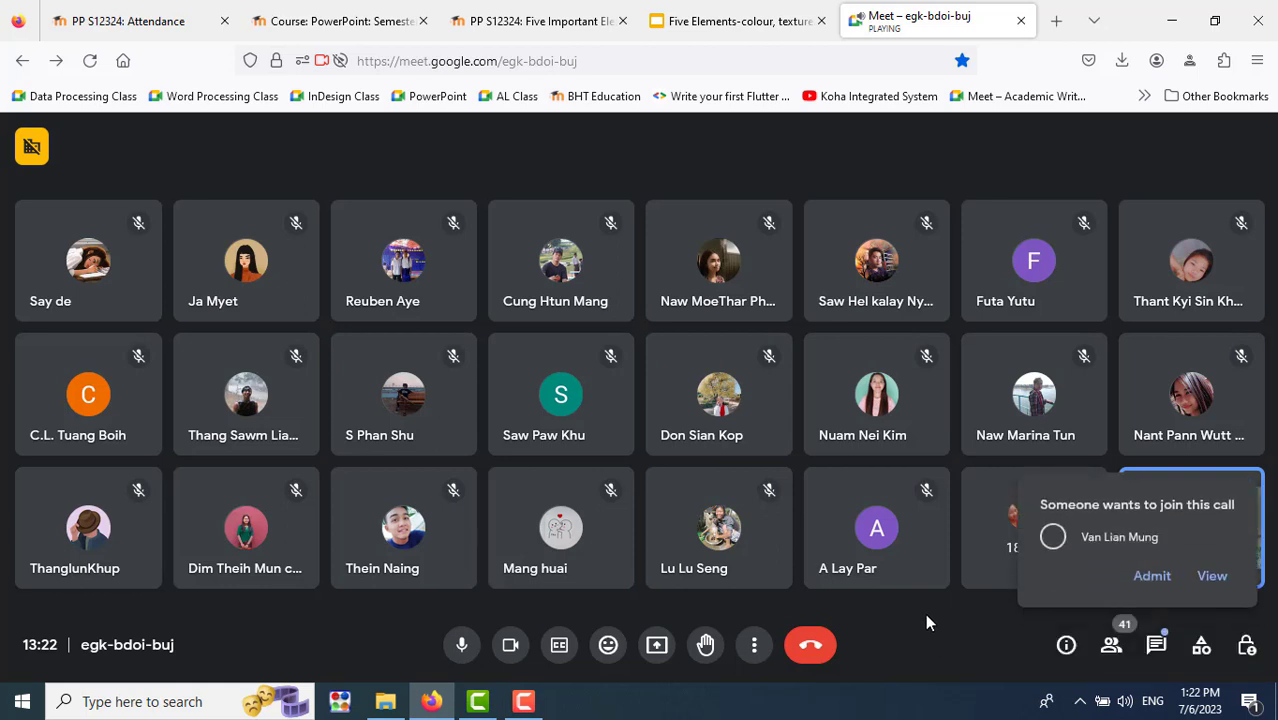
Admit the waiting participant into the Meet call.
{"action": "left_click", "coordinate": [1178, 577]}
{"action": "left_click", "coordinate": [740, 20]}
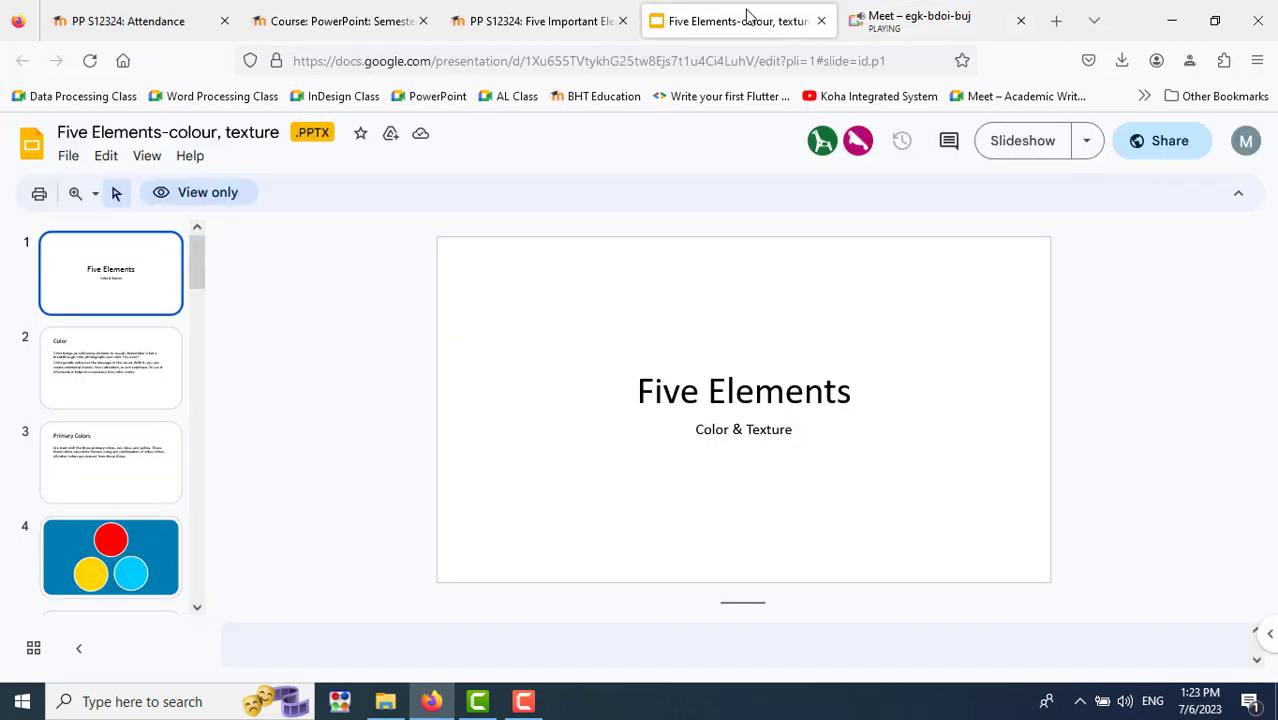
{"action": "left_click", "coordinate": [875, 20]}
Present the entire screen to the call and allow screen sharing.
{"action": "left_click", "coordinate": [656, 644]}
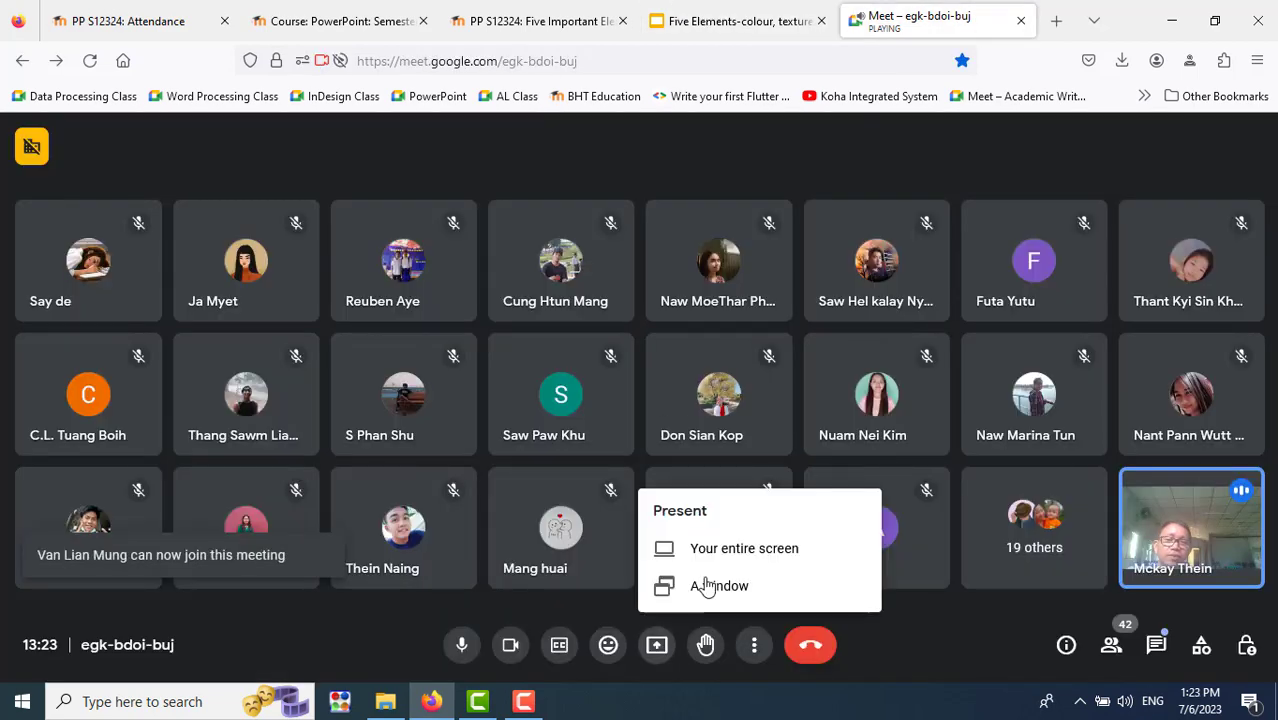
{"action": "left_click", "coordinate": [724, 558]}
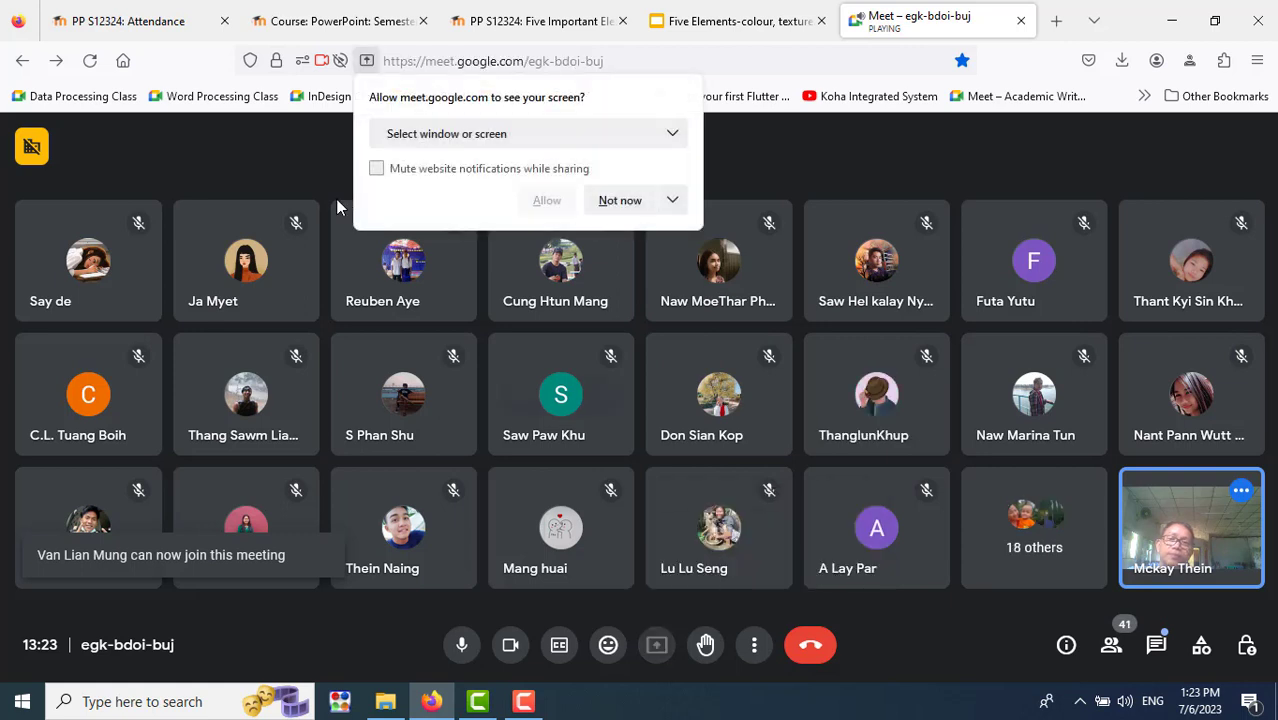
{"action": "left_click", "coordinate": [422, 134]}
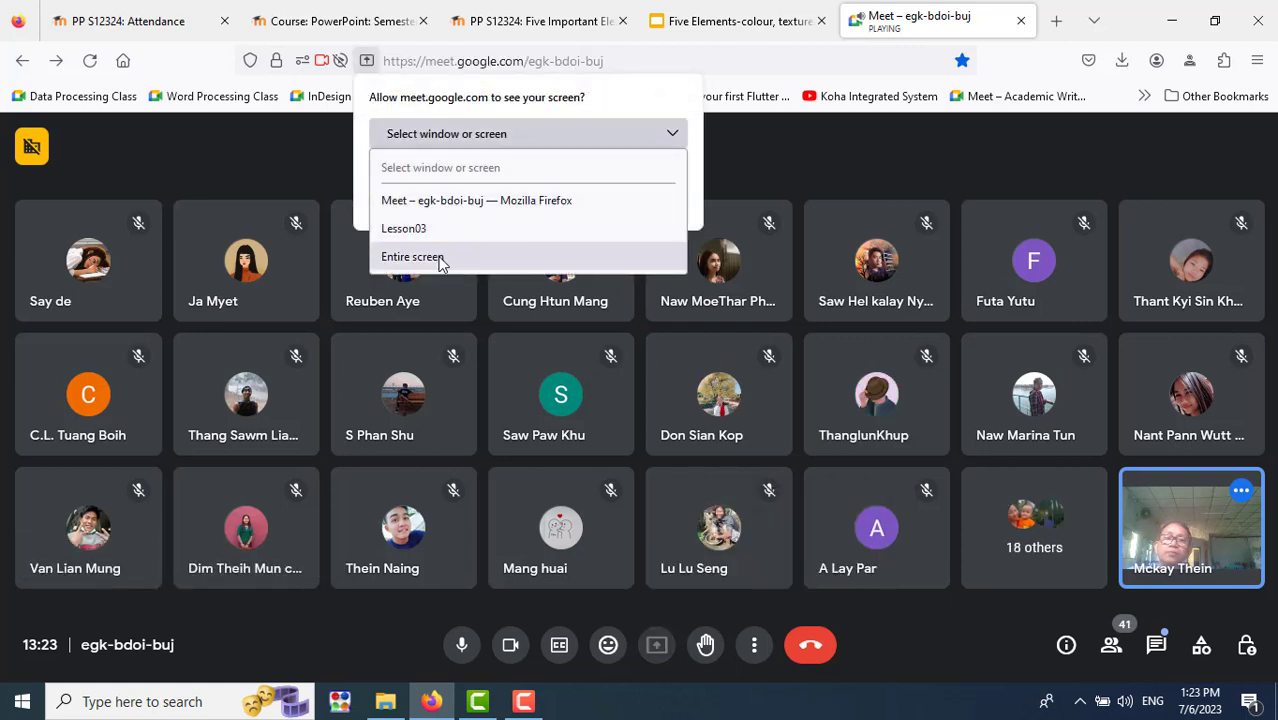
{"action": "left_click", "coordinate": [440, 258]}
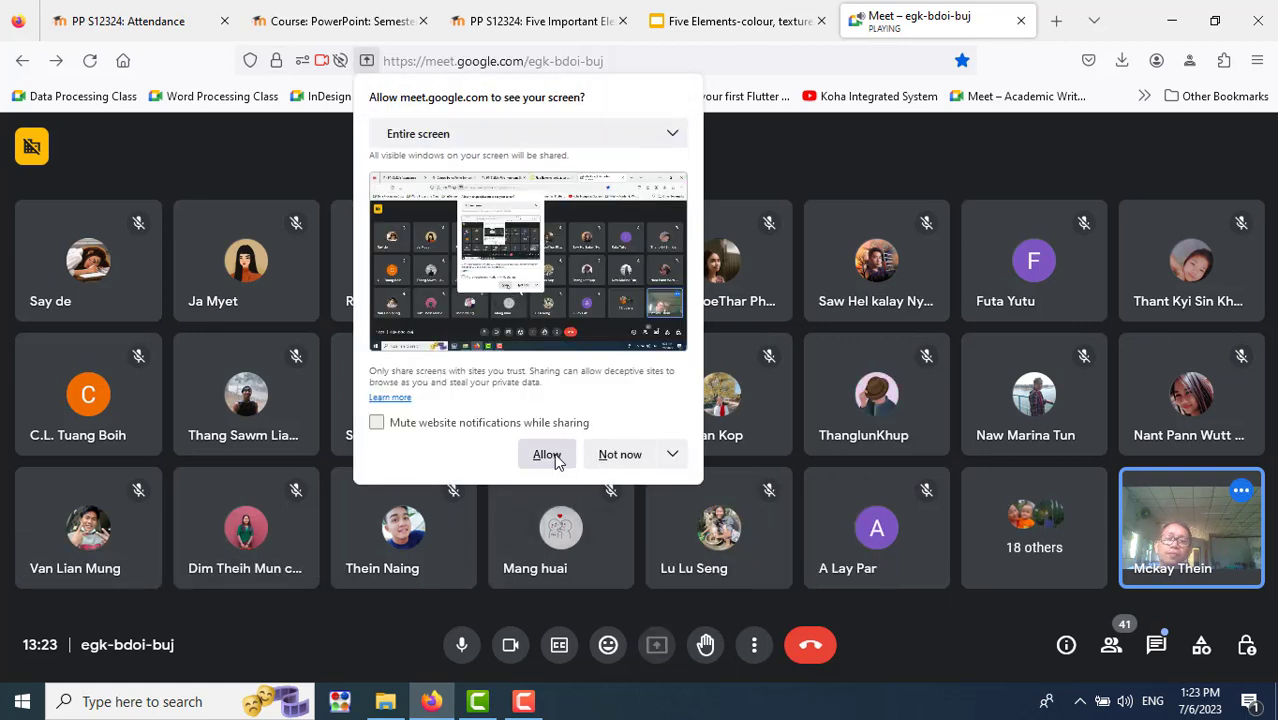
{"action": "left_click", "coordinate": [547, 455]}
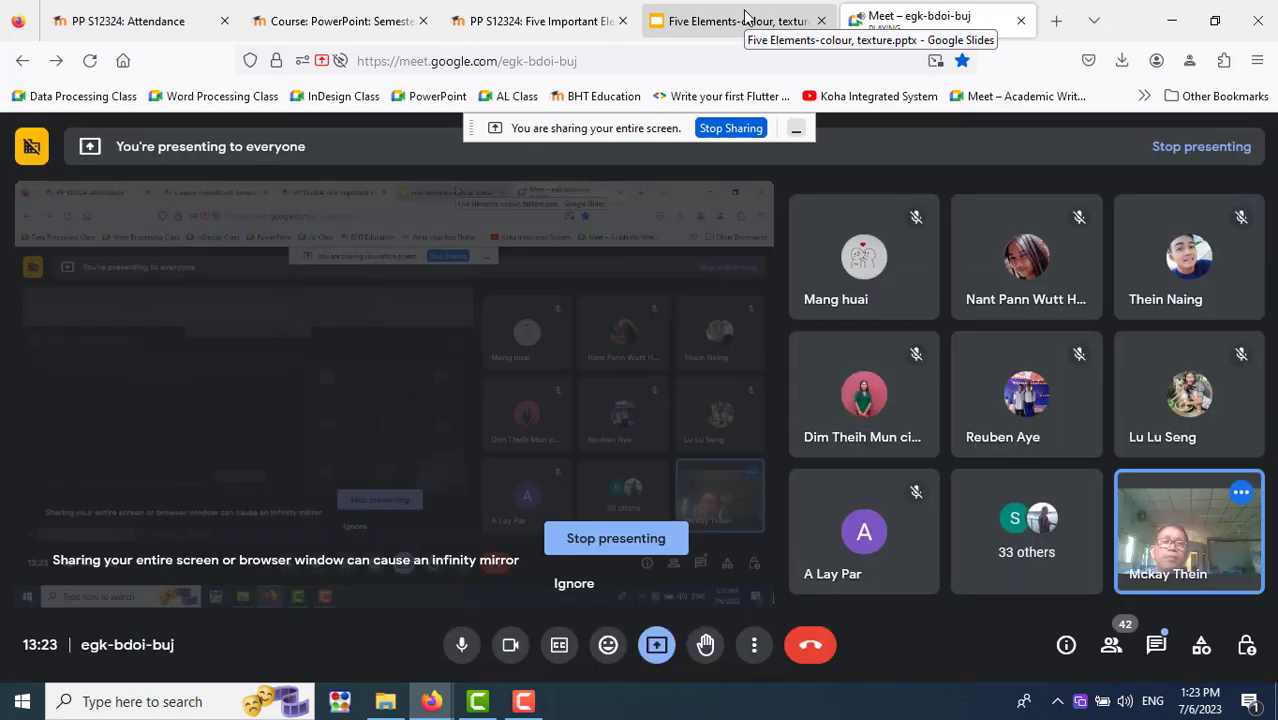
Start the Five Elements deck as a full-screen slideshow and hide the screen-sharing notice.
{"action": "left_click", "coordinate": [744, 16]}
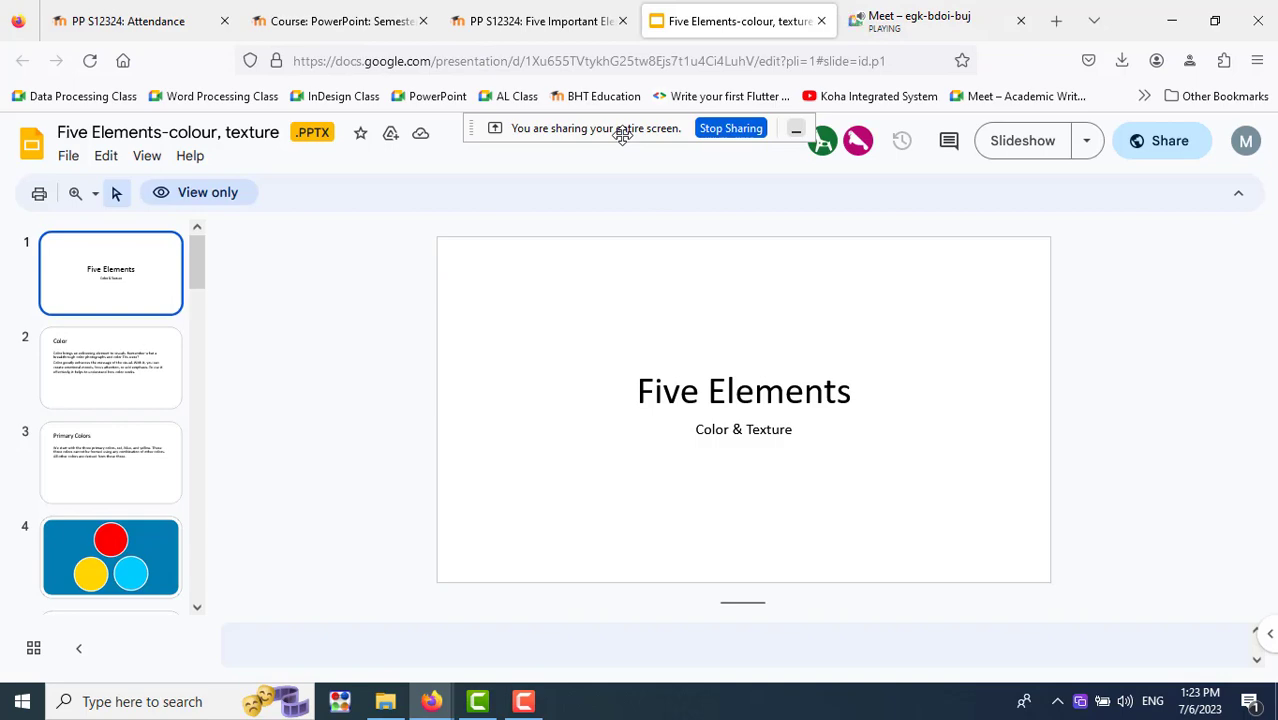
{"action": "left_click", "coordinate": [1005, 145]}
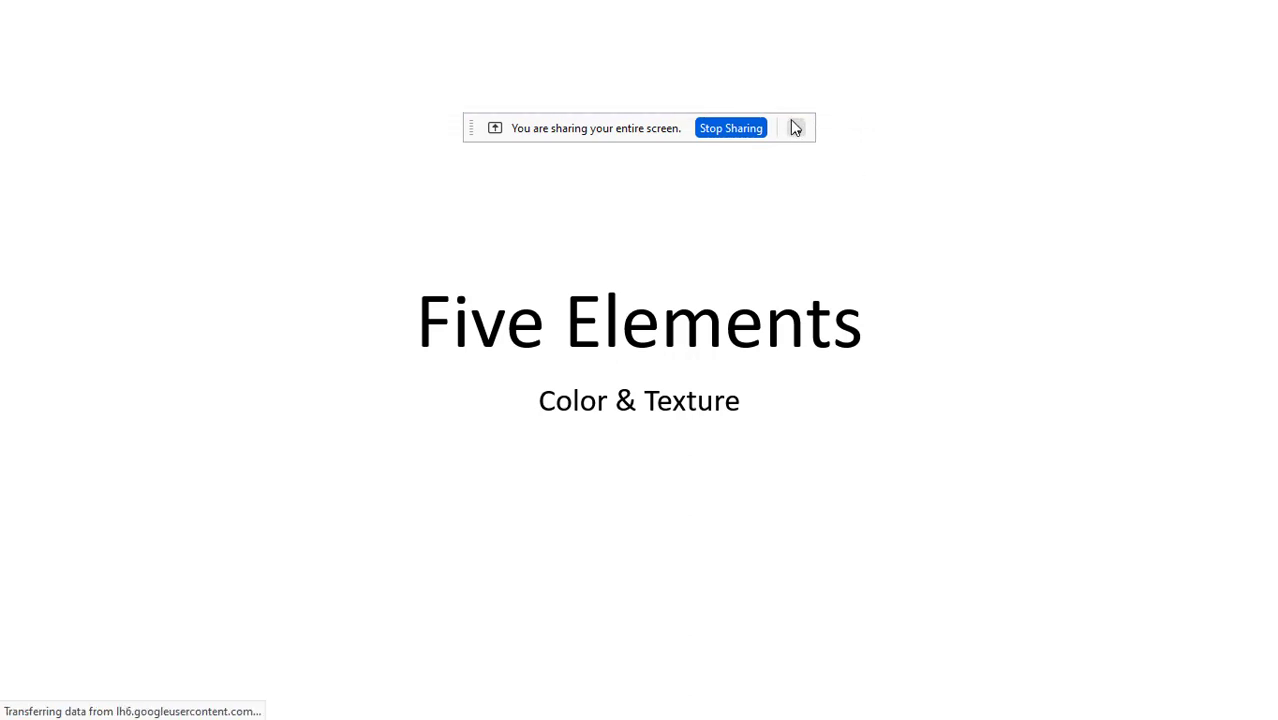
{"action": "left_click", "coordinate": [796, 128]}
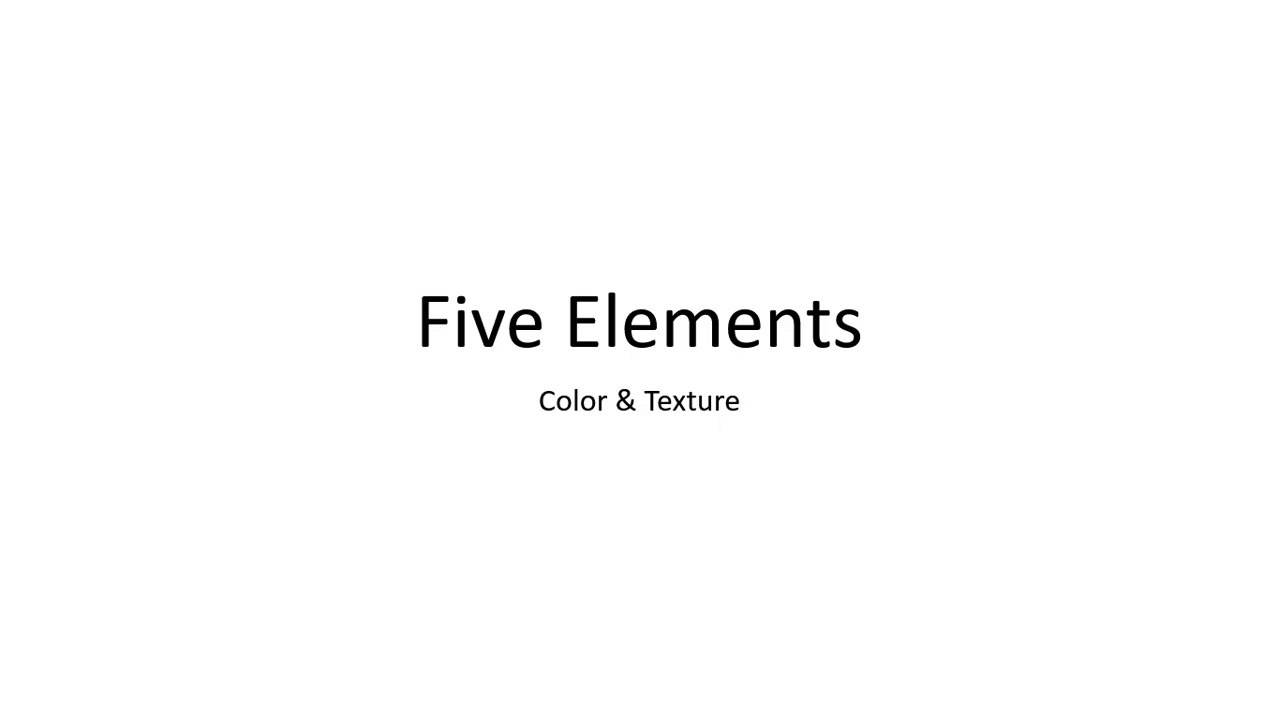
Advance the slideshow from the title slide to the Color slide.
{"action": "key", "text": "Right"}
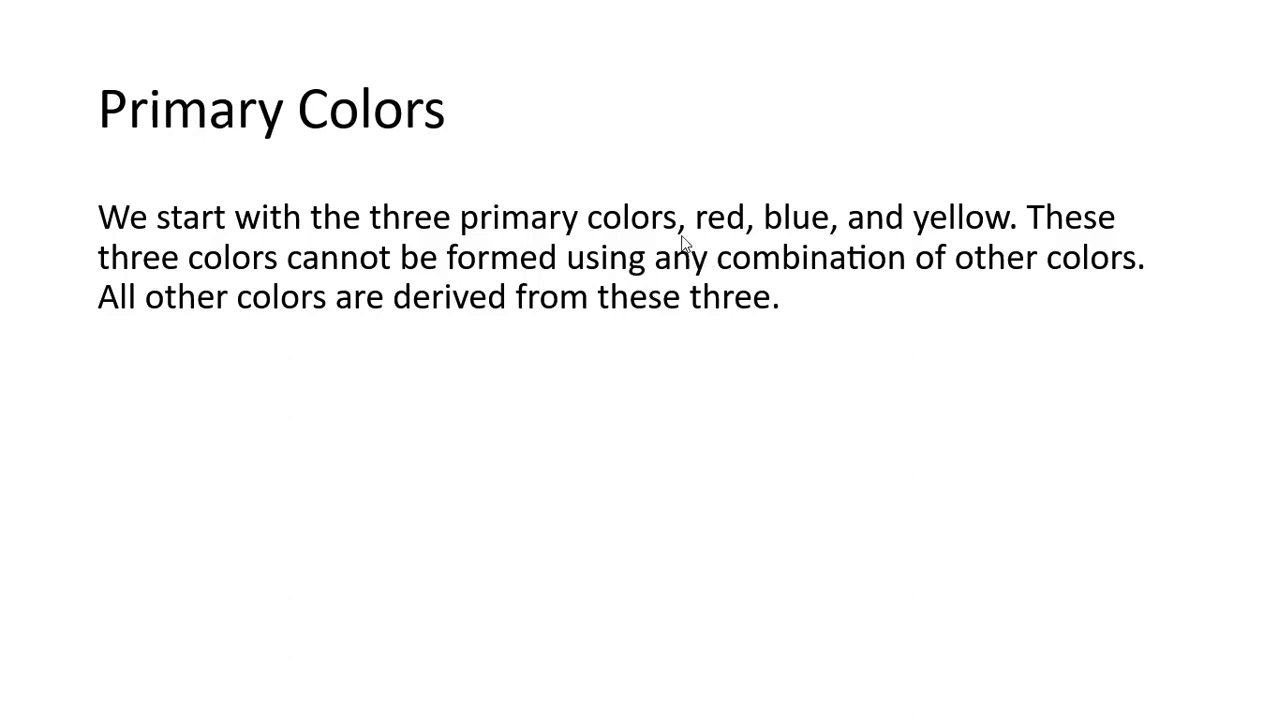
Advance to the slide showing red, yellow and light blue primary-colour circles.
{"action": "left_click", "coordinate": [965, 354]}
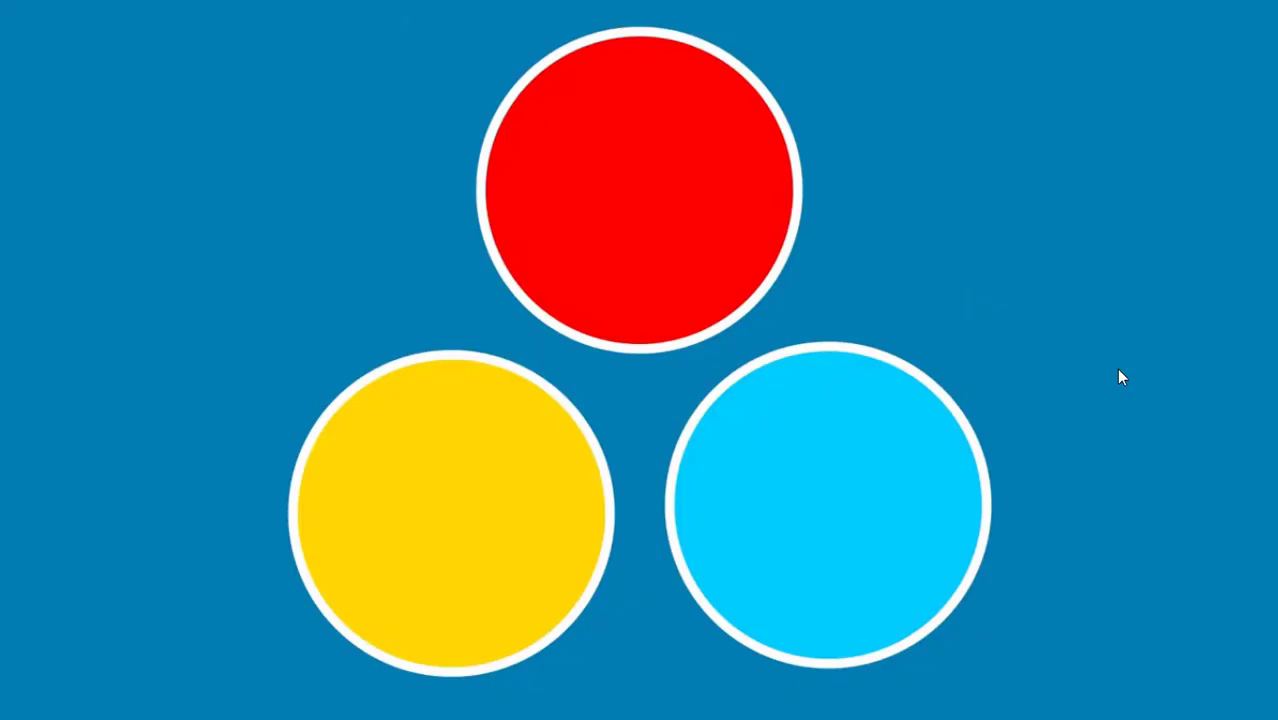
{"action": "key", "text": "Right"}
Advance past the Secondary Colors slide to the six overlapping circles diagram.
{"action": "left_click", "coordinate": [1140, 313]}
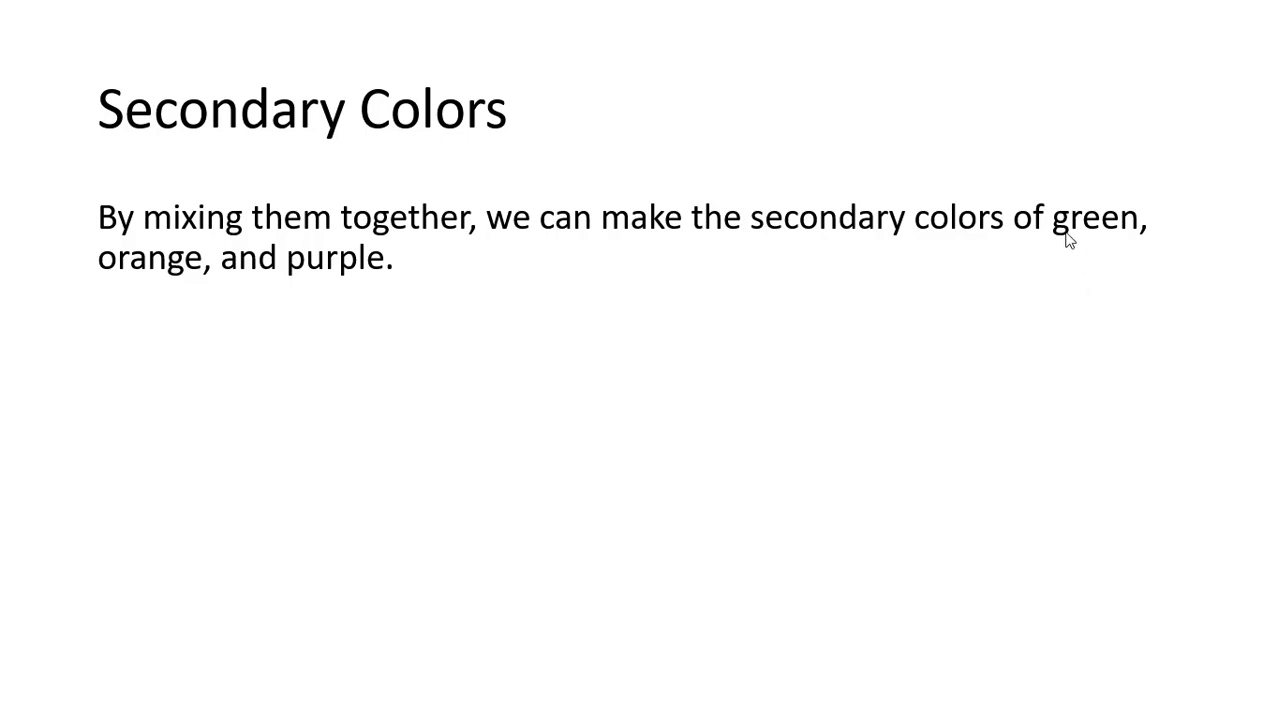
{"action": "left_click", "coordinate": [1005, 393]}
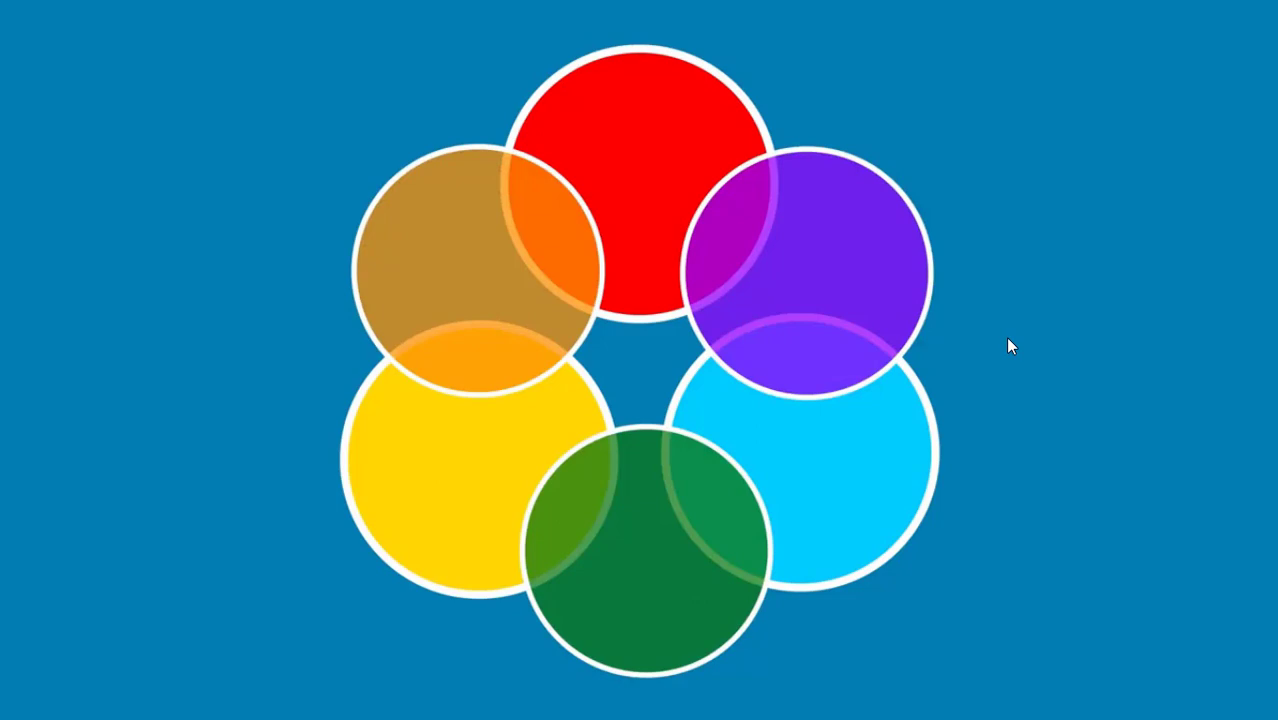
Advance to the Tertiary Colors slide listing yellow-orange through yellow-green.
{"action": "key", "text": "Right"}
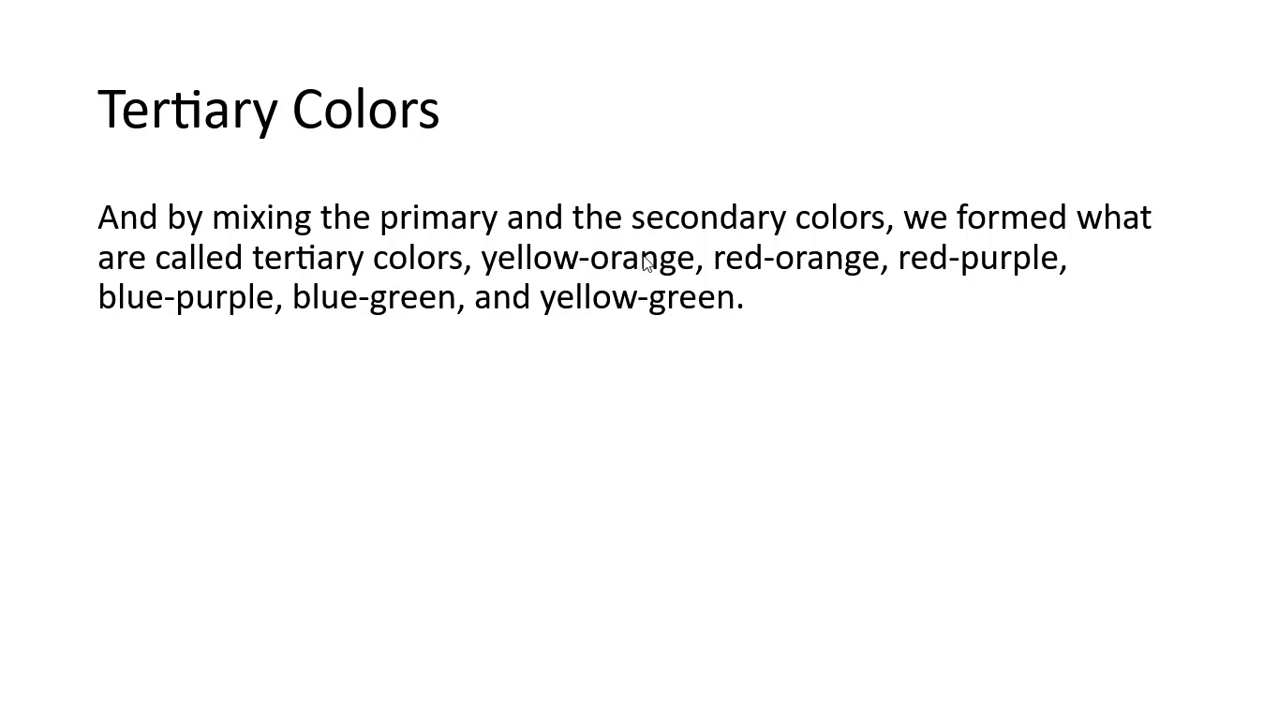
Advance to the tertiary-colour diagram of six overlapping circles on blue.
{"action": "left_click", "coordinate": [871, 375]}
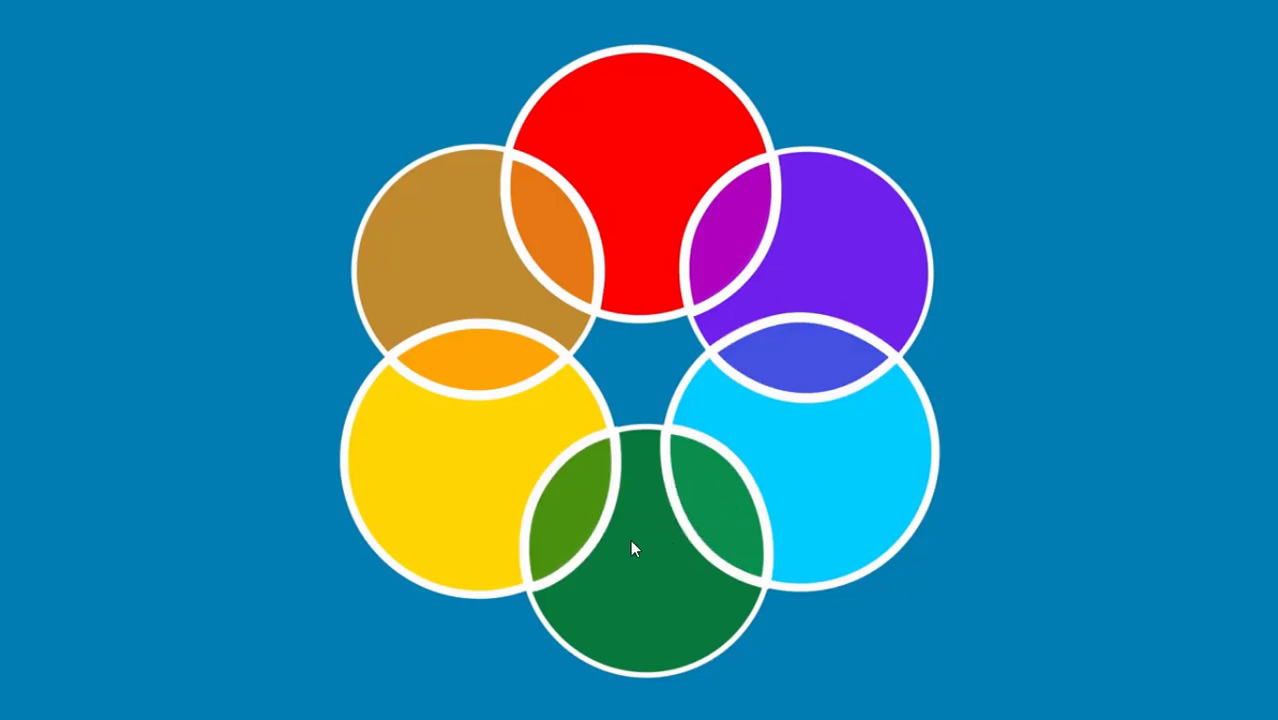
Step back and forth between the colour wheel diagram and the 'Color Wheel and Its' Use' slide, ending on the latter.
{"action": "left_click", "coordinate": [1043, 342]}
{"action": "left_click", "coordinate": [1184, 338]}
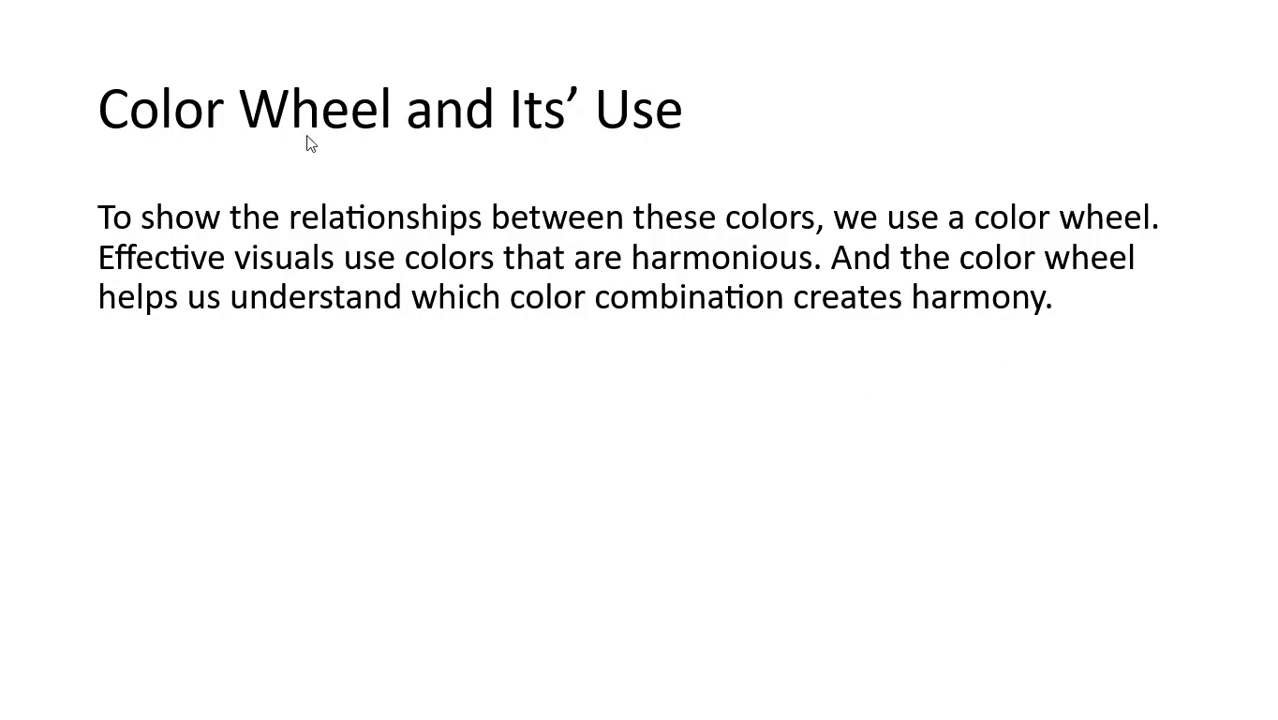
{"action": "left_click", "coordinate": [686, 296]}
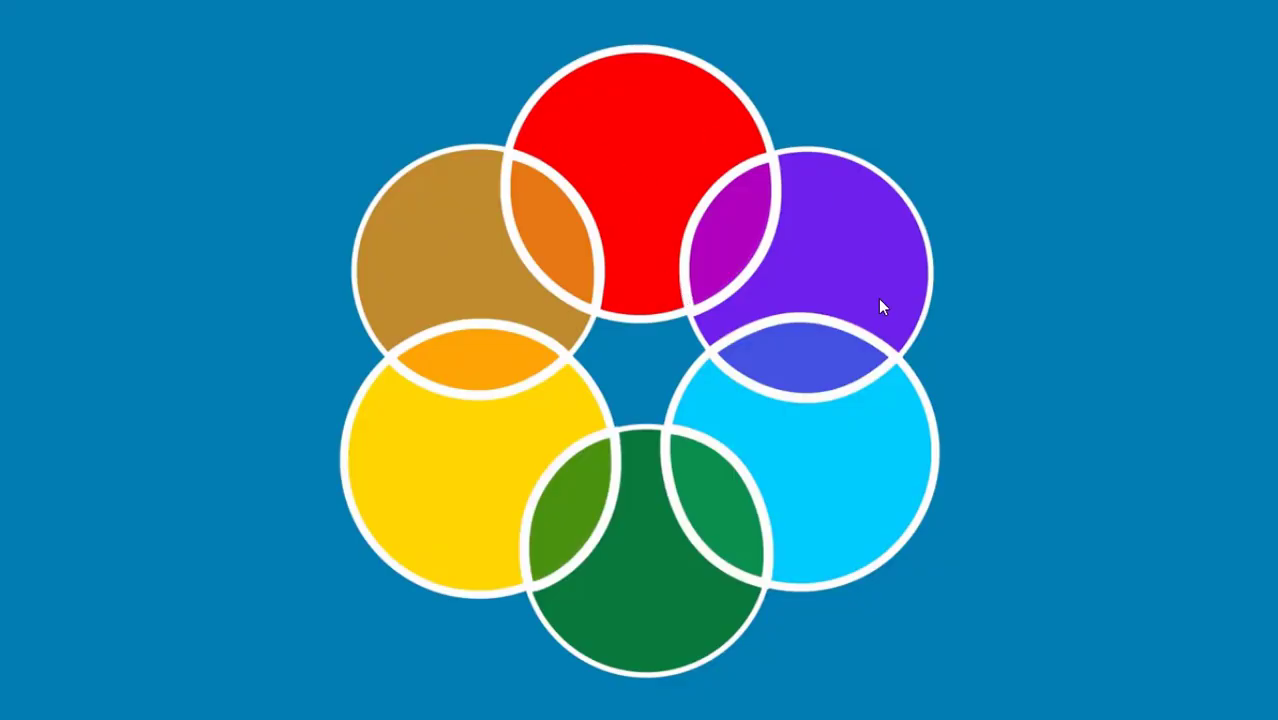
{"action": "key", "text": "Left"}
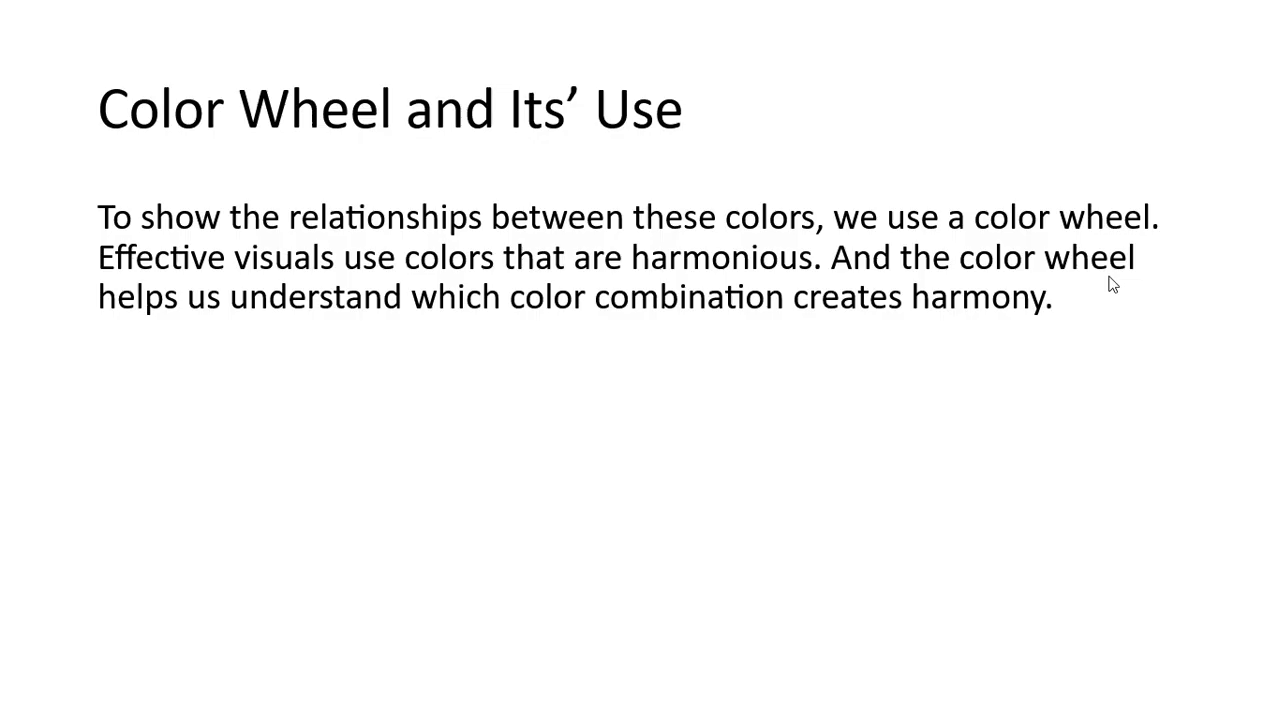
{"action": "key", "text": "Right"}
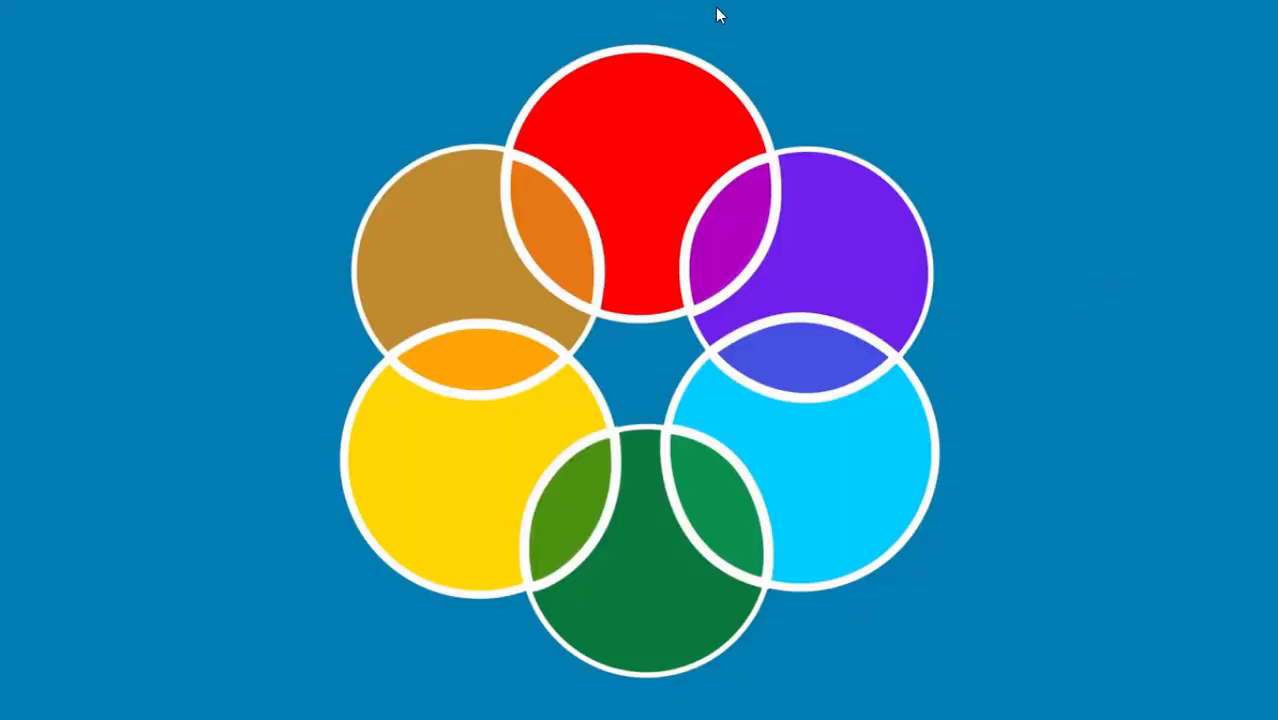
{"action": "key", "text": "Left"}
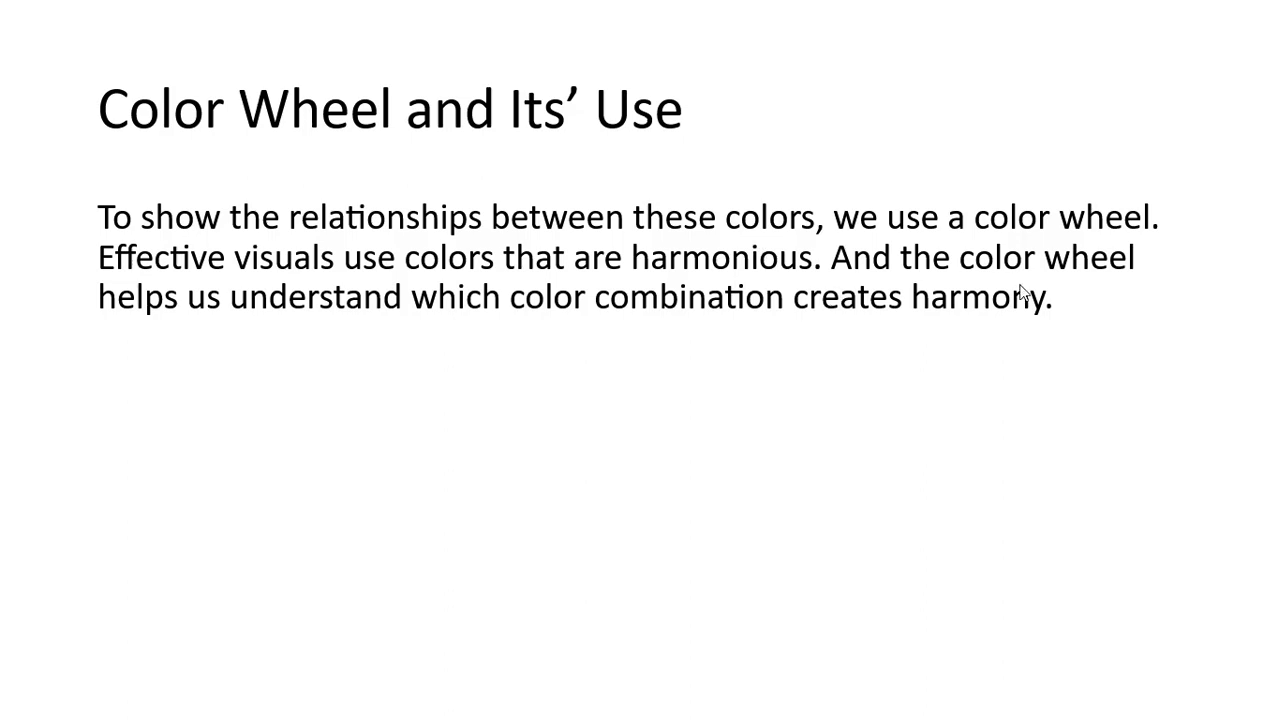
Advance to slide 10, 'Color Harmony or Harmonious Color Scheme', quoting Itten's rules.
{"action": "left_click", "coordinate": [1009, 439]}
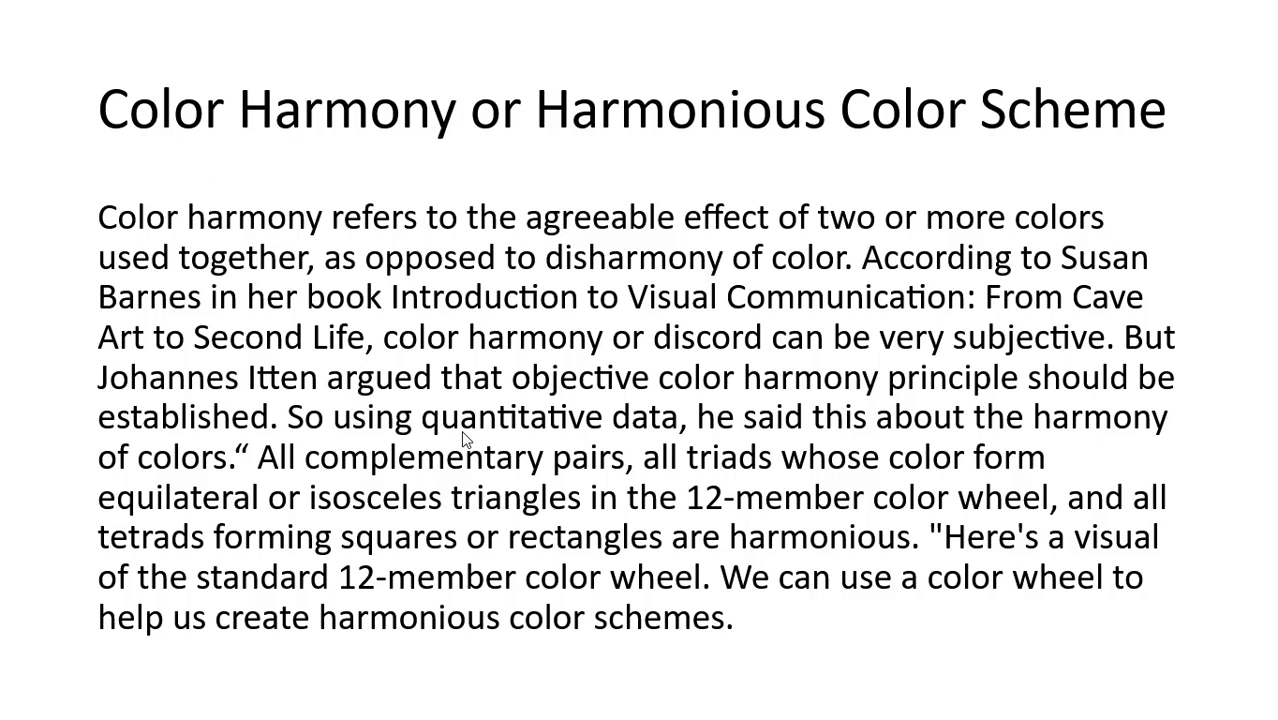
{"action": "left_click", "coordinate": [897, 527]}
{"action": "left_click", "coordinate": [897, 527]}
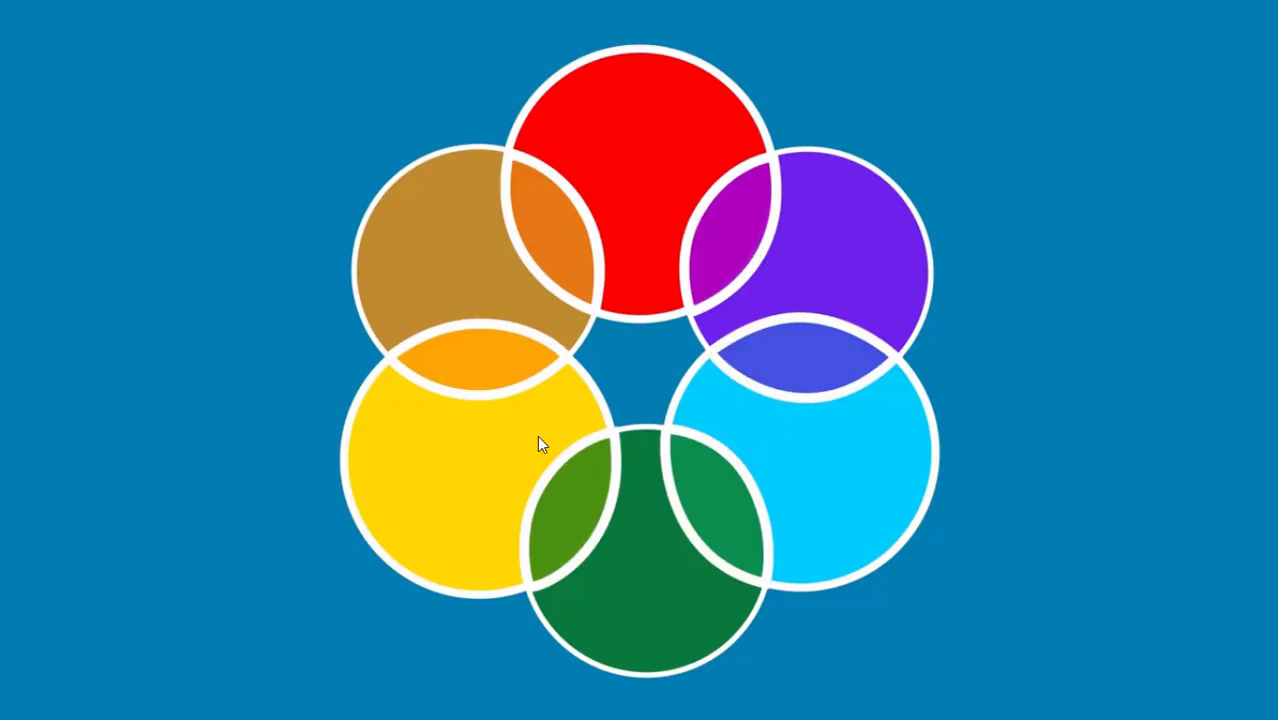
{"action": "key", "text": "Left"}
{"action": "key", "text": "Left"}
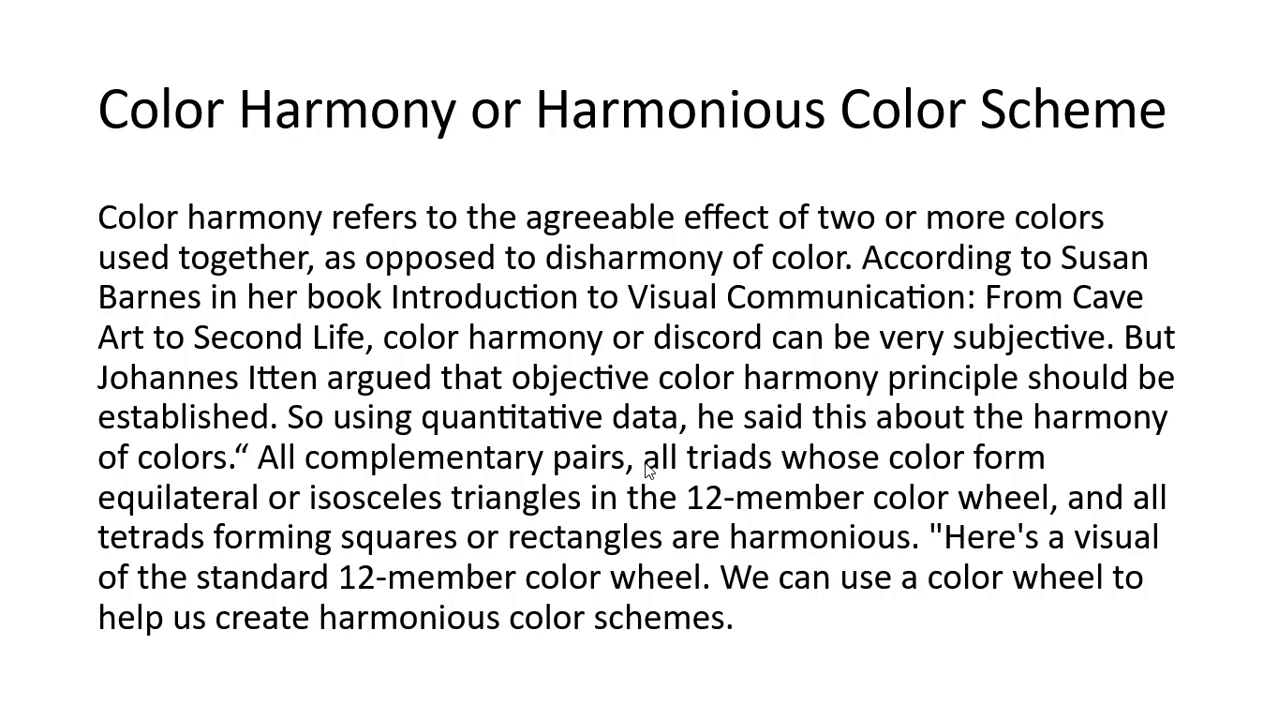
Advance to the Color Schemes slide on complementary, dyadic and analogous schemes.
{"action": "key", "text": "Right"}
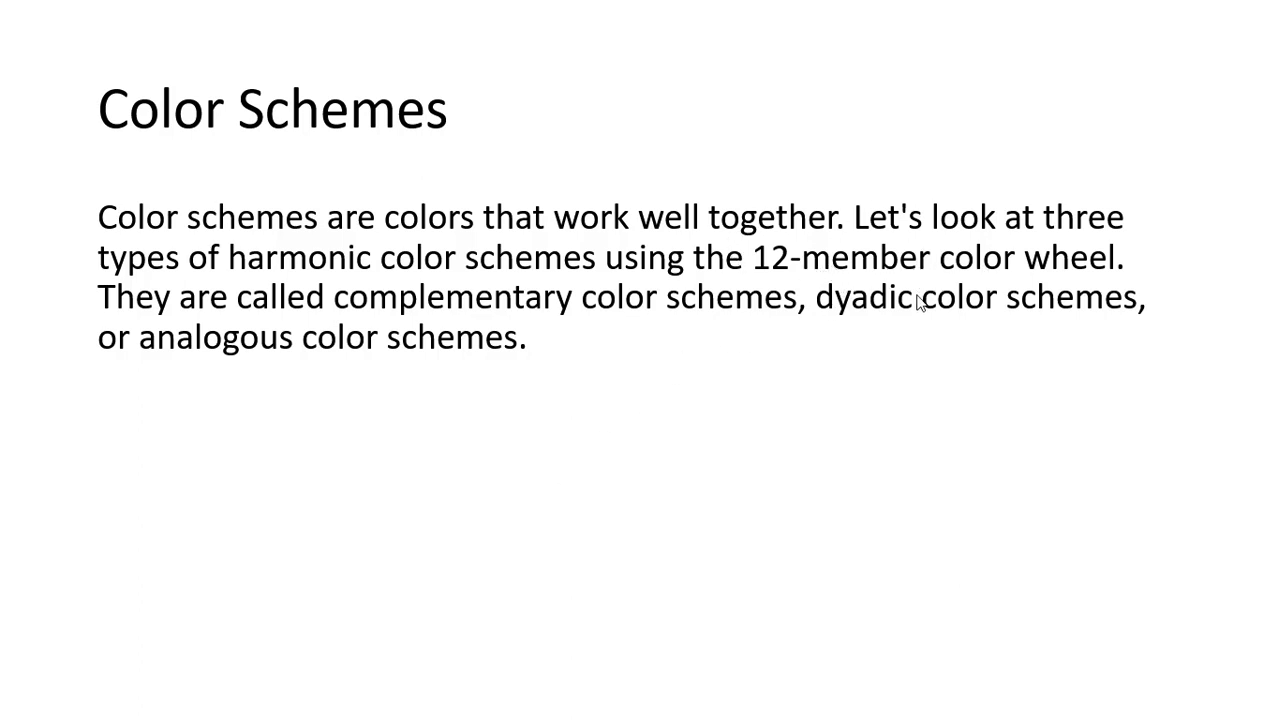
Advance to the Complementary Colors slide about red and green opposites.
{"action": "left_click", "coordinate": [856, 332]}
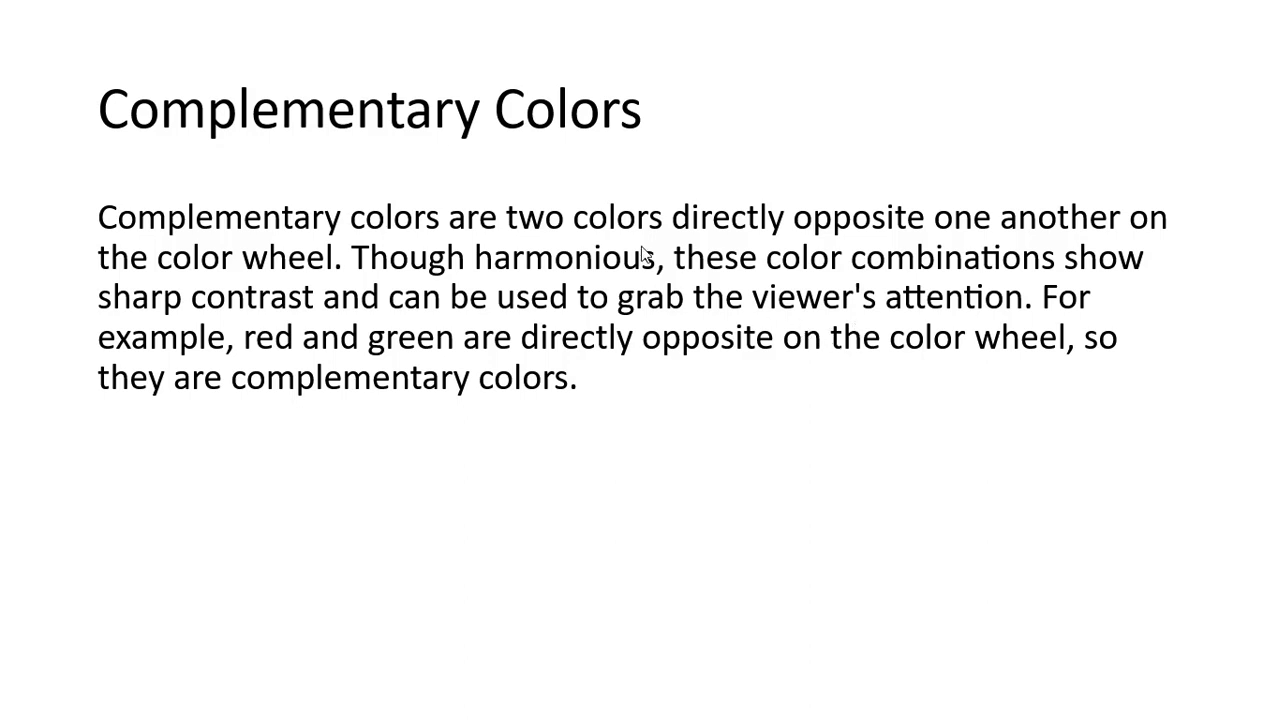
Navigate back and forward until the red circle above green circle slide is shown.
{"action": "left_click", "coordinate": [643, 255]}
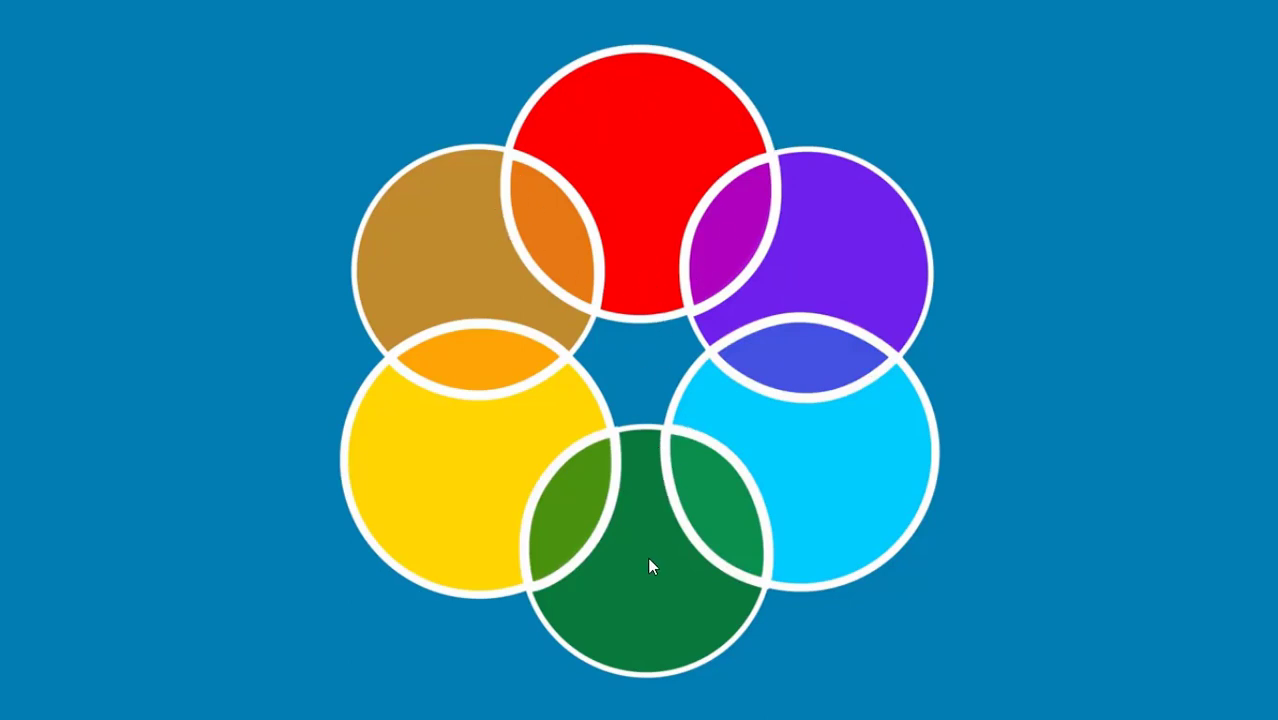
{"action": "left_click", "coordinate": [1050, 451]}
{"action": "left_click", "coordinate": [1050, 451]}
{"action": "left_click", "coordinate": [1050, 451]}
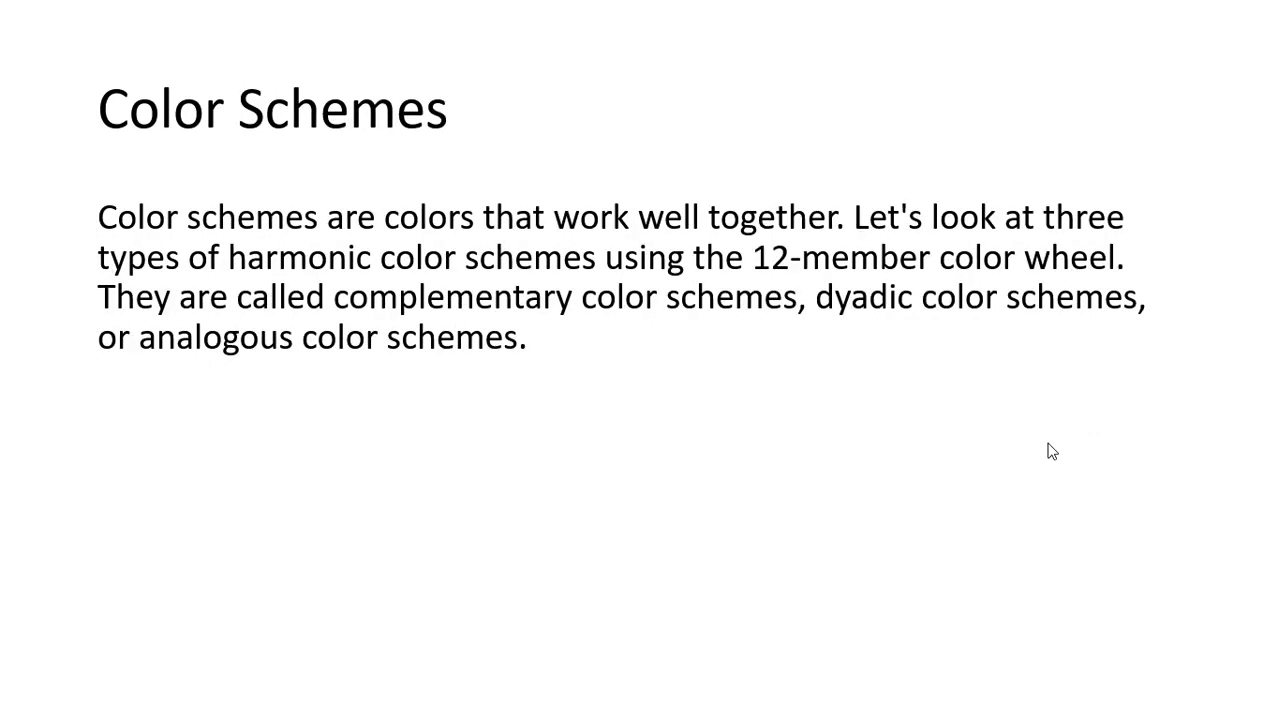
{"action": "left_click", "coordinate": [1050, 451]}
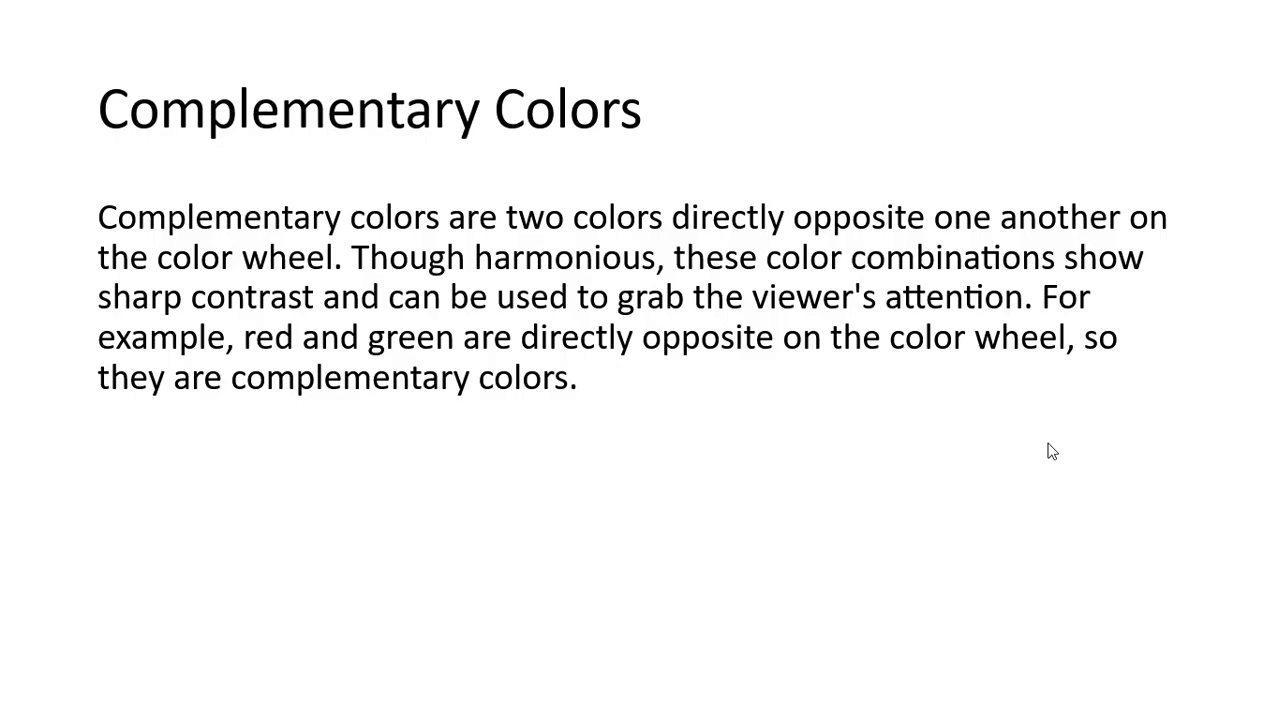
{"action": "left_click", "coordinate": [785, 382]}
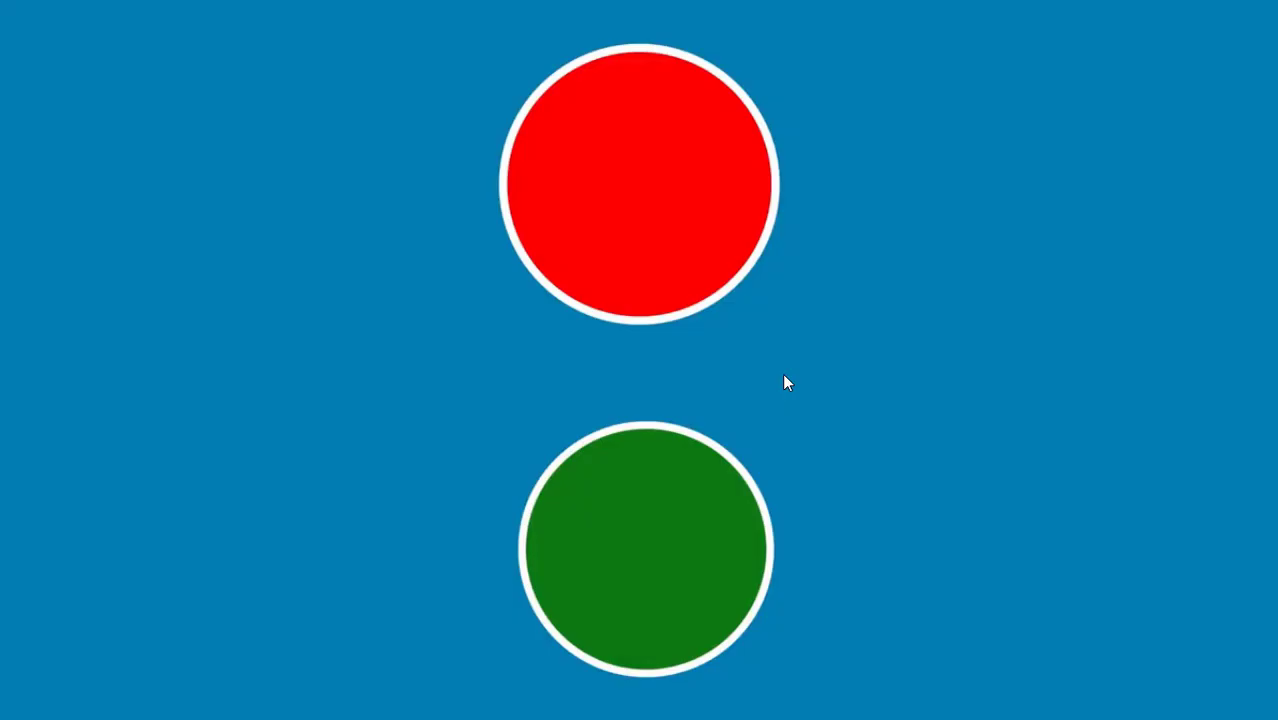
Advance to the golden-brown circle overlapping the red circle diagram.
{"action": "left_click", "coordinate": [785, 382]}
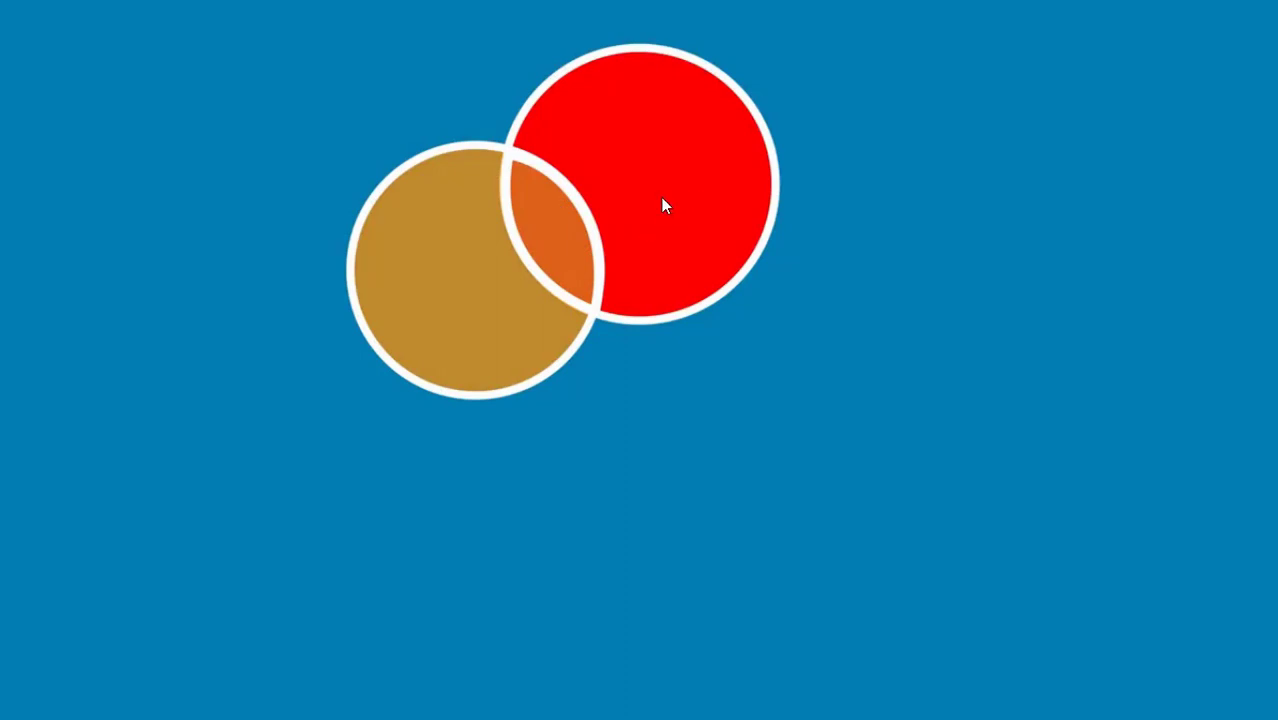
Advance to the Dyadic Colors slide explaining red and light orange.
{"action": "left_click", "coordinate": [699, 424]}
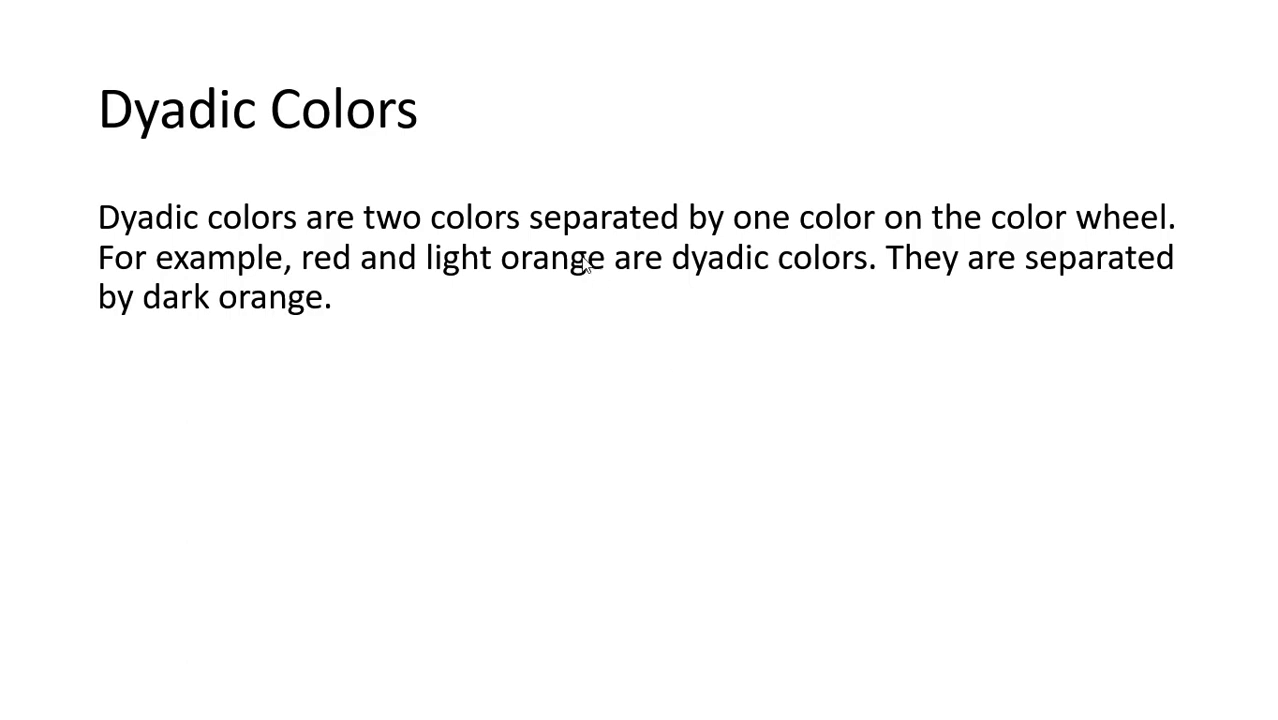
{"action": "key", "text": "Left"}
{"action": "key", "text": "Left"}
{"action": "key", "text": "Left"}
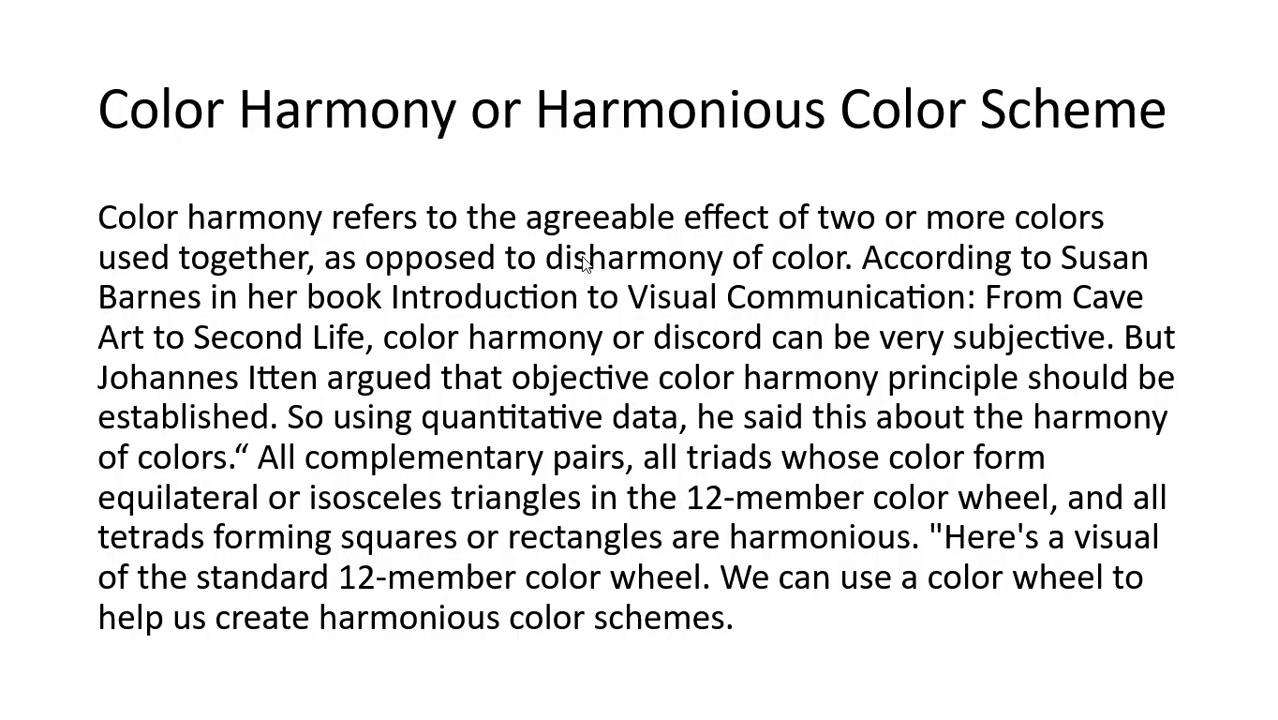
{"action": "key", "text": "Left"}
{"action": "key", "text": "Left"}
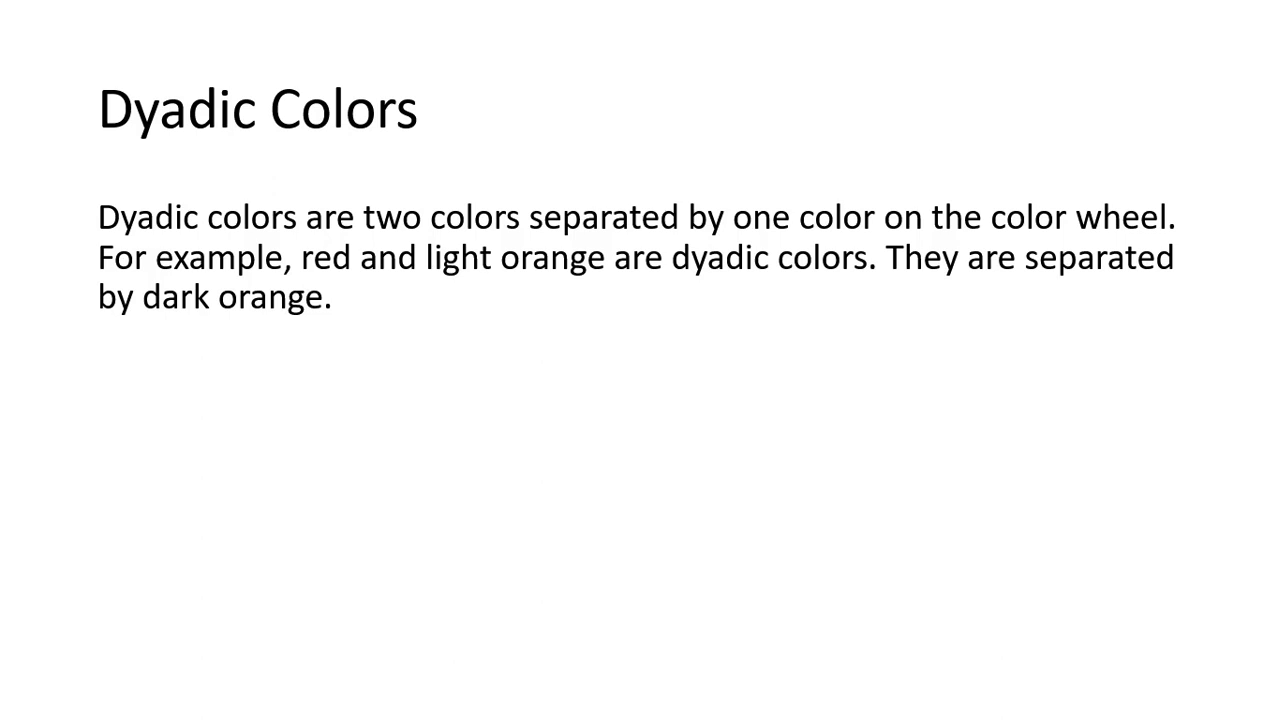
Show the red and brown circles diagram, then reach the Analogous Colors slide (lime green, light yellow, light orange).
{"action": "left_click", "coordinate": [409, 427]}
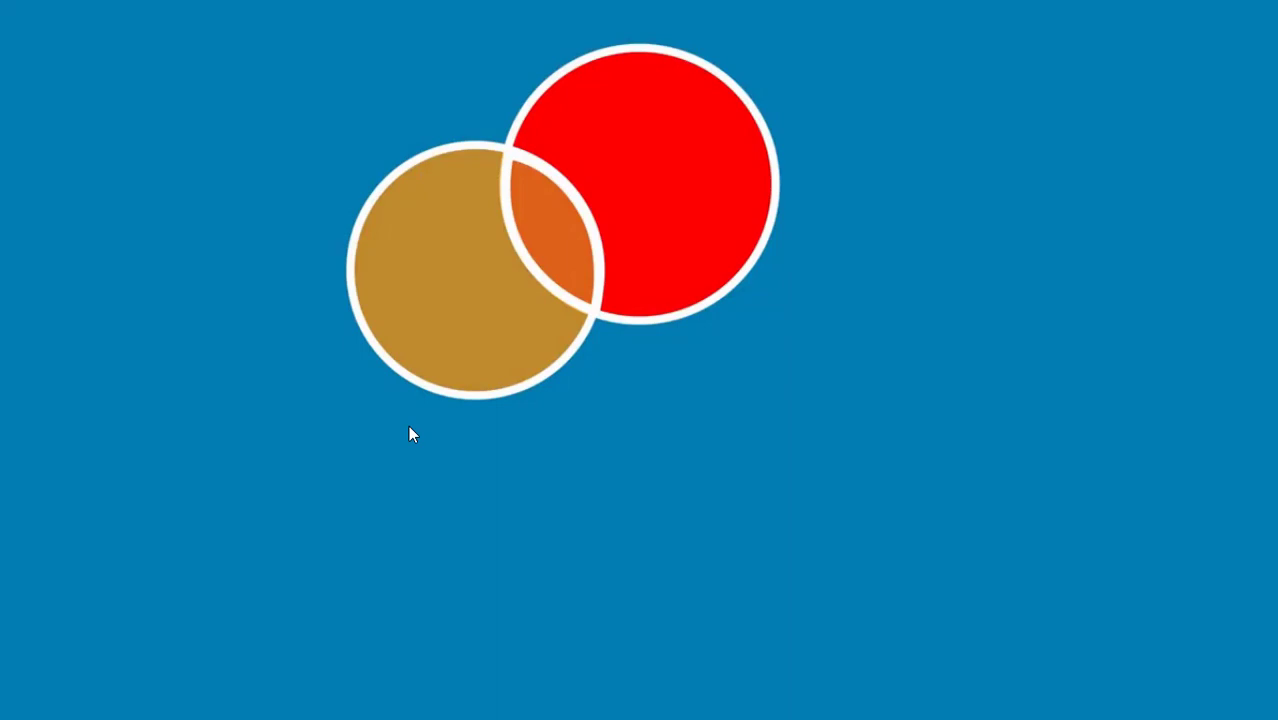
{"action": "left_click", "coordinate": [409, 428]}
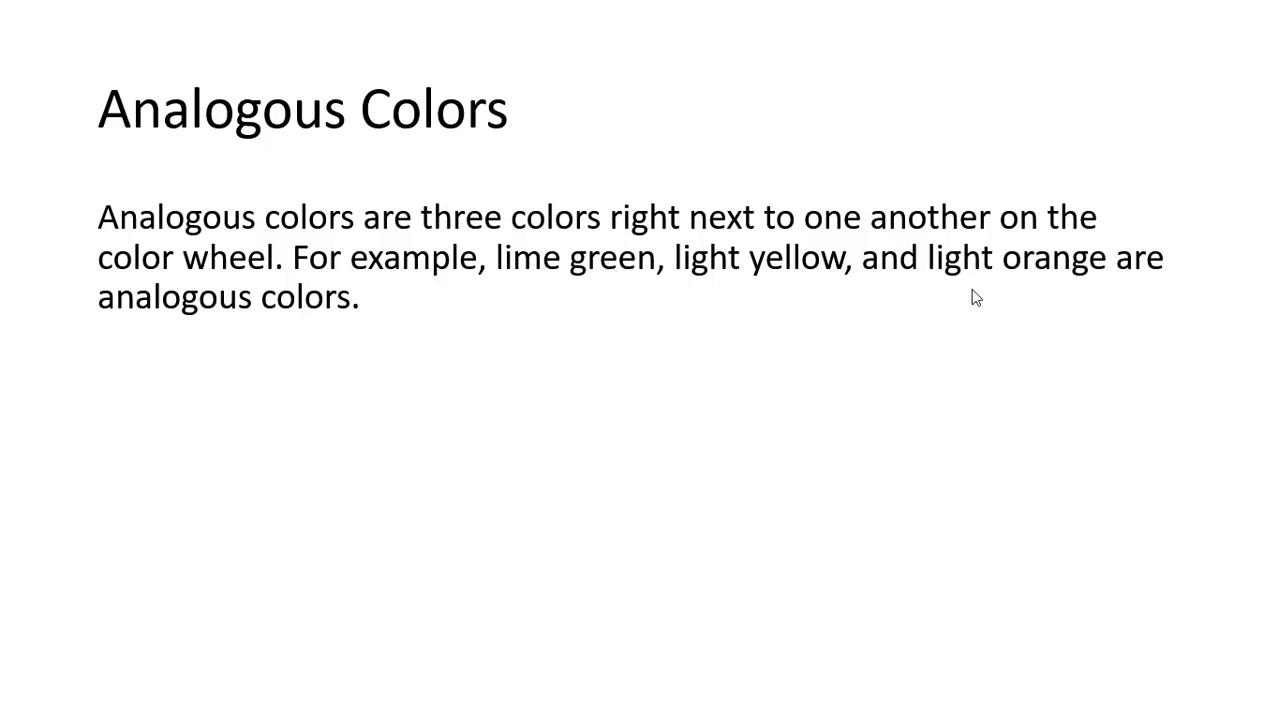
Step back through the slides to the color wheel circles slide.
{"action": "key", "text": "Right"}
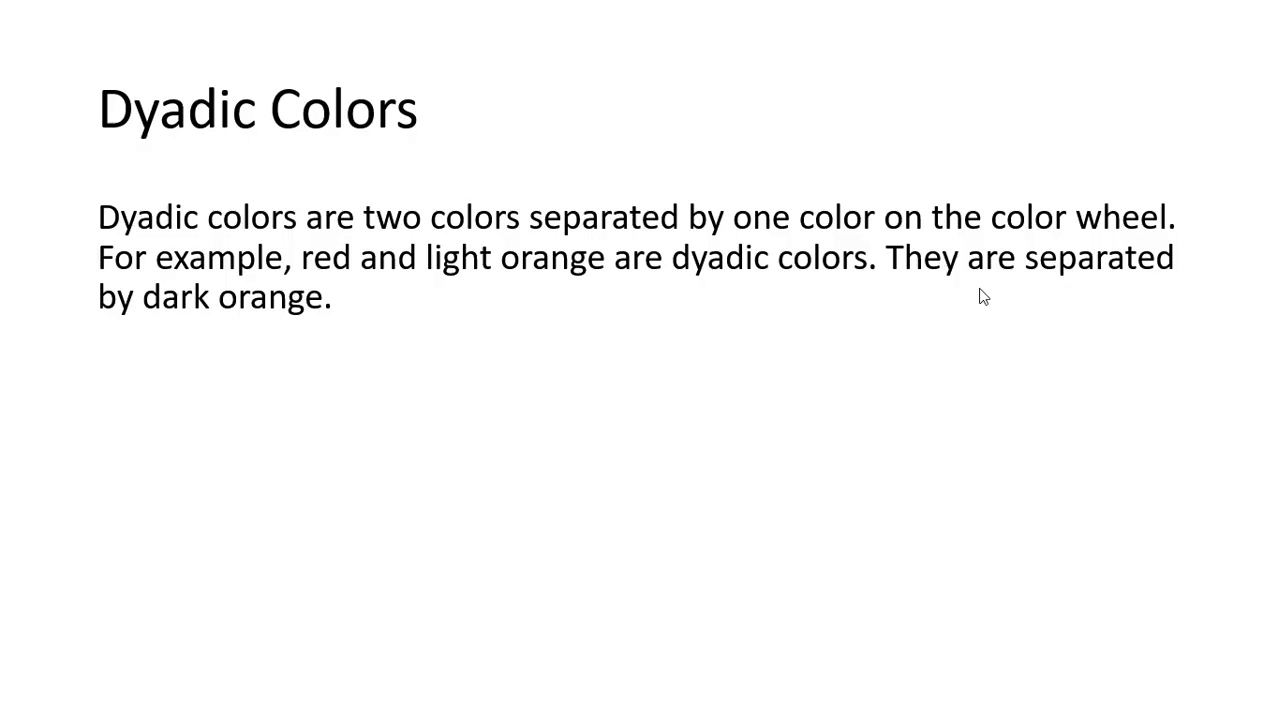
{"action": "key", "text": "Right"}
{"action": "key", "text": "Right"}
{"action": "key", "text": "Left"}
{"action": "key", "text": "Left"}
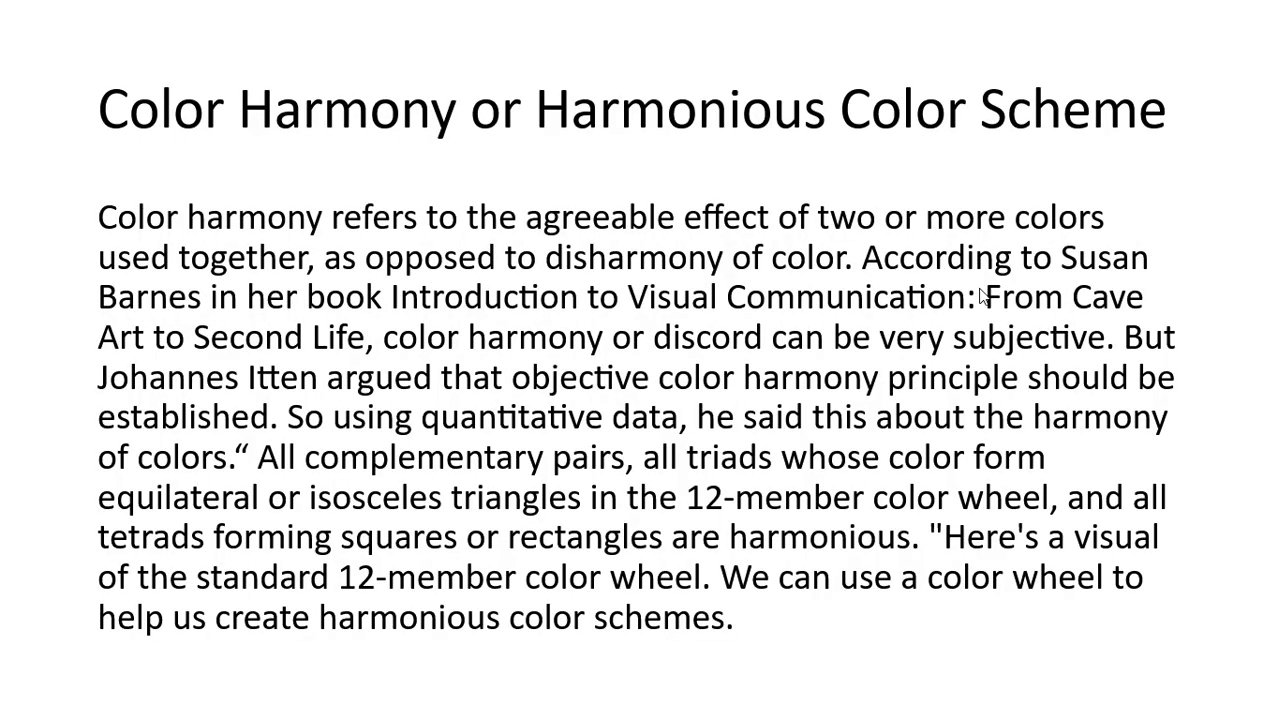
{"action": "key", "text": "Left"}
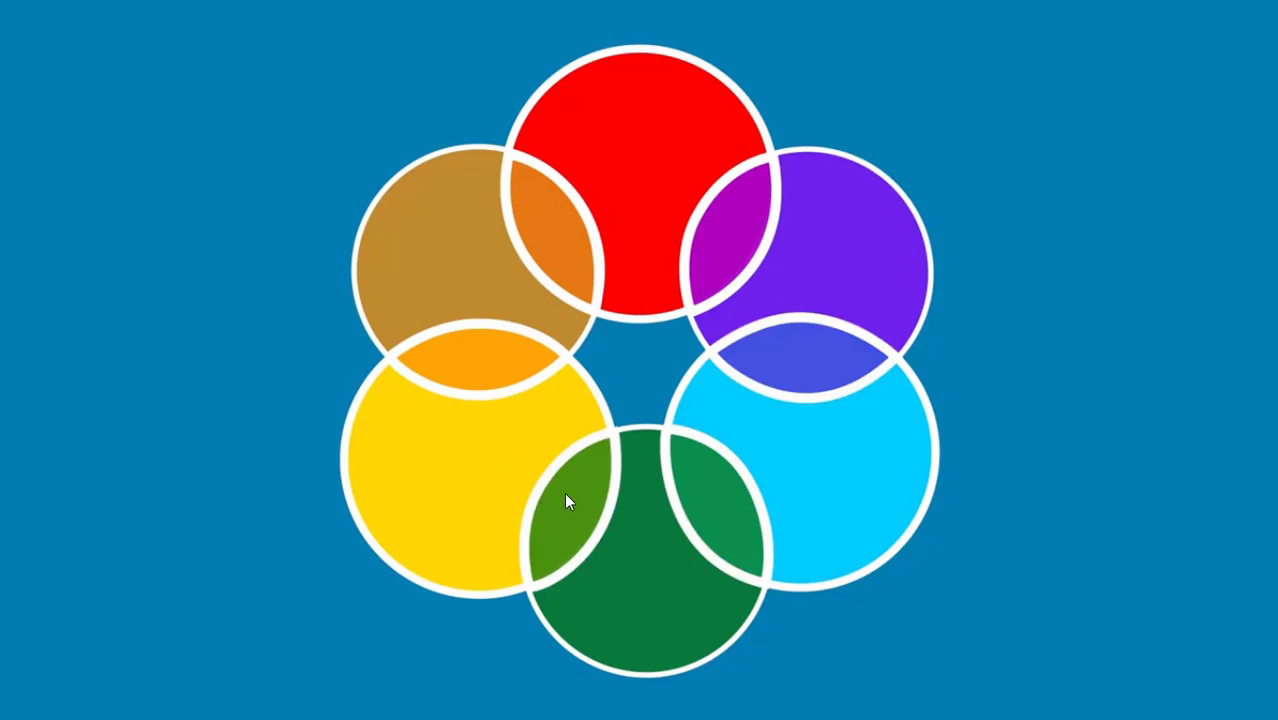
Advance past Complementary and Analogous Colors to the yellow circle with light orange and lime green overlaps.
{"action": "left_click", "coordinate": [648, 499]}
{"action": "left_click", "coordinate": [648, 499]}
{"action": "left_click", "coordinate": [648, 499]}
{"action": "left_click", "coordinate": [648, 499]}
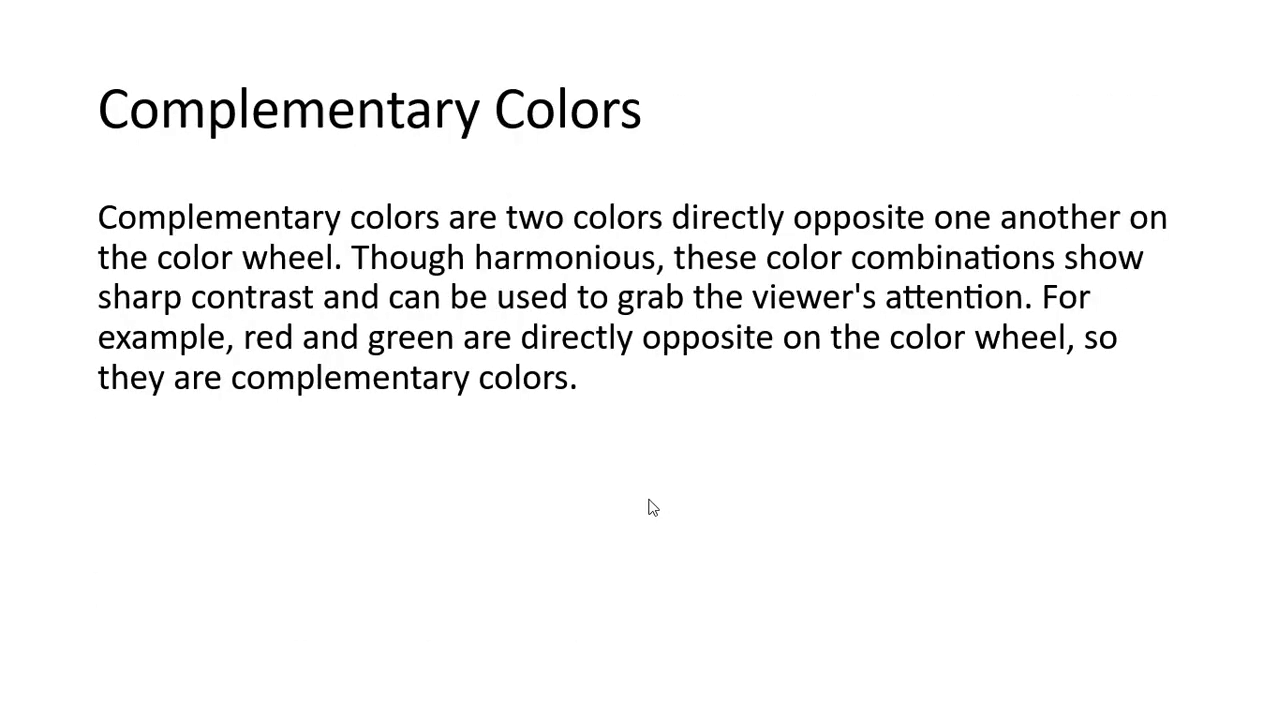
{"action": "left_click", "coordinate": [648, 500]}
{"action": "left_click", "coordinate": [648, 500]}
{"action": "left_click", "coordinate": [648, 500]}
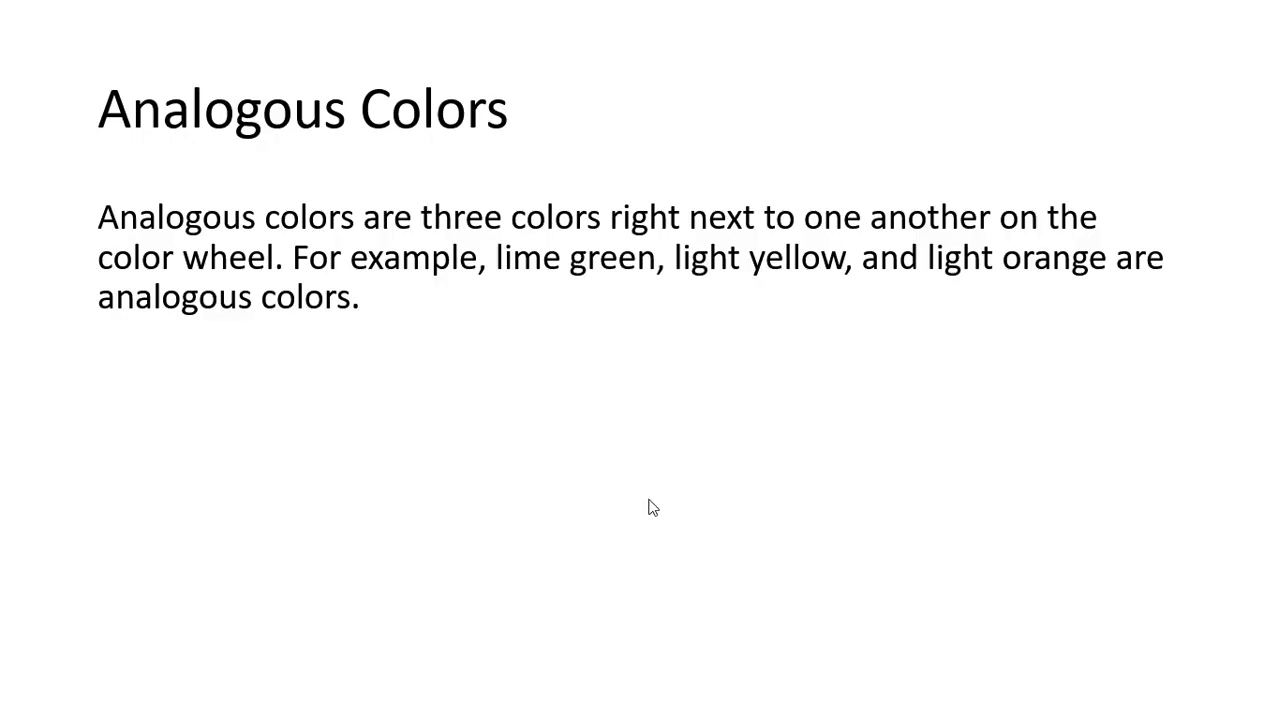
{"action": "left_click", "coordinate": [648, 499]}
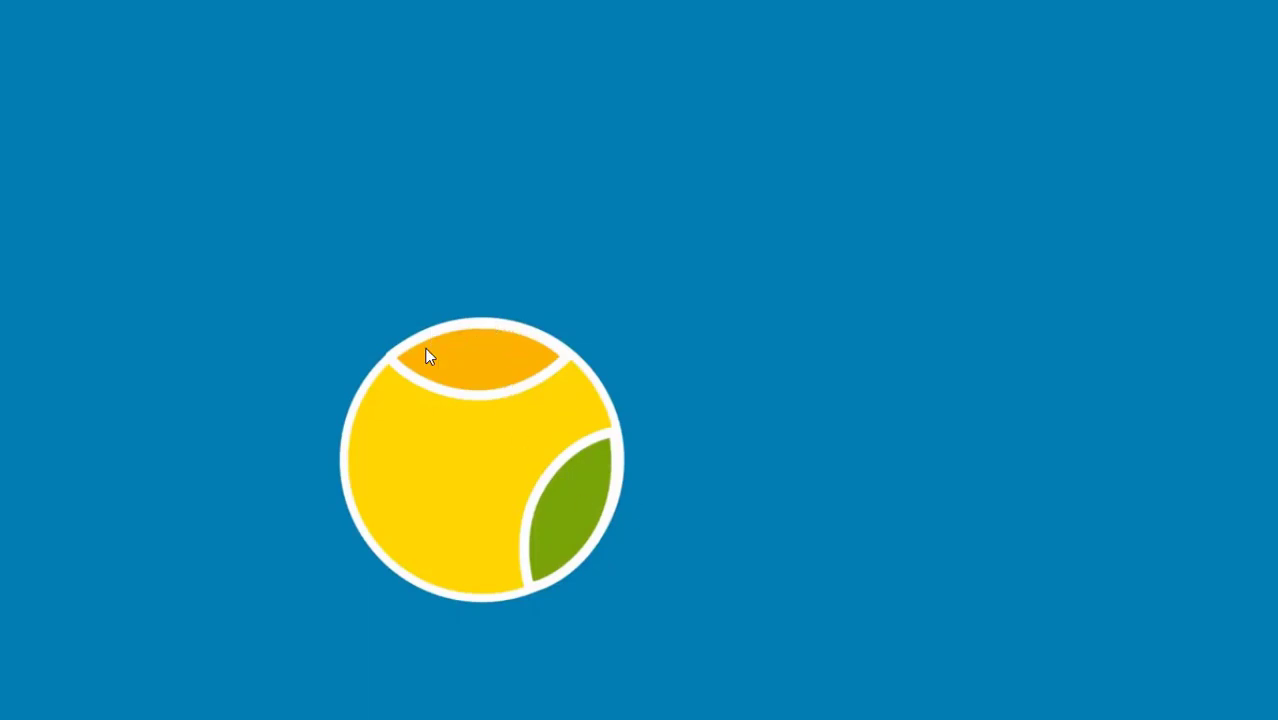
Advance from Application of Color Scheme onto the Texture slide defining surface feel or appearance.
{"action": "left_click", "coordinate": [639, 541]}
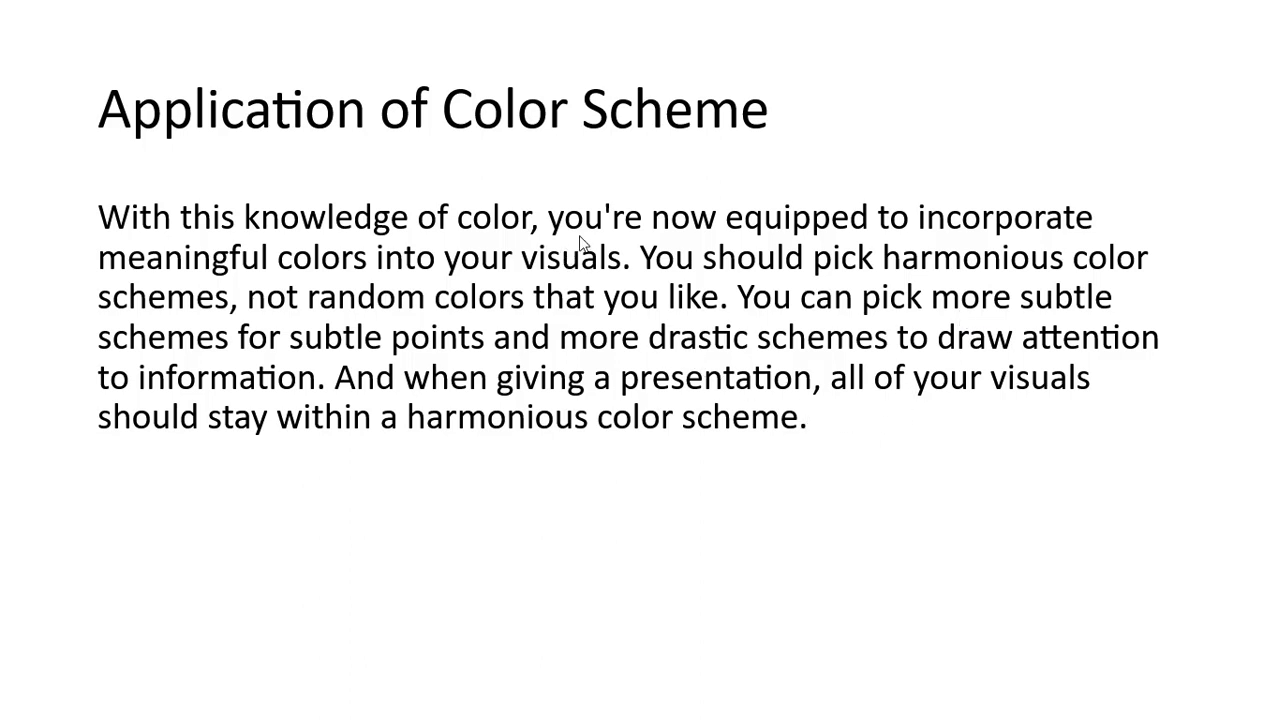
{"action": "left_click", "coordinate": [882, 427]}
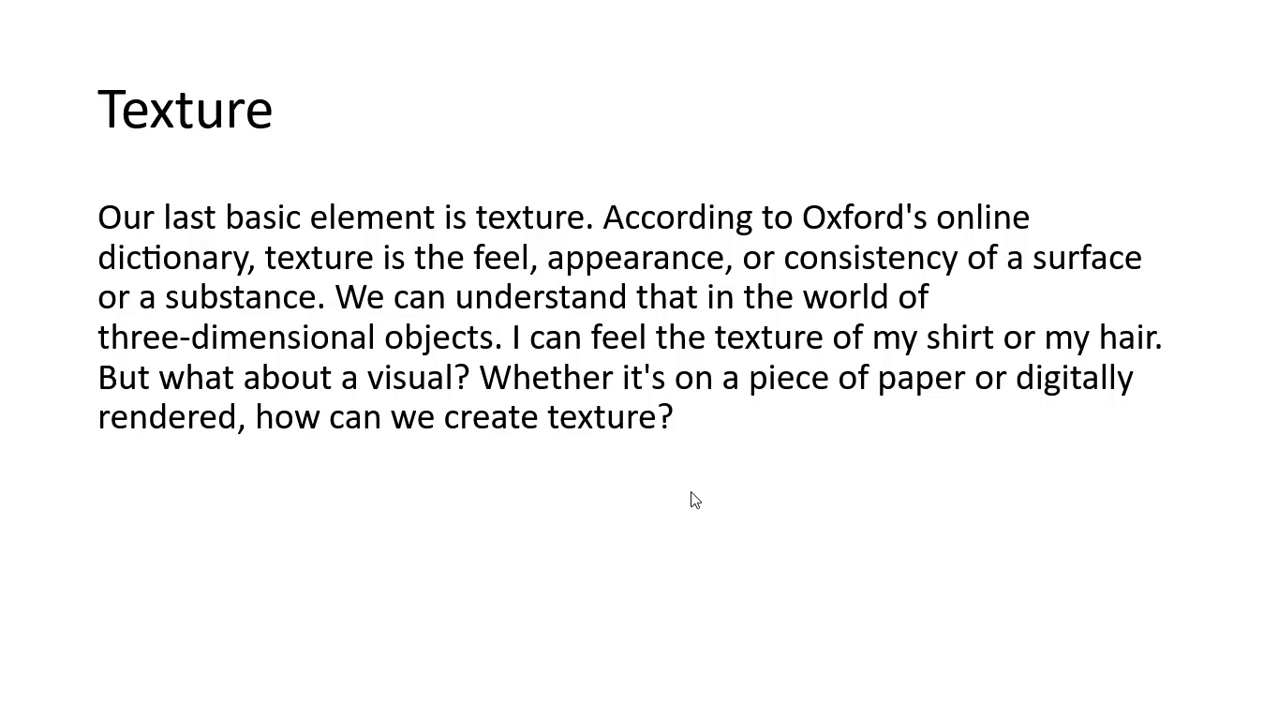
Advance through the Appearance of Texture slide to the two blue-and-white texture images.
{"action": "left_click", "coordinate": [694, 500]}
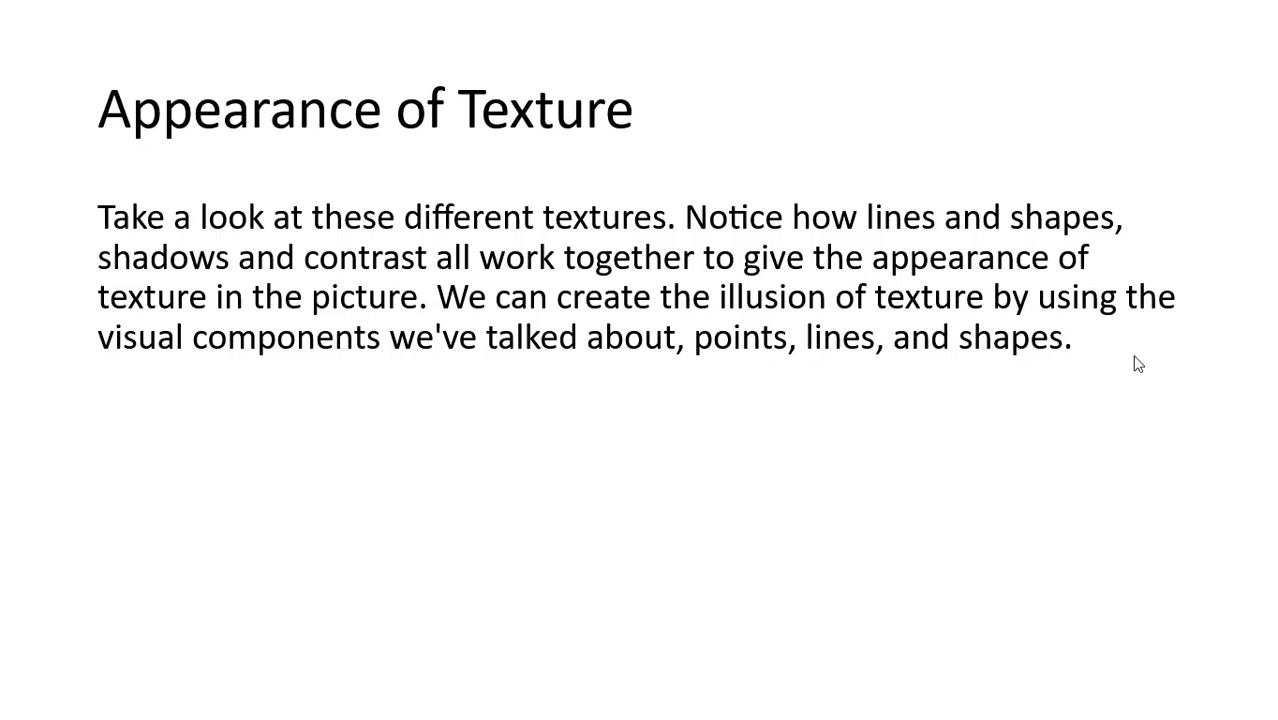
{"action": "left_click", "coordinate": [1008, 342]}
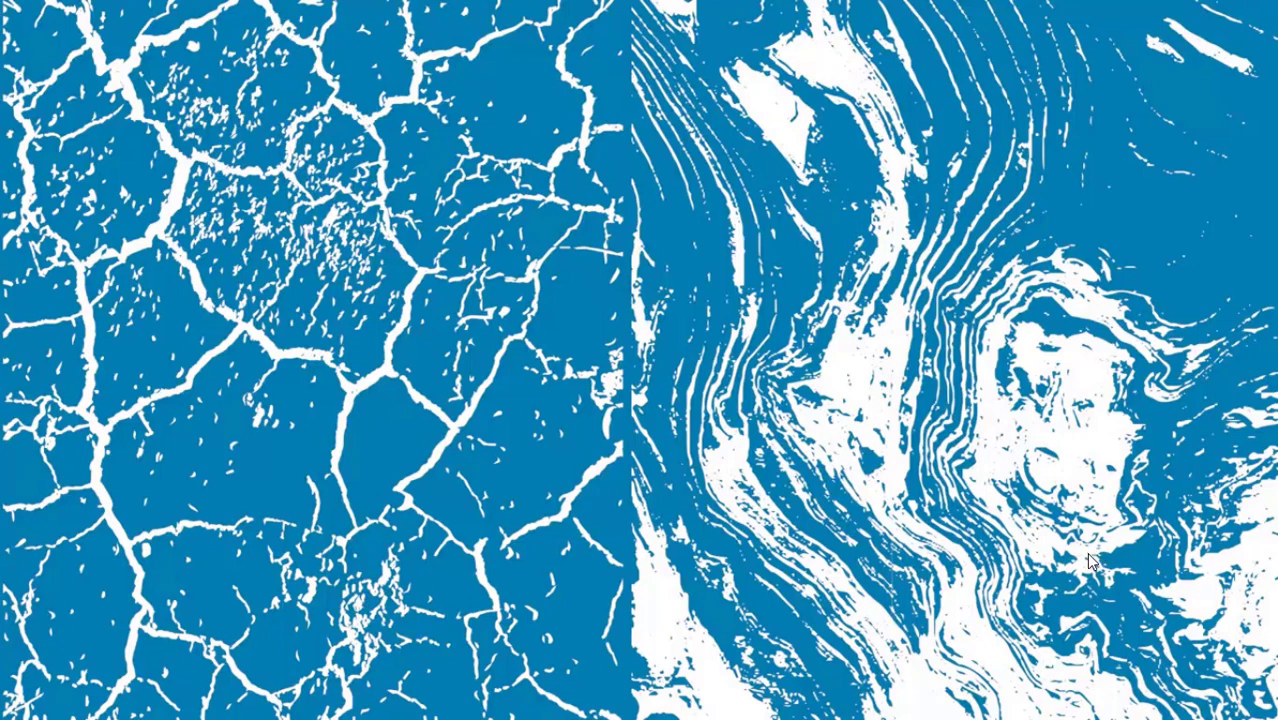
Advance to the slide quoting Visual Alchemy: The Fine Art of Digital Montage.
{"action": "left_click", "coordinate": [958, 572]}
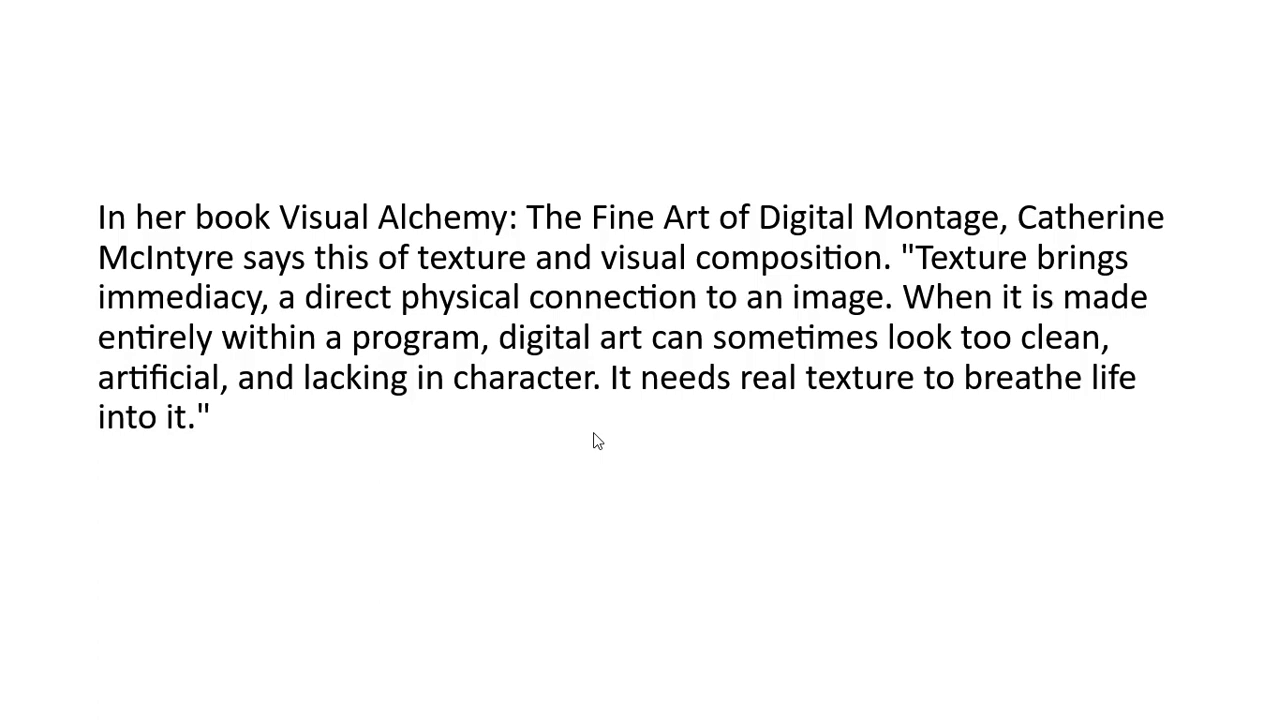
Advance past Texture in arts to the sketched woman's head and engraved peasant couple.
{"action": "left_click", "coordinate": [597, 440]}
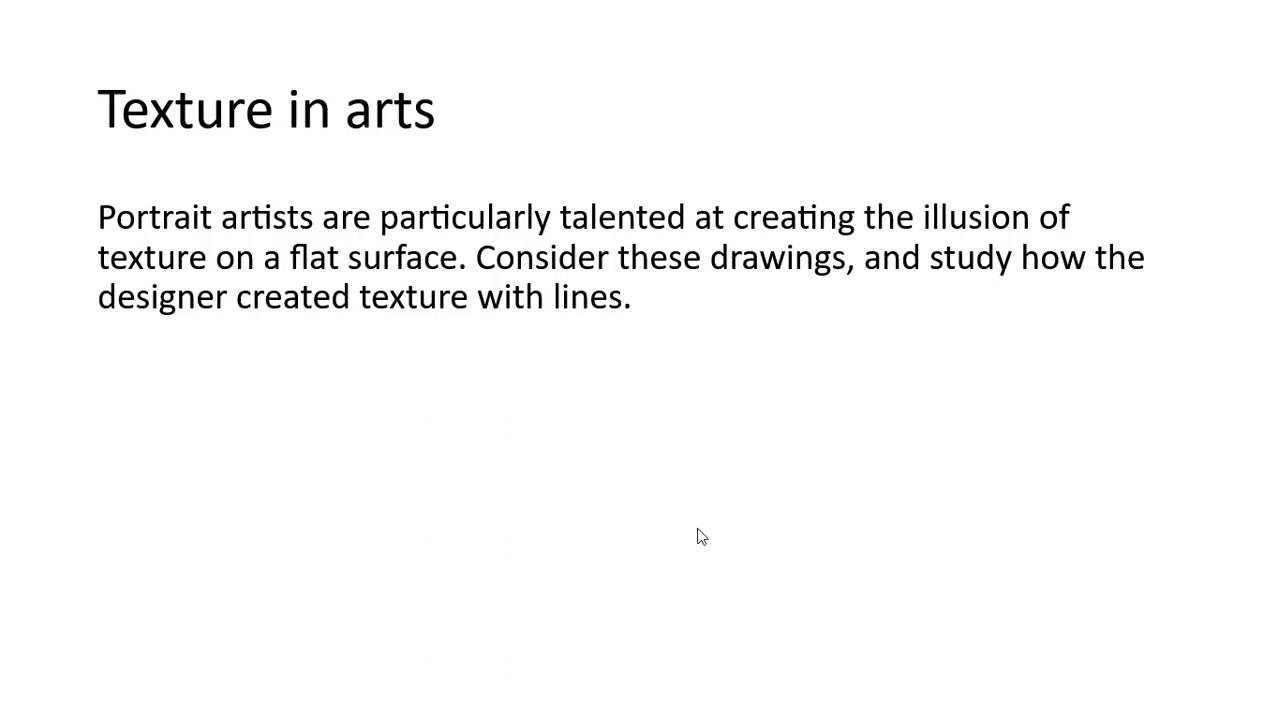
{"action": "left_click", "coordinate": [650, 509]}
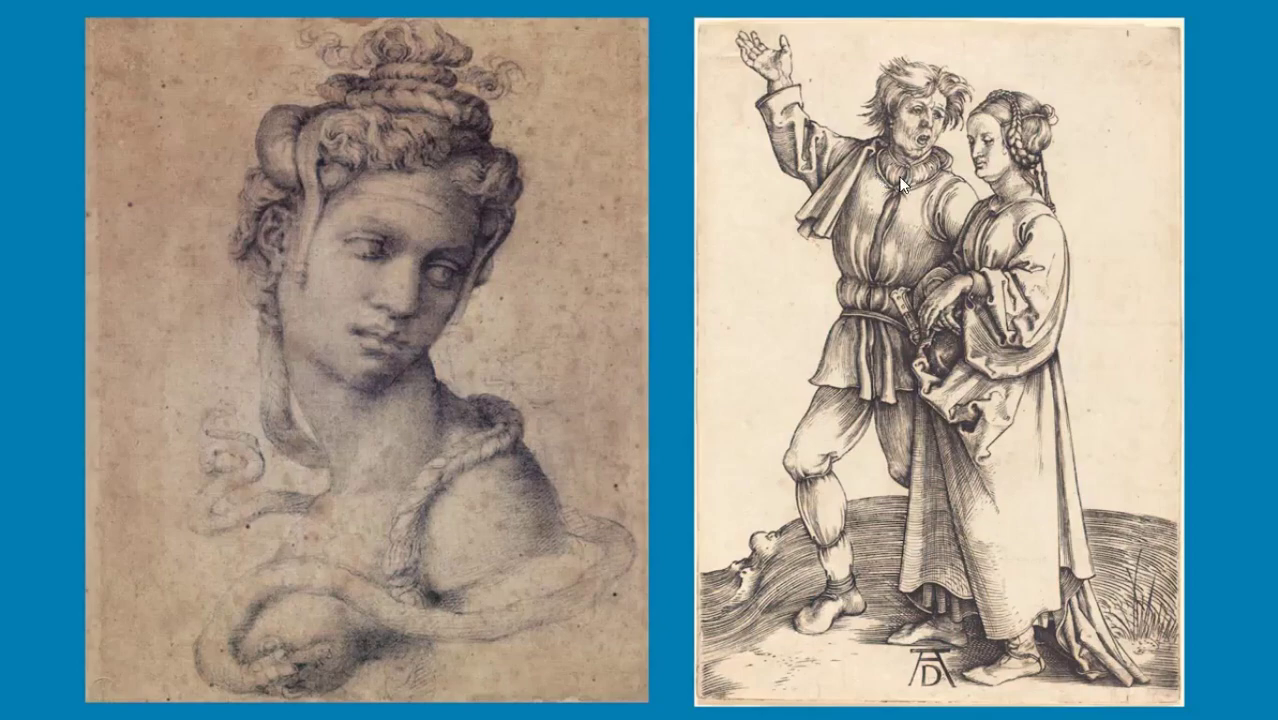
Advance to the slide on starting with points, lines, shapes, colors and texture.
{"action": "left_click", "coordinate": [1142, 287]}
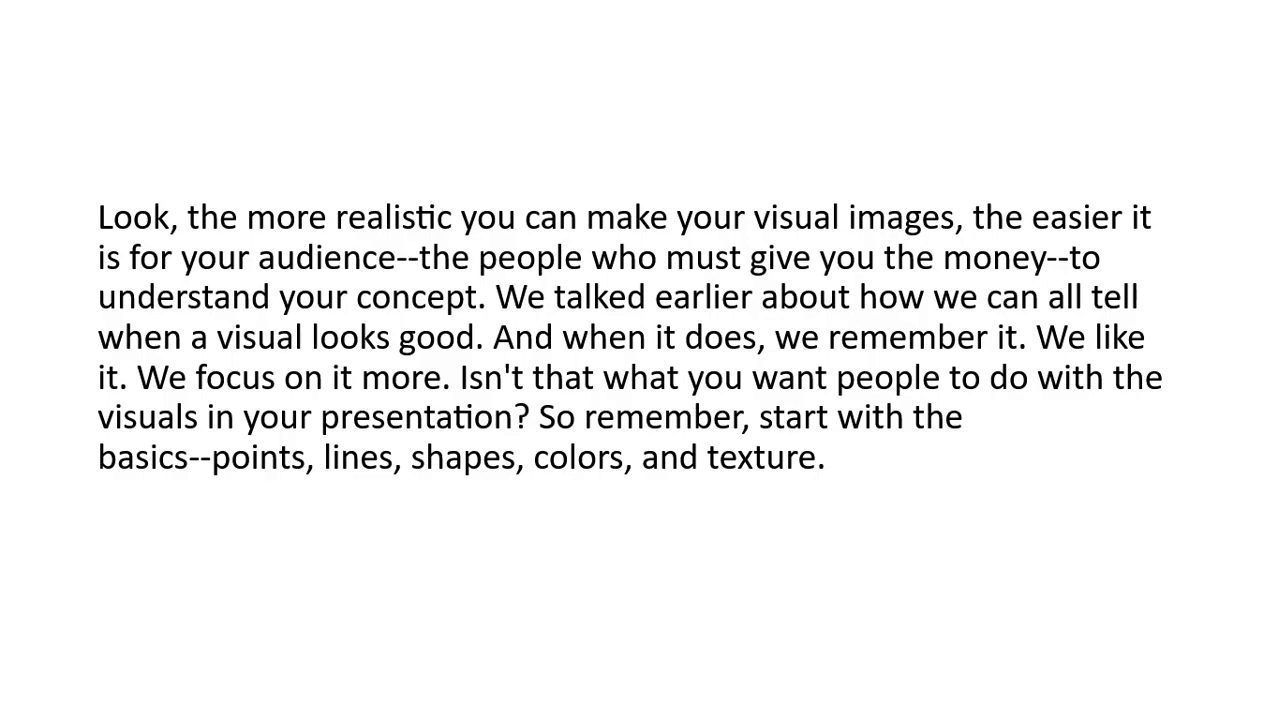
Exit the slideshow and open a new blank Firefox tab with its search box focused.
{"action": "key", "text": "Escape"}
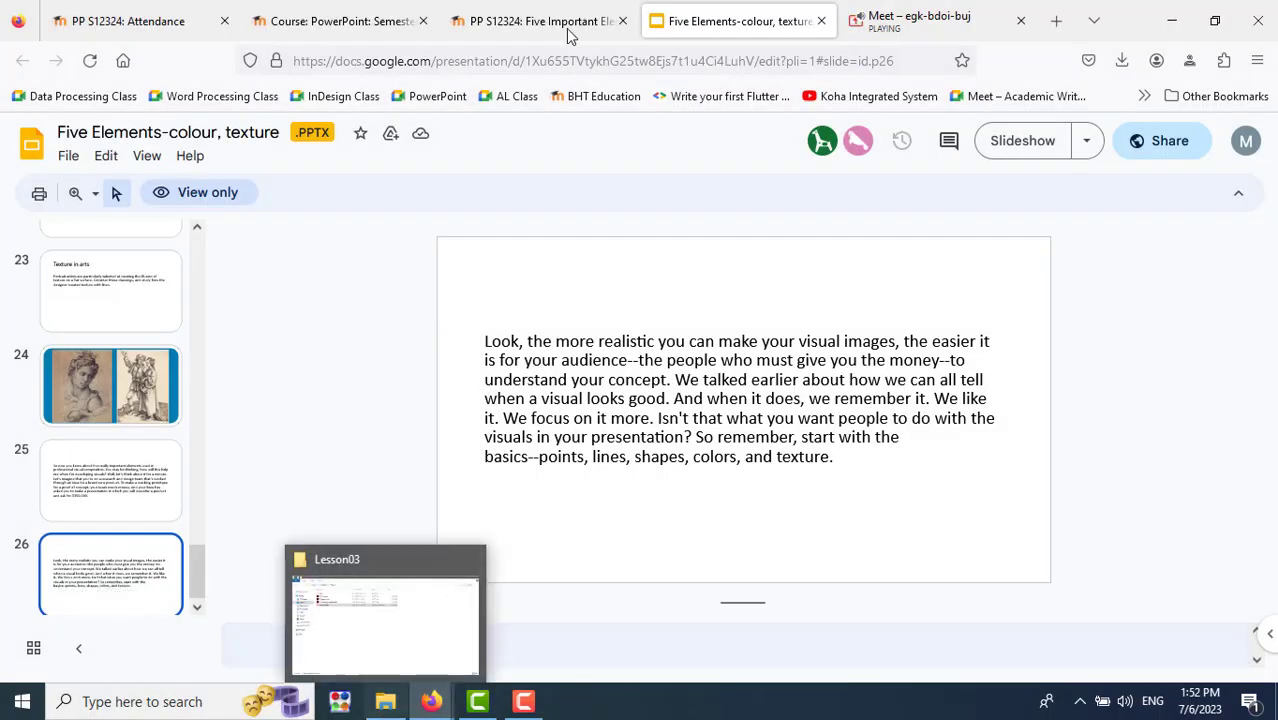
{"action": "left_click", "coordinate": [1058, 21]}
{"action": "left_click", "coordinate": [773, 390]}
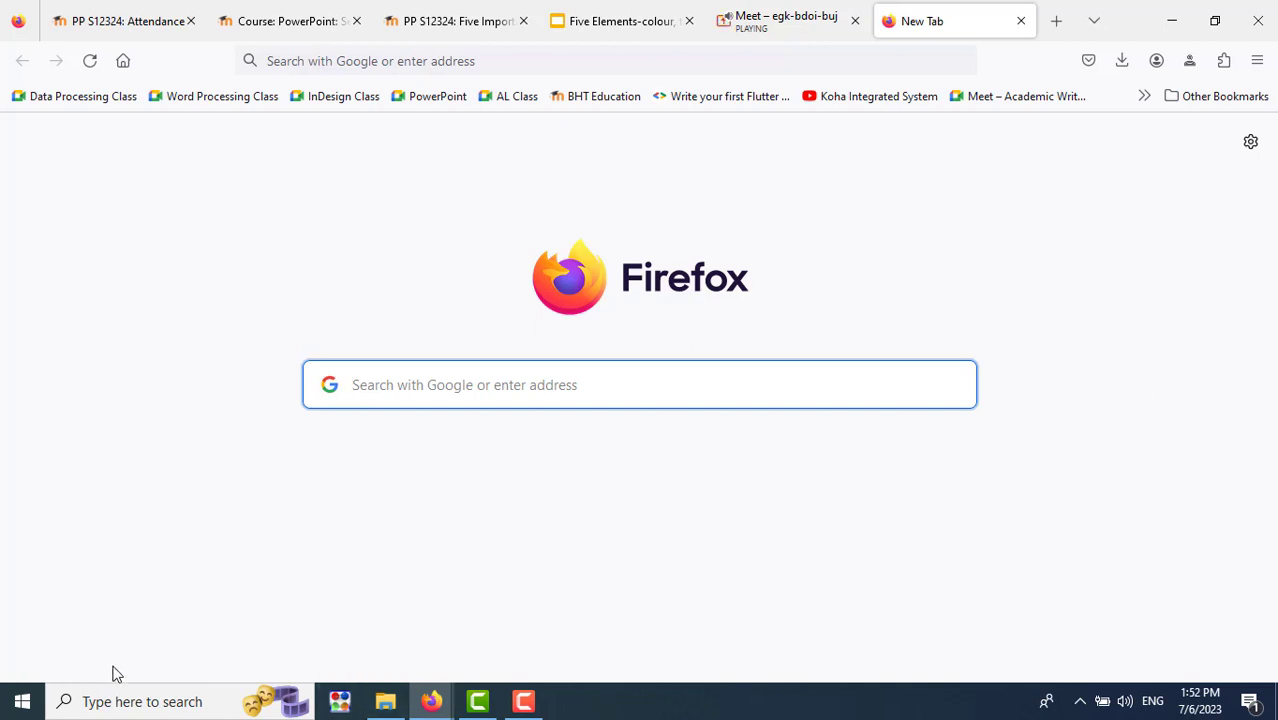
Search Windows for PowerPoint, launch it, then bring Firefox back to the front.
{"action": "left_click", "coordinate": [147, 697]}
{"action": "type", "text": "powero"}
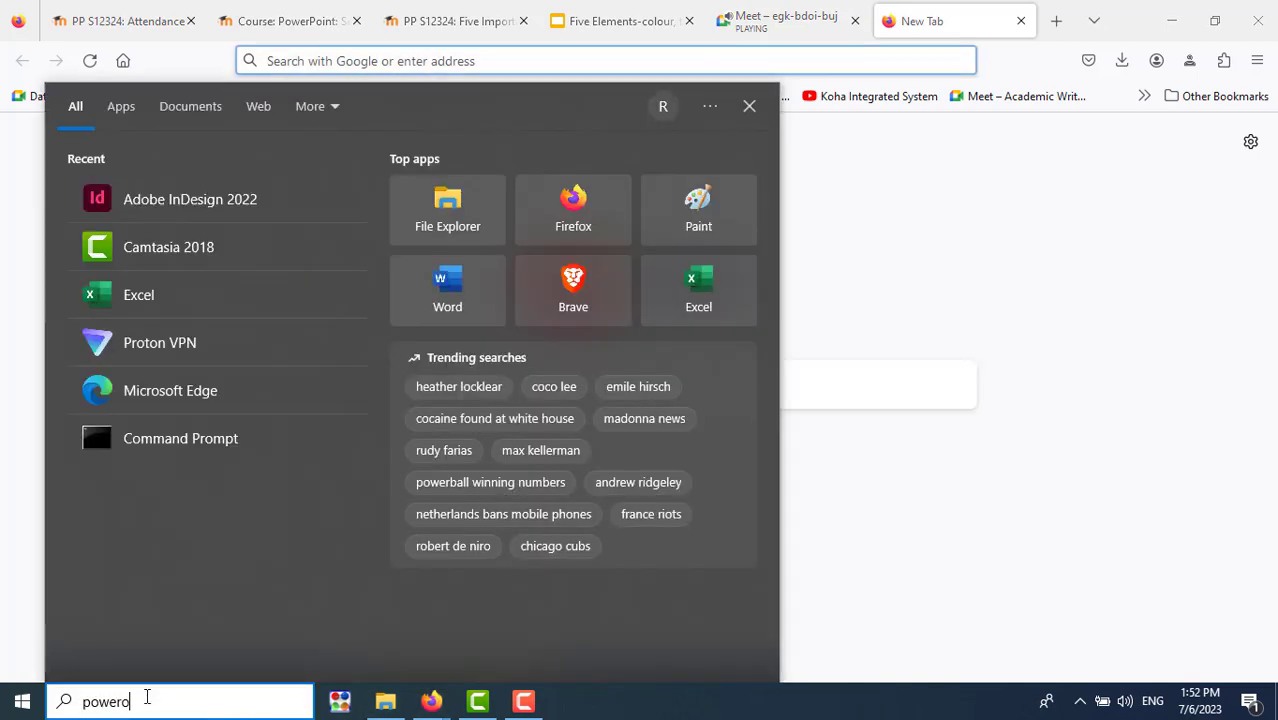
{"action": "type", "text": "int"}
{"action": "key", "text": "BackSpace"}
{"action": "key", "text": "BackSpace"}
{"action": "key", "text": "BackSpace"}
{"action": "key", "text": "BackSpace"}
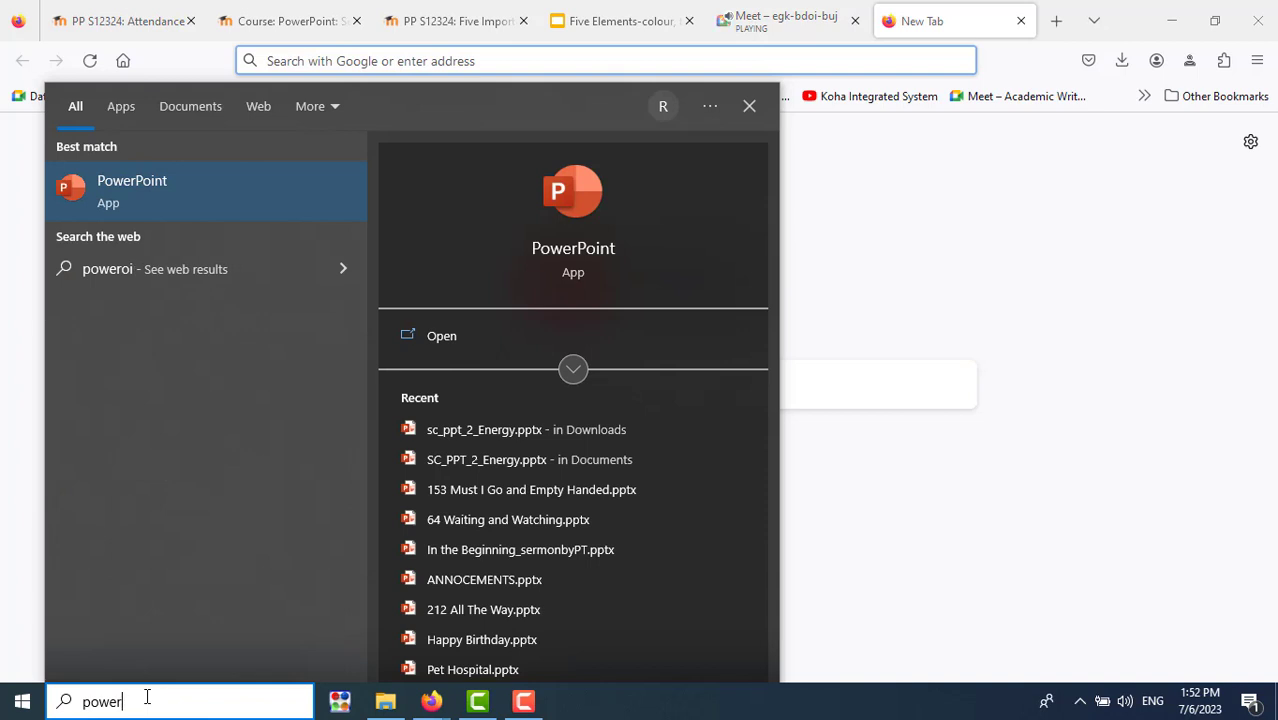
{"action": "left_click", "coordinate": [171, 202]}
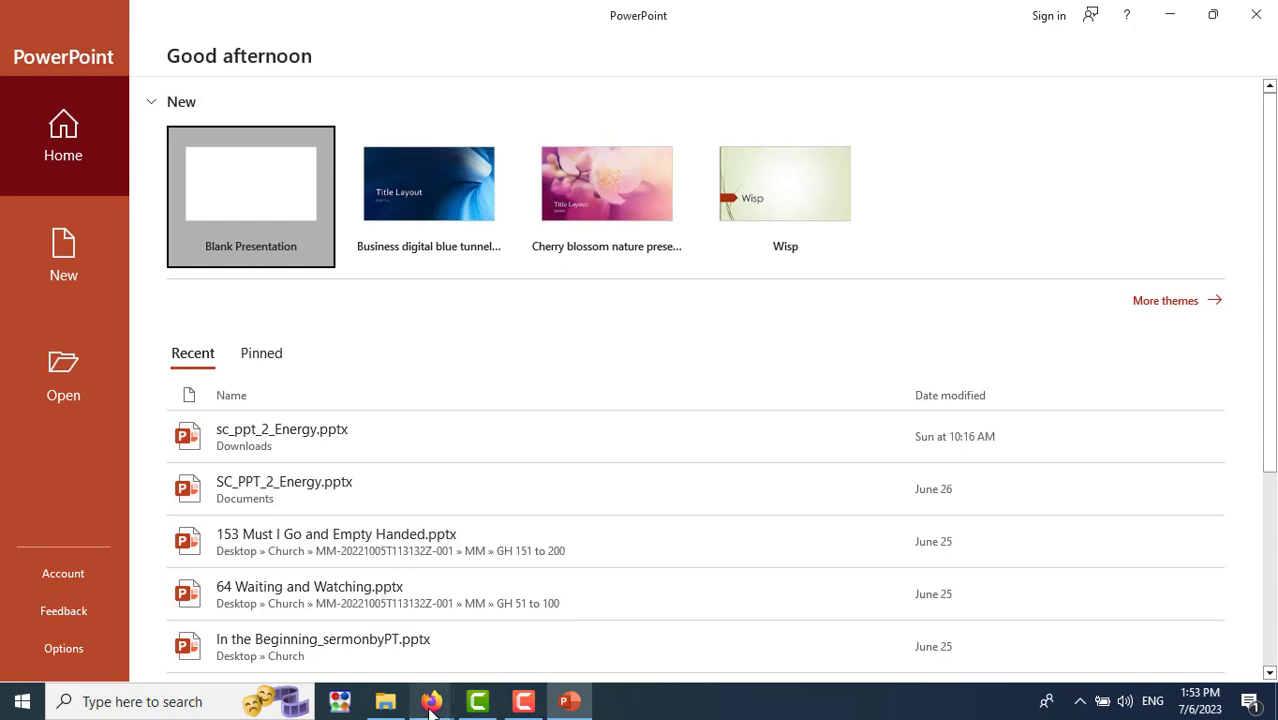
{"action": "left_click", "coordinate": [370, 630]}
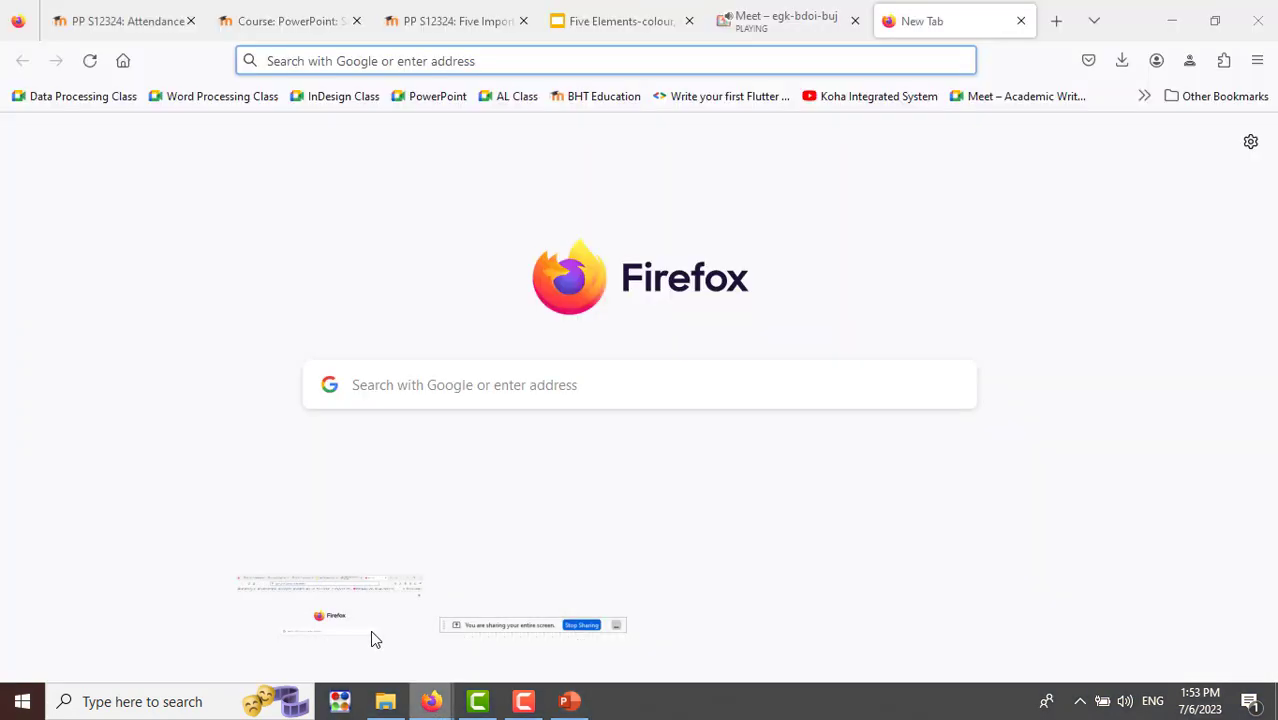
Search Google for 'in his time lyrics'.
{"action": "left_click", "coordinate": [593, 403]}
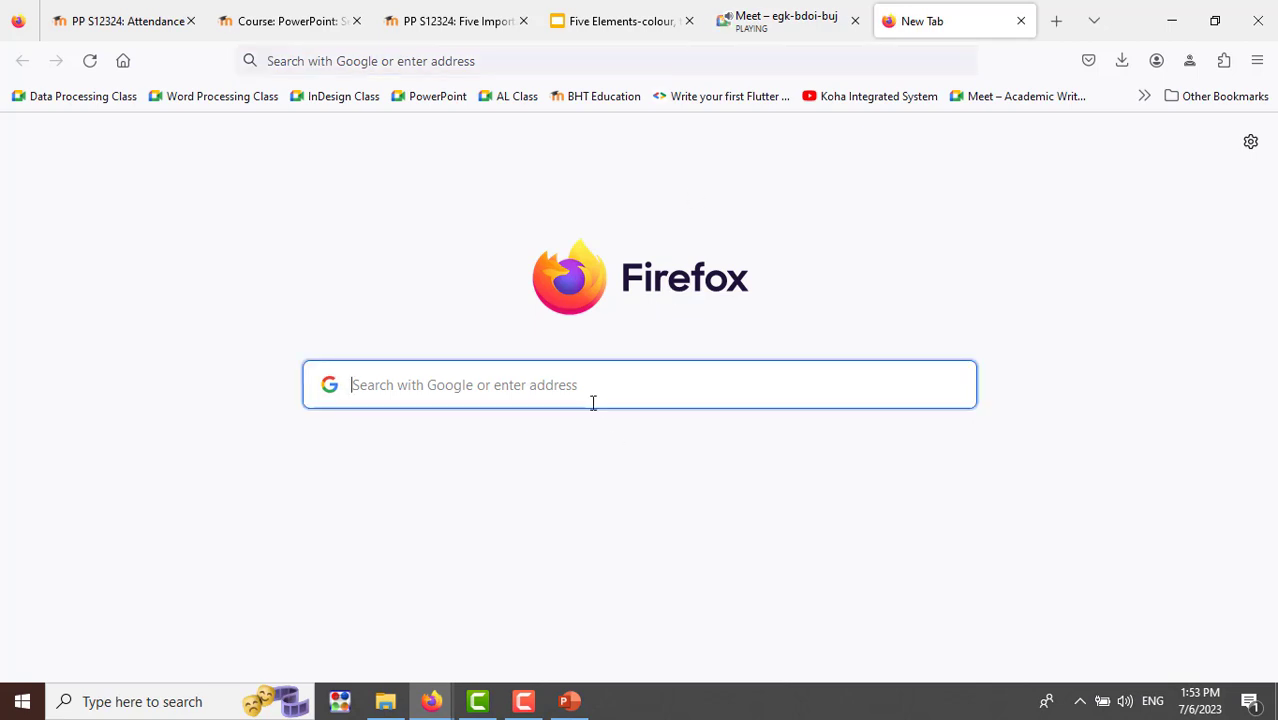
{"action": "type", "text": "In His Time"}
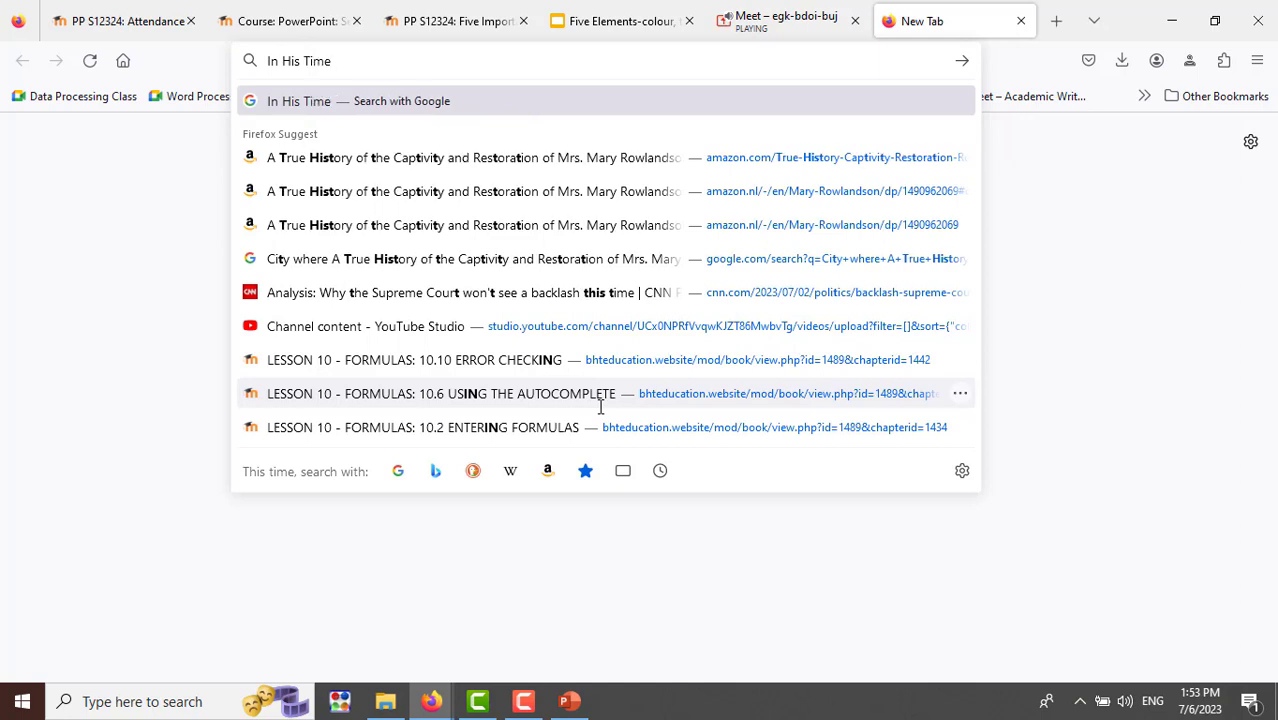
{"action": "key", "text": "Return"}
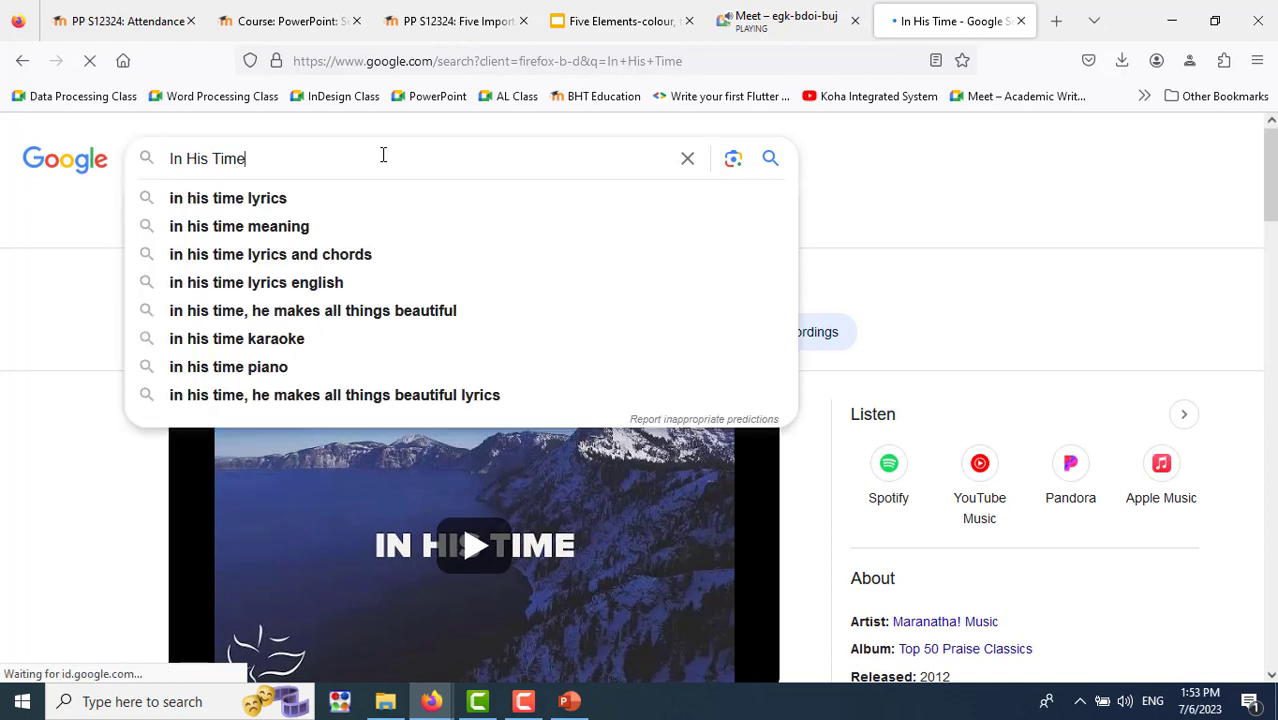
{"action": "type", "text": " l"}
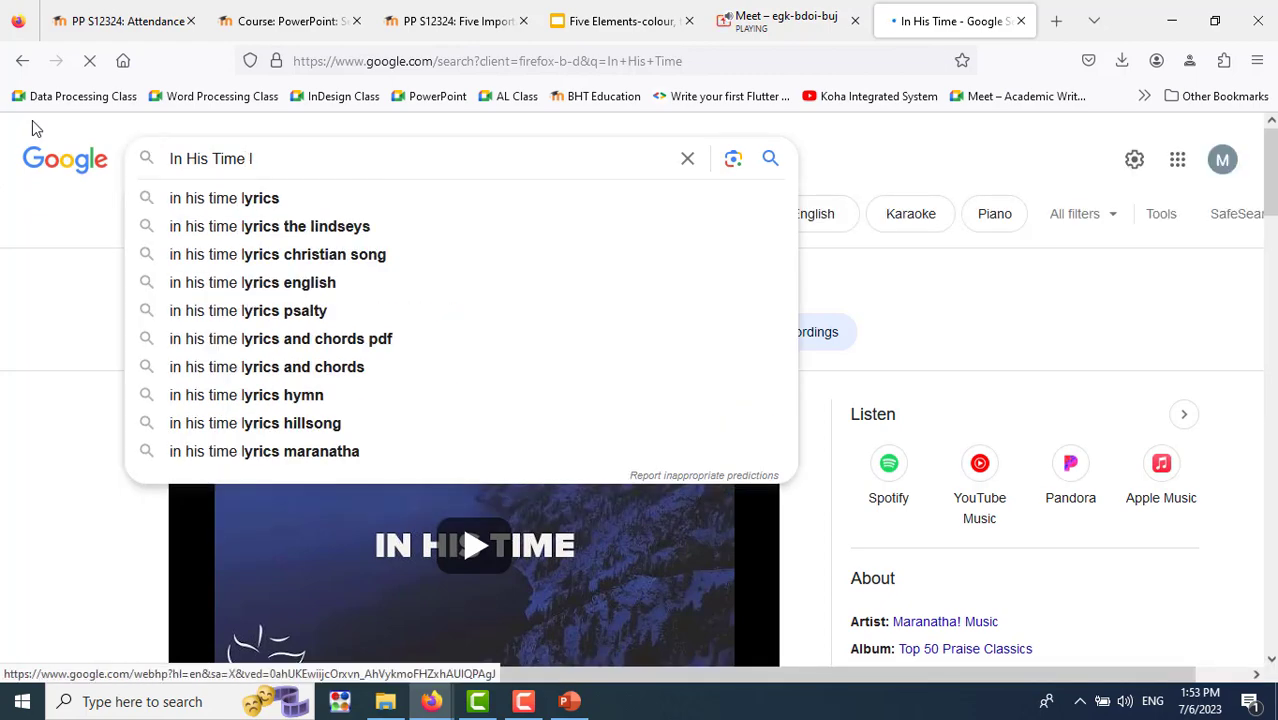
{"action": "left_click", "coordinate": [225, 199]}
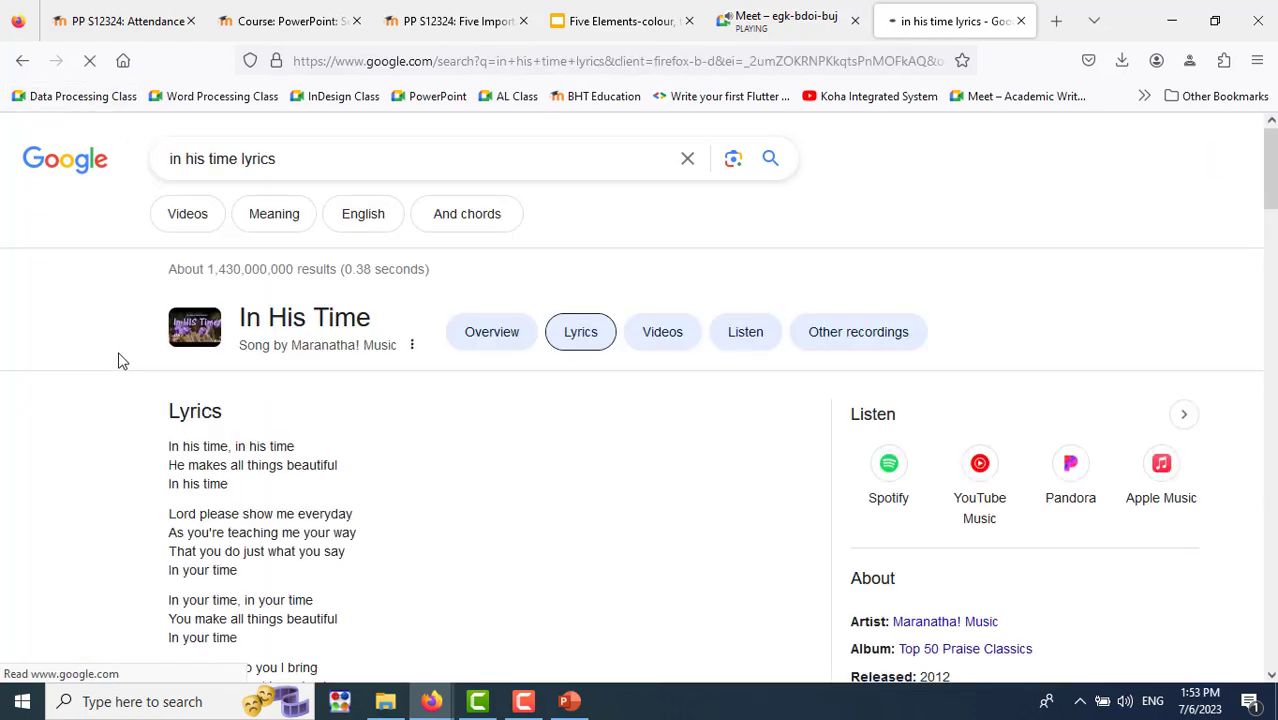
Select and copy the In His Time lyrics from the results, then switch to PowerPoint.
{"action": "scroll", "coordinate": [120, 360], "scroll_direction": "down", "scroll_amount": 2}
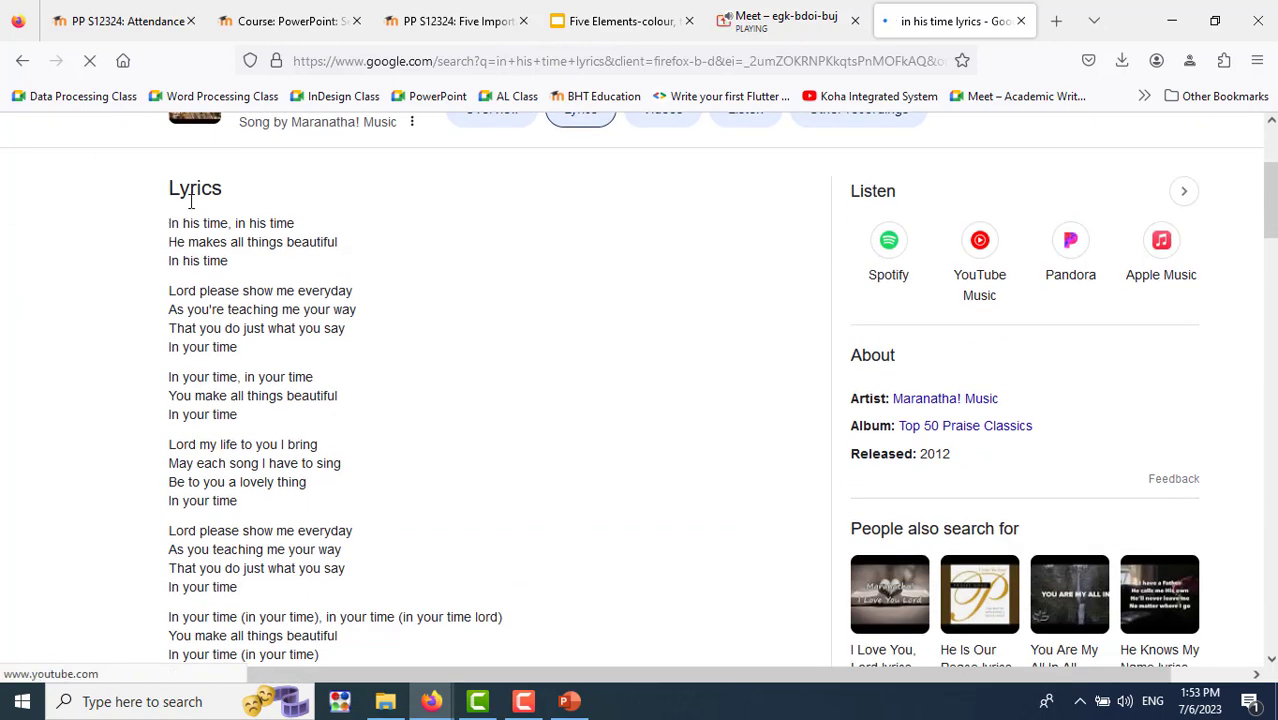
{"action": "scroll", "coordinate": [371, 285], "scroll_direction": "up", "scroll_amount": 2}
{"action": "scroll", "coordinate": [368, 283], "scroll_direction": "down", "scroll_amount": 3}
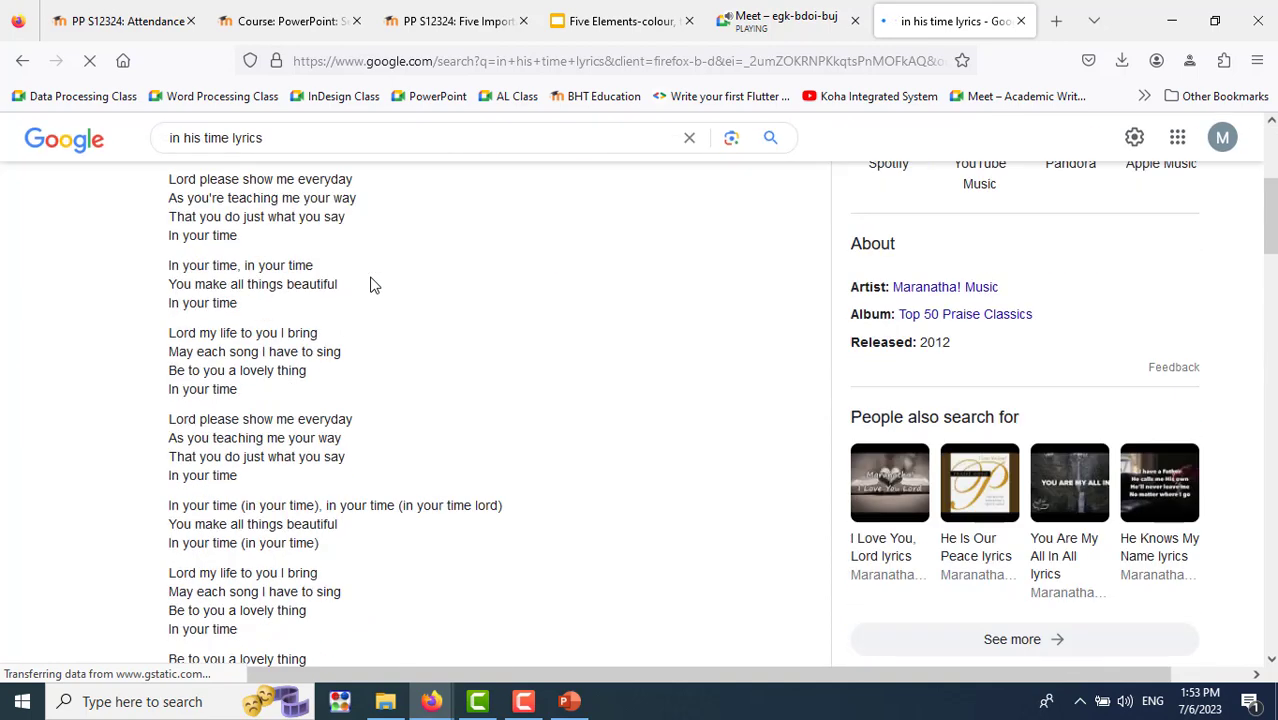
{"action": "scroll", "coordinate": [368, 283], "scroll_direction": "up", "scroll_amount": 1}
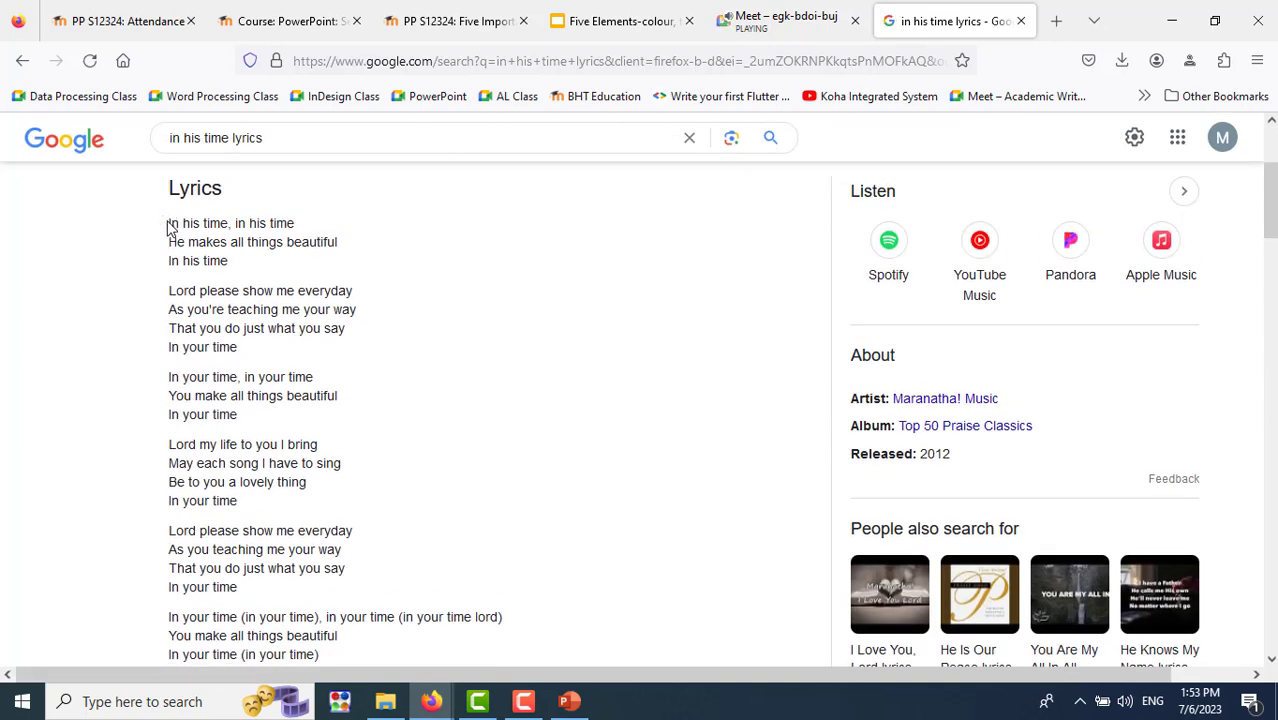
{"action": "mouse_move", "coordinate": [166, 222]}
{"action": "left_mouse_down"}
{"action": "mouse_move", "coordinate": [319, 502]}
{"action": "mouse_move", "coordinate": [277, 262]}
{"action": "mouse_move", "coordinate": [285, 218]}
{"action": "left_mouse_up"}
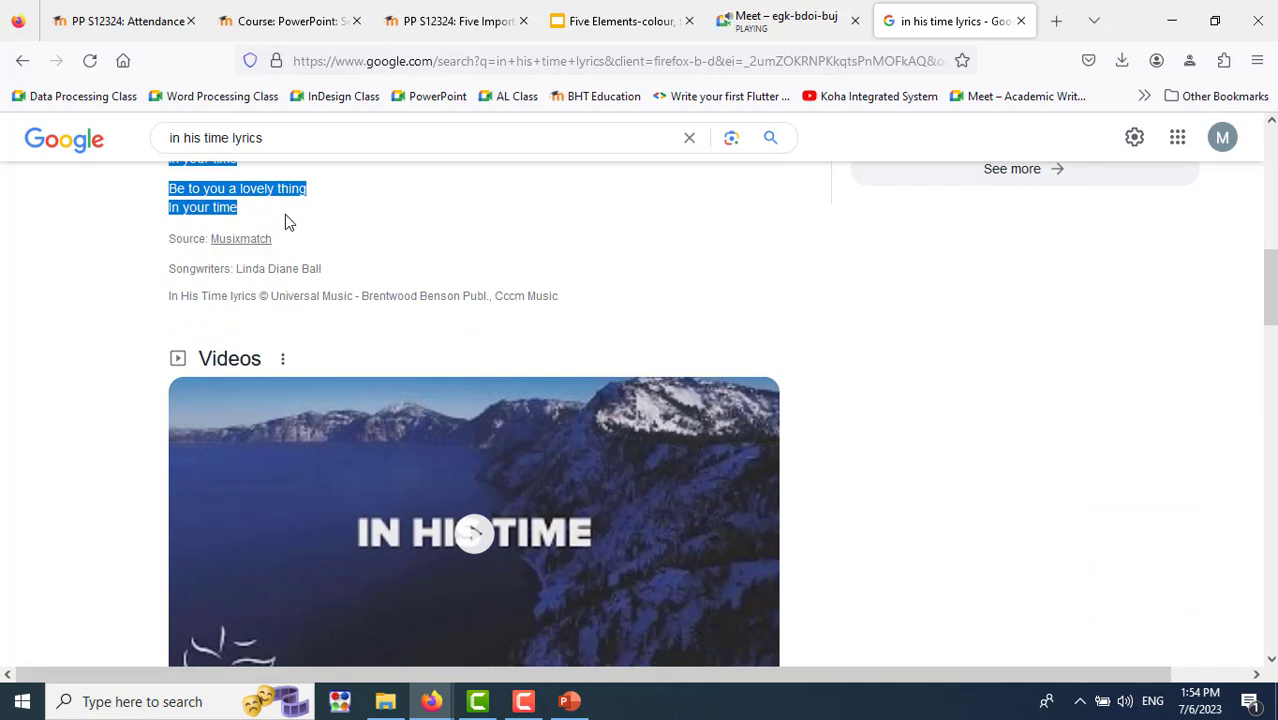
{"action": "right_click", "coordinate": [205, 207]}
{"action": "left_click", "coordinate": [232, 226]}
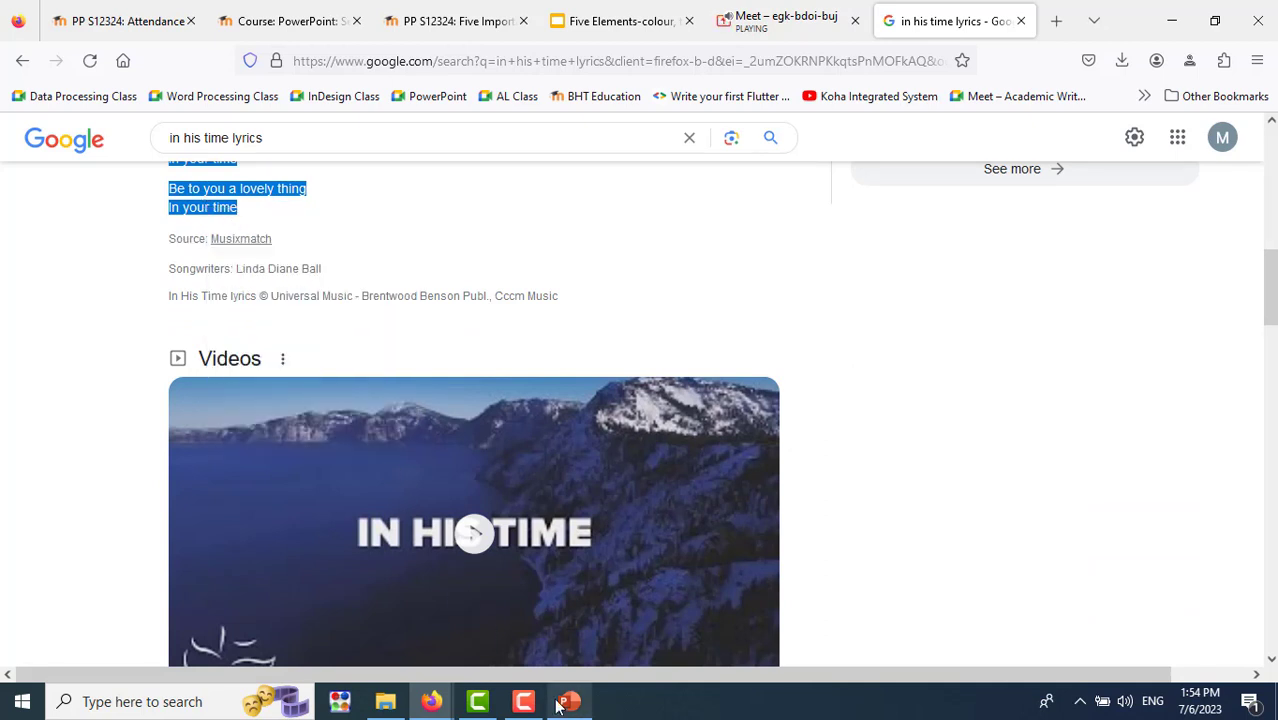
{"action": "left_click", "coordinate": [567, 702]}
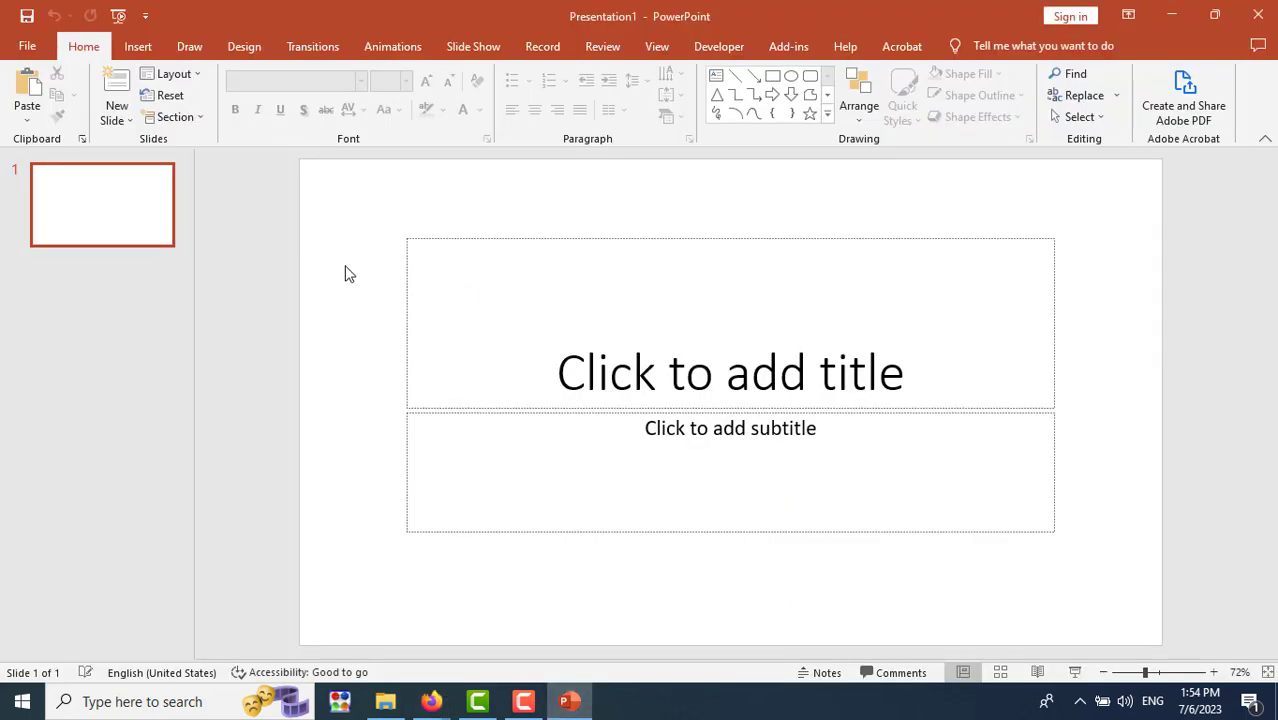
Add a new Title and Content slide titled 'In His Time'.
{"action": "left_click", "coordinate": [115, 88]}
{"action": "left_click", "coordinate": [466, 250]}
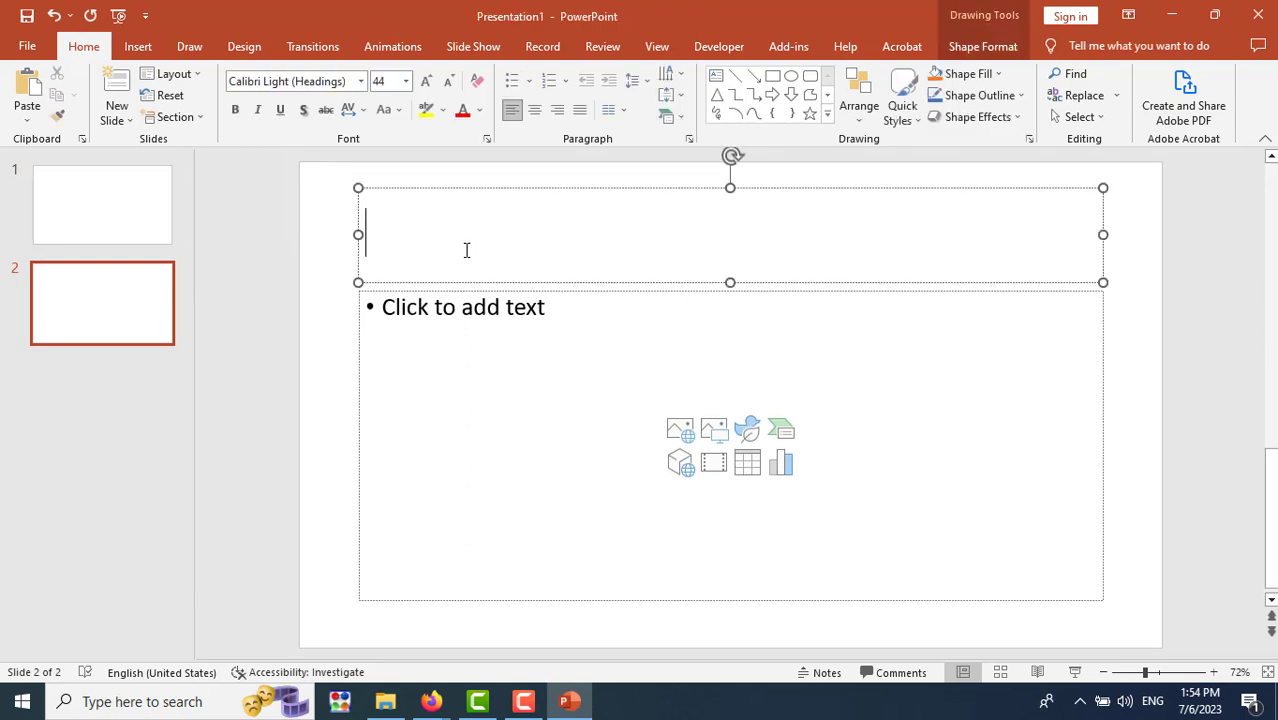
{"action": "type", "text": "In Hi"}
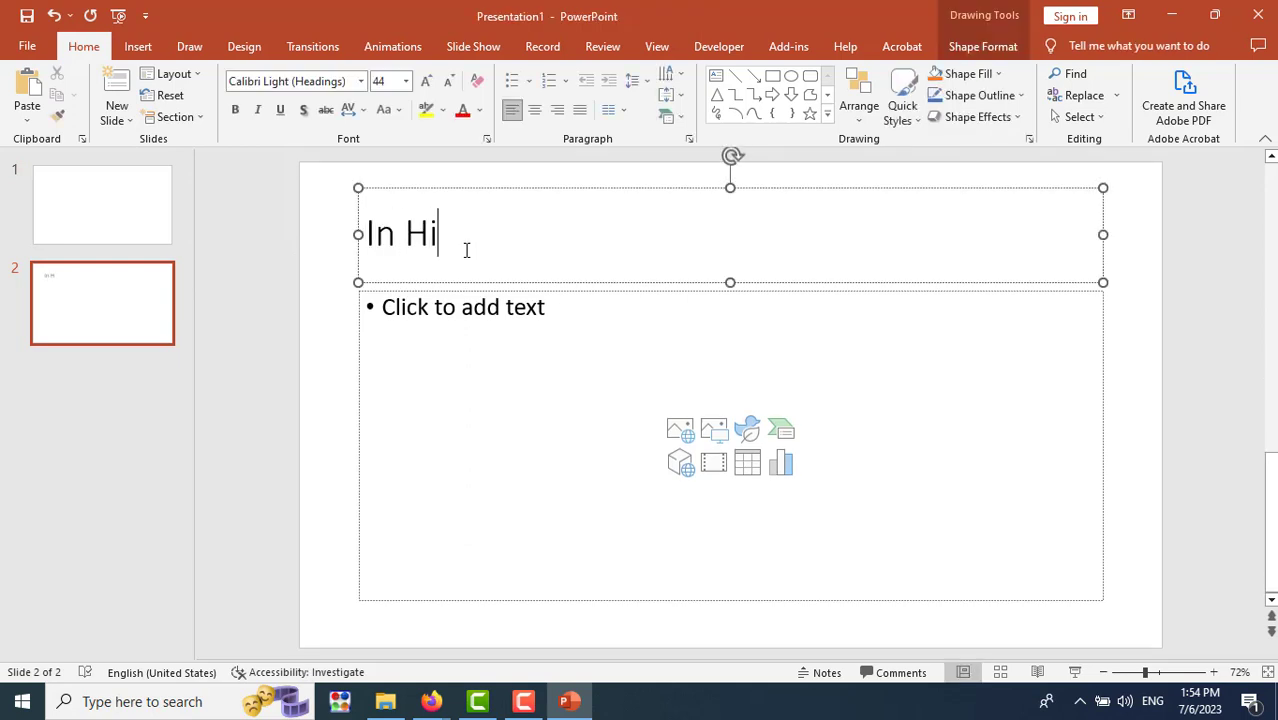
{"action": "type", "text": "s Time"}
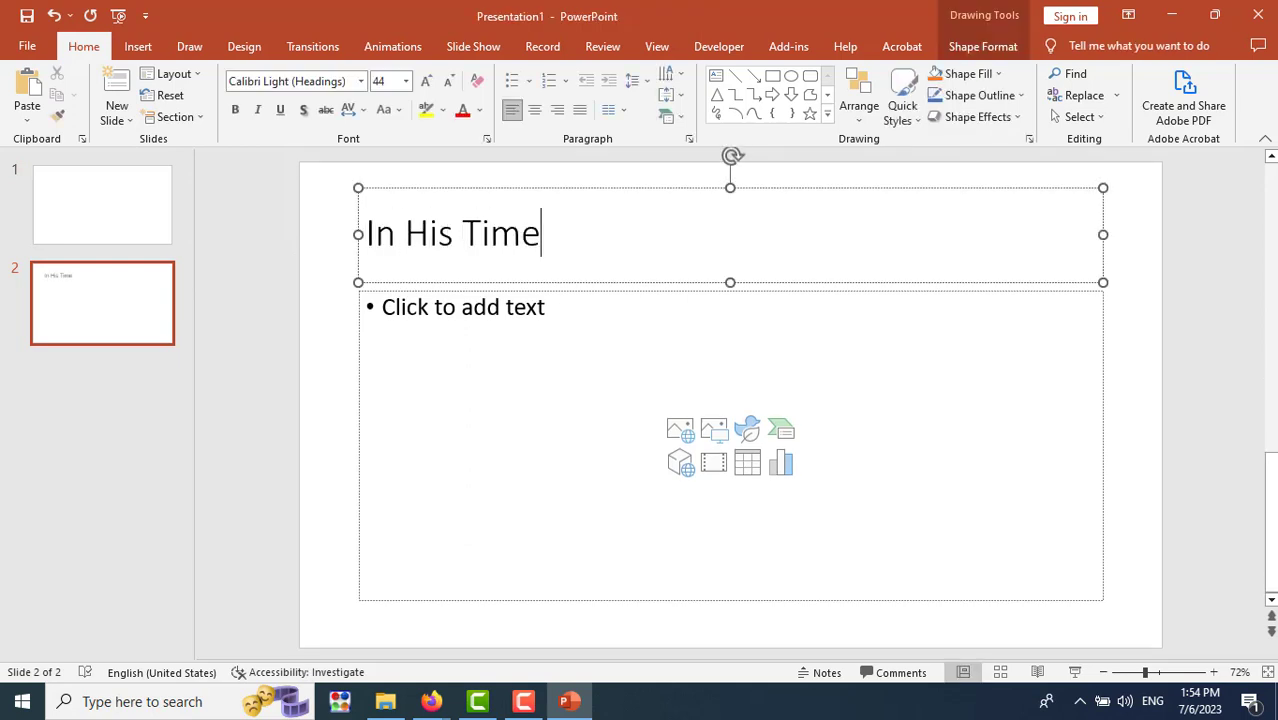
Paste the lyrics into the body using the destination theme, drop the empty bullet, and select all.
{"action": "left_click", "coordinate": [471, 307]}
{"action": "right_click", "coordinate": [471, 307]}
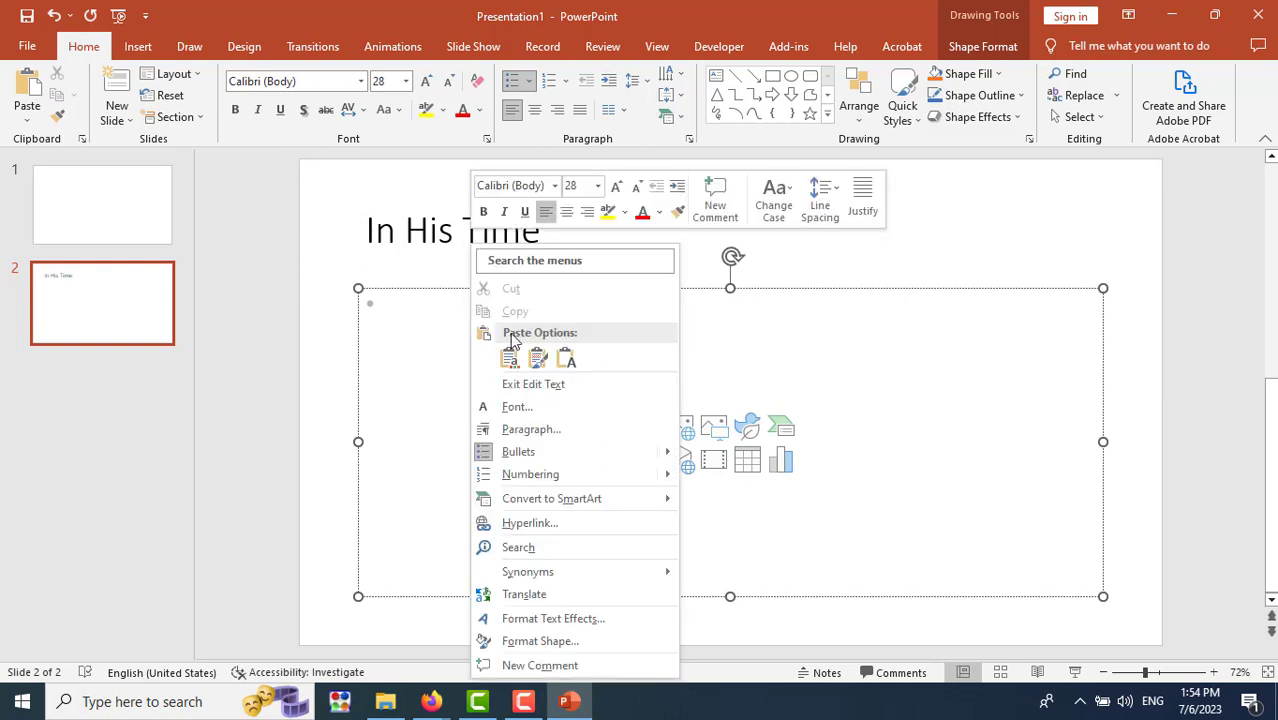
{"action": "left_click", "coordinate": [567, 360]}
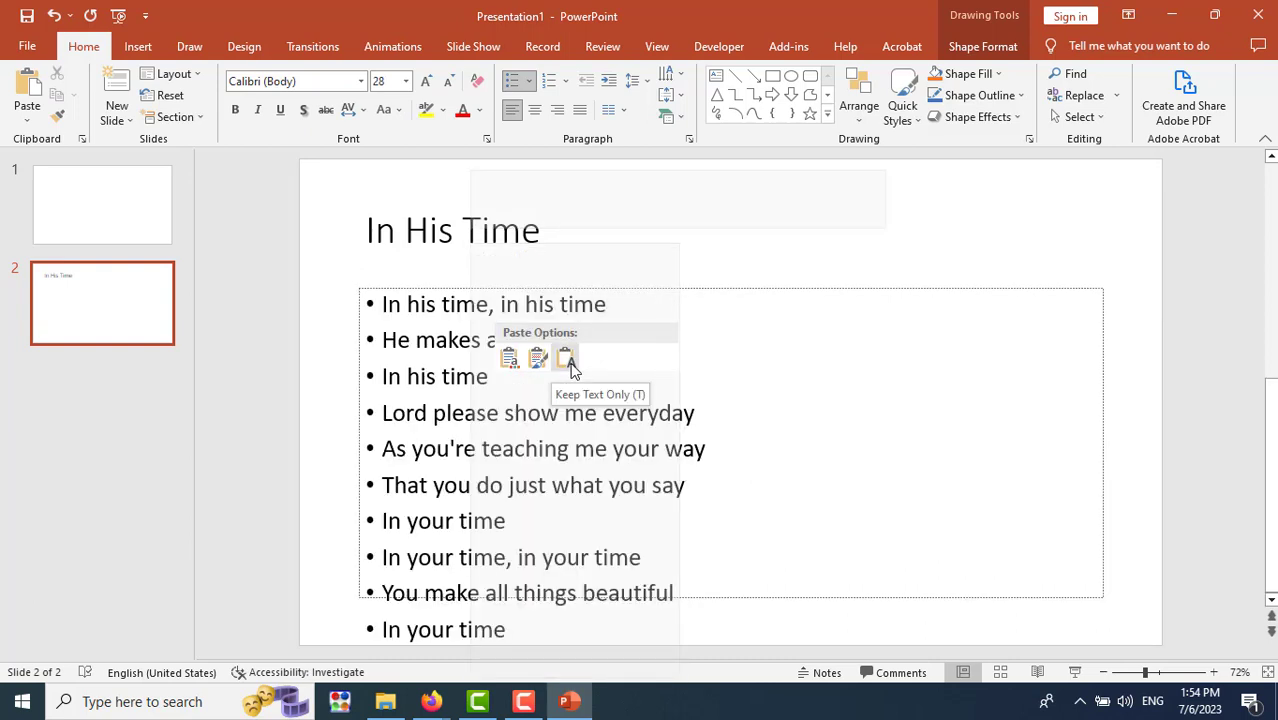
{"action": "left_click", "coordinate": [510, 360]}
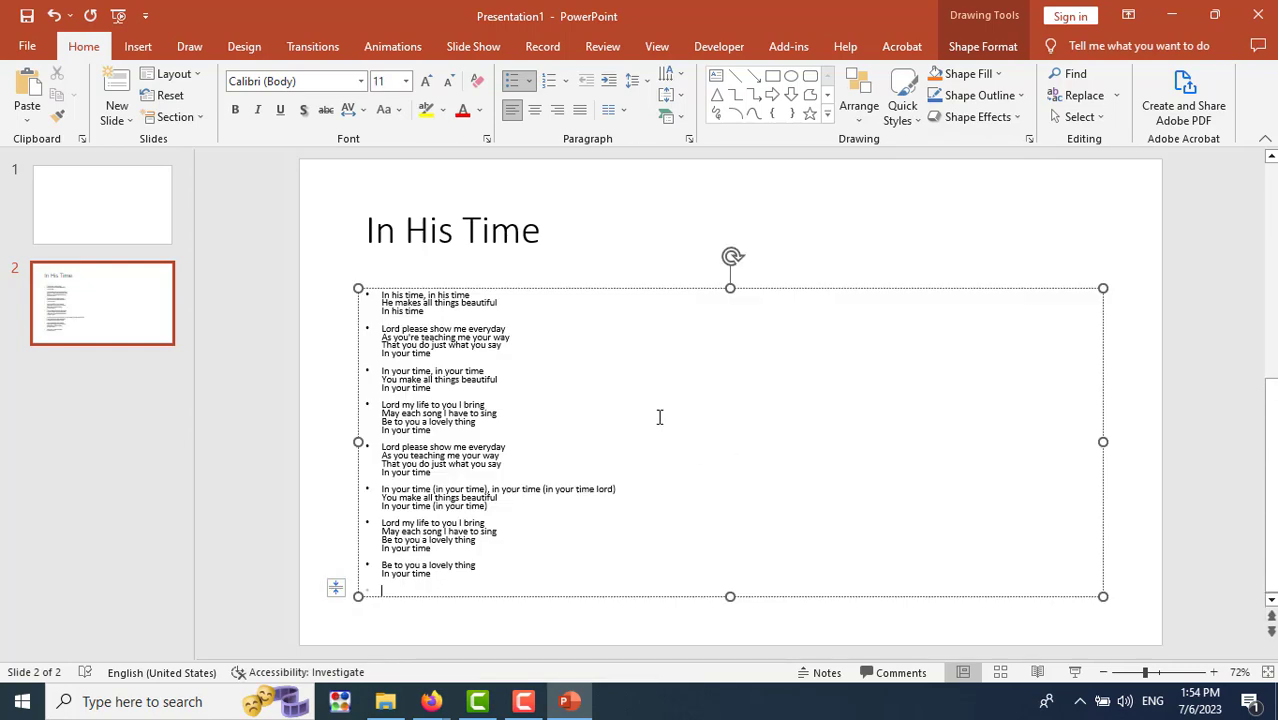
{"action": "key", "text": "BackSpace"}
{"action": "key", "text": "ctrl+a"}
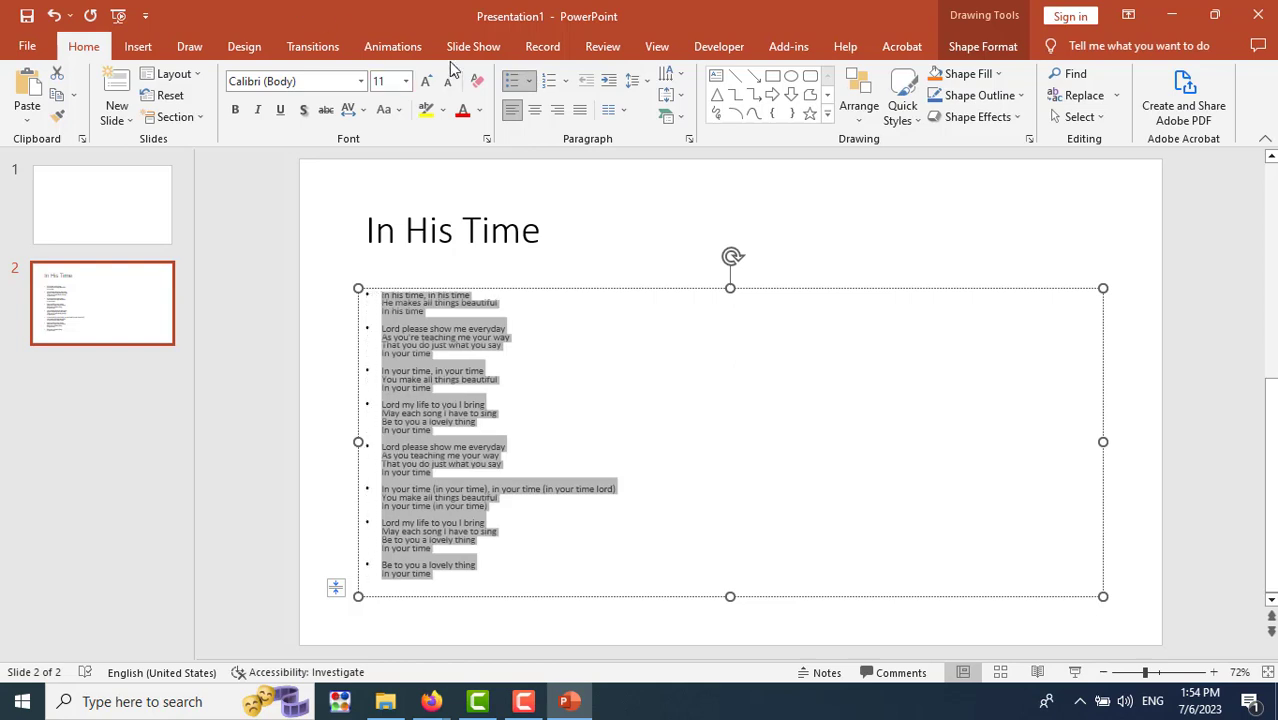
Turn off bullets on all the lyrics, then select the third and fourth stanzas.
{"action": "left_click", "coordinate": [515, 84]}
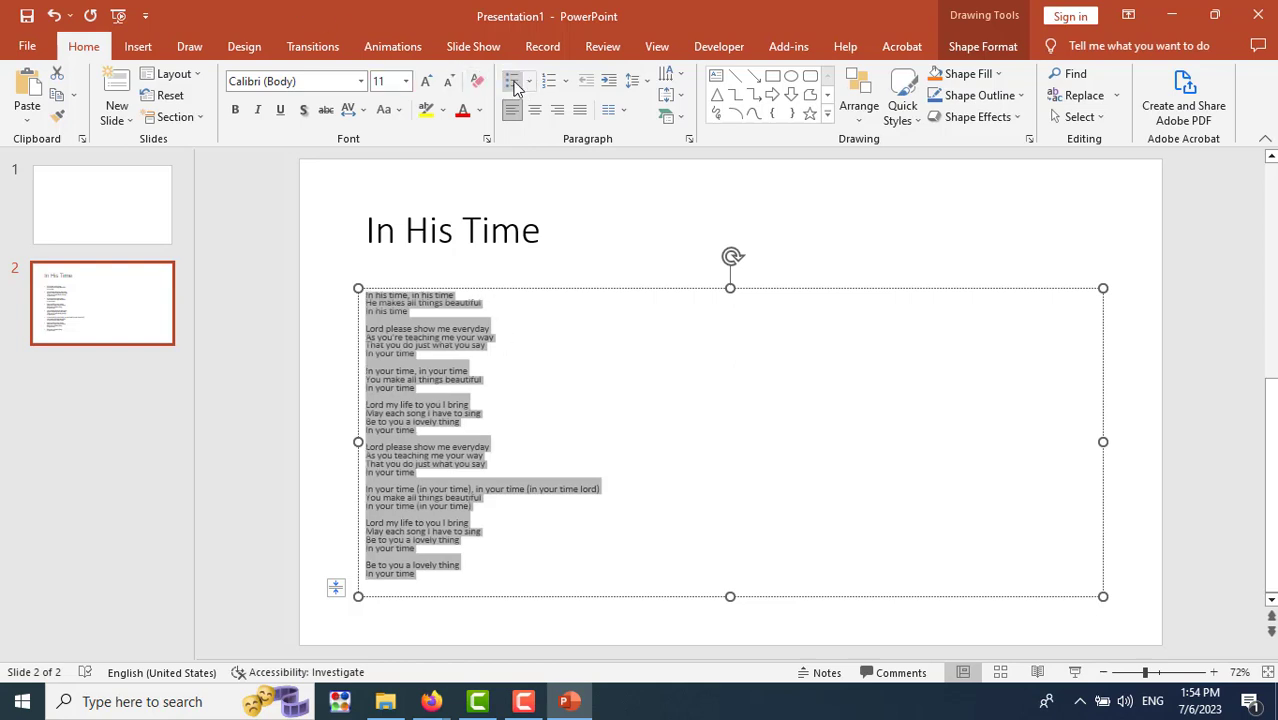
{"action": "left_click", "coordinate": [626, 514]}
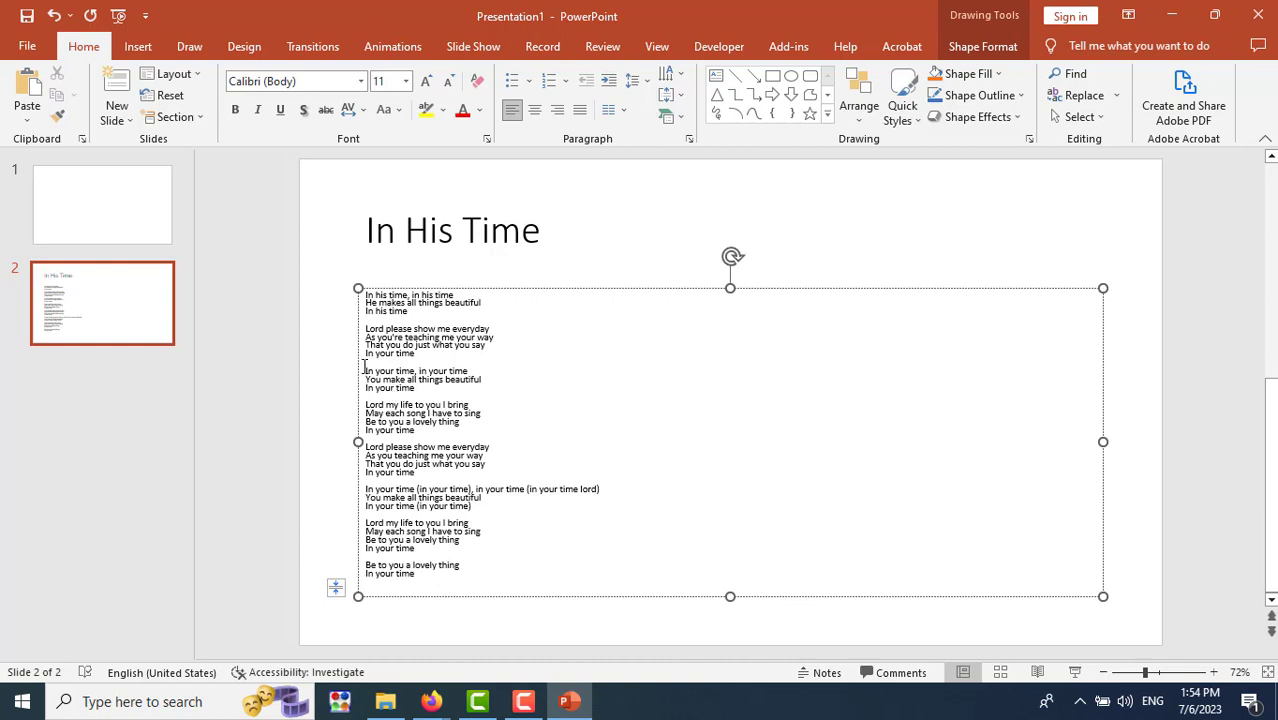
{"action": "left_click_drag", "start_coordinate": [364, 367], "coordinate": [444, 430]}
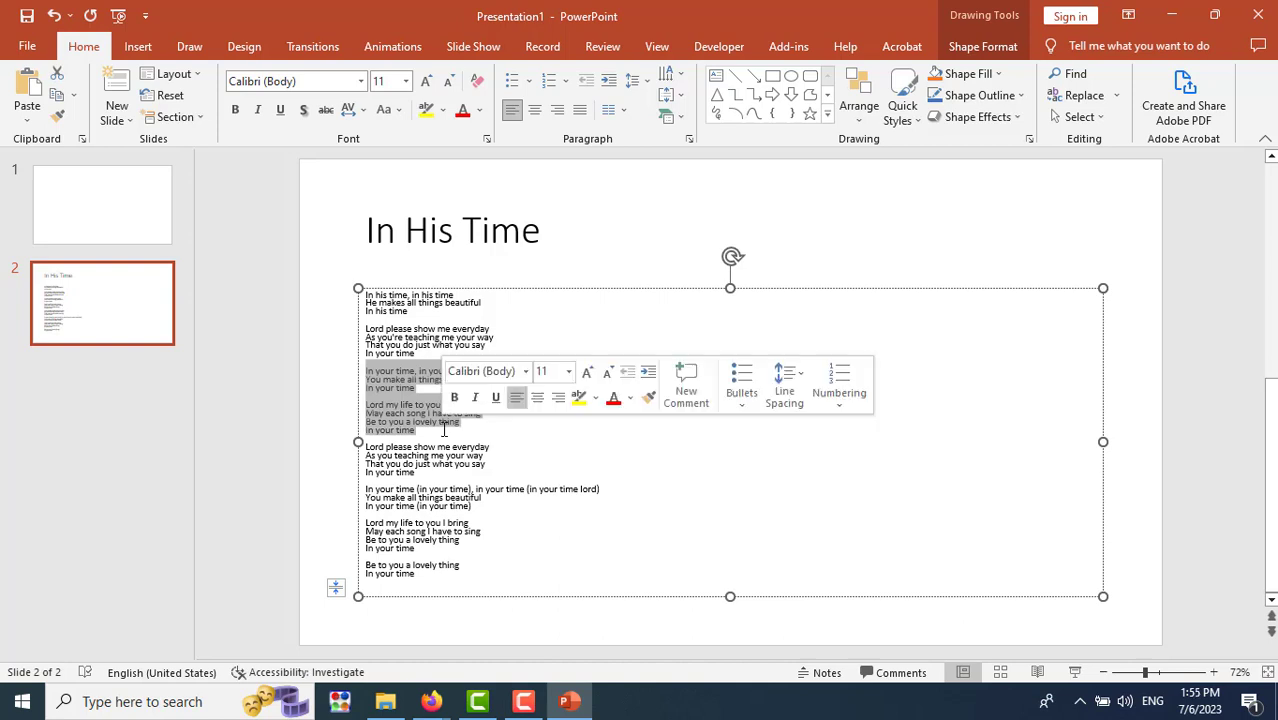
Duplicate the In His Time lyrics slide three times, creating slides 3, 4 and 5.
{"action": "right_click", "coordinate": [126, 309]}
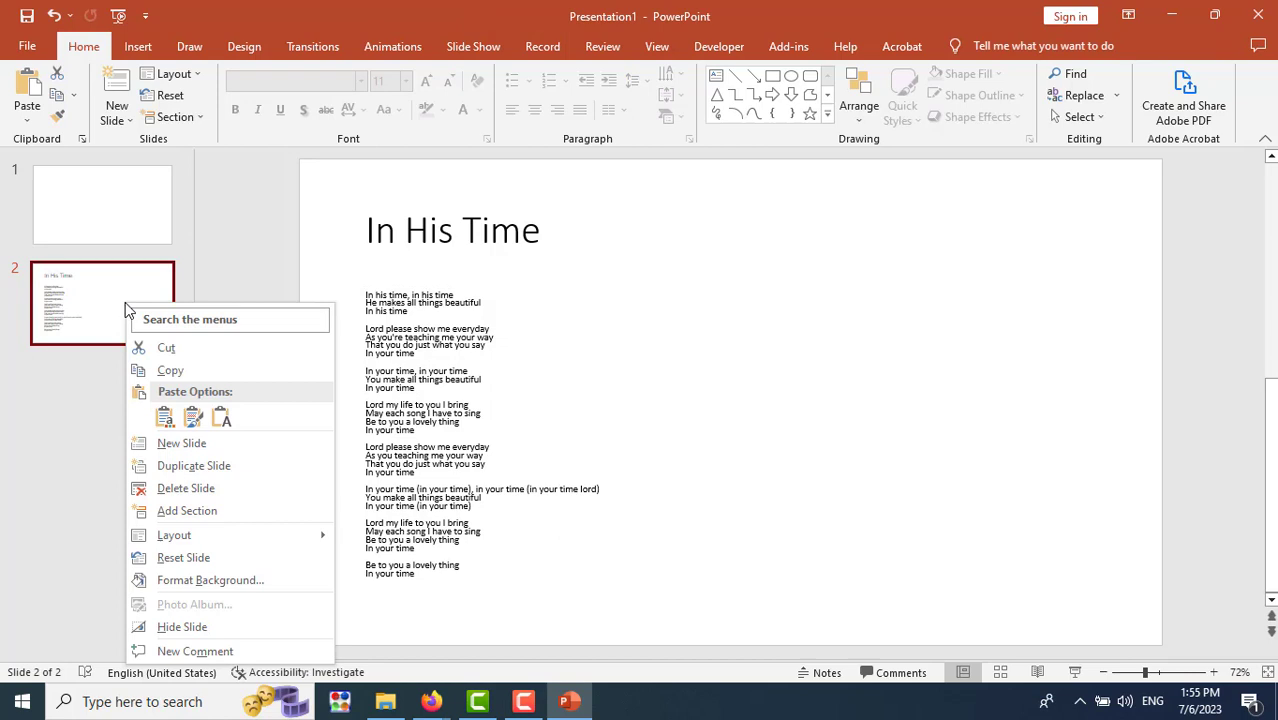
{"action": "left_click", "coordinate": [626, 410]}
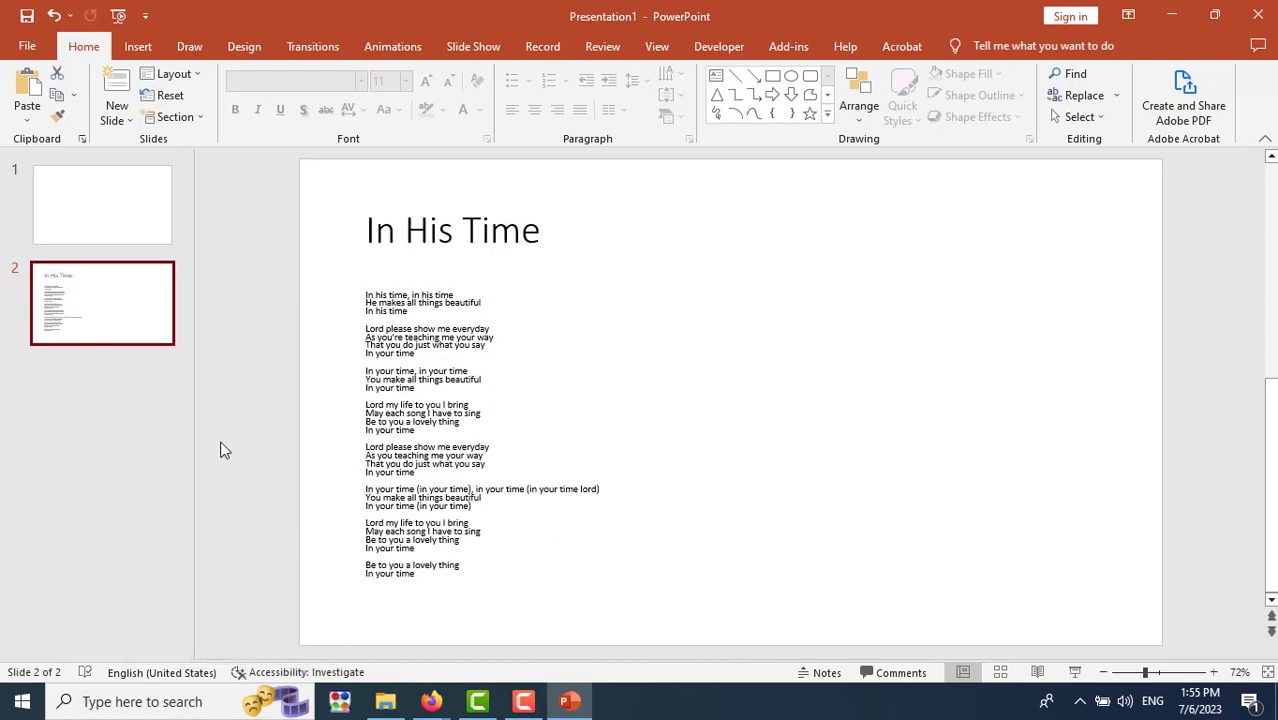
{"action": "right_click", "coordinate": [134, 311]}
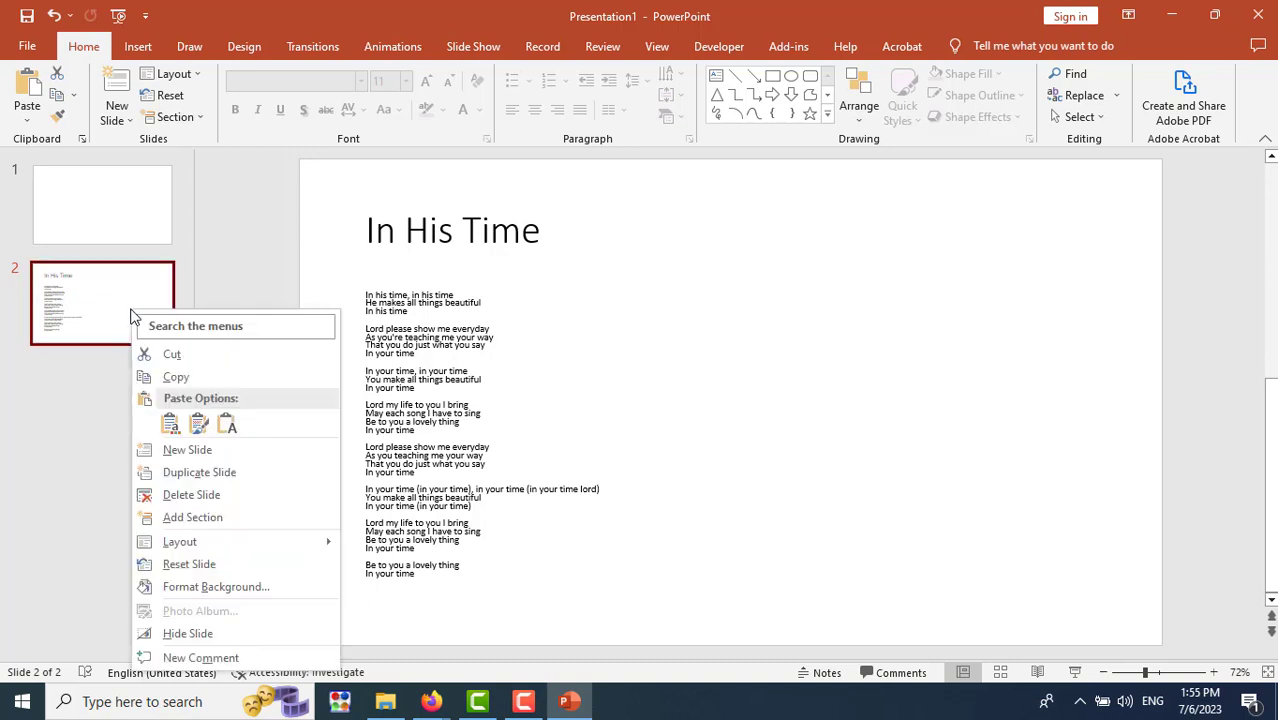
{"action": "left_click", "coordinate": [194, 468]}
{"action": "right_click", "coordinate": [136, 421]}
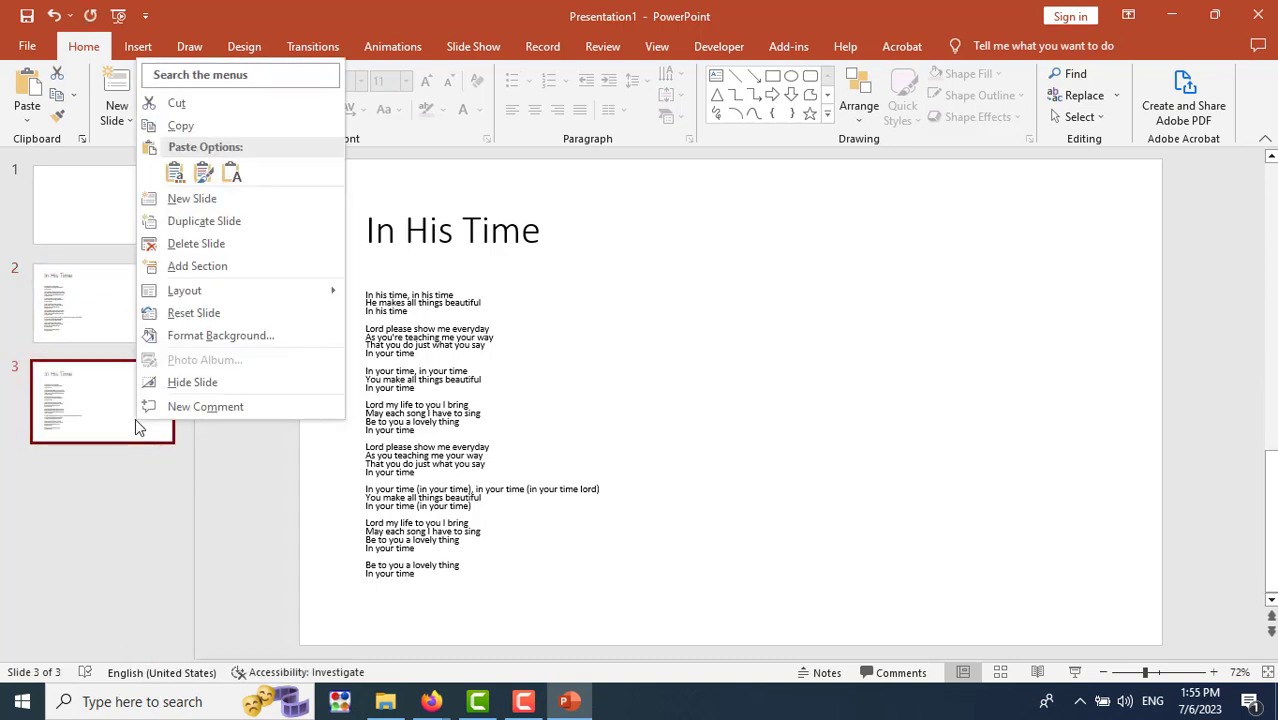
{"action": "left_click", "coordinate": [240, 221]}
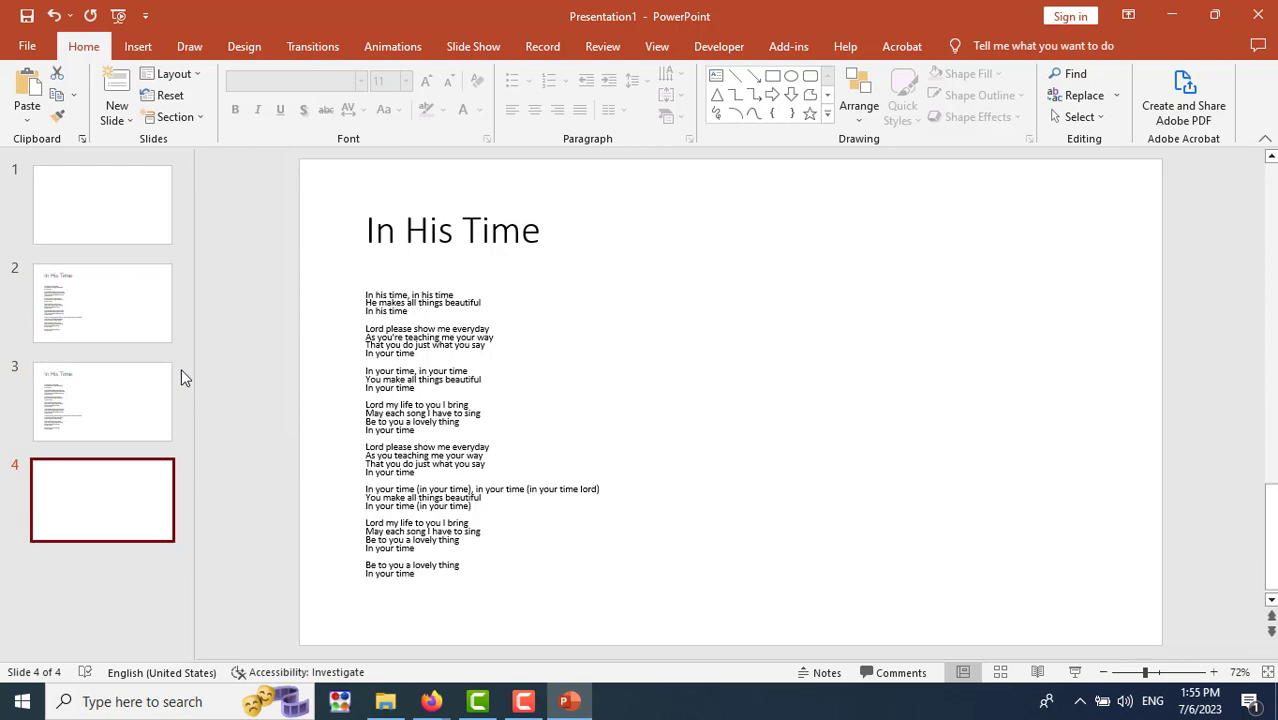
{"action": "right_click", "coordinate": [157, 525]}
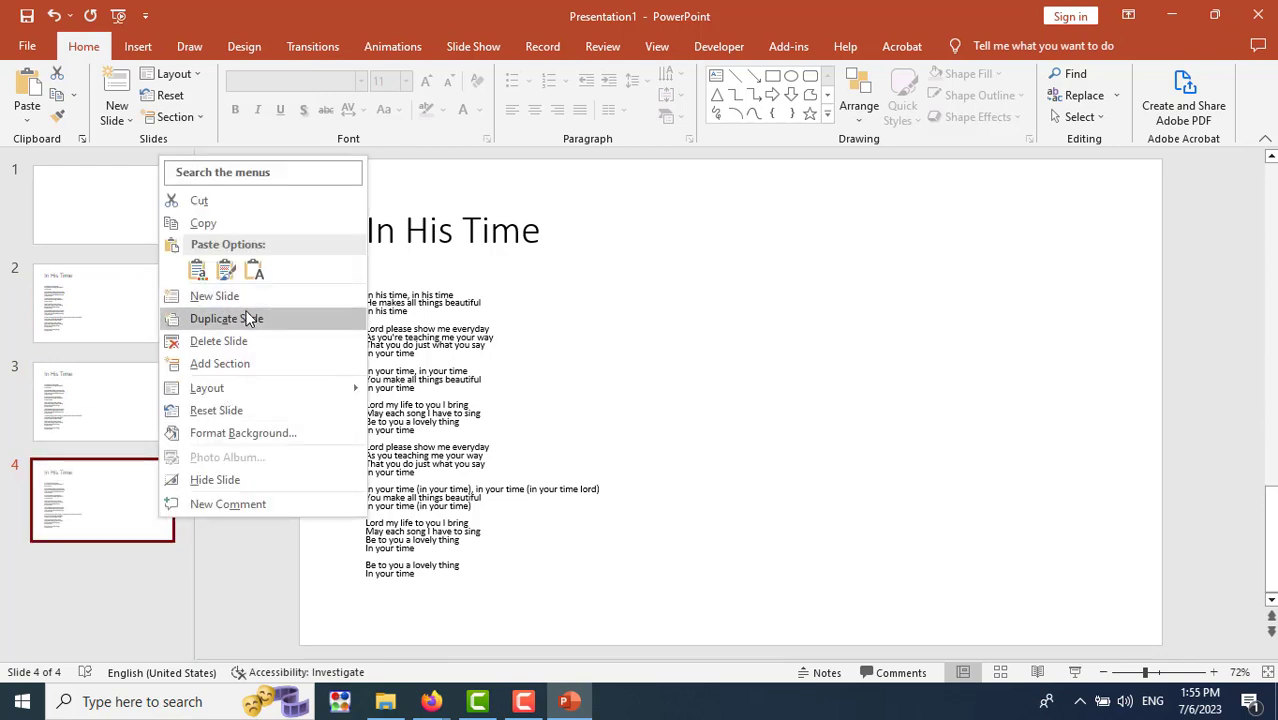
{"action": "left_click", "coordinate": [248, 317]}
Return to slide 2 and select the lyrics from the third stanza to the end.
{"action": "left_click", "coordinate": [83, 434]}
{"action": "left_click", "coordinate": [83, 286]}
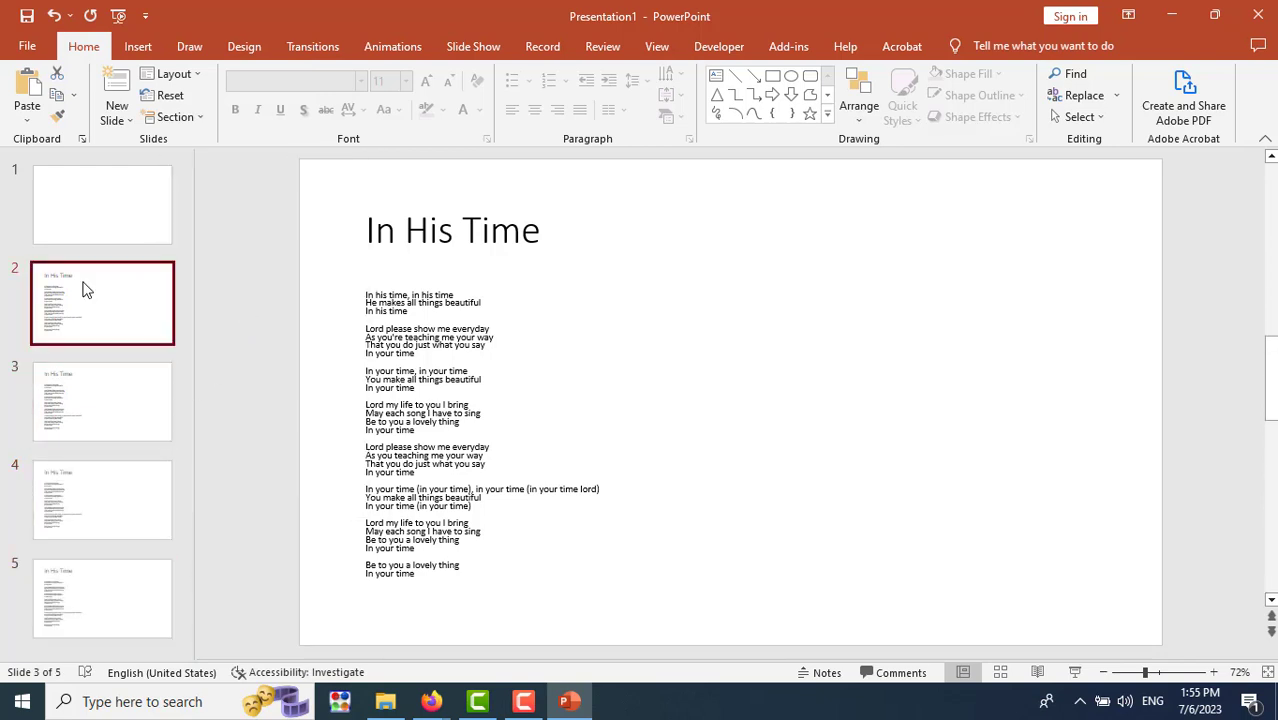
{"action": "left_click", "coordinate": [366, 374]}
{"action": "left_click_drag", "start_coordinate": [436, 449], "coordinate": [560, 591]}
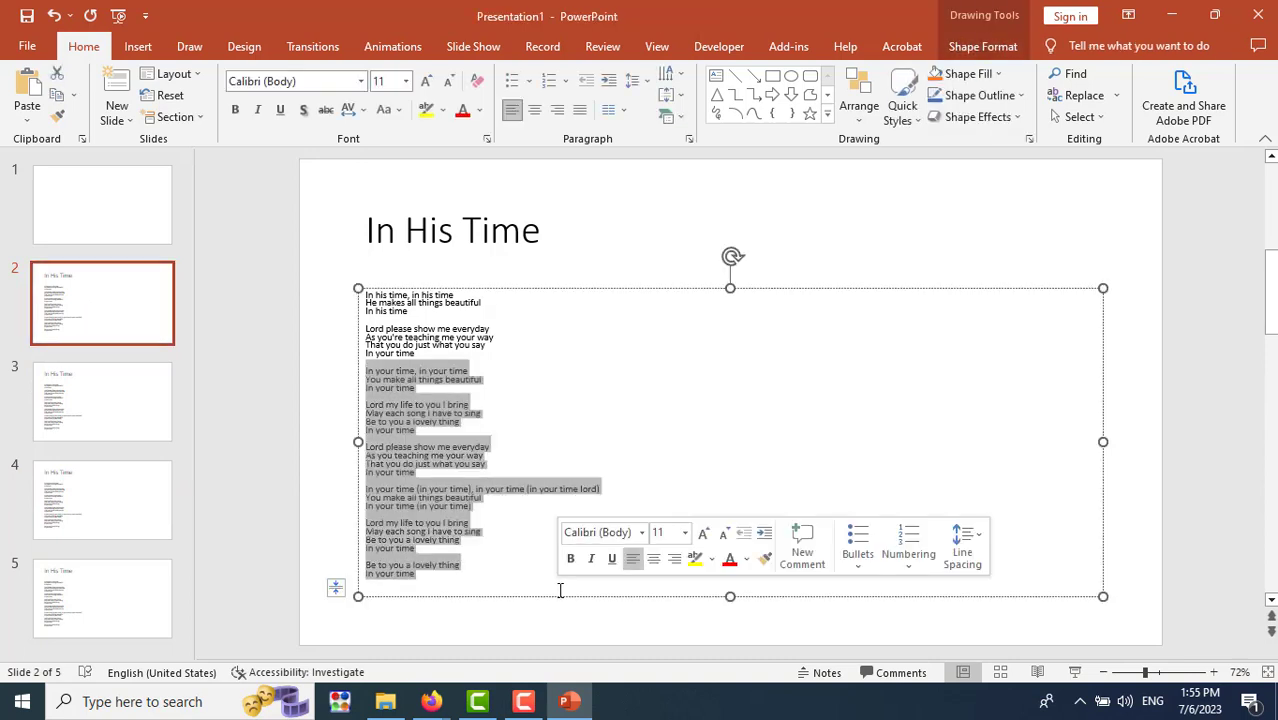
Keep only the first two stanzas on slide 2, and only the middle stanzas on slide 3.
{"action": "key", "text": "Delete"}
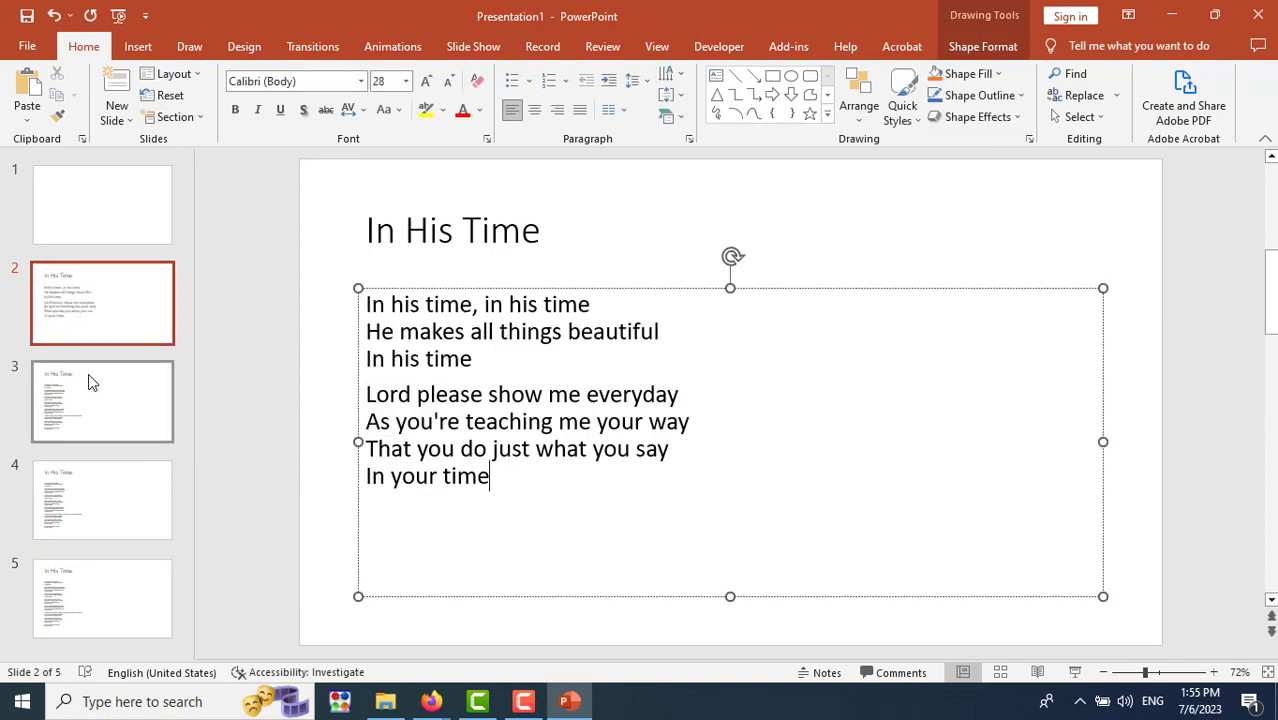
{"action": "left_click", "coordinate": [89, 380]}
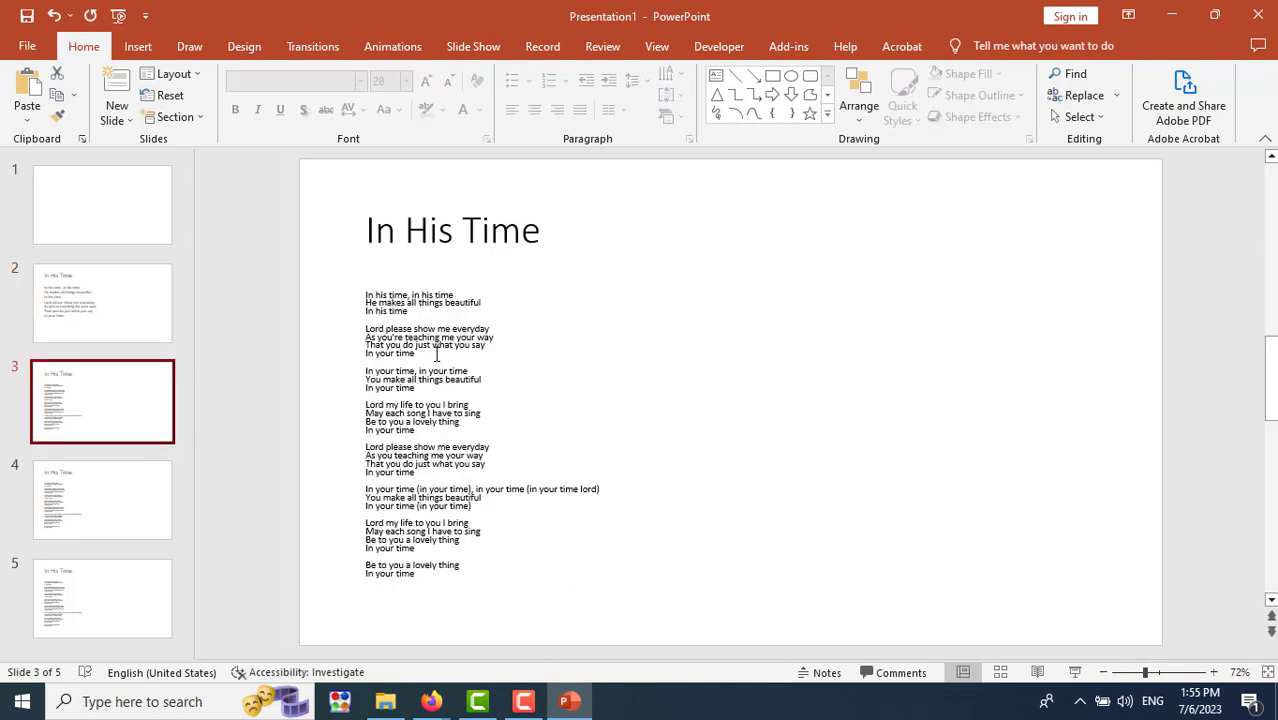
{"action": "left_click_drag", "start_coordinate": [433, 352], "coordinate": [318, 280]}
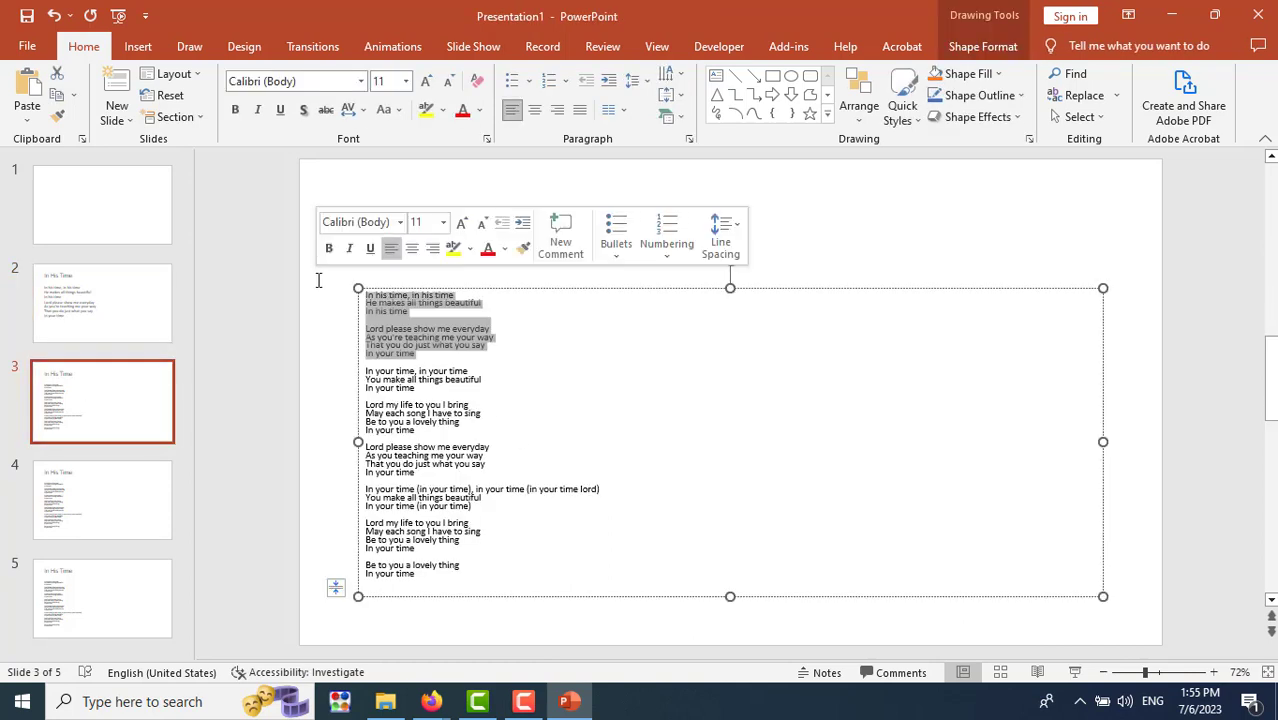
{"action": "key", "text": "Delete"}
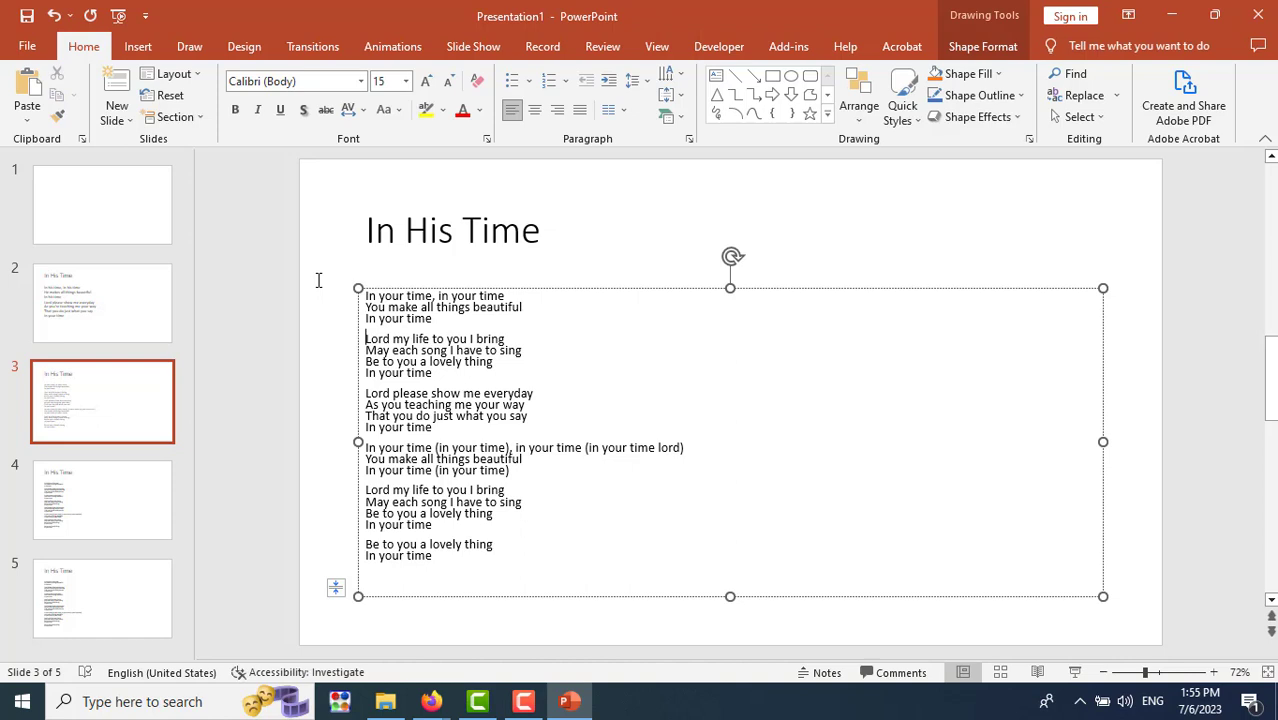
{"action": "key", "text": "shift+Down"}
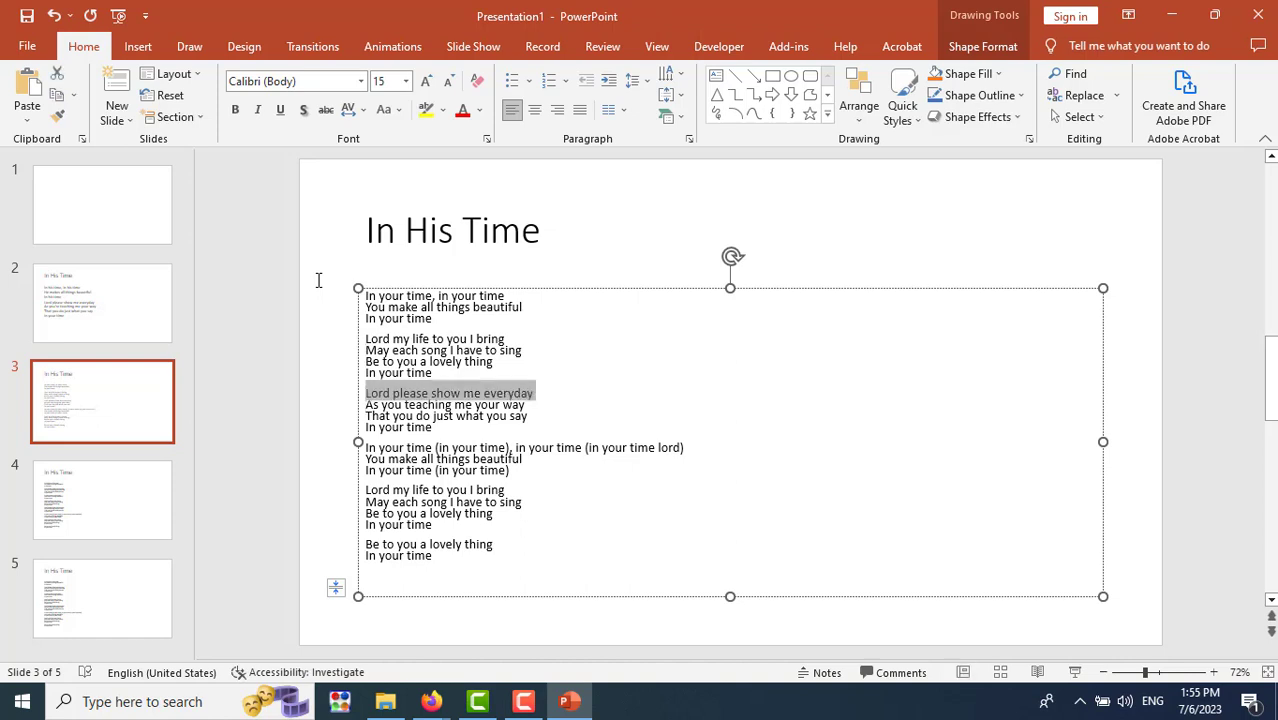
{"action": "key", "text": "shift+Down"}
{"action": "key", "text": "shift+Down"}
{"action": "key", "text": "shift+Down"}
{"action": "key", "text": "shift+Down"}
{"action": "key", "text": "shift+Down"}
{"action": "key", "text": "shift+Down"}
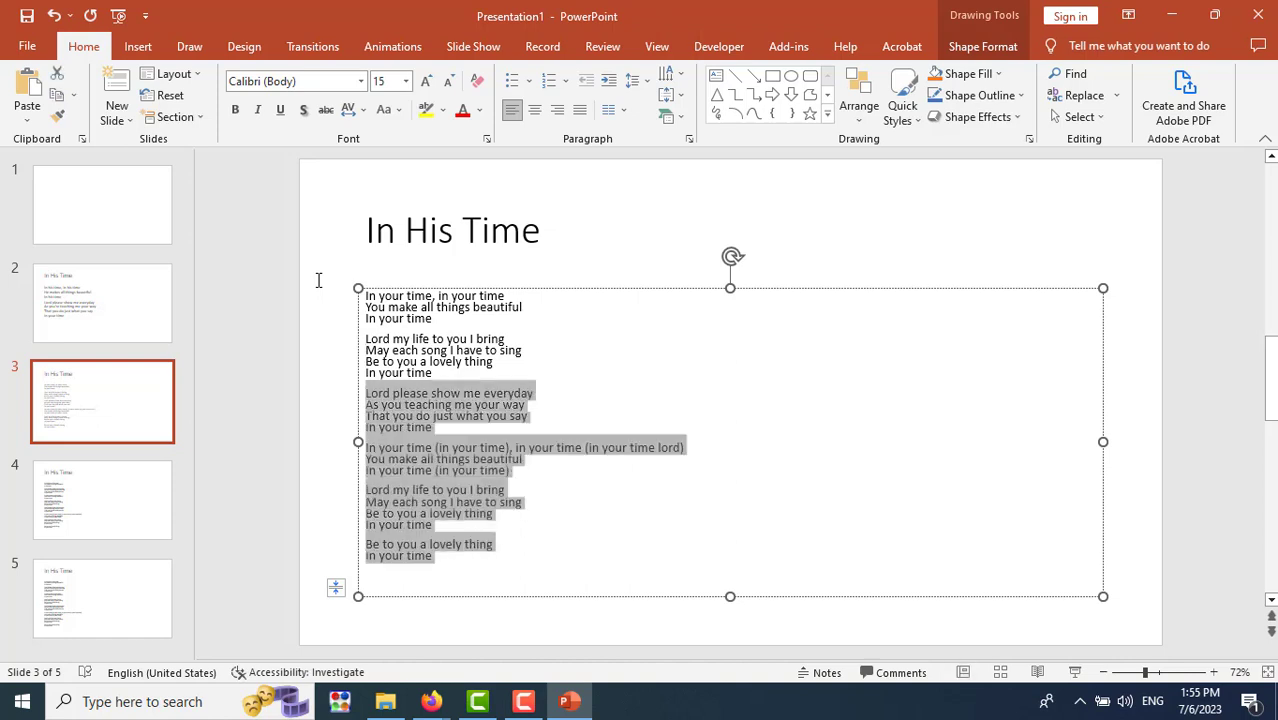
{"action": "key", "text": "Delete"}
{"action": "key", "text": "BackSpace"}
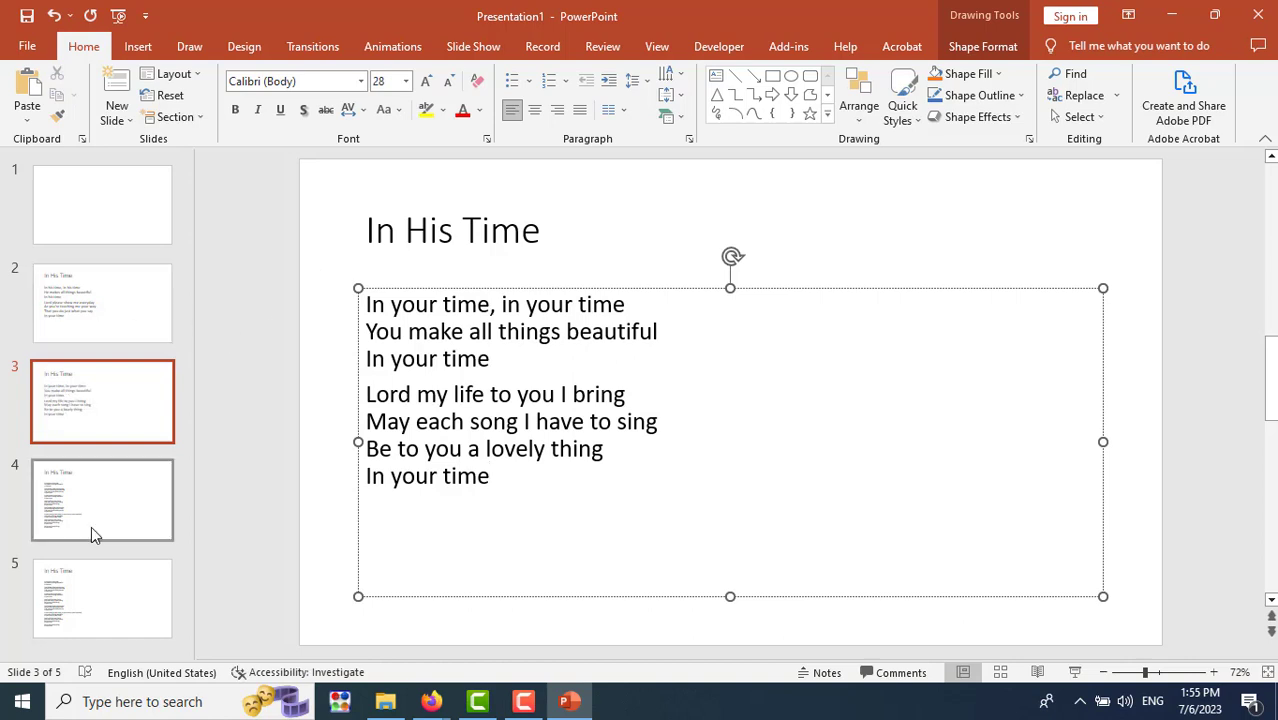
On slide 4, delete the first four stanzas and the last two stanzas.
{"action": "left_click", "coordinate": [112, 481]}
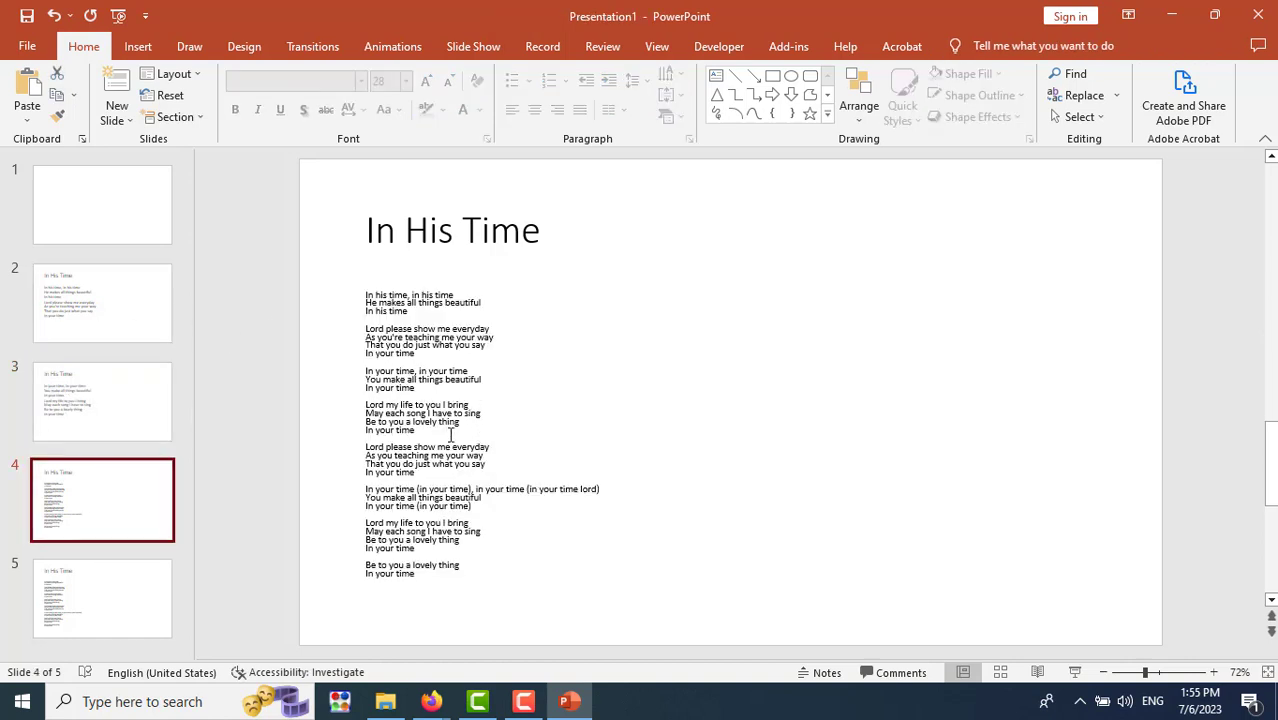
{"action": "left_click_drag", "start_coordinate": [432, 430], "coordinate": [314, 308]}
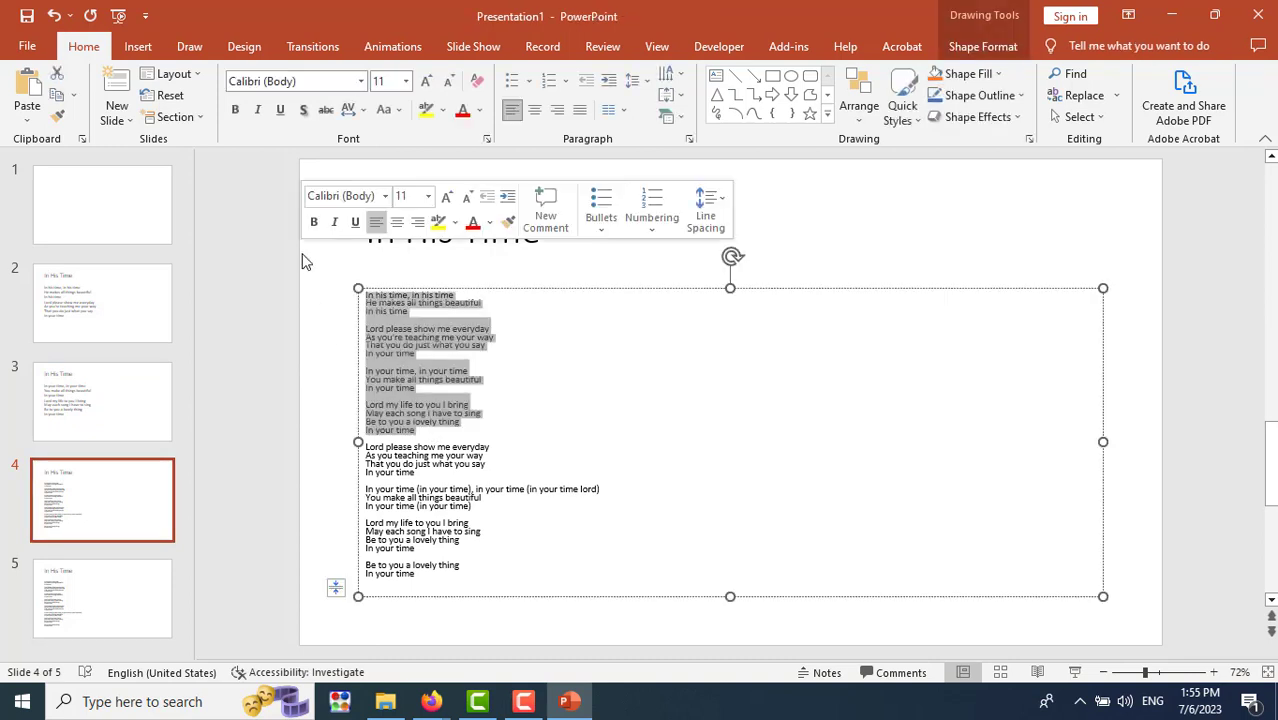
{"action": "key", "text": "Delete"}
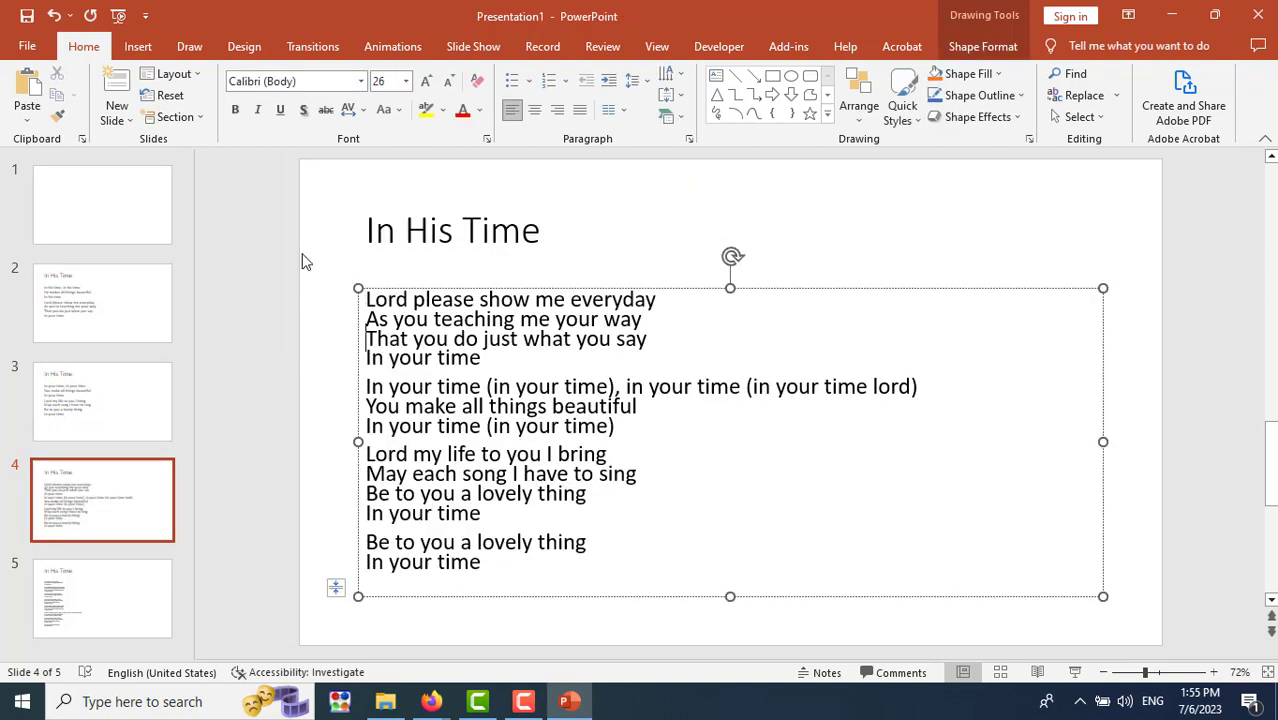
{"action": "key", "text": "shift+Down"}
{"action": "key", "text": "shift+Down"}
{"action": "key", "text": "shift+Down"}
{"action": "key", "text": "shift+Down"}
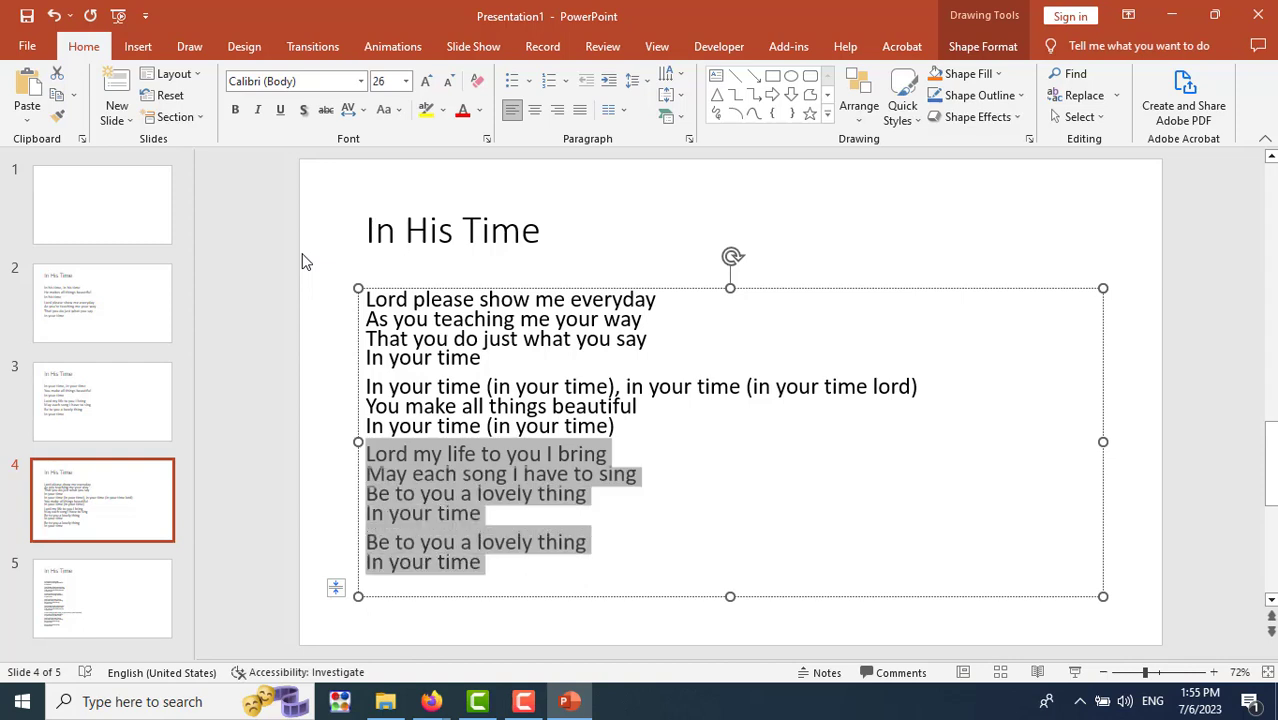
{"action": "key", "text": "BackSpace"}
{"action": "key", "text": "BackSpace"}
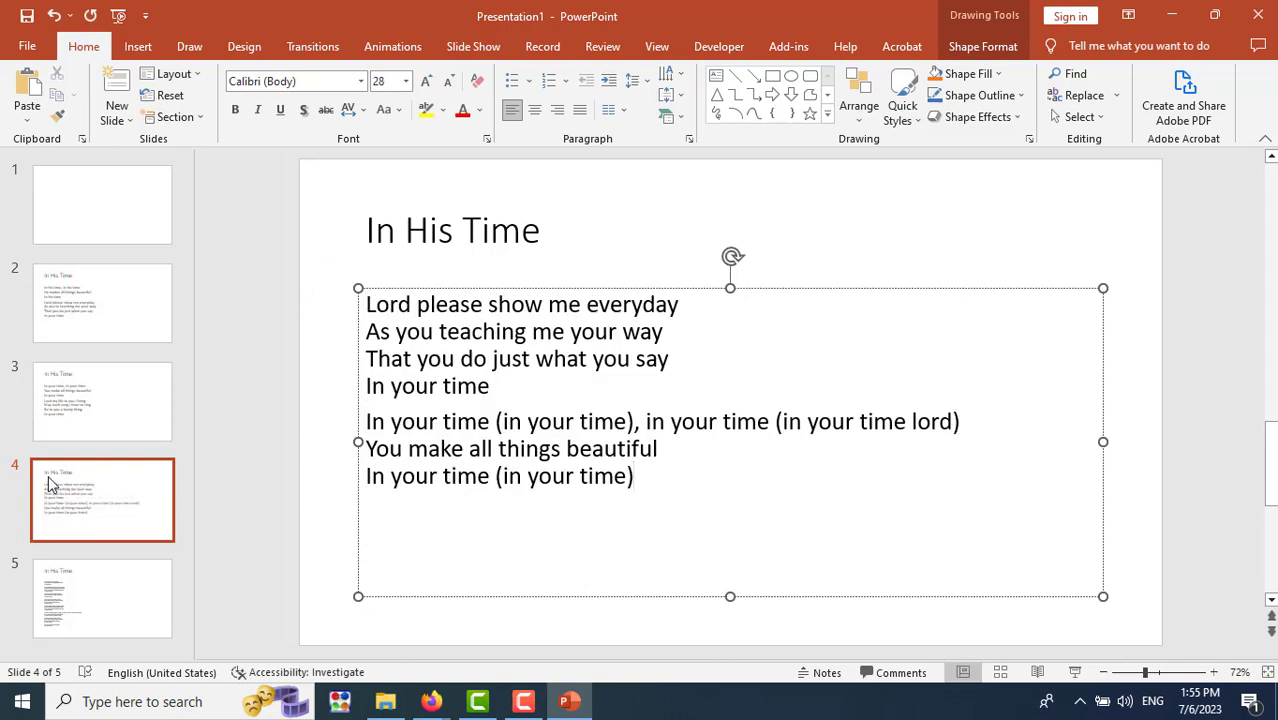
Delete the earlier verses on slide 5, keeping only the last two.
{"action": "left_click", "coordinate": [78, 597]}
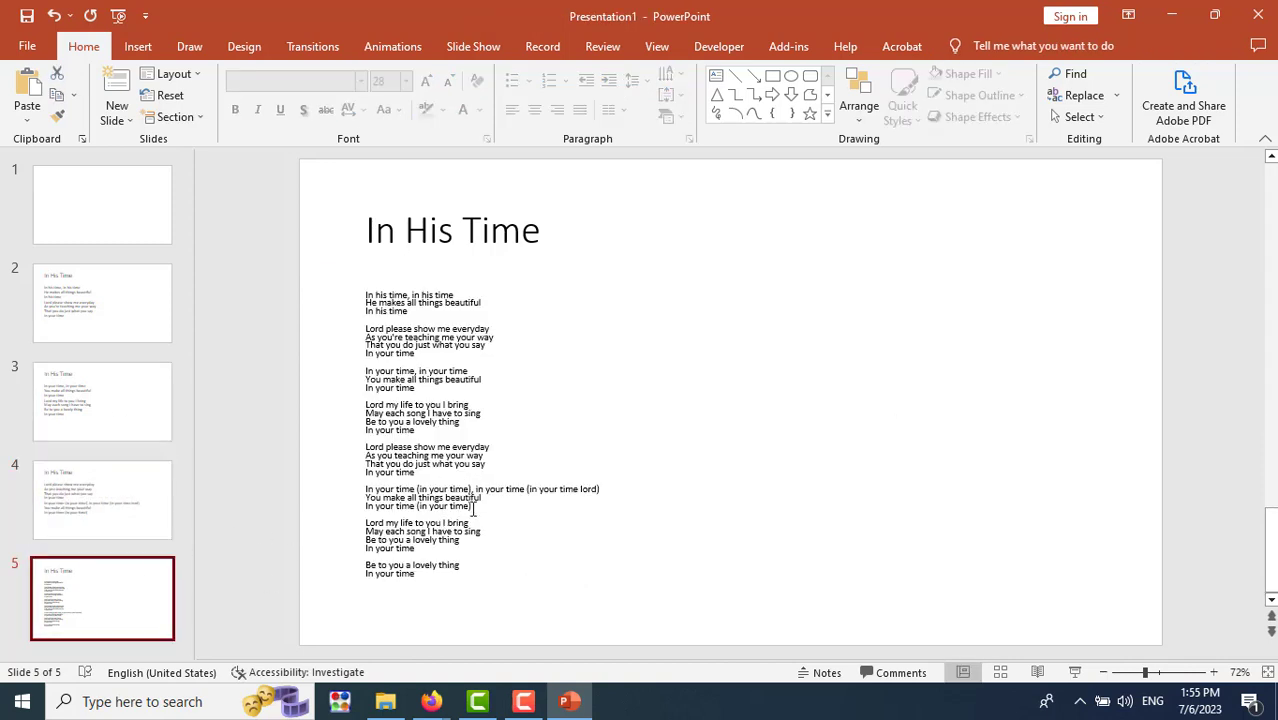
{"action": "left_click_drag", "start_coordinate": [498, 505], "coordinate": [301, 272]}
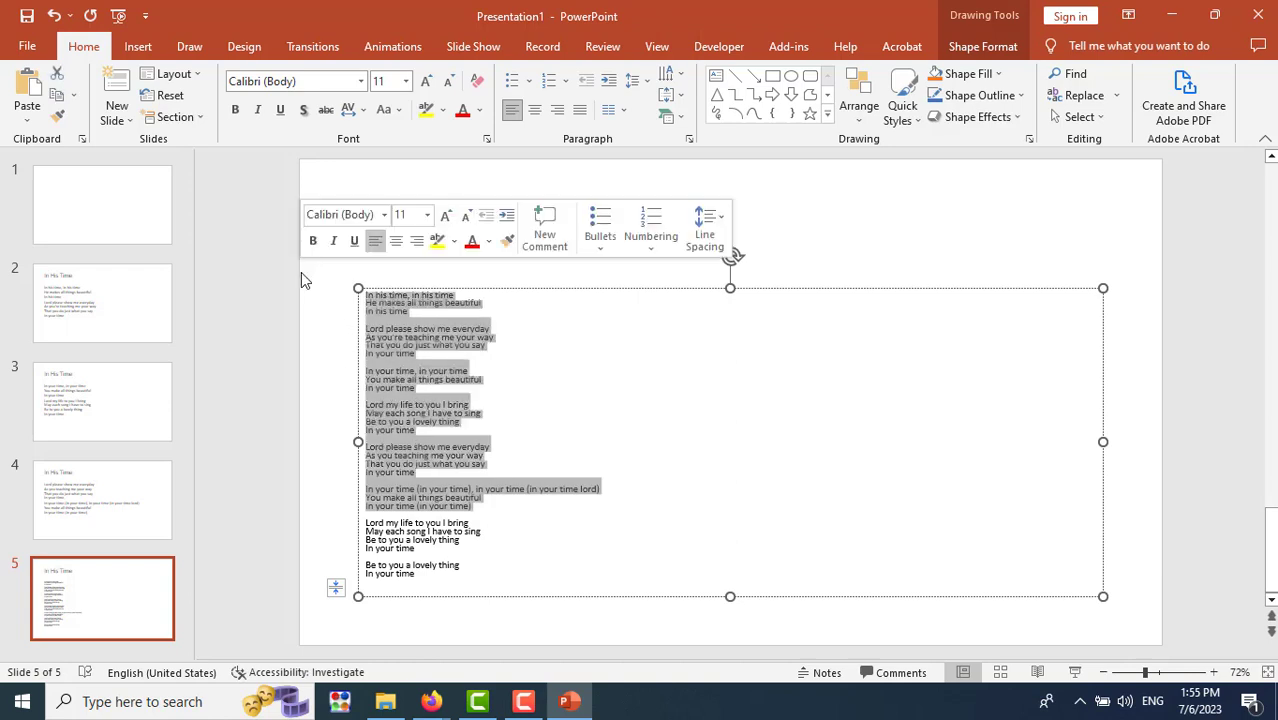
{"action": "key", "text": "Delete"}
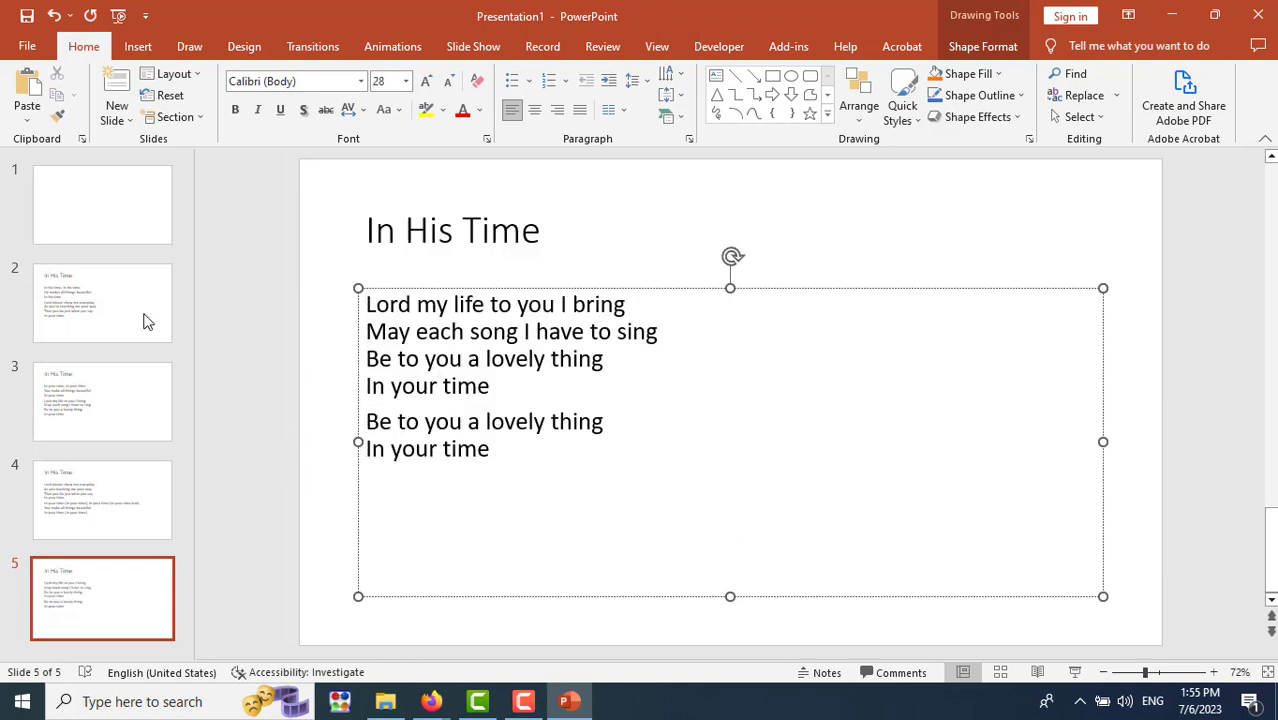
{"action": "left_click", "coordinate": [138, 298]}
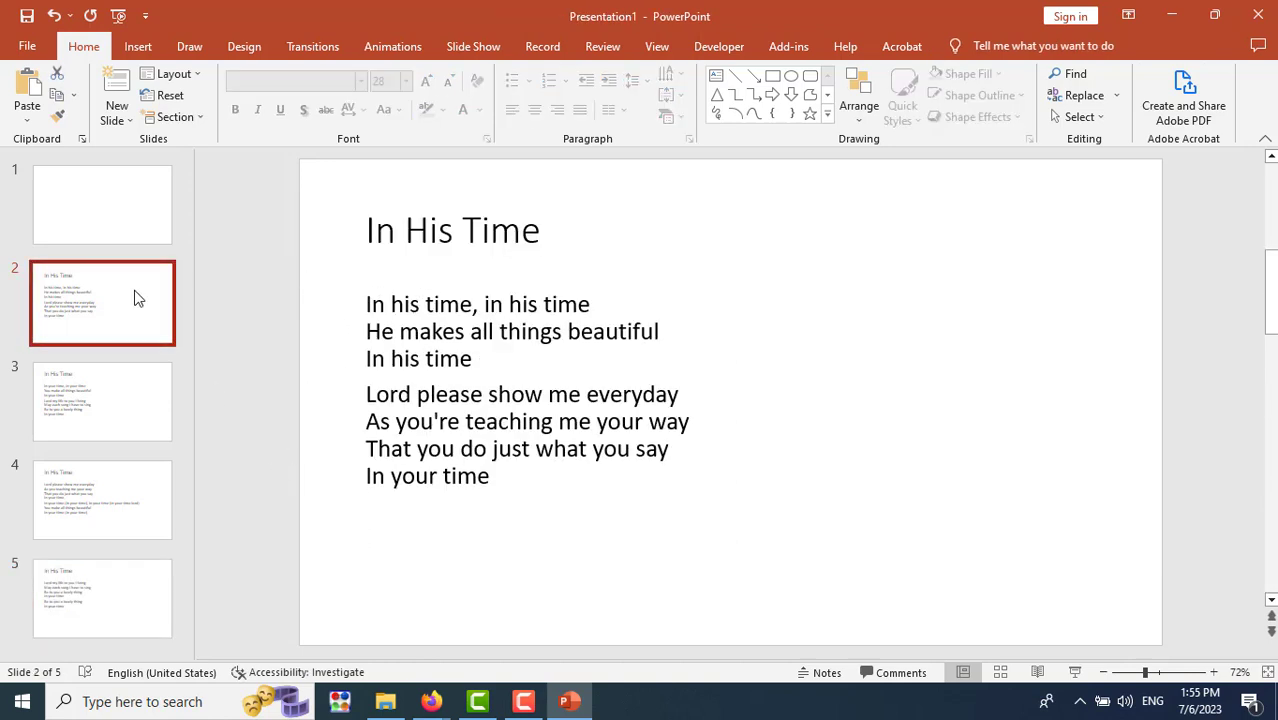
Add ' ...' after 'In His Time' in the slide 3 title.
{"action": "left_click", "coordinate": [113, 418]}
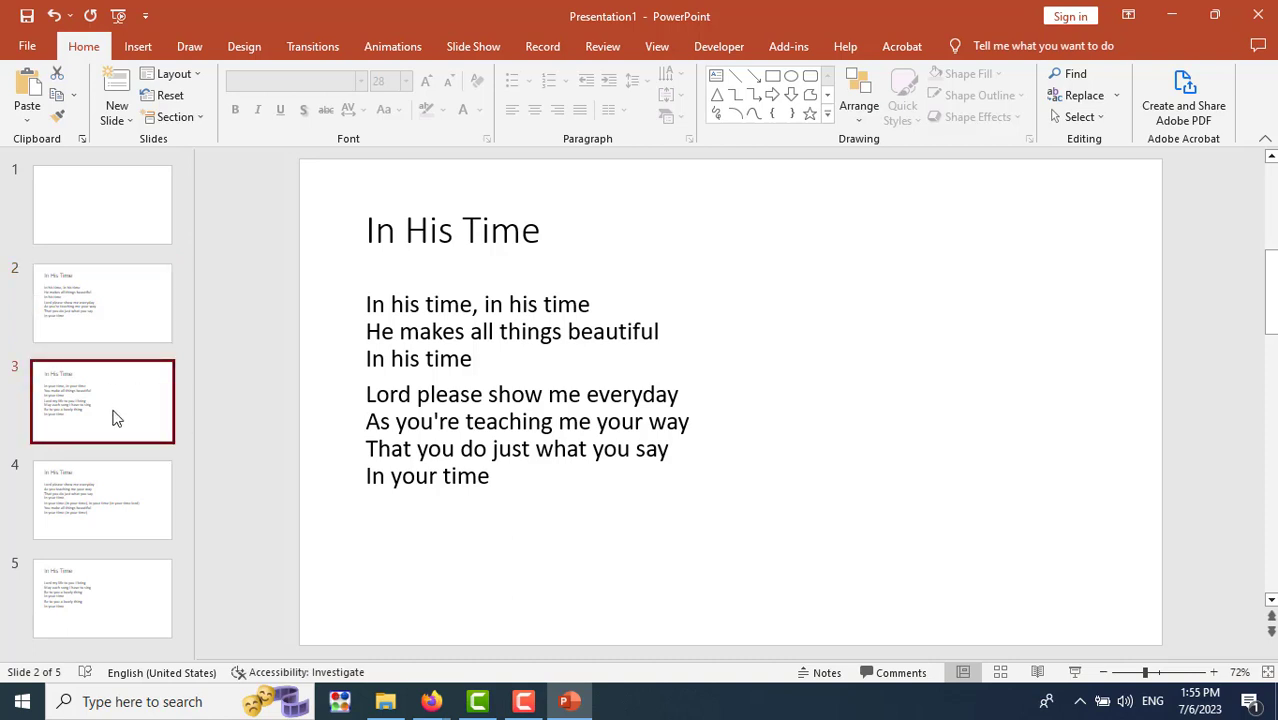
{"action": "left_click", "coordinate": [148, 510]}
{"action": "left_click", "coordinate": [154, 614]}
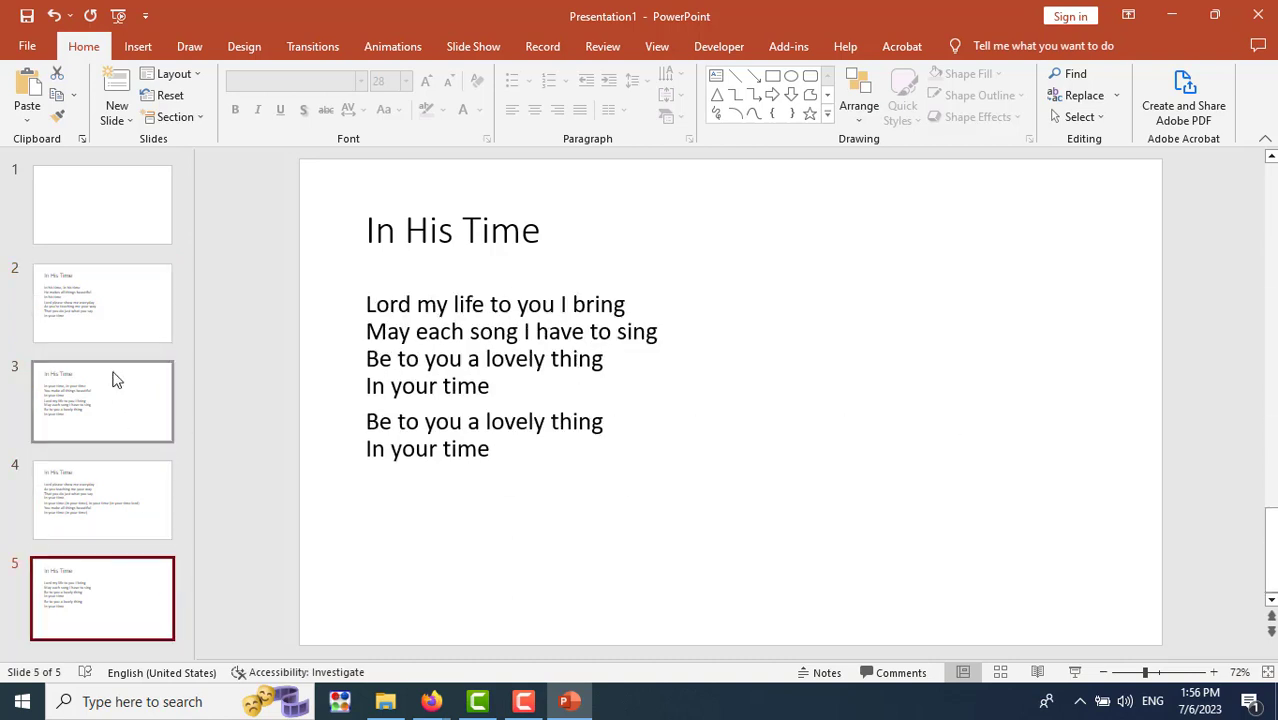
{"action": "left_click", "coordinate": [113, 380]}
{"action": "left_click", "coordinate": [128, 512]}
{"action": "left_click", "coordinate": [125, 585]}
{"action": "left_click", "coordinate": [127, 432]}
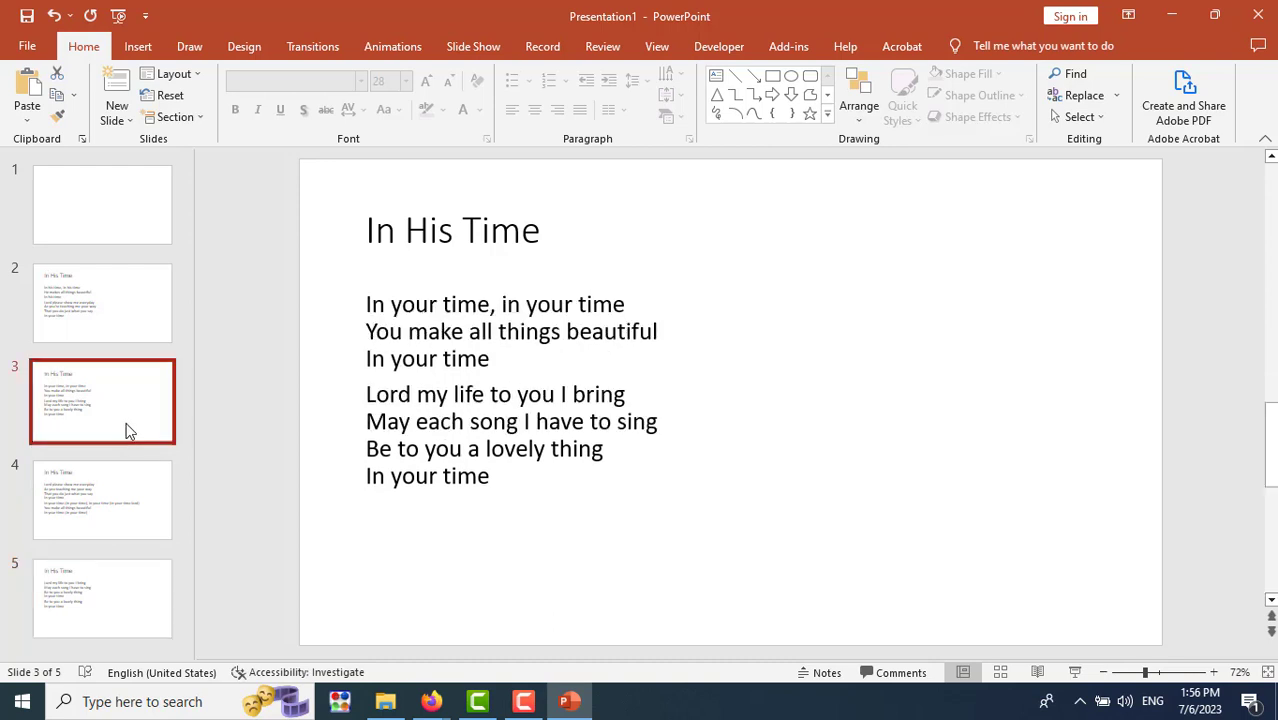
{"action": "left_click", "coordinate": [607, 245]}
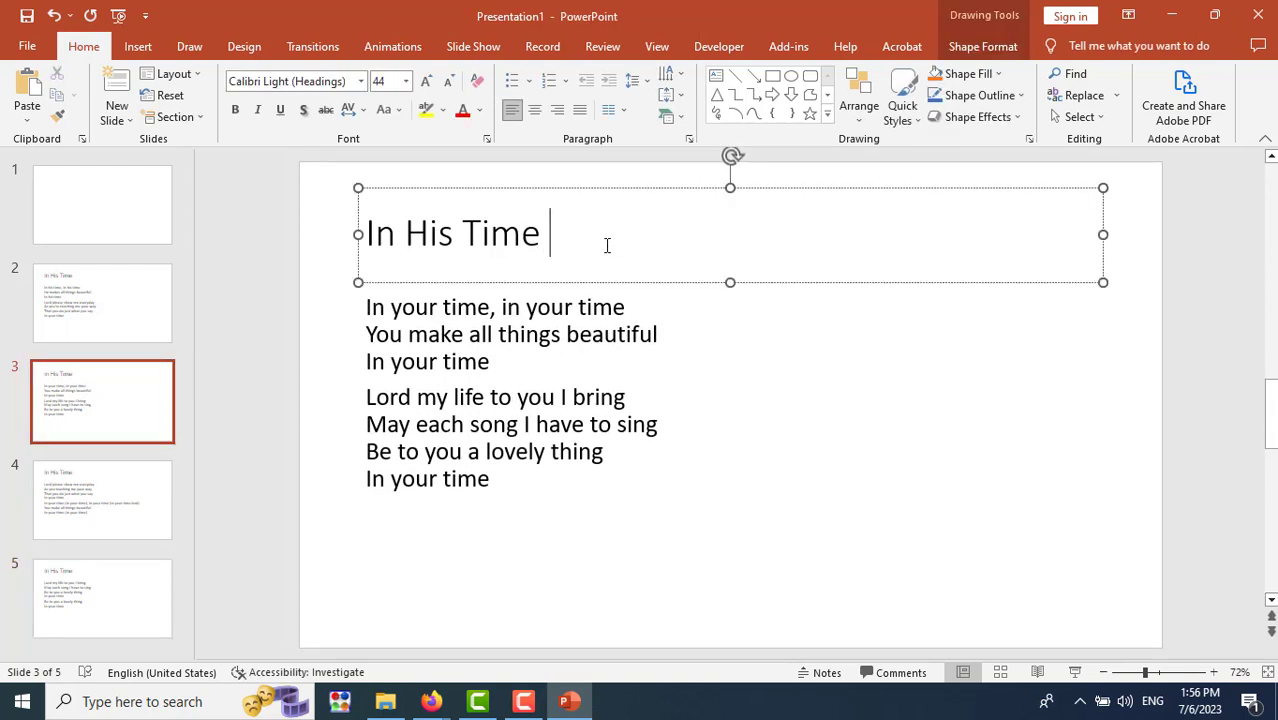
{"action": "type", "text": "..."}
Add the ellipsis to the slide 4 title and remove the stray blank line.
{"action": "left_click", "coordinate": [167, 491]}
{"action": "left_click", "coordinate": [131, 292]}
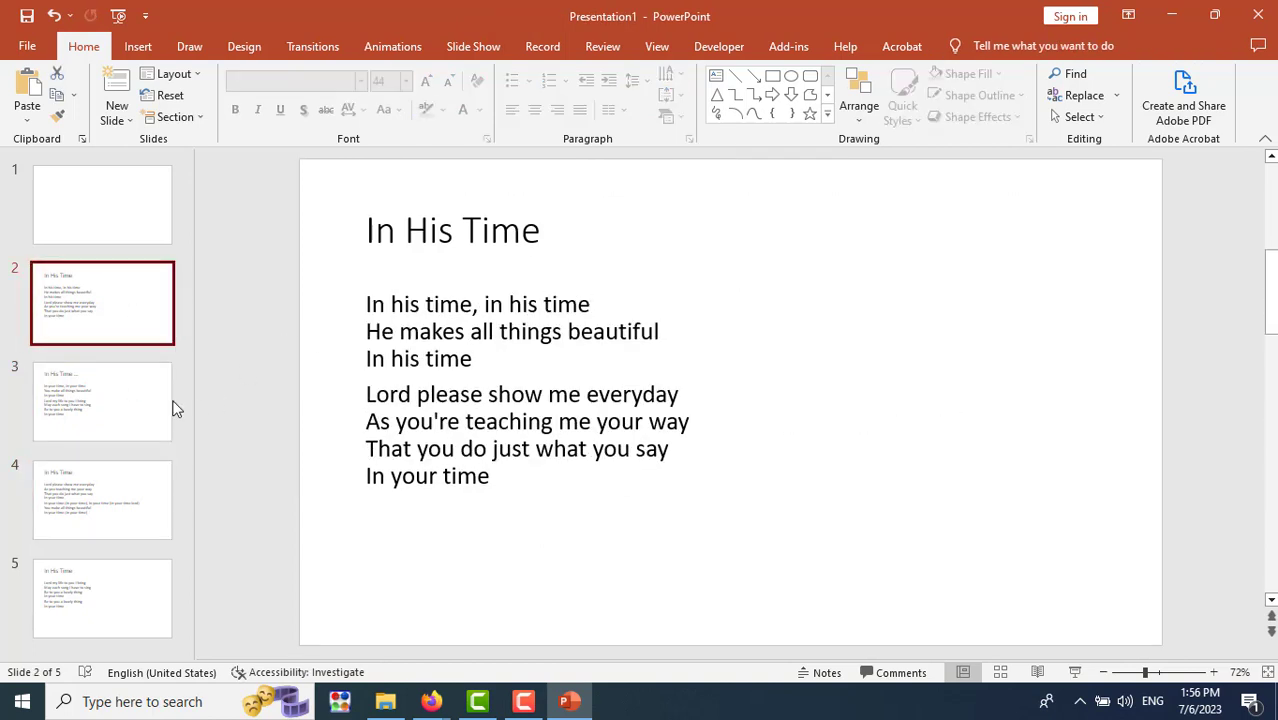
{"action": "left_click", "coordinate": [124, 406]}
{"action": "left_click", "coordinate": [141, 493]}
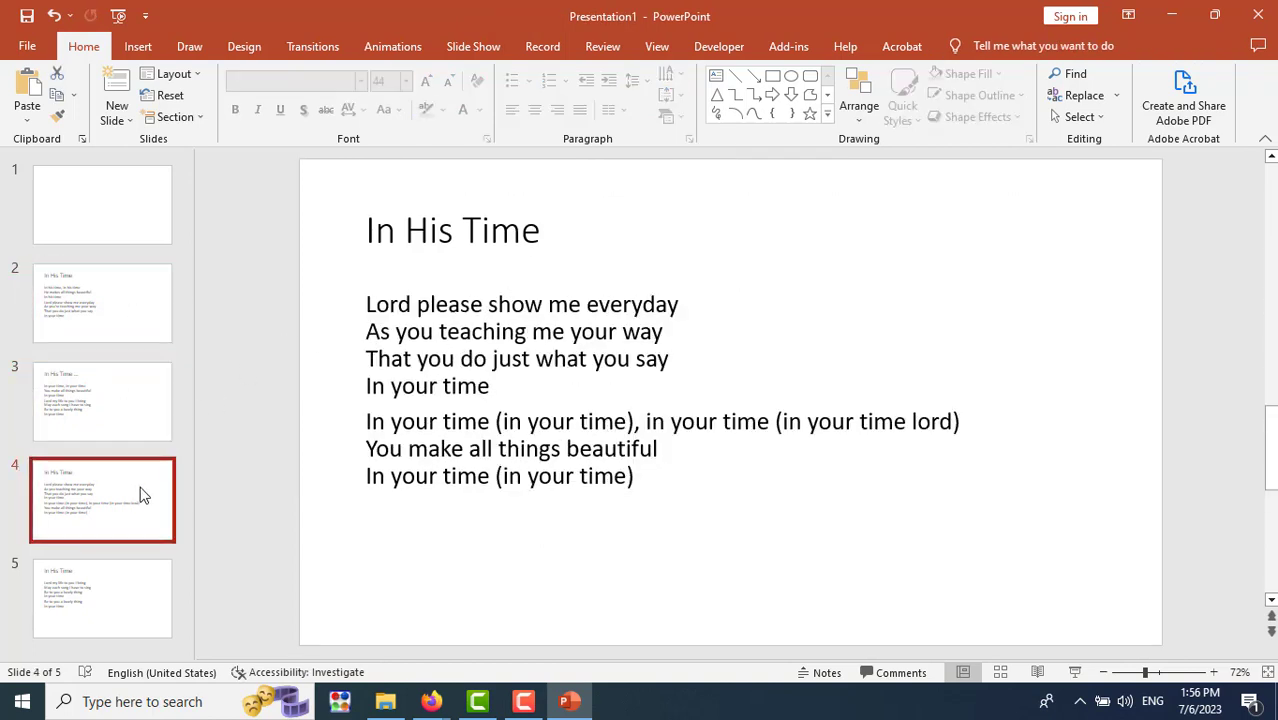
{"action": "left_click", "coordinate": [541, 230]}
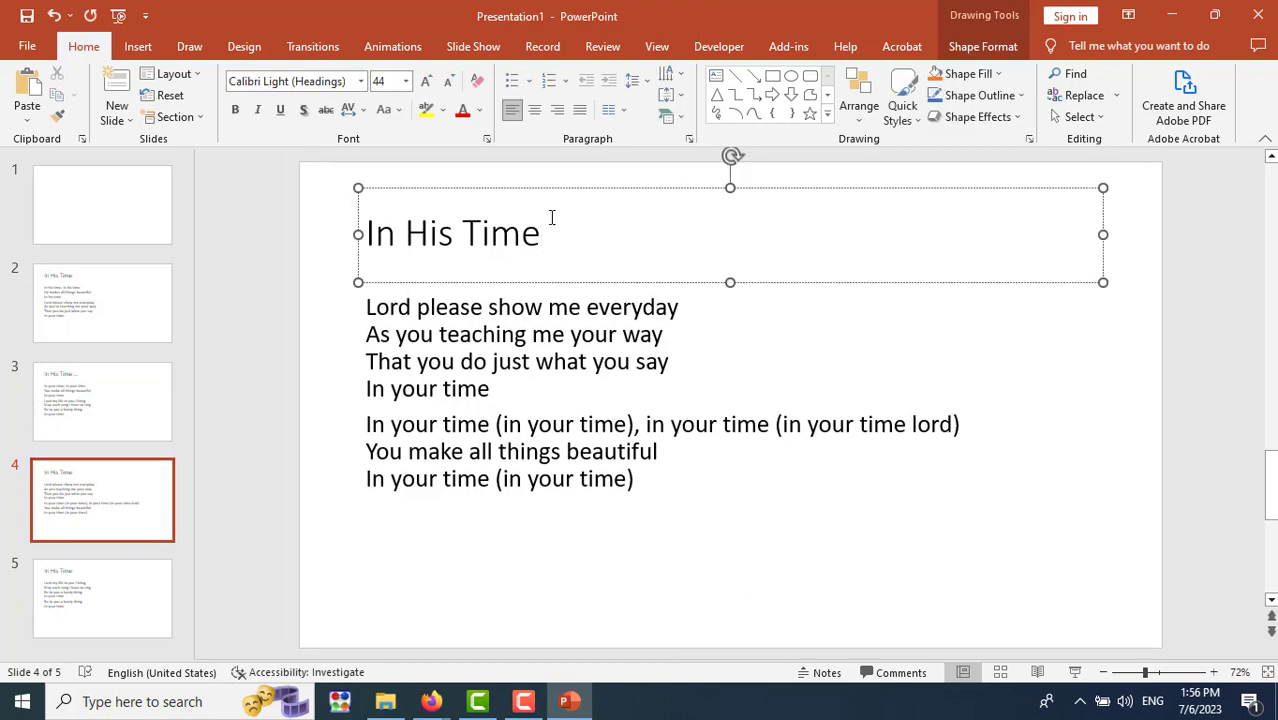
{"action": "type", "text": "..."}
{"action": "key", "text": "Return"}
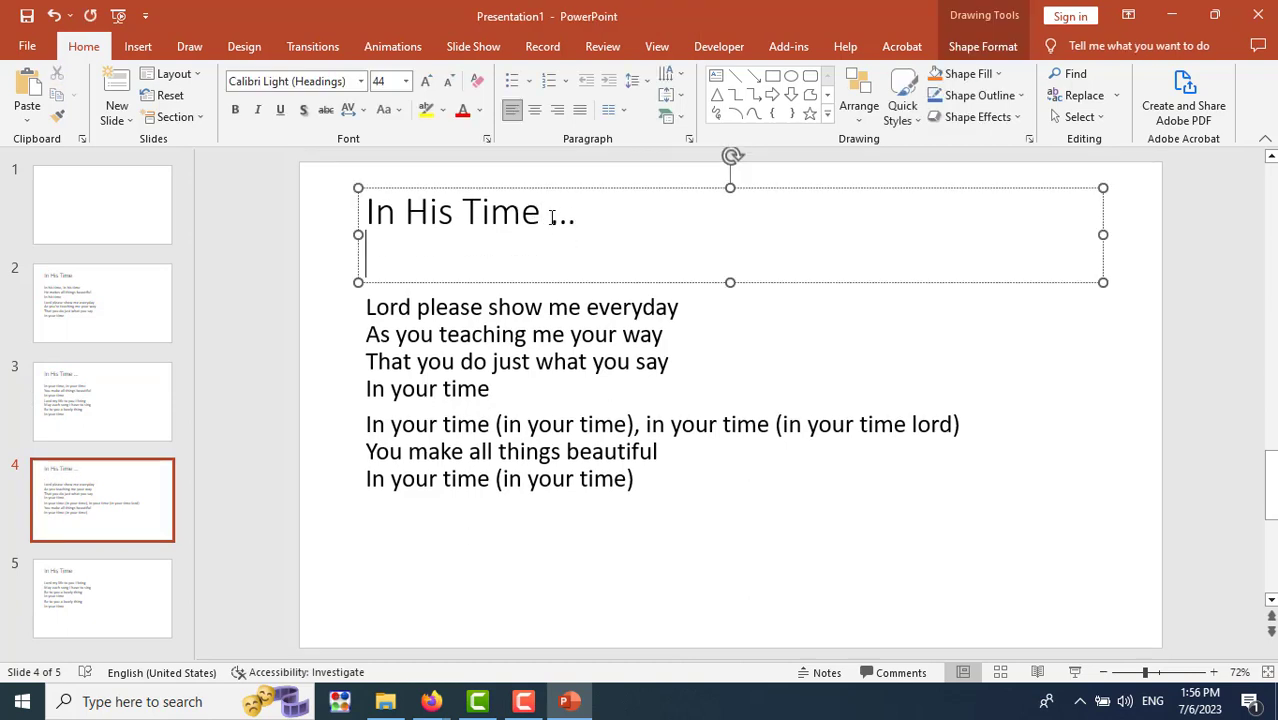
{"action": "key", "text": "BackSpace"}
Add ' ...' to the slide 5 title, then review slides 2 through 5.
{"action": "left_click", "coordinate": [48, 616]}
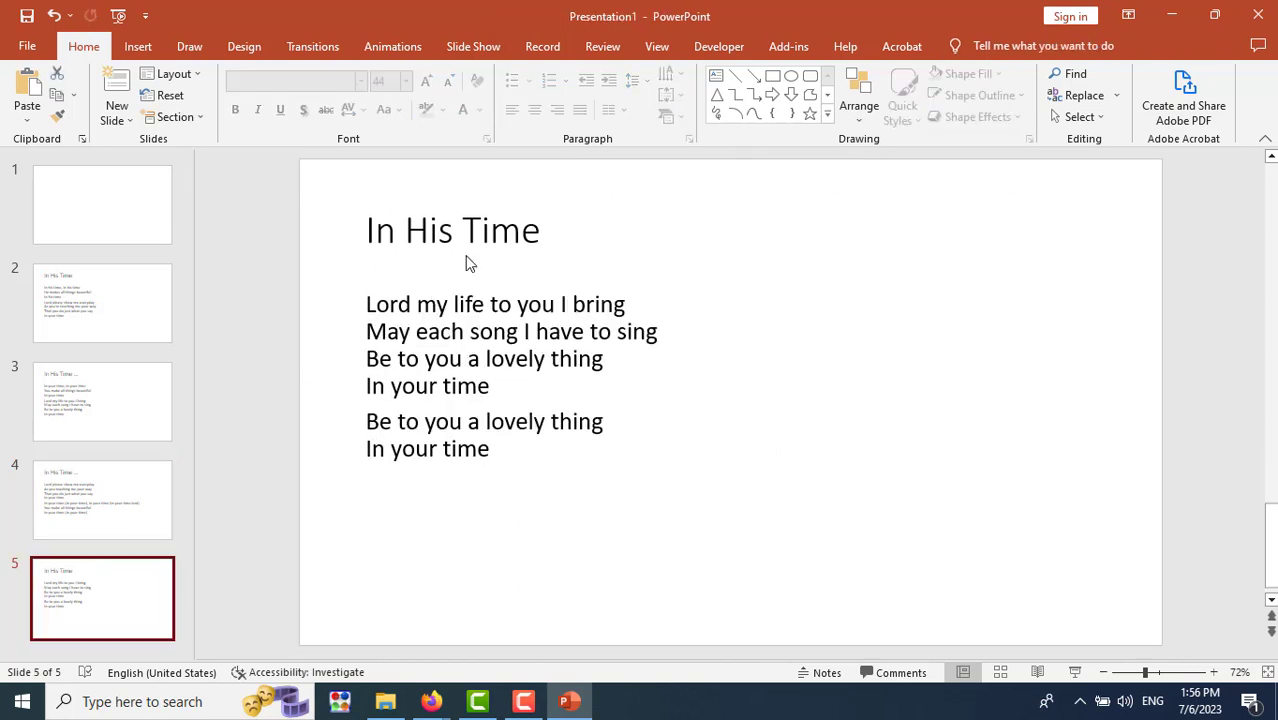
{"action": "left_click", "coordinate": [540, 234]}
{"action": "type", "text": "."}
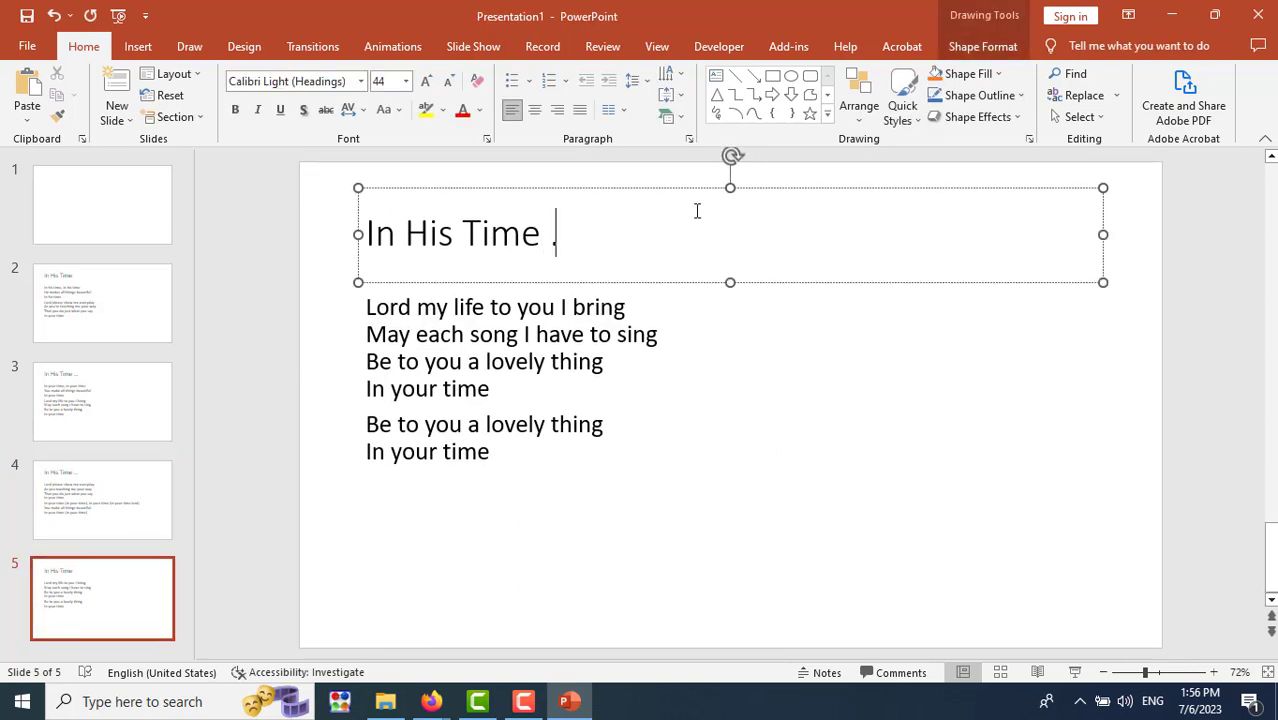
{"action": "type", "text": ".."}
{"action": "left_click", "coordinate": [480, 628]}
{"action": "left_click", "coordinate": [120, 325]}
{"action": "left_click", "coordinate": [122, 409]}
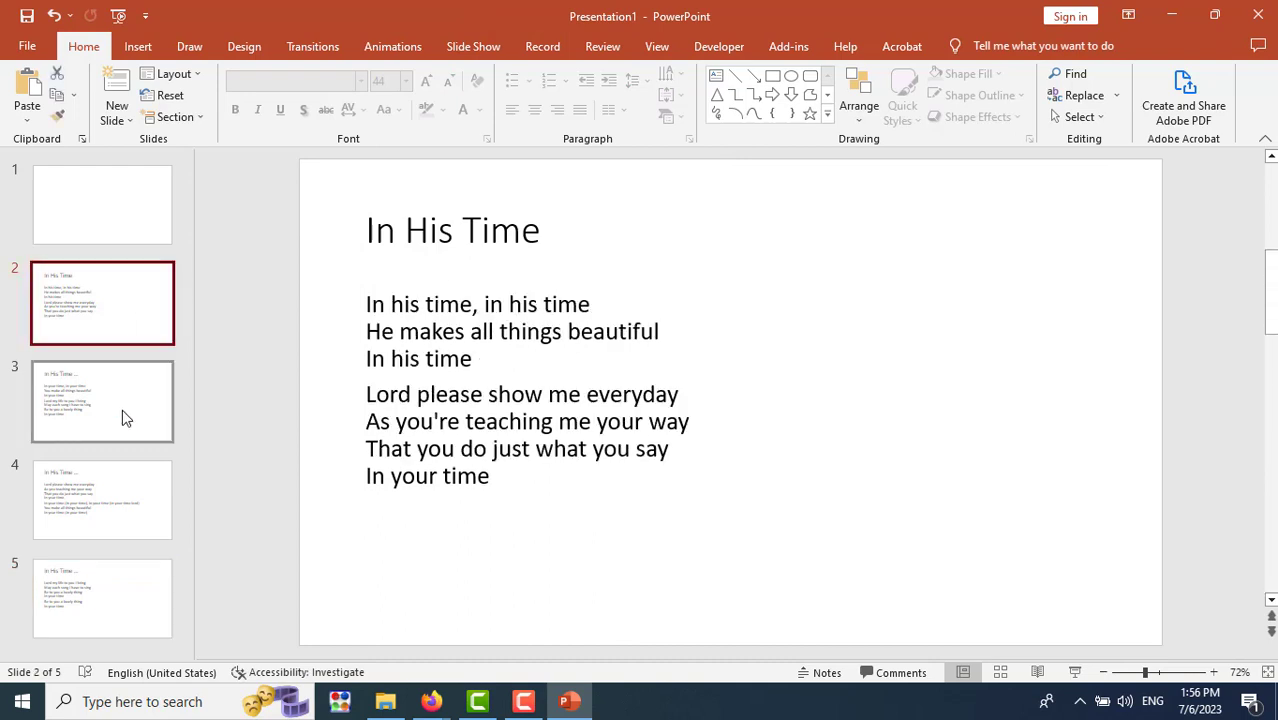
{"action": "left_click", "coordinate": [115, 500]}
{"action": "left_click", "coordinate": [117, 613]}
Type 'AY Song Service' as the title slide heading.
{"action": "left_click", "coordinate": [88, 206]}
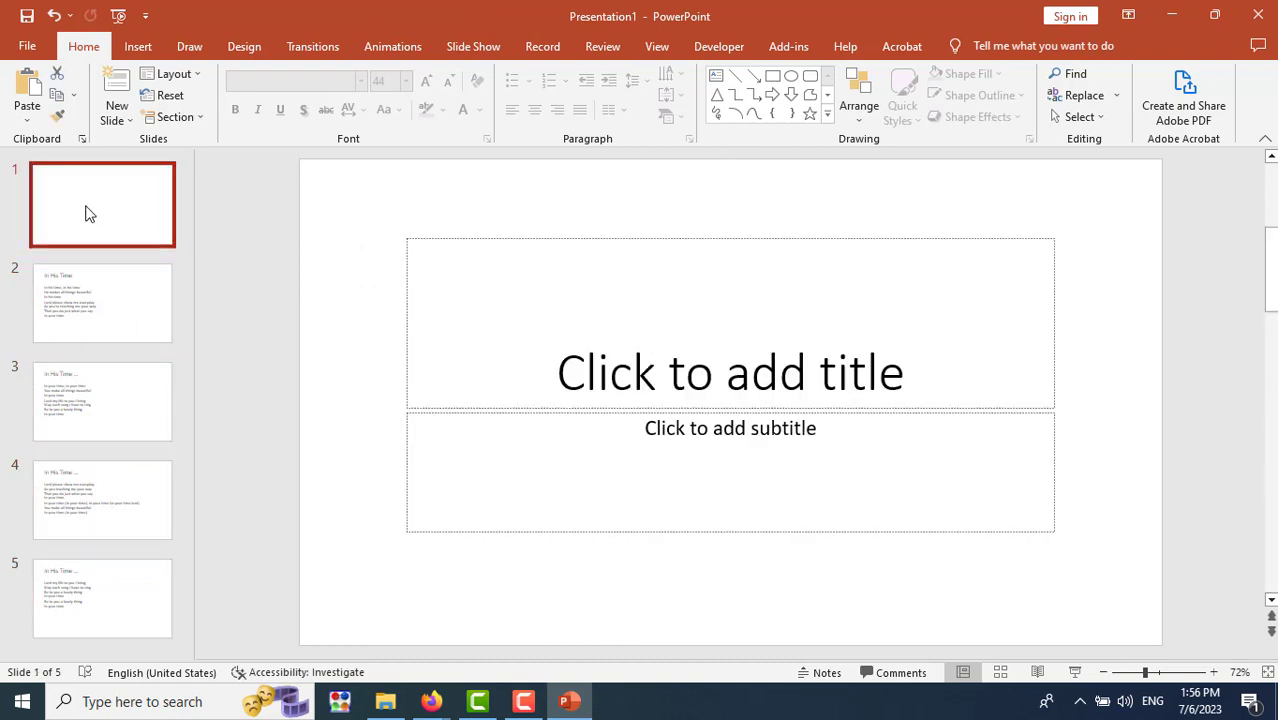
{"action": "left_click", "coordinate": [786, 362]}
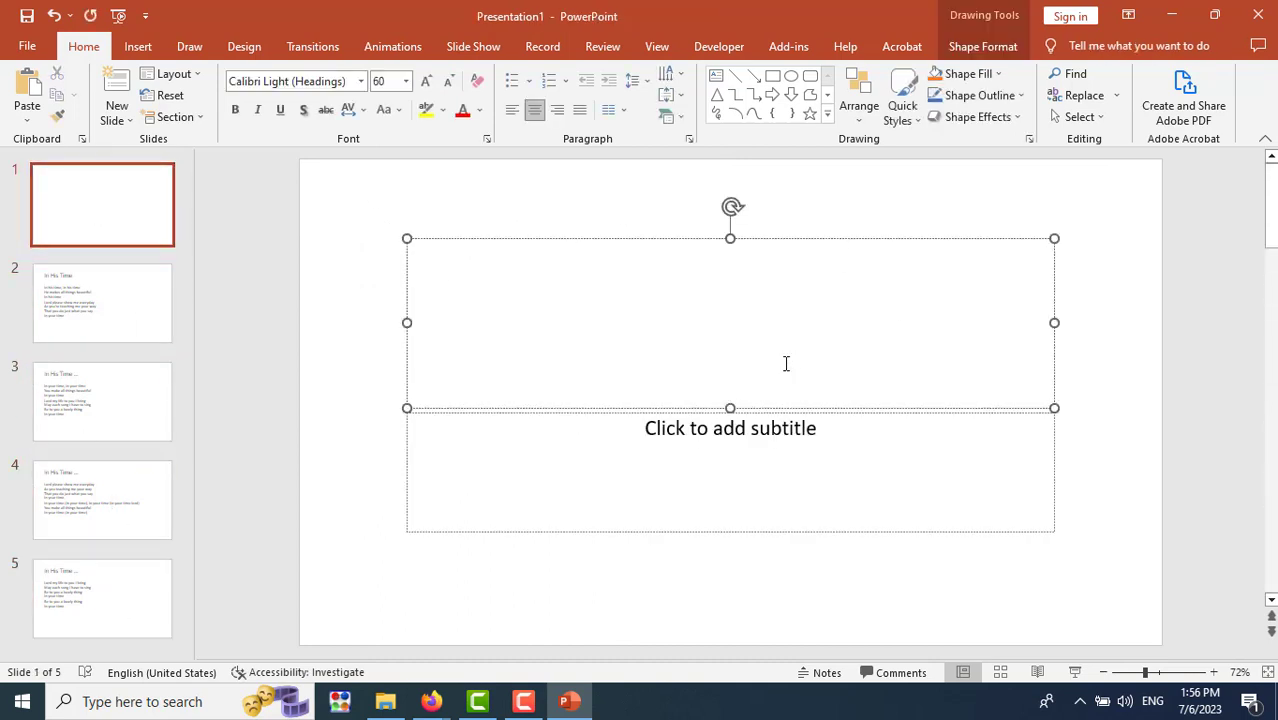
{"action": "type", "text": "AY Song S"}
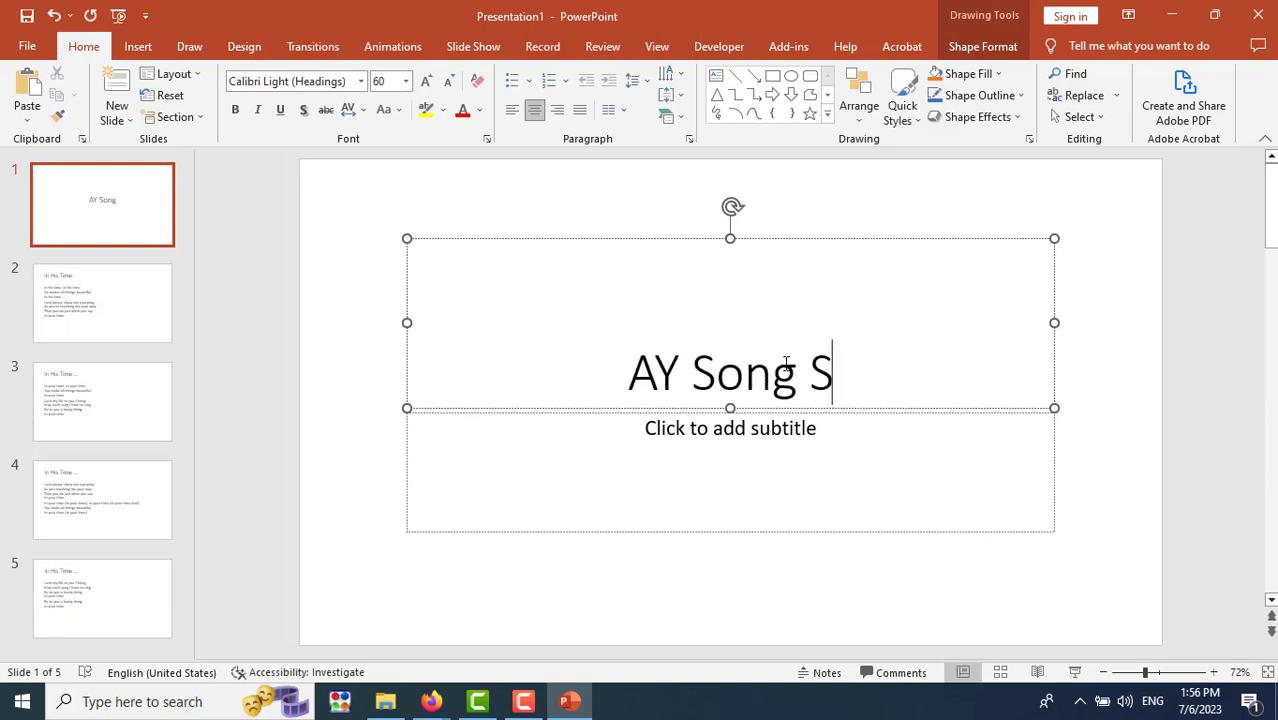
{"action": "type", "text": "ervice"}
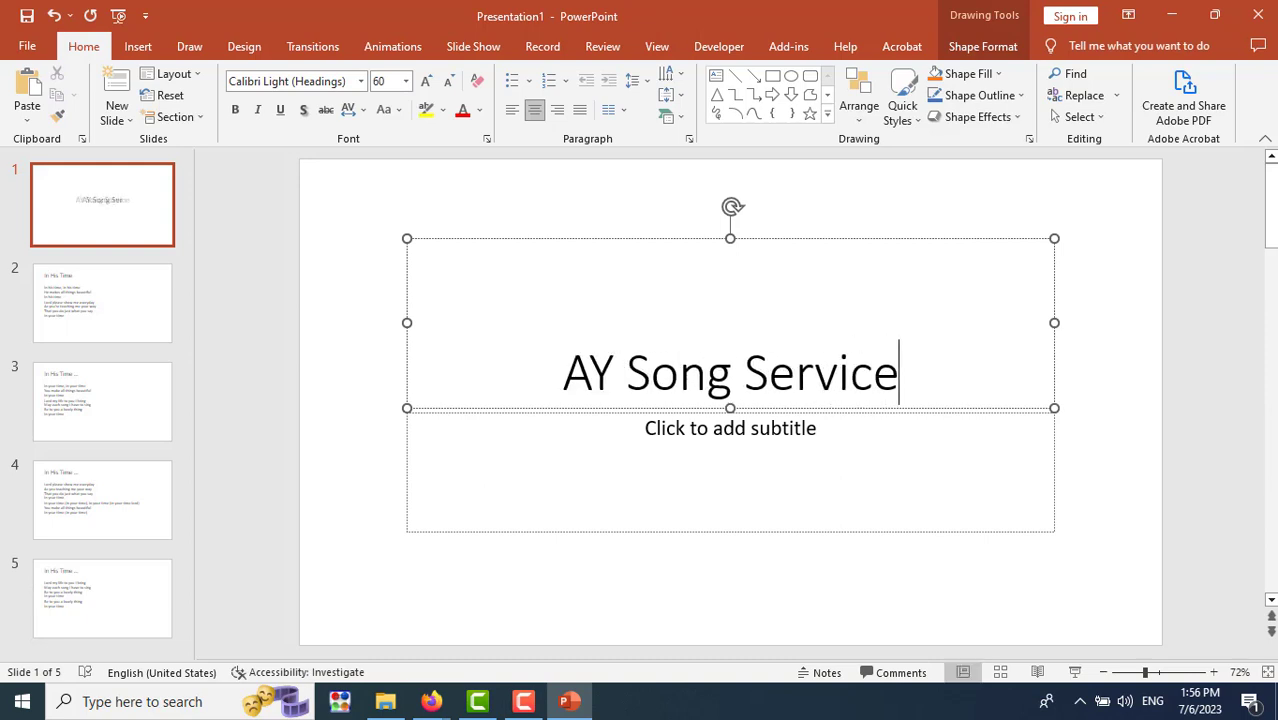
Set the subtitle to 'MUAS Church', replacing the longer seminary name typed first.
{"action": "left_click", "coordinate": [817, 435]}
{"action": "type", "text": "Mya"}
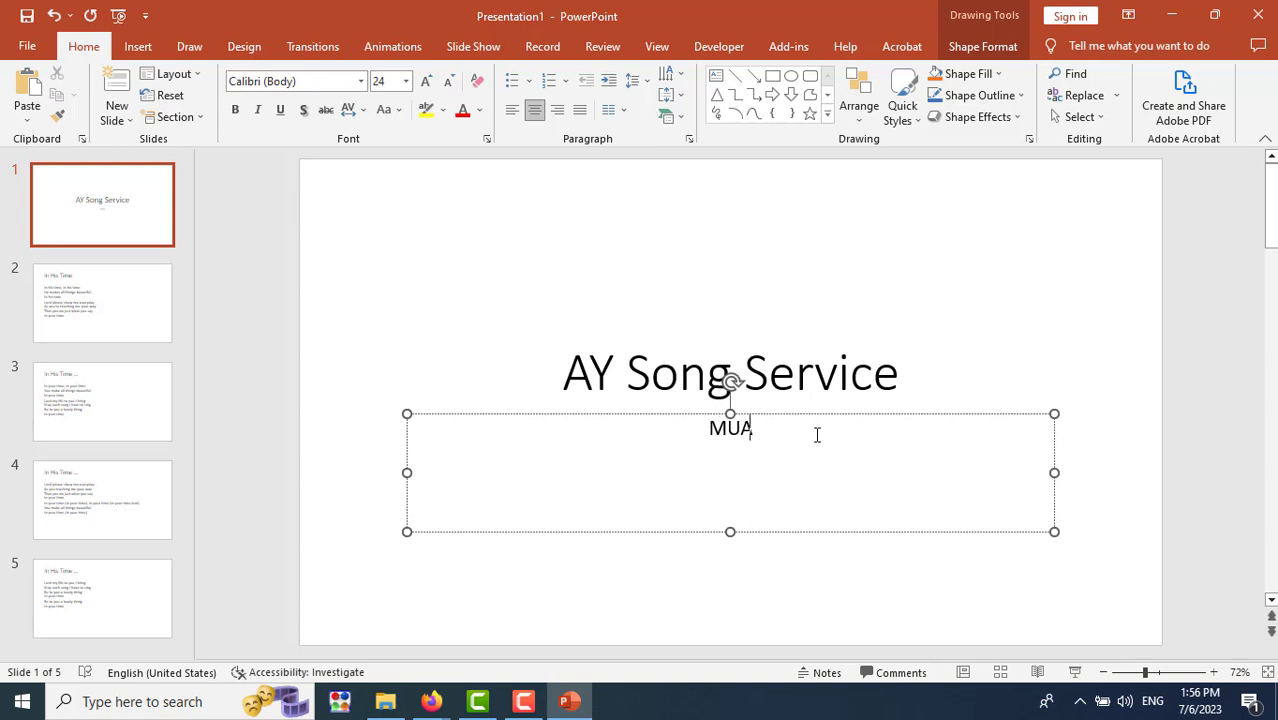
{"action": "type", "text": "nmar Union Adventist Seminary Ch"}
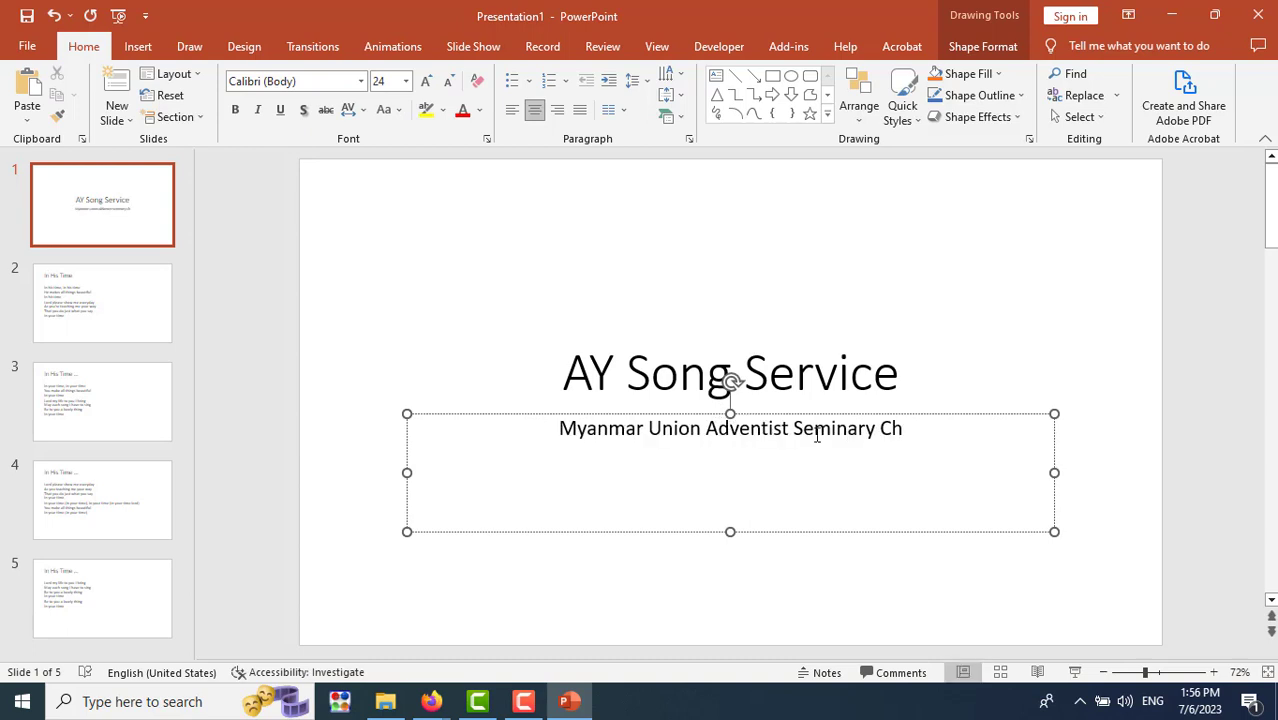
{"action": "key", "text": "BackSpace"}
{"action": "key", "text": "BackSpace"}
{"action": "key", "text": "ctrl+a"}
{"action": "type", "text": "MUAS "}
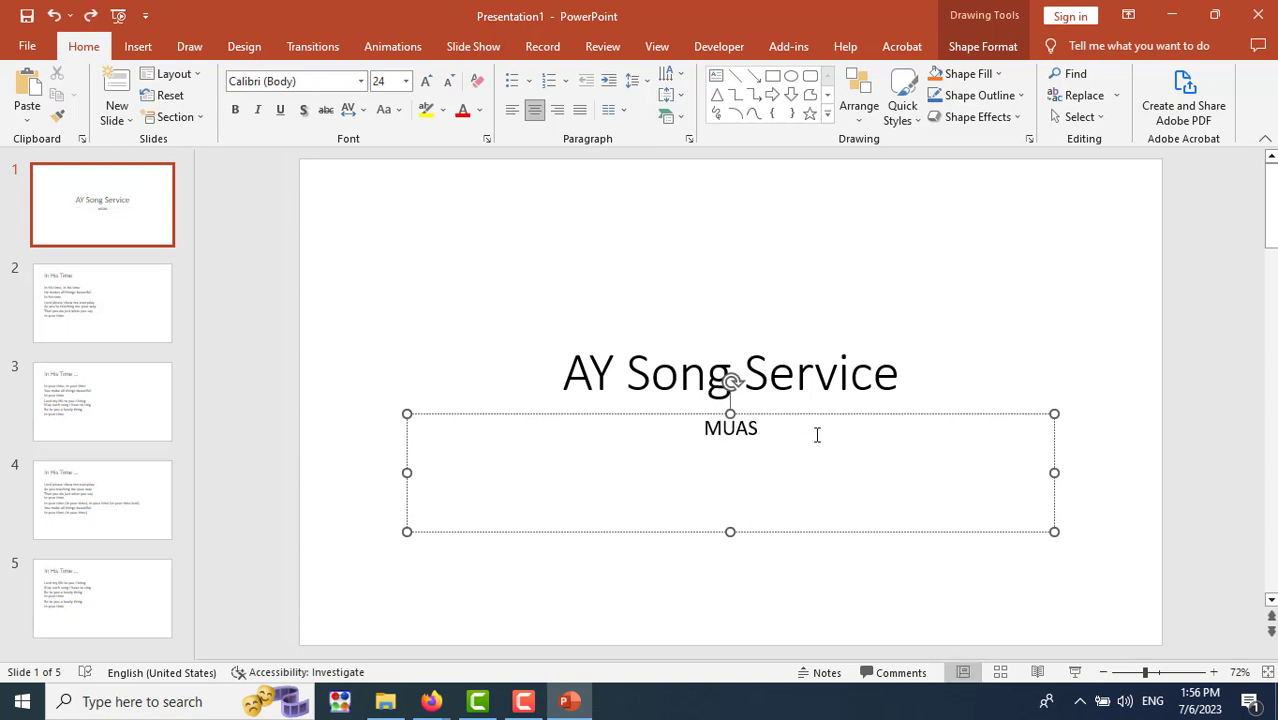
{"action": "type", "text": "Church"}
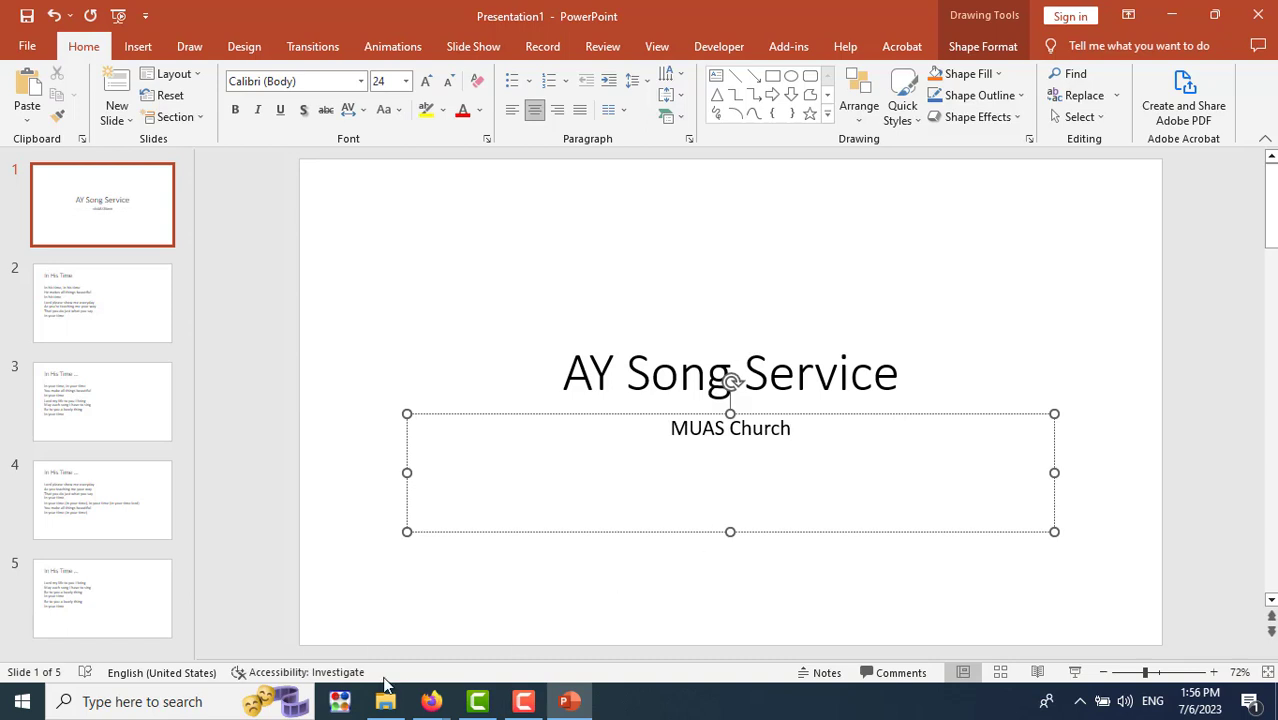
{"action": "left_click", "coordinate": [366, 628]}
Insert a blank slide, move it to position 2, and title it 'Song Titles'.
{"action": "right_click", "coordinate": [107, 313]}
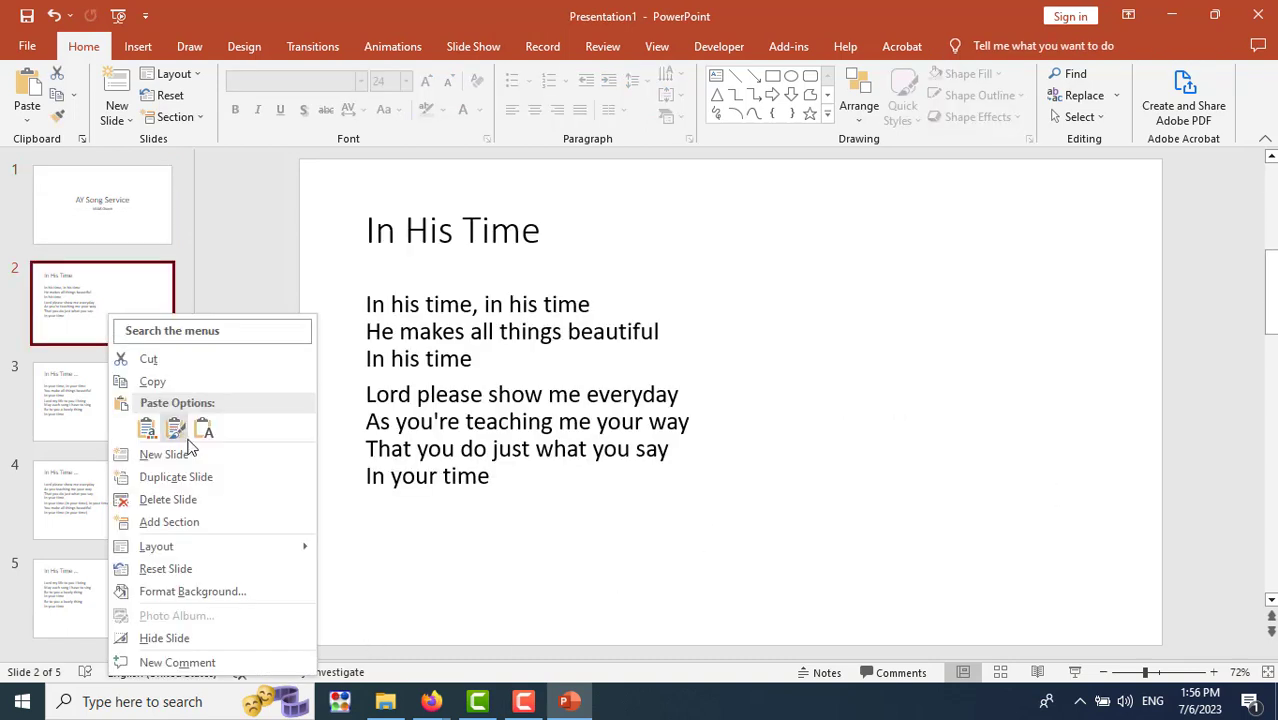
{"action": "left_click", "coordinate": [189, 456]}
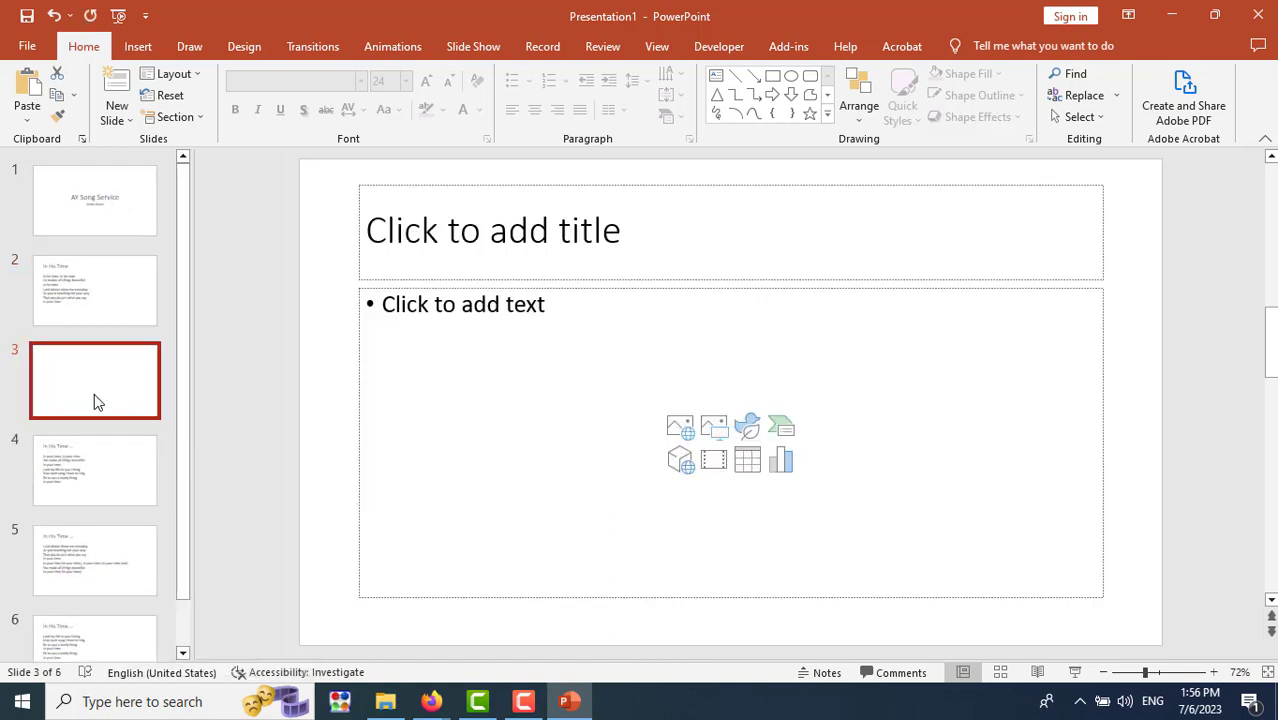
{"action": "left_click_drag", "start_coordinate": [94, 395], "coordinate": [95, 310]}
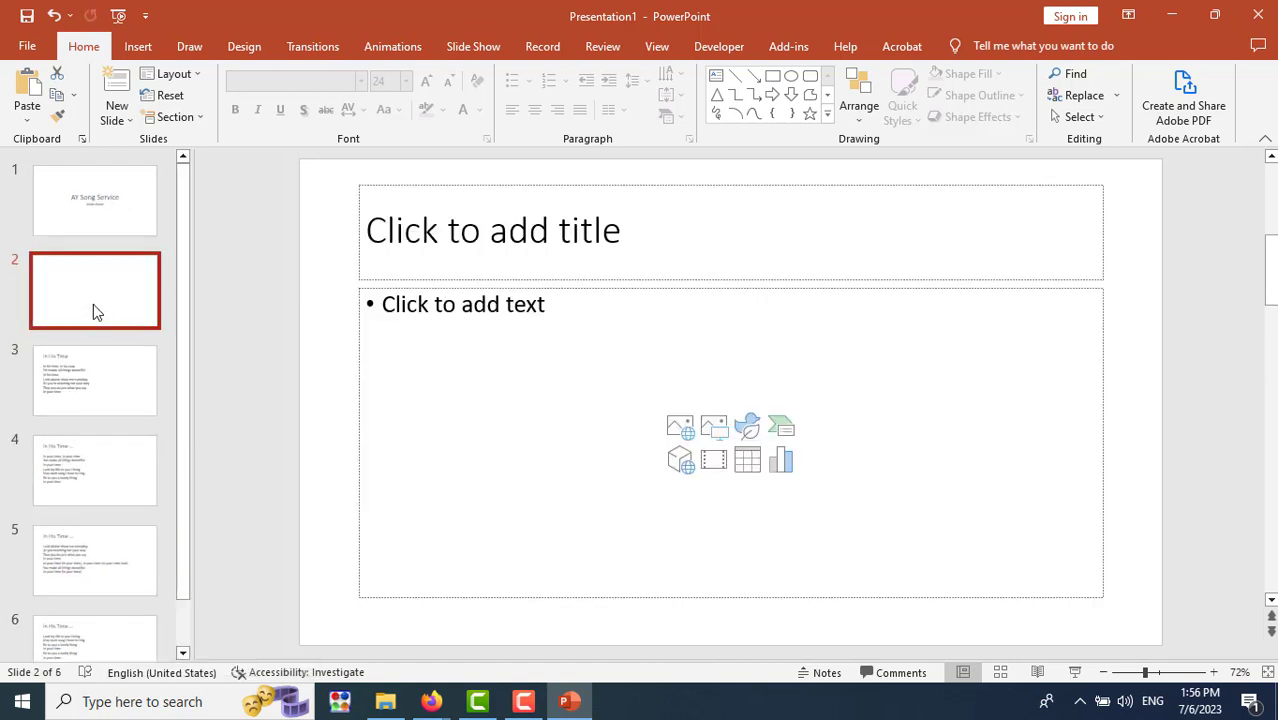
{"action": "left_click", "coordinate": [415, 231]}
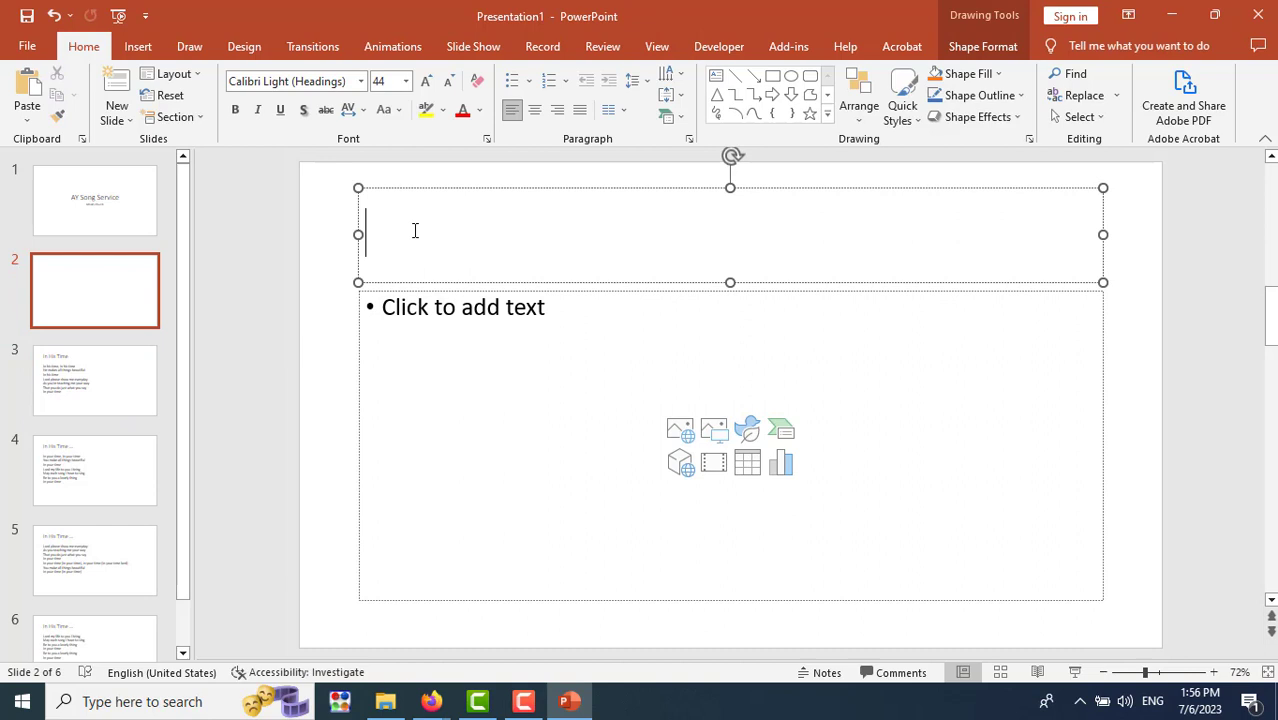
{"action": "type", "text": "Song Title"}
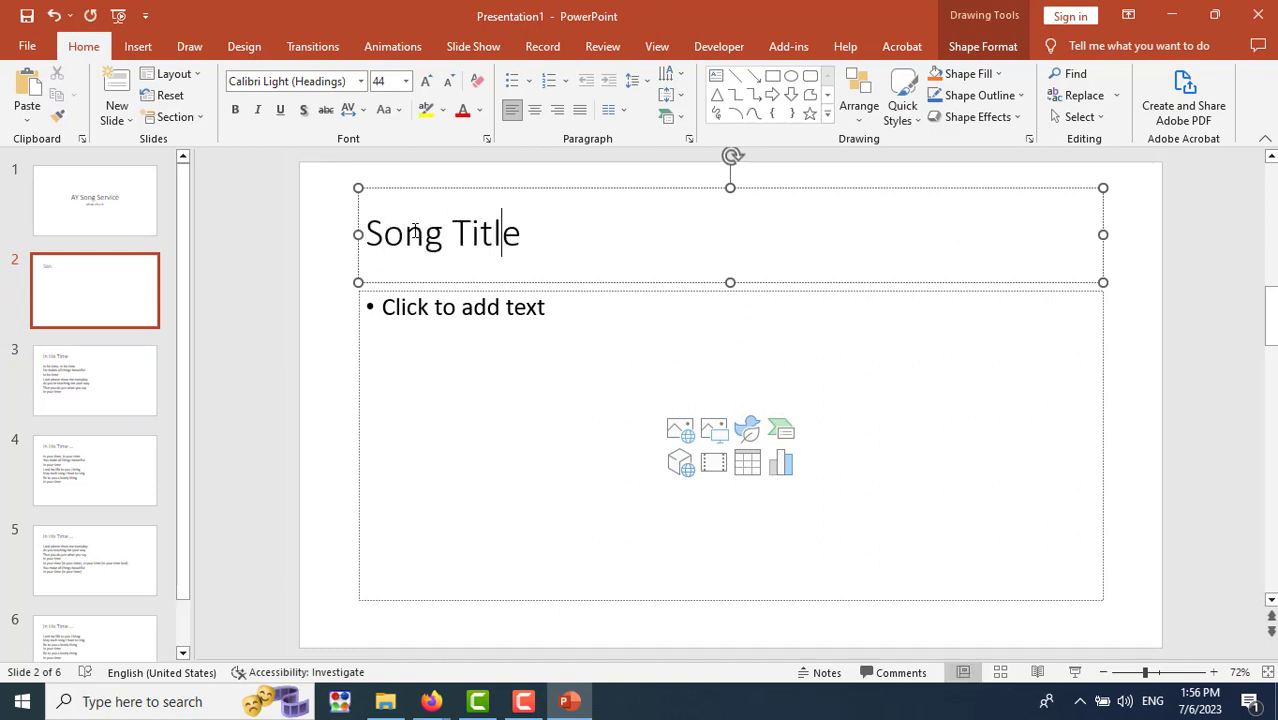
{"action": "type", "text": "s"}
Start a numbered list with 'In His Time', 'Because He Lives' and 'I Have Decided'.
{"action": "left_click", "coordinate": [563, 316]}
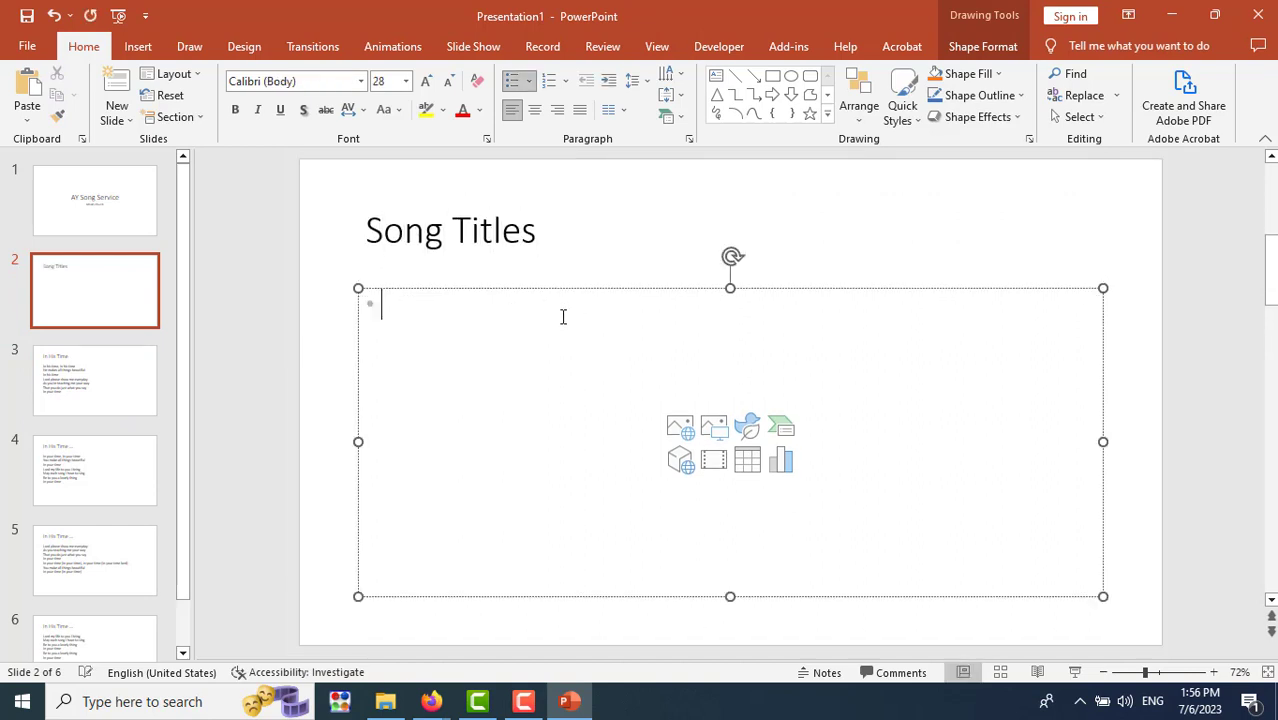
{"action": "left_click", "coordinate": [548, 84]}
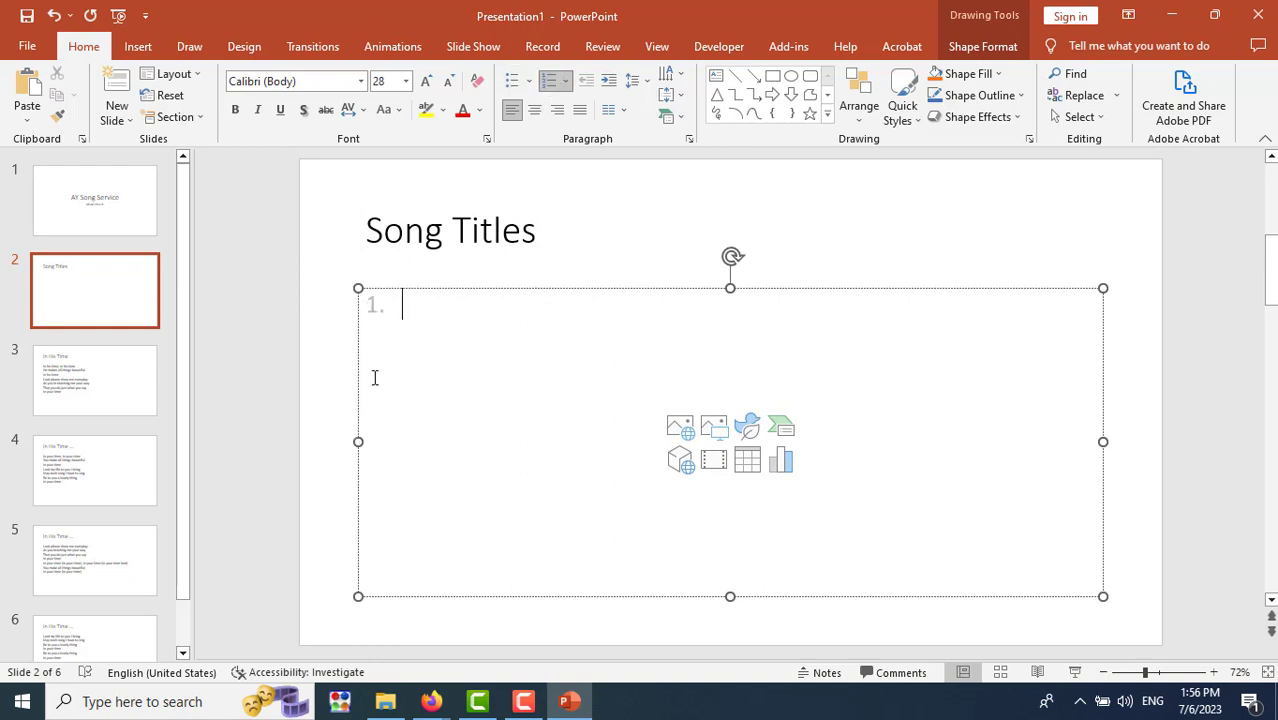
{"action": "key", "text": "BackSpace"}
{"action": "type", "text": "1"}
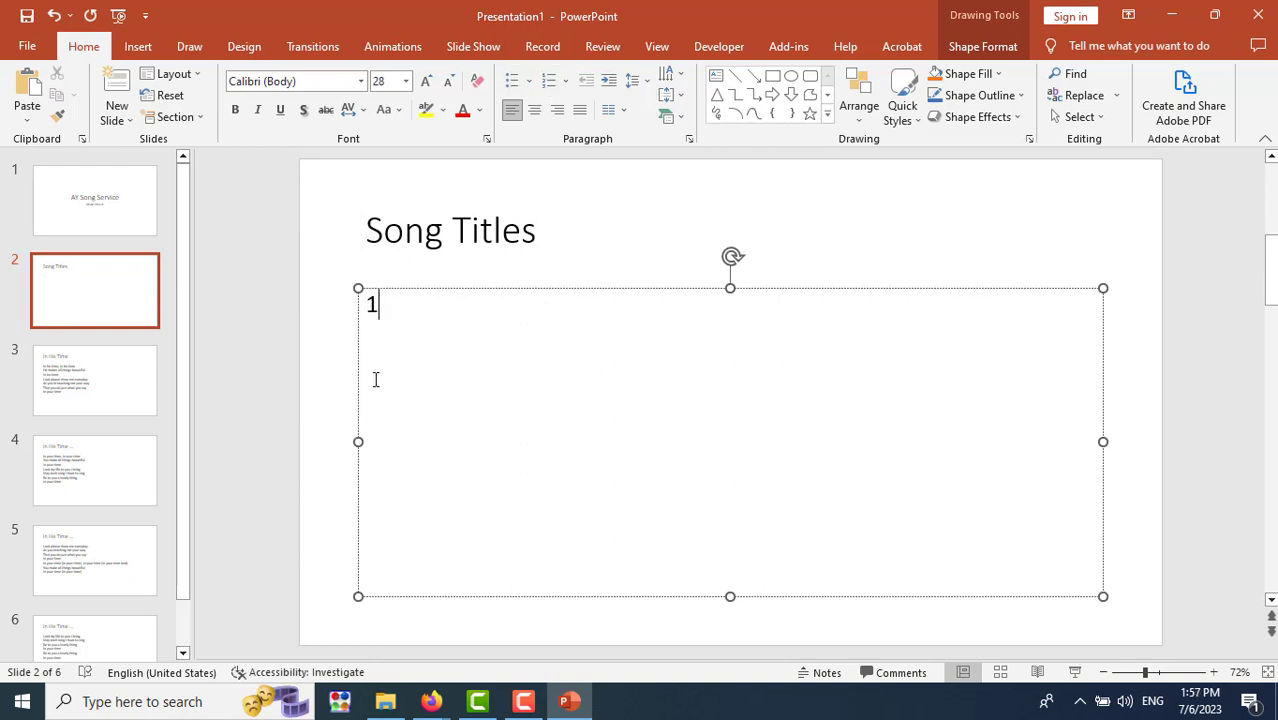
{"action": "type", "text": ". In Hi"}
{"action": "type", "text": "s Time"}
{"action": "key", "text": "Return"}
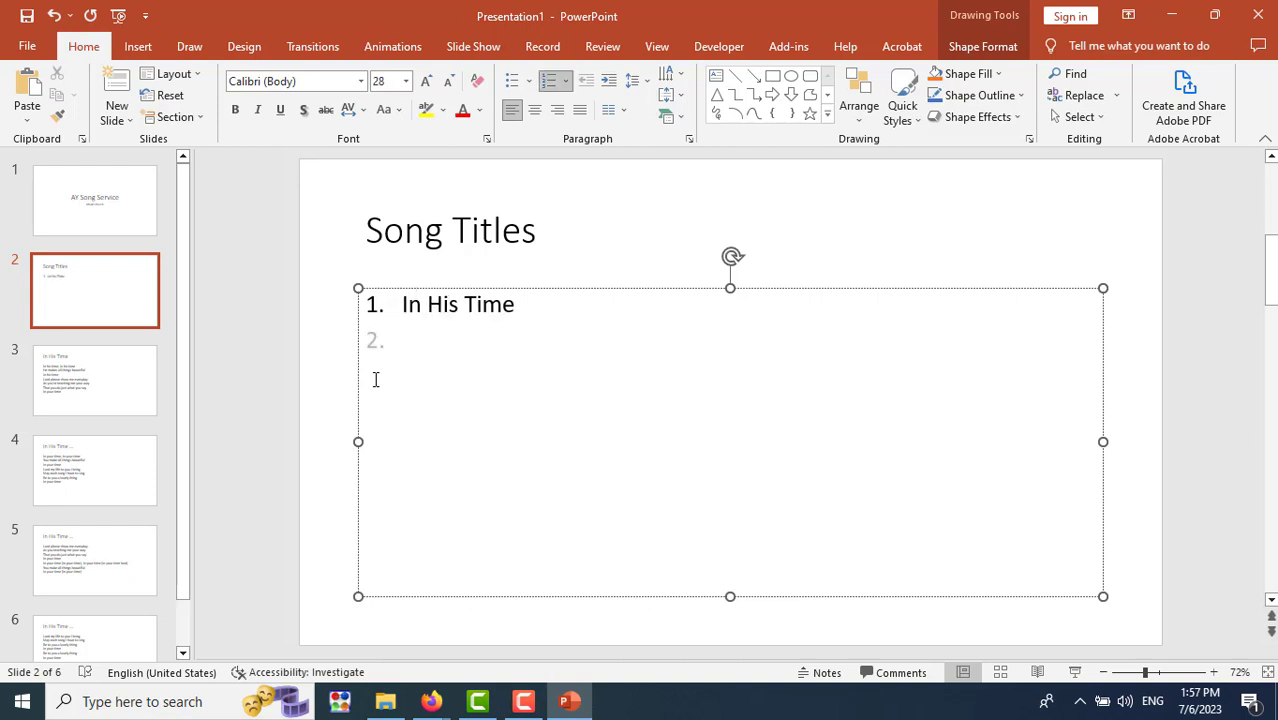
{"action": "left_click", "coordinate": [95, 560]}
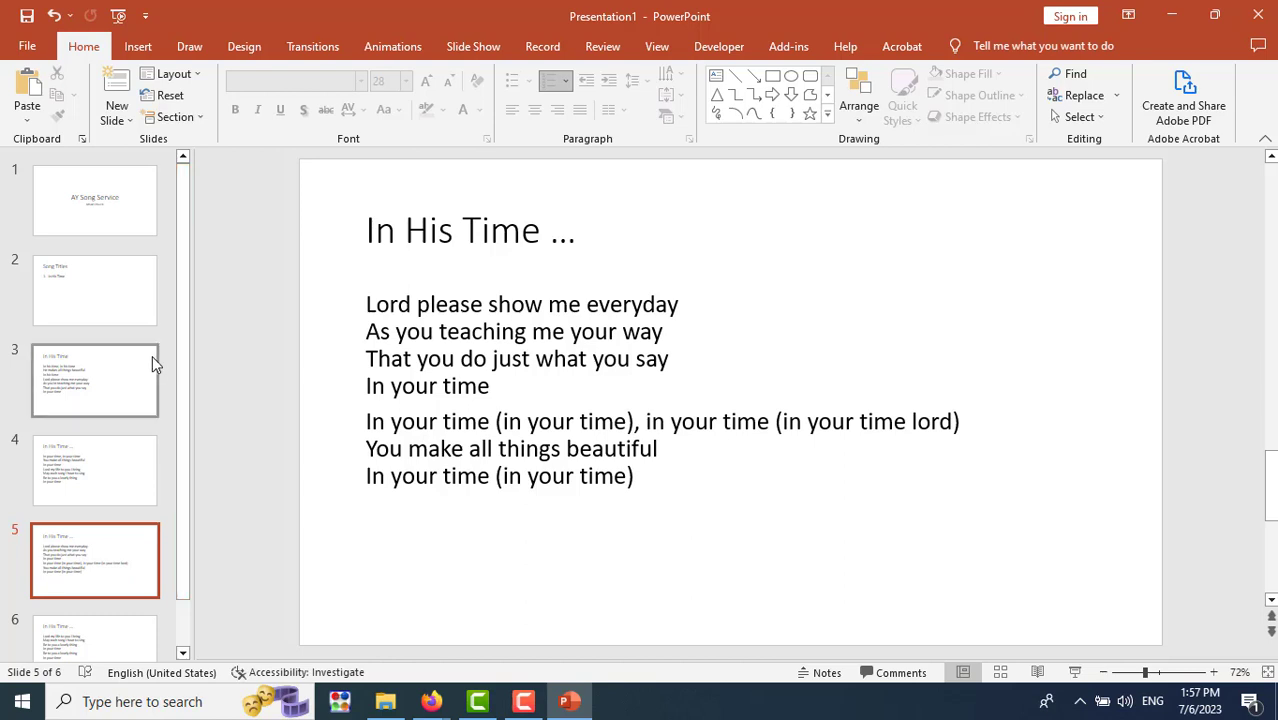
{"action": "left_click", "coordinate": [91, 288]}
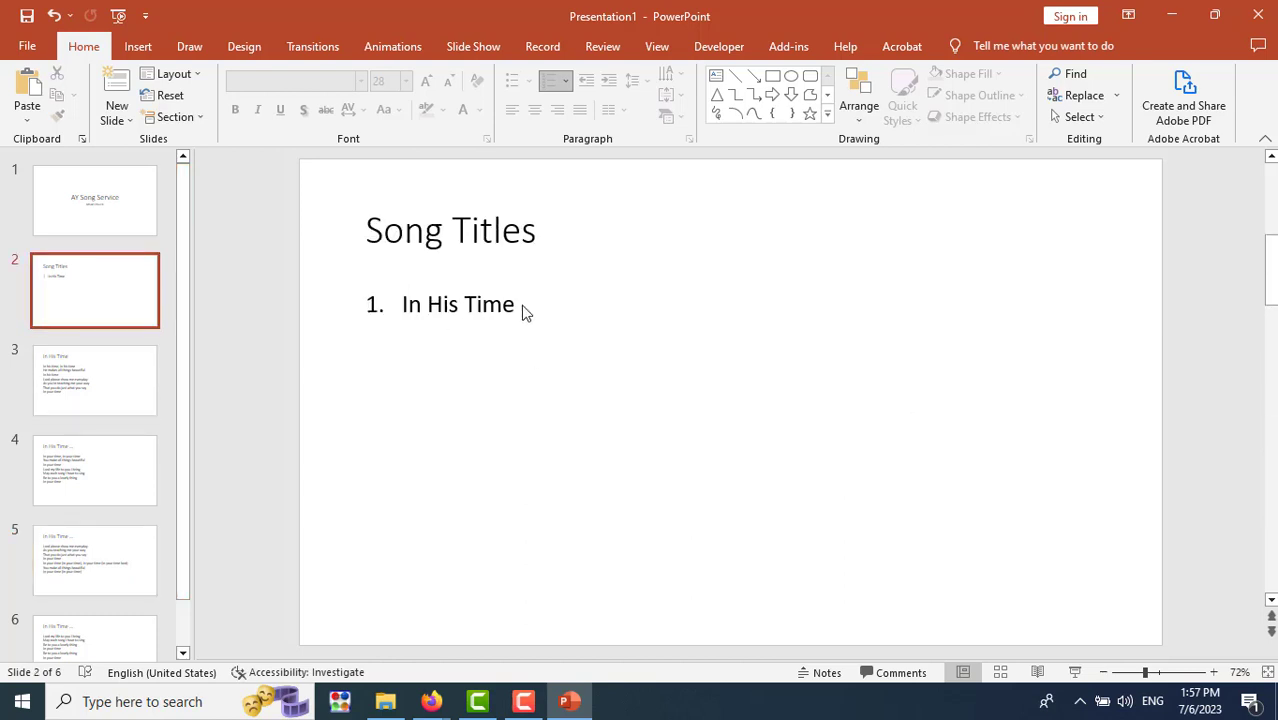
{"action": "left_click", "coordinate": [510, 303]}
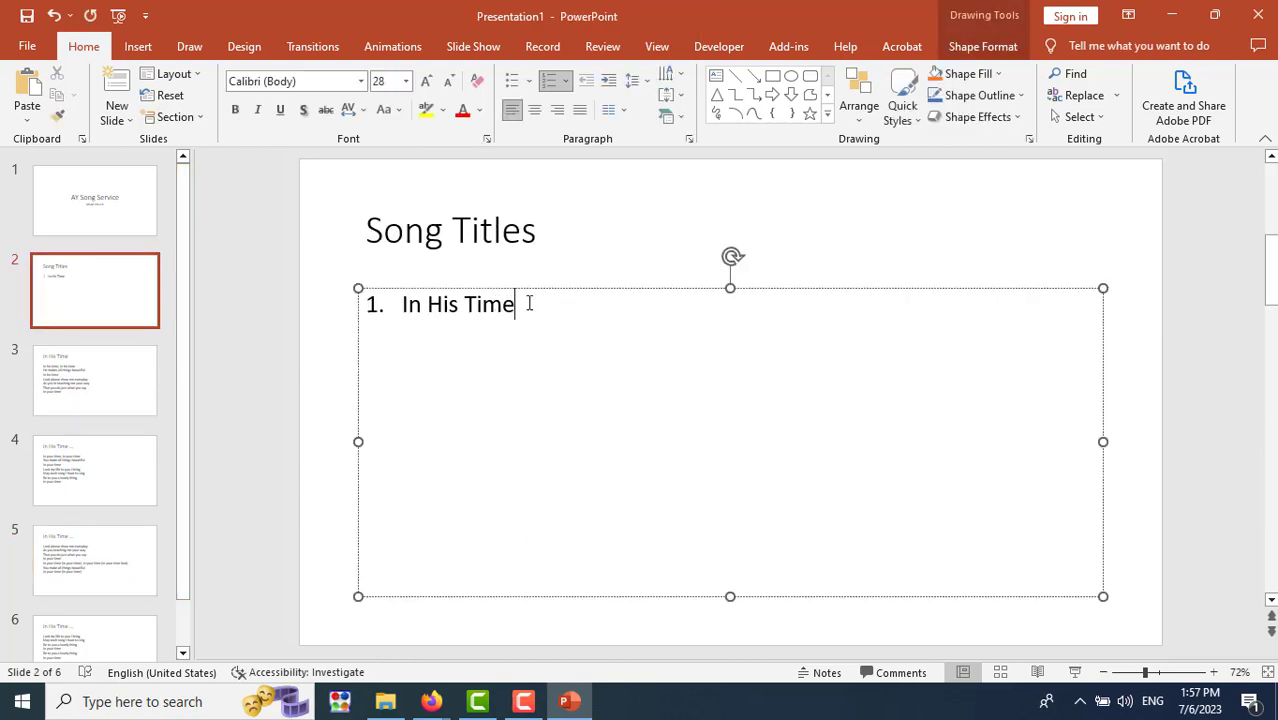
{"action": "key", "text": "Return"}
{"action": "type", "text": "Be"}
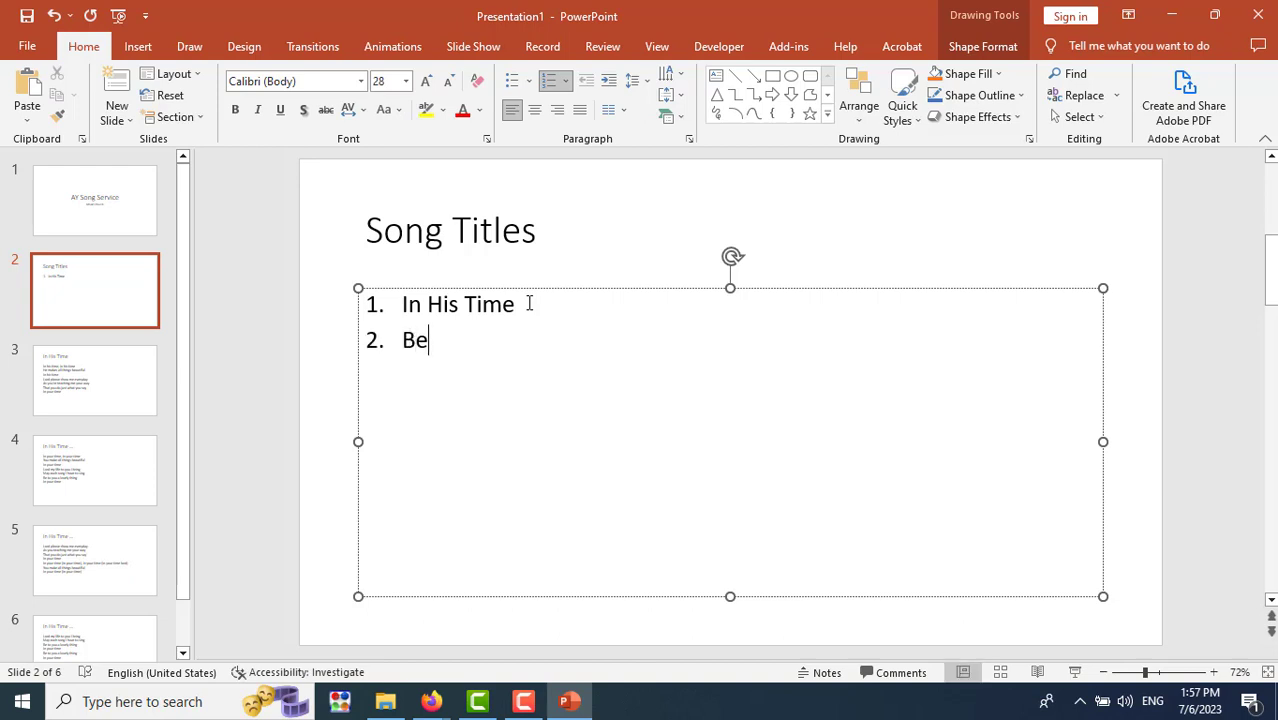
{"action": "type", "text": "cause"}
{"action": "type", "text": " He Lives "}
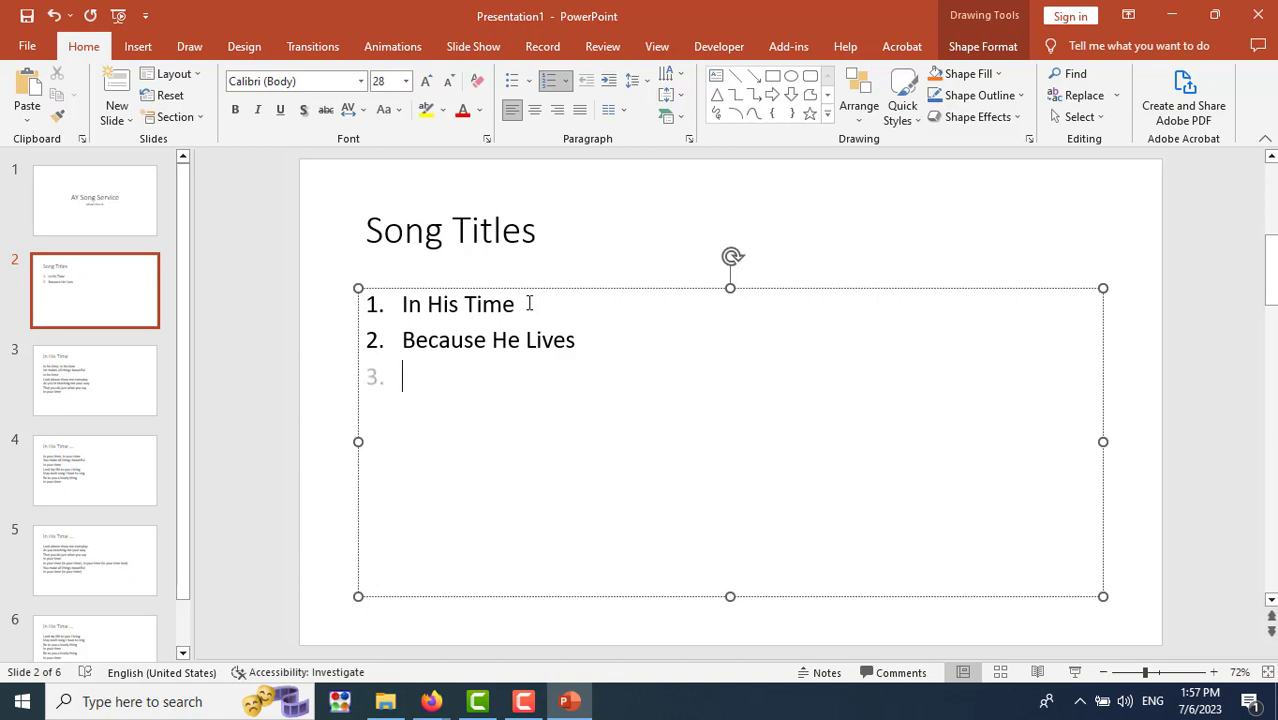
{"action": "type", "text": "I "}
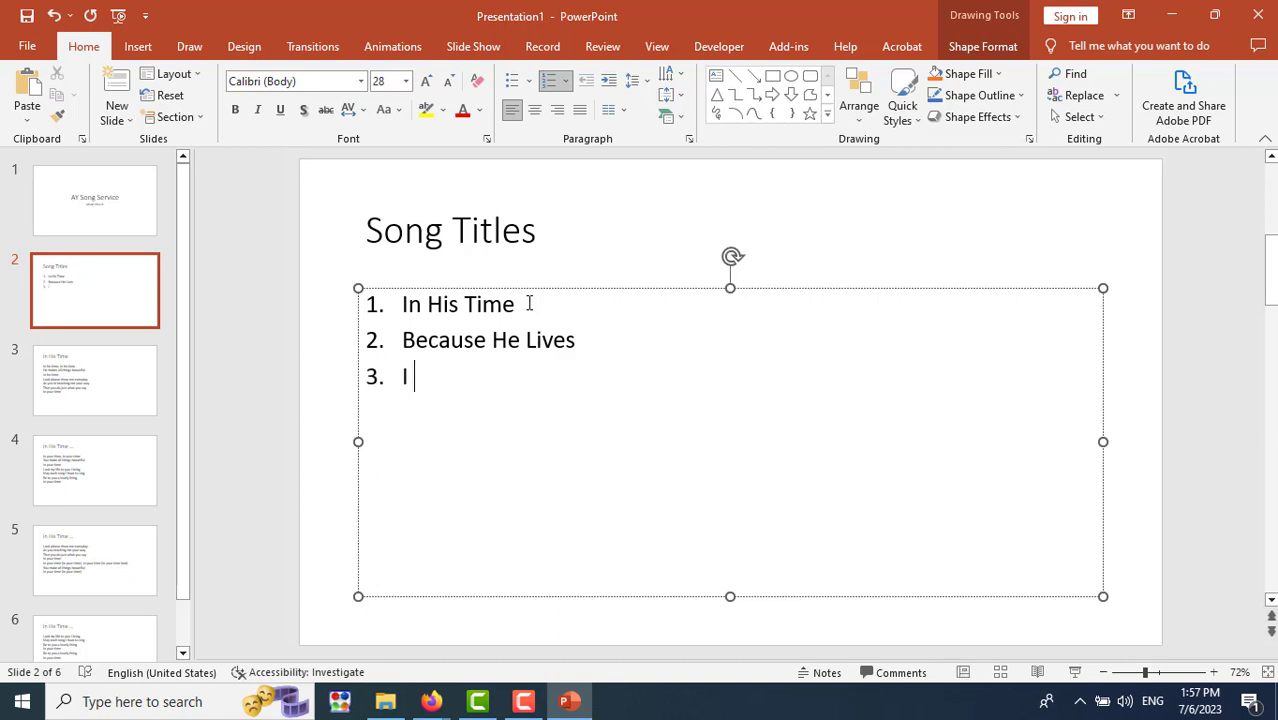
{"action": "type", "text": "Have Decide"}
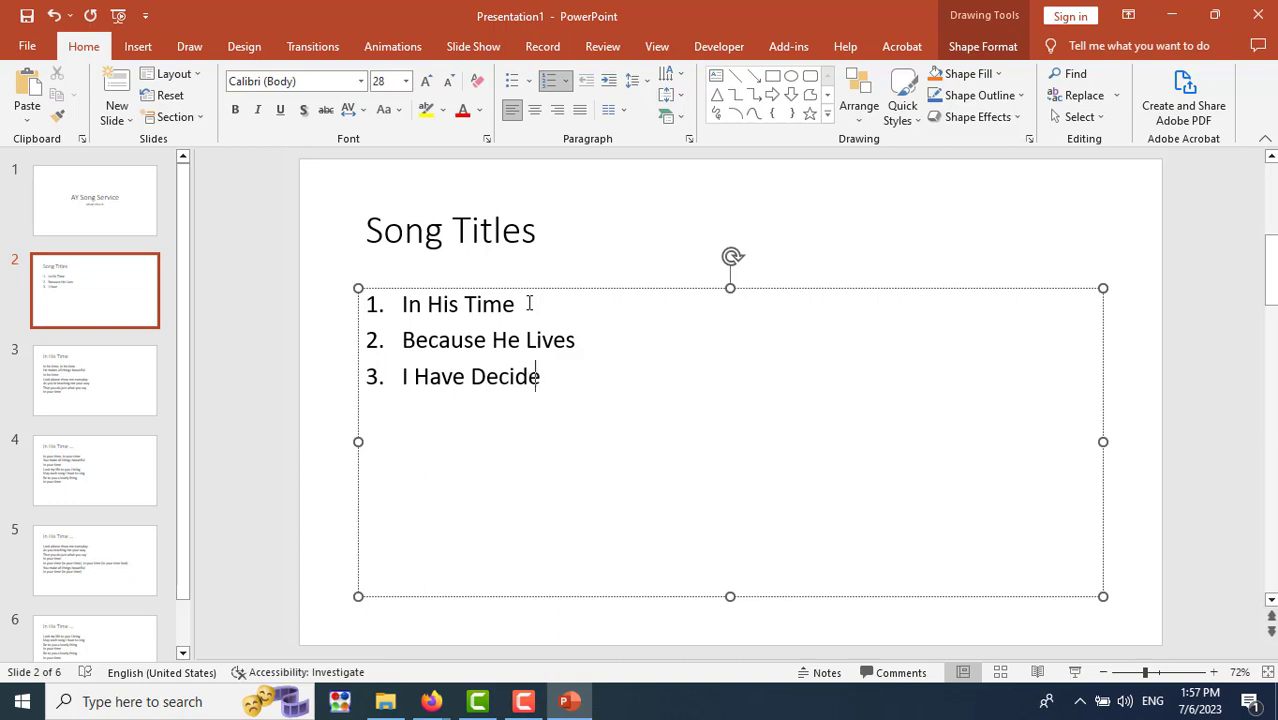
{"action": "type", "text": "d"}
Add items 4–8: I've Got A Home, God Will Make A Way, Side by Side, I've Got Peace, Adventist Youth.
{"action": "key", "text": "Return"}
{"action": "type", "text": "I"}
{"action": "type", "text": "'ve Got A "}
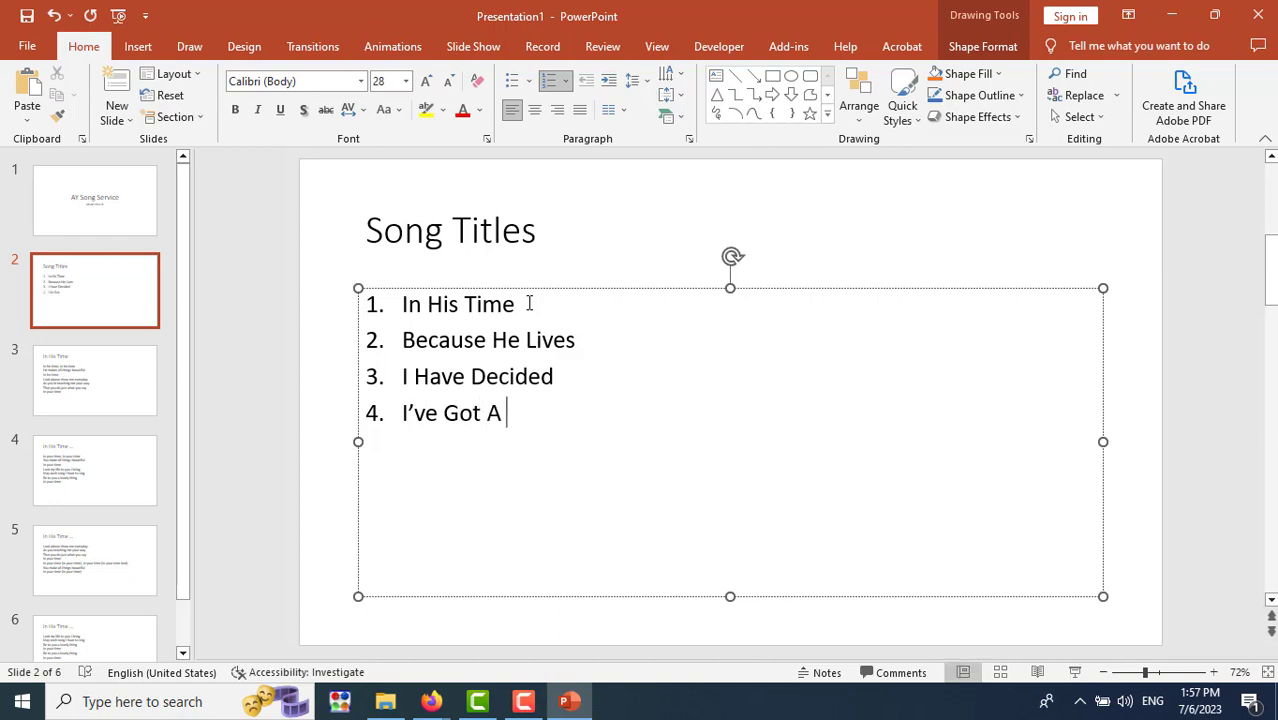
{"action": "type", "text": "Home"}
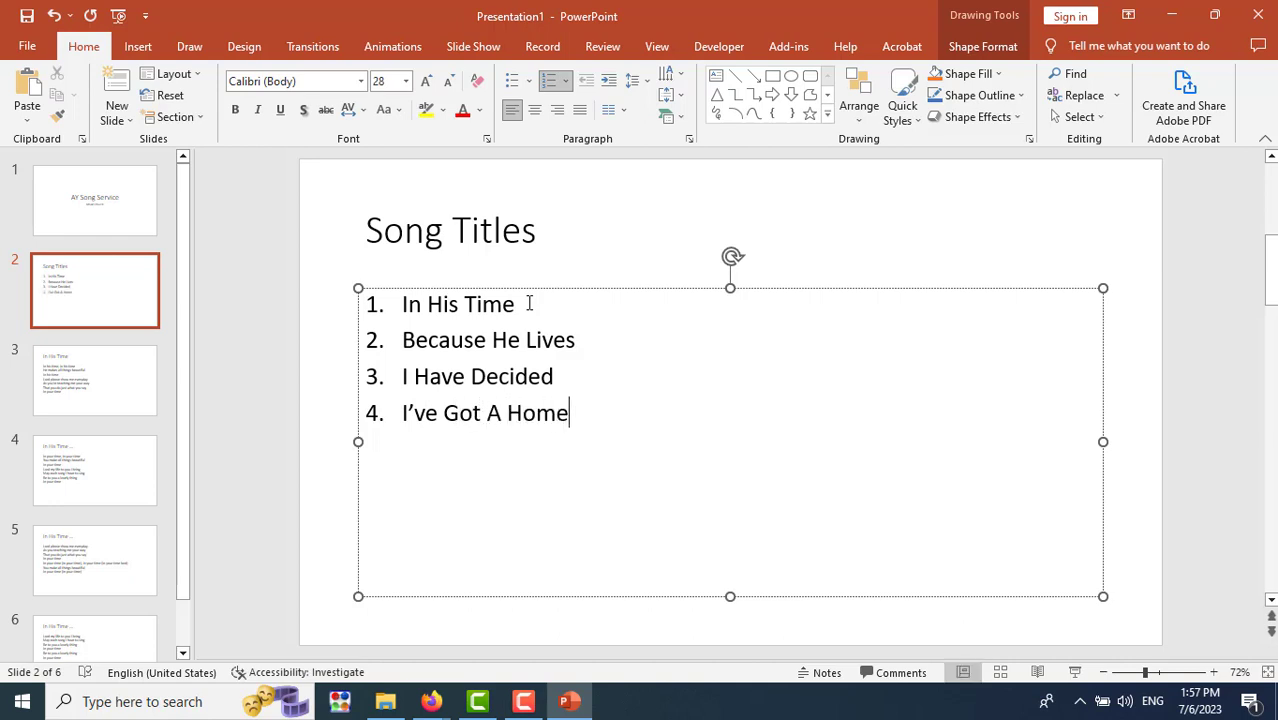
{"action": "key", "text": "Return"}
{"action": "type", "text": "G"}
{"action": "type", "text": "od Wi"}
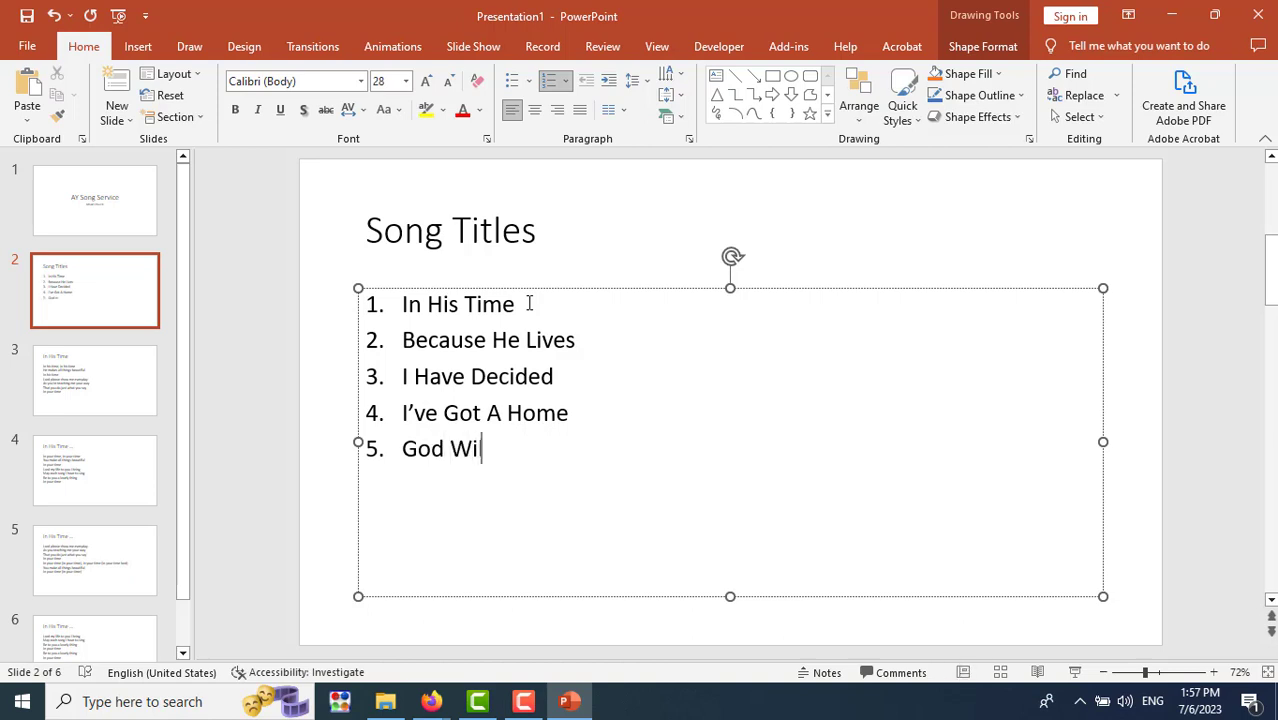
{"action": "type", "text": "ll Make A "}
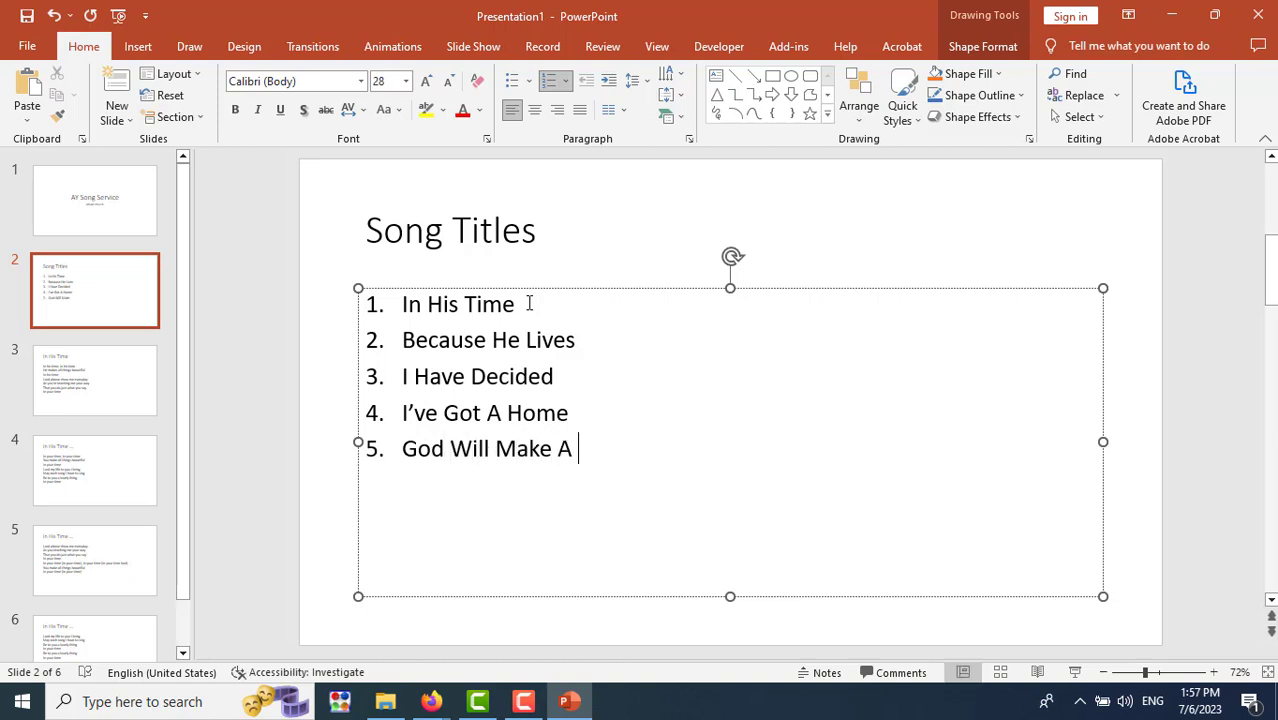
{"action": "type", "text": "Aw"}
{"action": "key", "text": "BackSpace"}
{"action": "key", "text": "BackSpace"}
{"action": "type", "text": "W"}
{"action": "type", "text": "ay"}
{"action": "key", "text": "Return"}
{"action": "type", "text": "Side by Sid"}
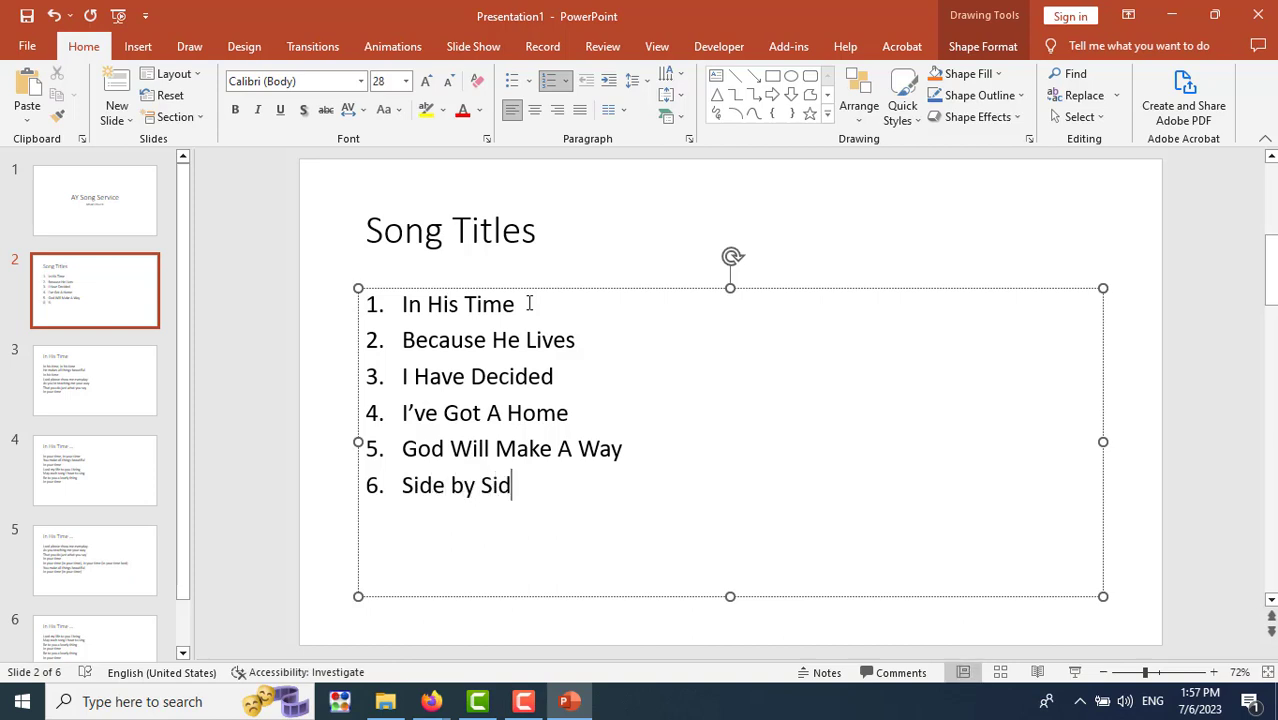
{"action": "type", "text": "e"}
{"action": "key", "text": "Return"}
{"action": "type", "text": "ve"}
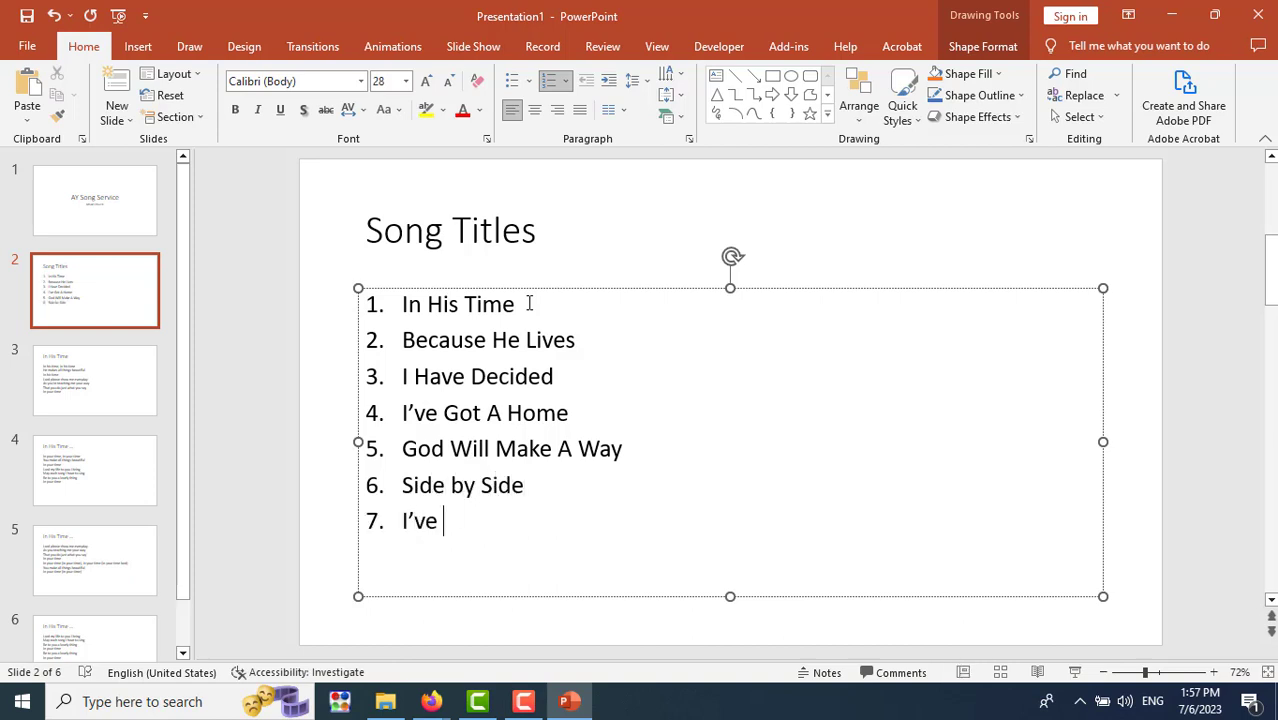
{"action": "type", "text": " Got Pea"}
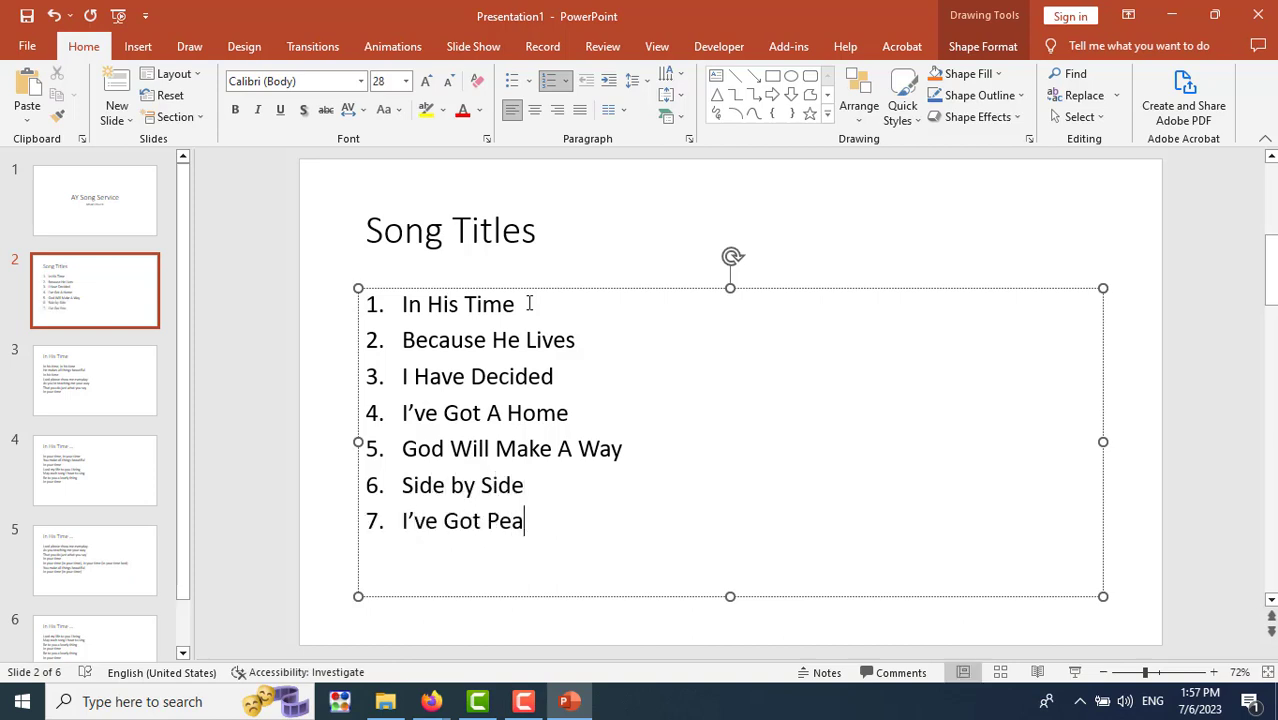
{"action": "type", "text": "ce"}
{"action": "key", "text": "Return"}
{"action": "type", "text": "A"}
{"action": "type", "text": "dvetn"}
{"action": "key", "text": "BackSpace"}
{"action": "key", "text": "BackSpace"}
{"action": "type", "text": "n"}
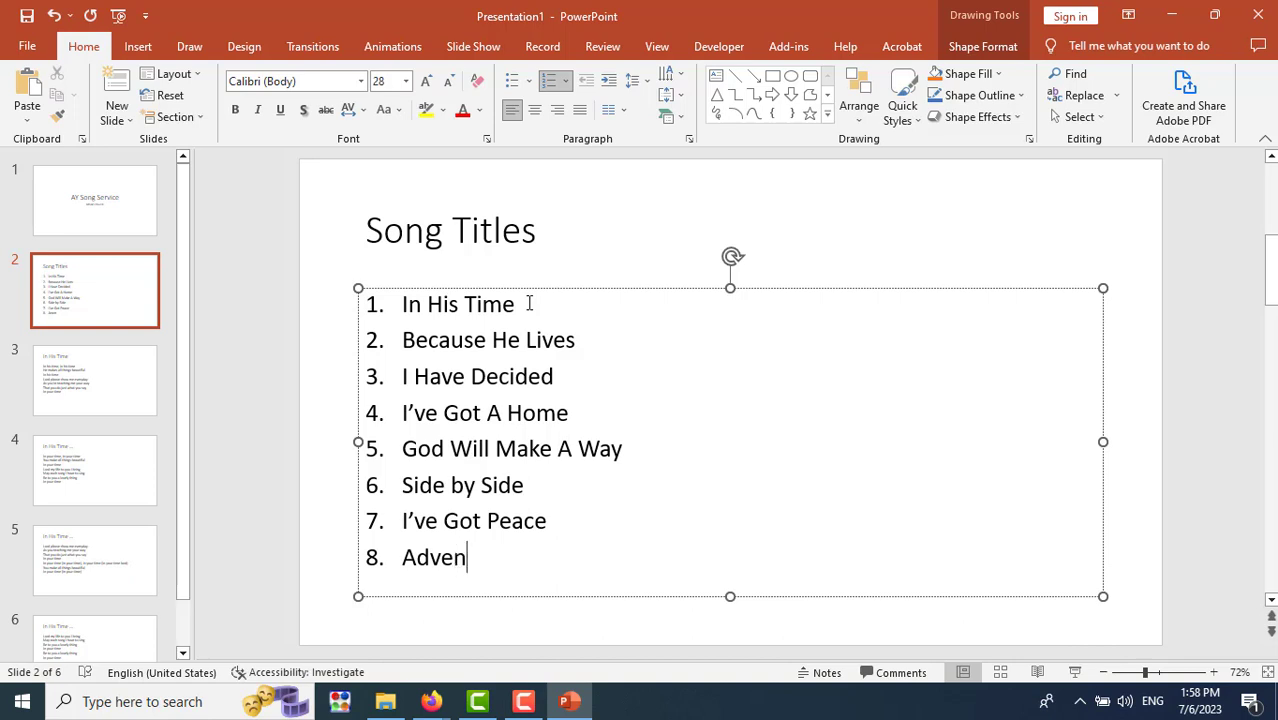
{"action": "type", "text": "tist Youth"}
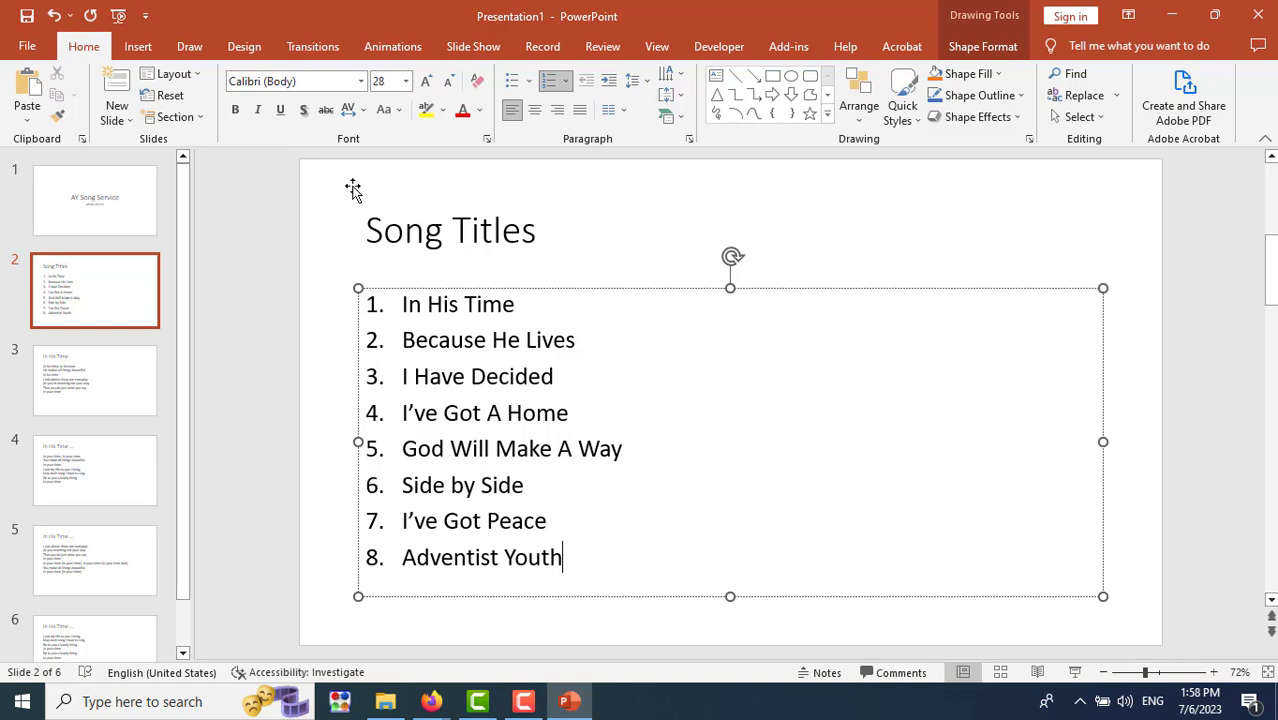
Apply the Two Content layout to slide 2 after discarding an extra inserted slide.
{"action": "left_click", "coordinate": [131, 120]}
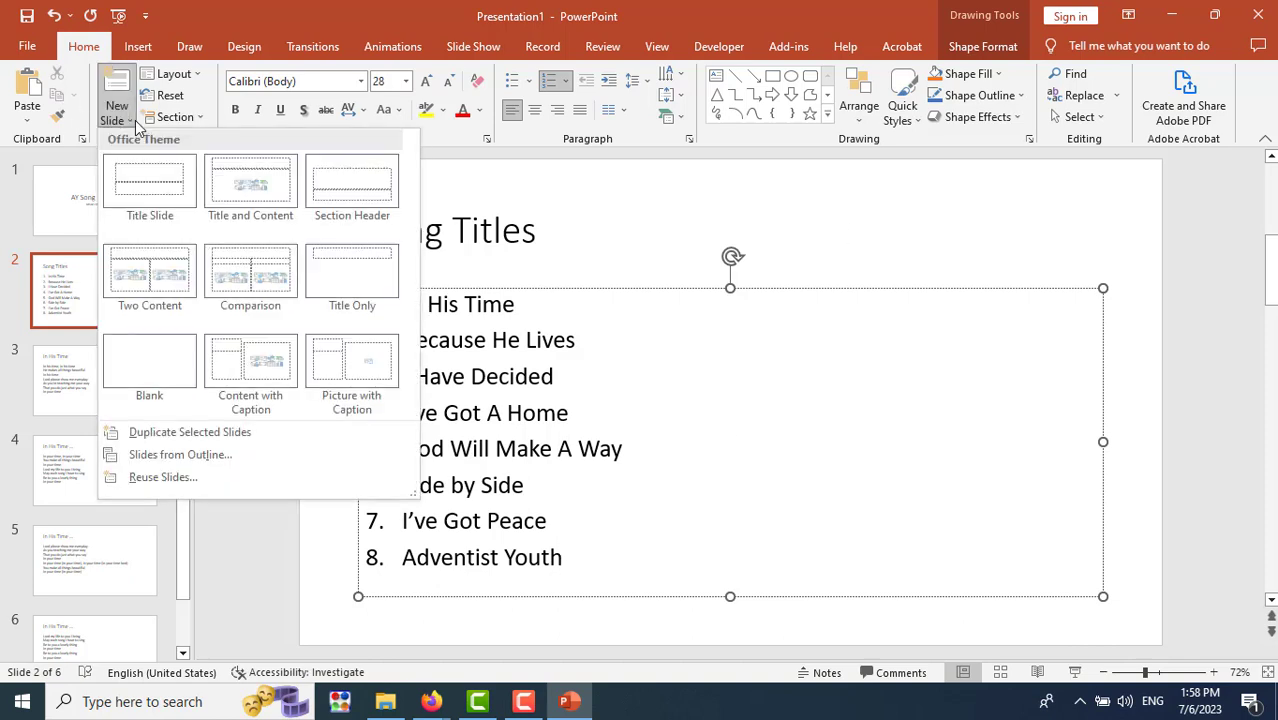
{"action": "left_click", "coordinate": [155, 284]}
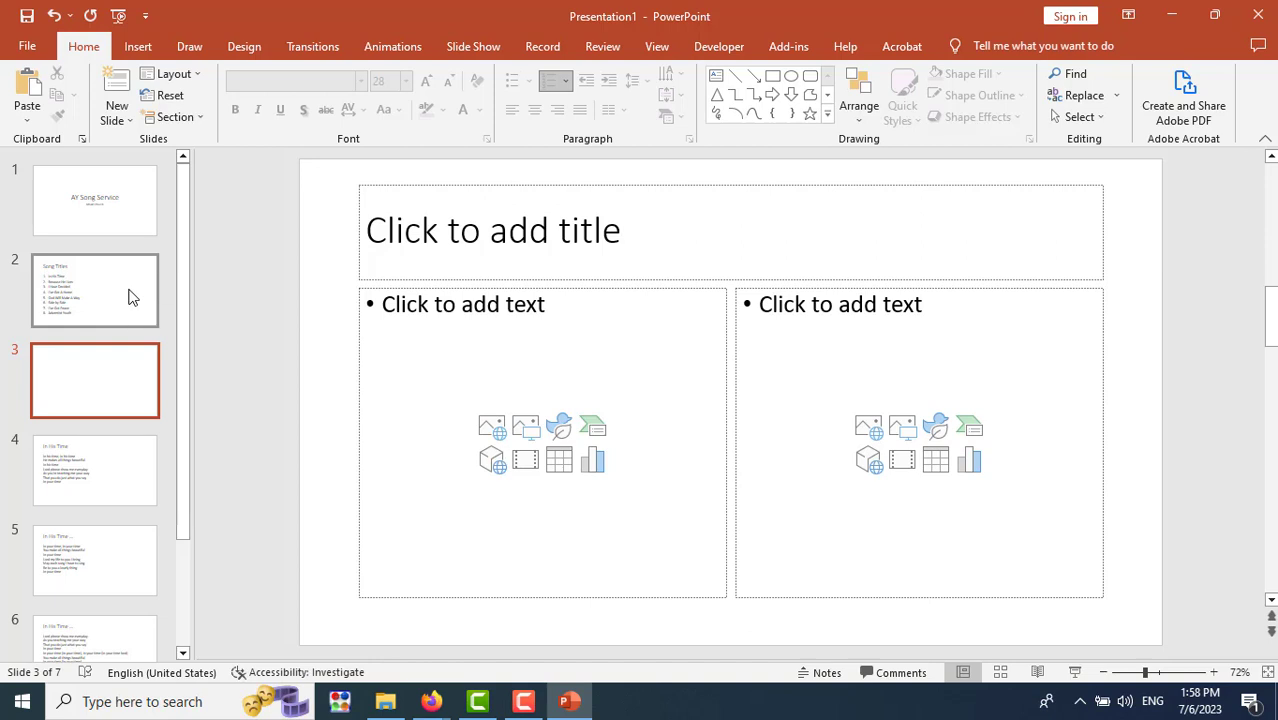
{"action": "key", "text": "Delete"}
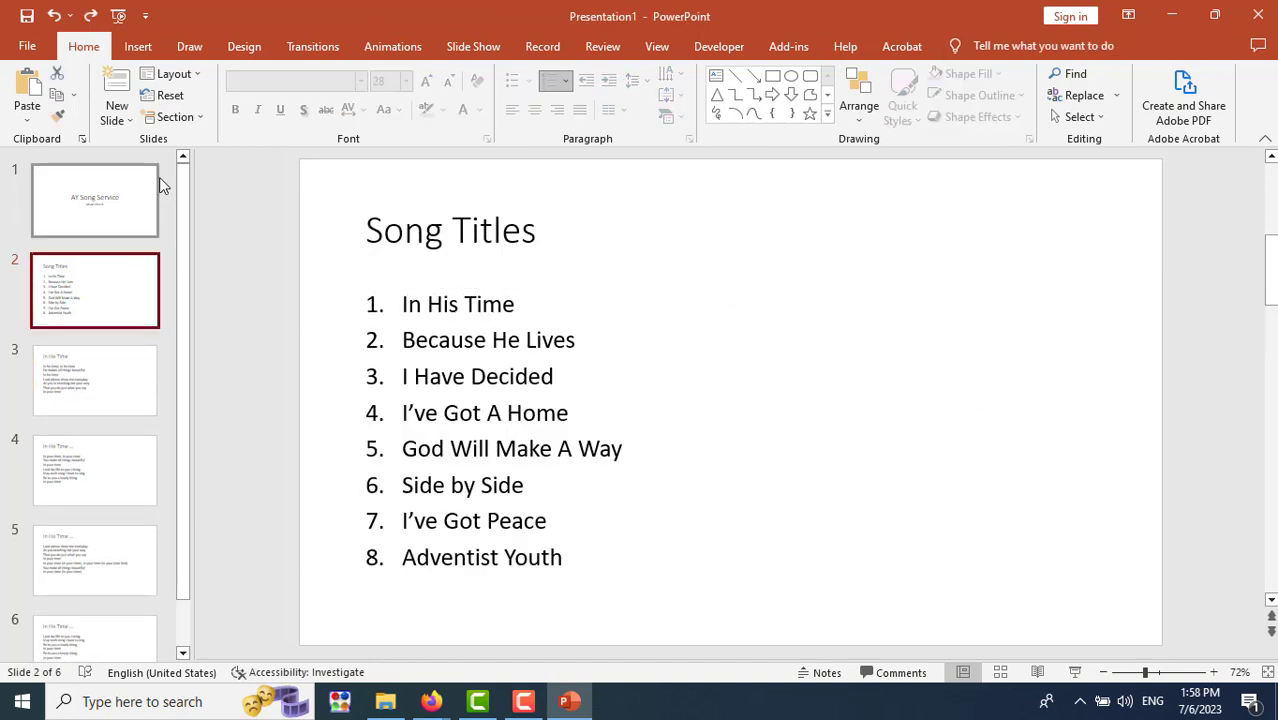
{"action": "left_click", "coordinate": [172, 74]}
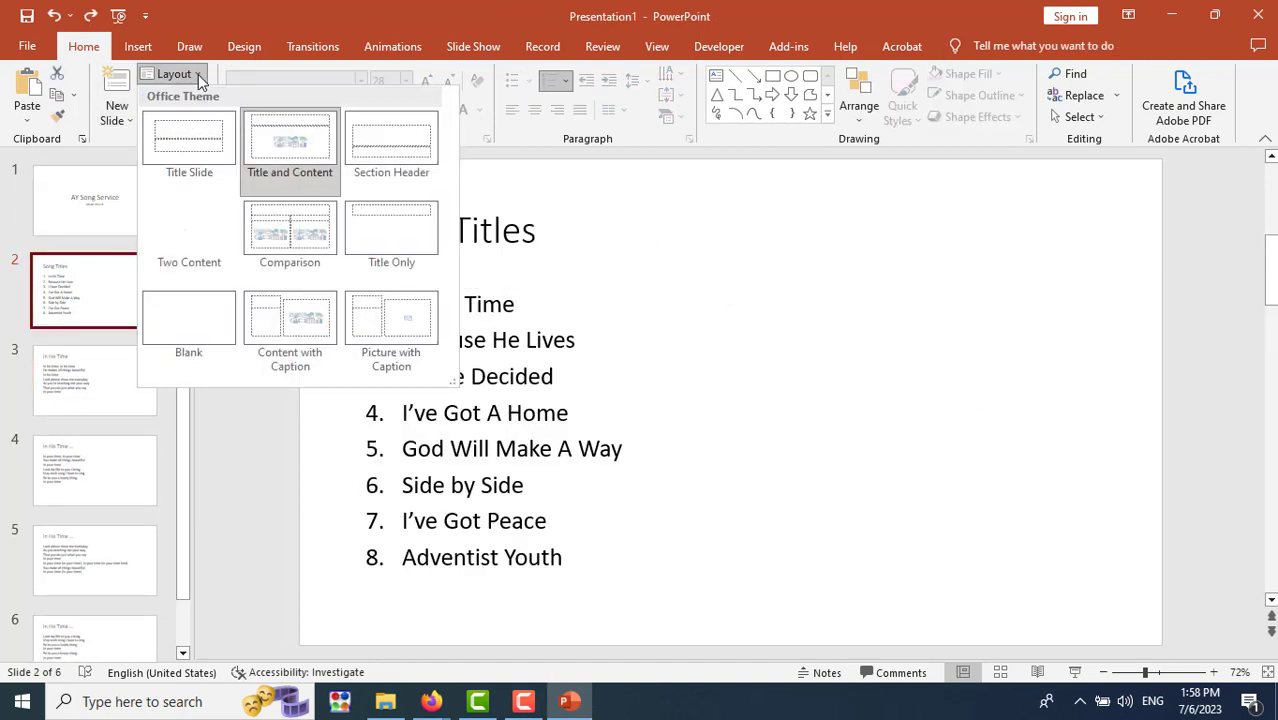
{"action": "left_click", "coordinate": [195, 240]}
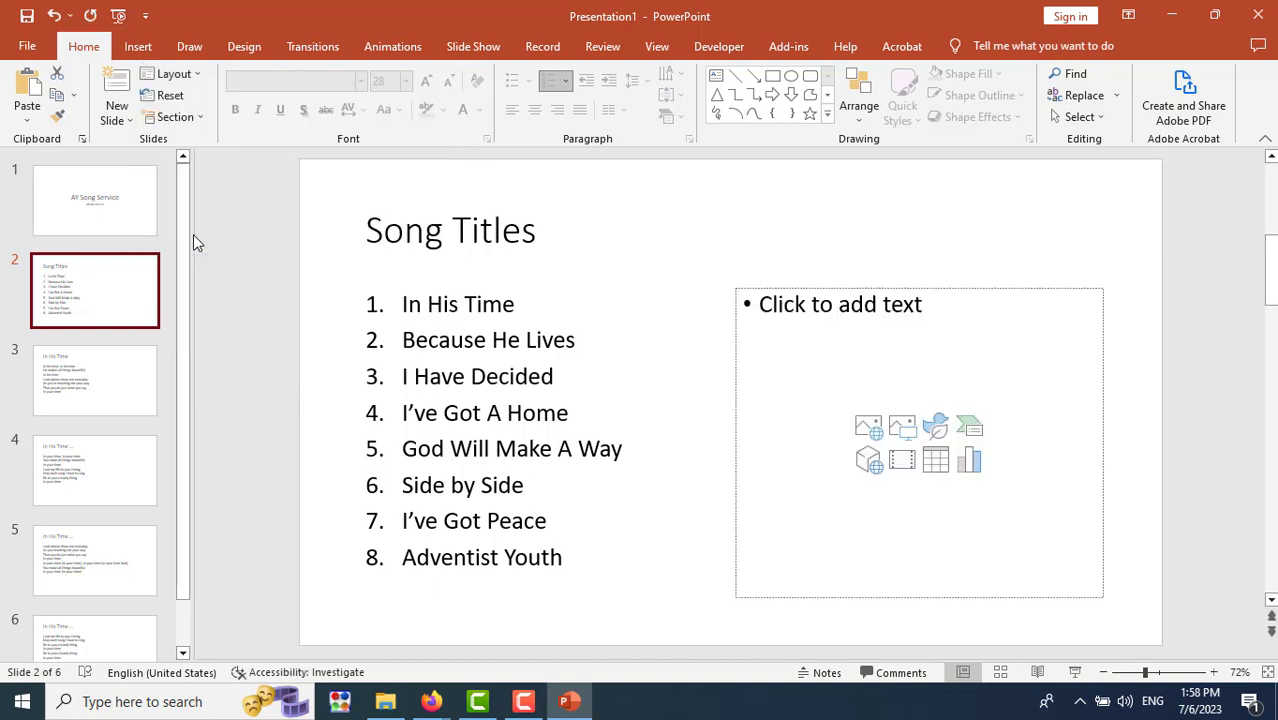
Type '9. He's Able' and '10. You Can Smile' in the right-hand text box.
{"action": "left_click", "coordinate": [771, 314]}
{"action": "key", "text": "BackSpace"}
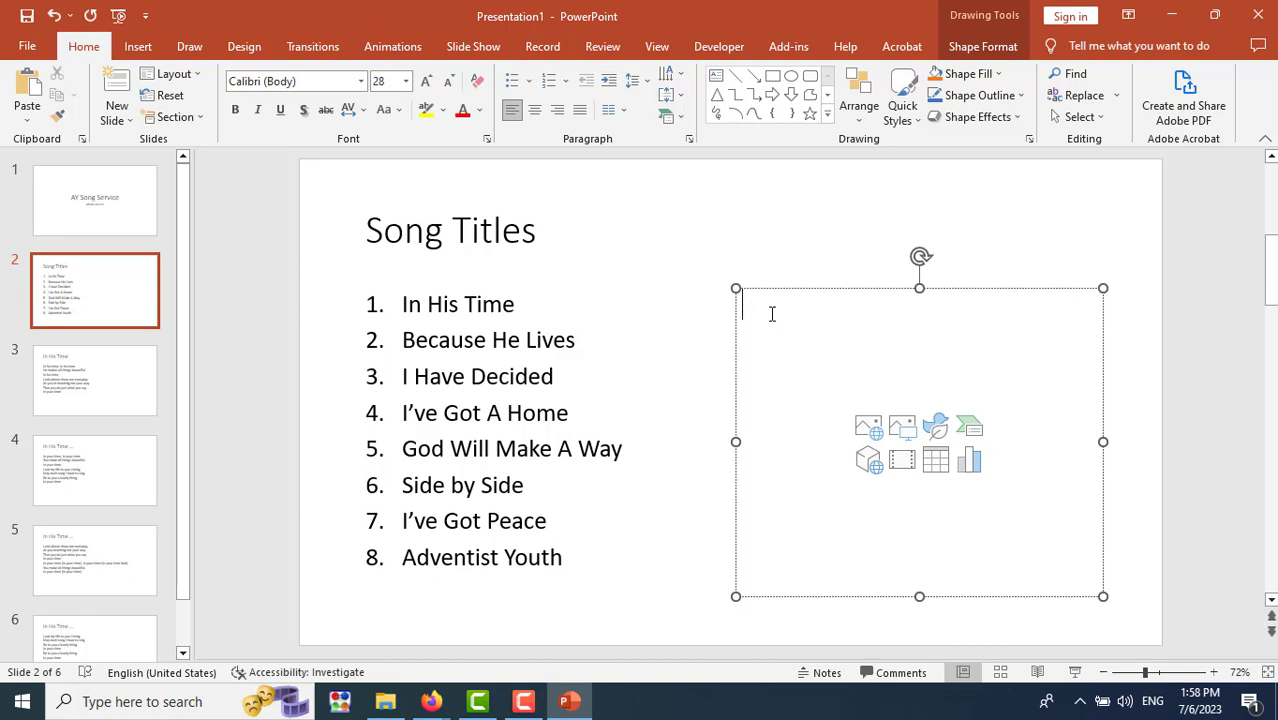
{"action": "type", "text": "9."}
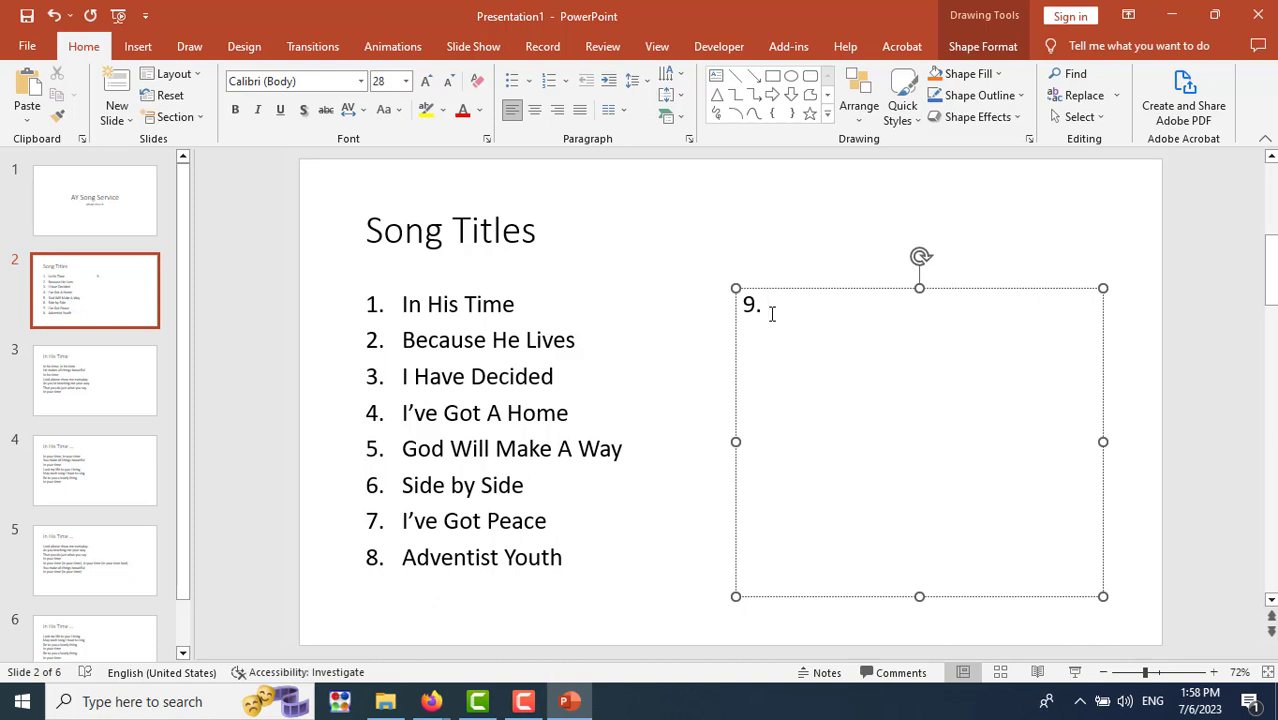
{"action": "type", "text": "He's Abl"}
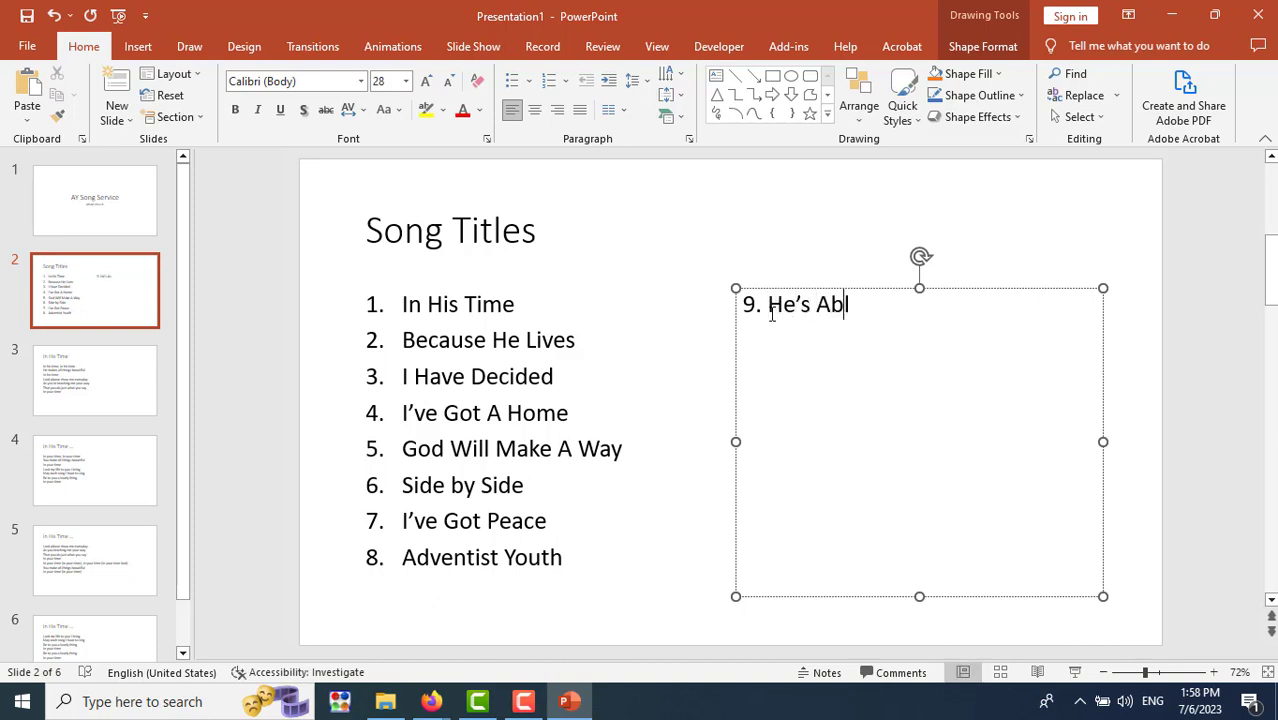
{"action": "type", "text": "e"}
{"action": "key", "text": "Return"}
{"action": "type", "text": "10."}
{"action": "type", "text": "You c"}
{"action": "key", "text": "BackSpace"}
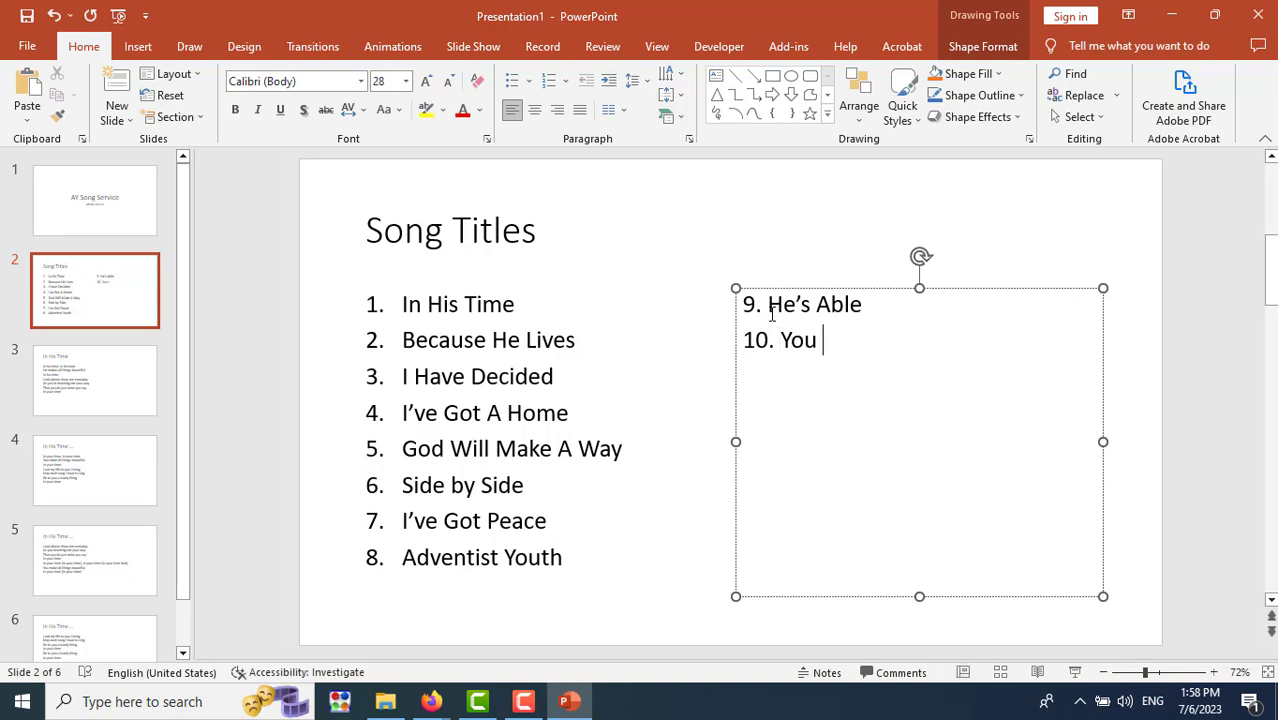
{"action": "type", "text": "Can Smi"}
{"action": "key", "text": "BackSpace"}
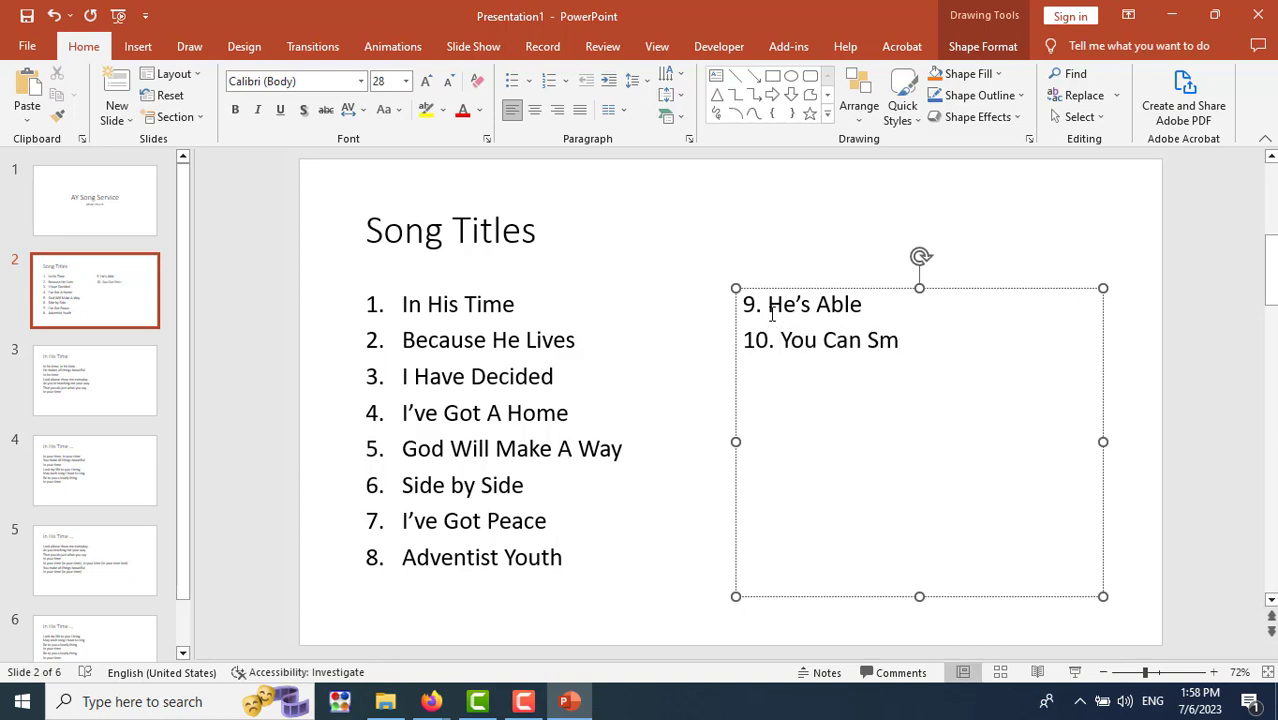
{"action": "type", "text": "ile"}
{"action": "left_click", "coordinate": [184, 630]}
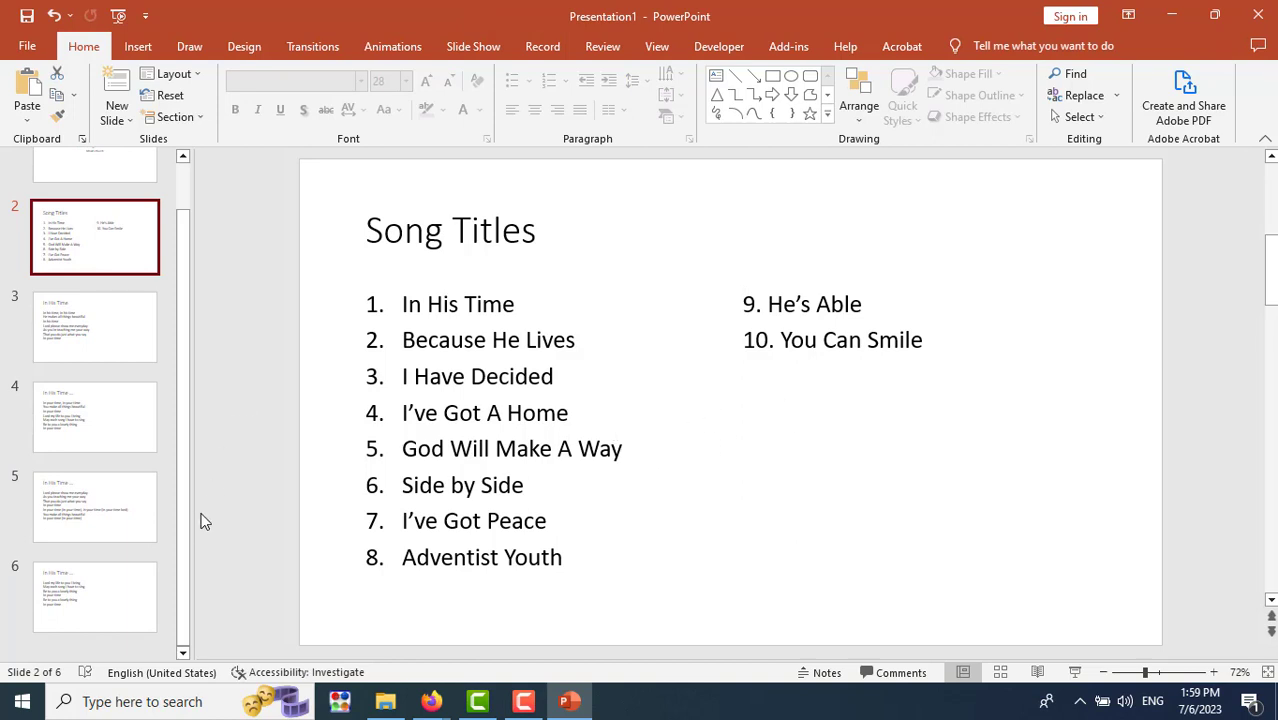
Add a new blank seventh slide after the last lyrics slide.
{"action": "left_click", "coordinate": [114, 337]}
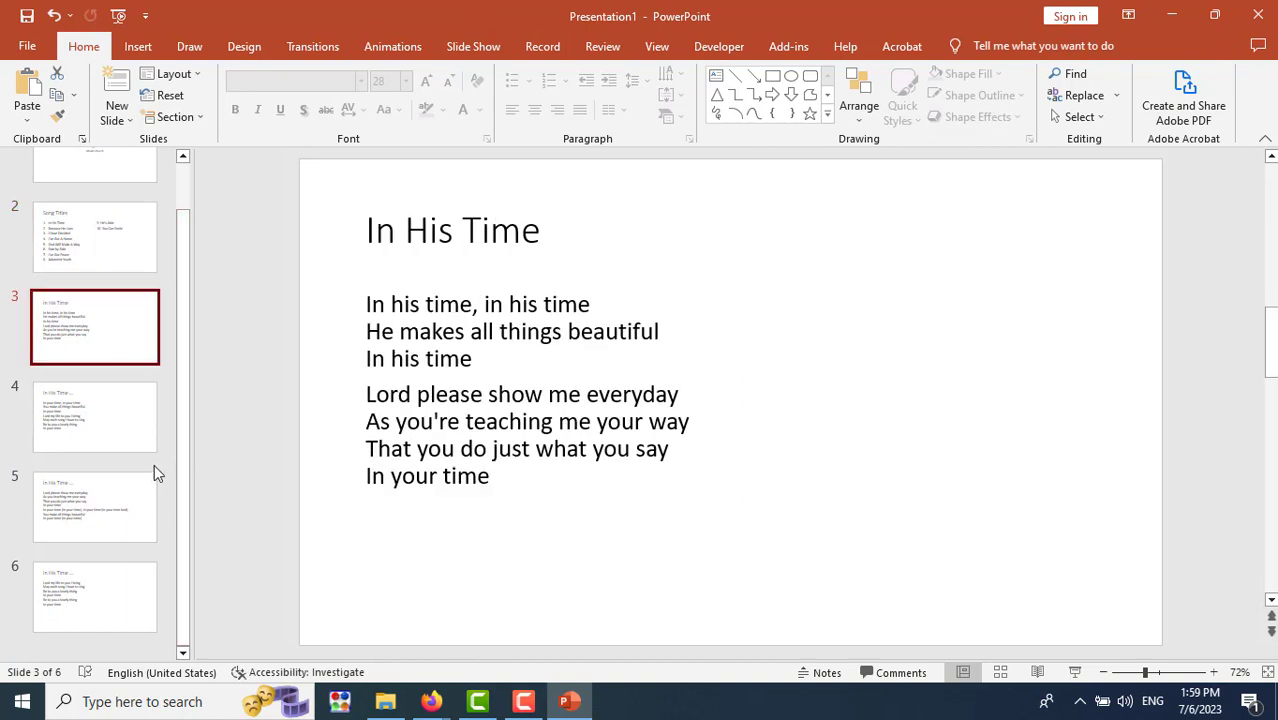
{"action": "left_click", "coordinate": [97, 420]}
{"action": "left_click", "coordinate": [117, 520]}
{"action": "left_click", "coordinate": [117, 618]}
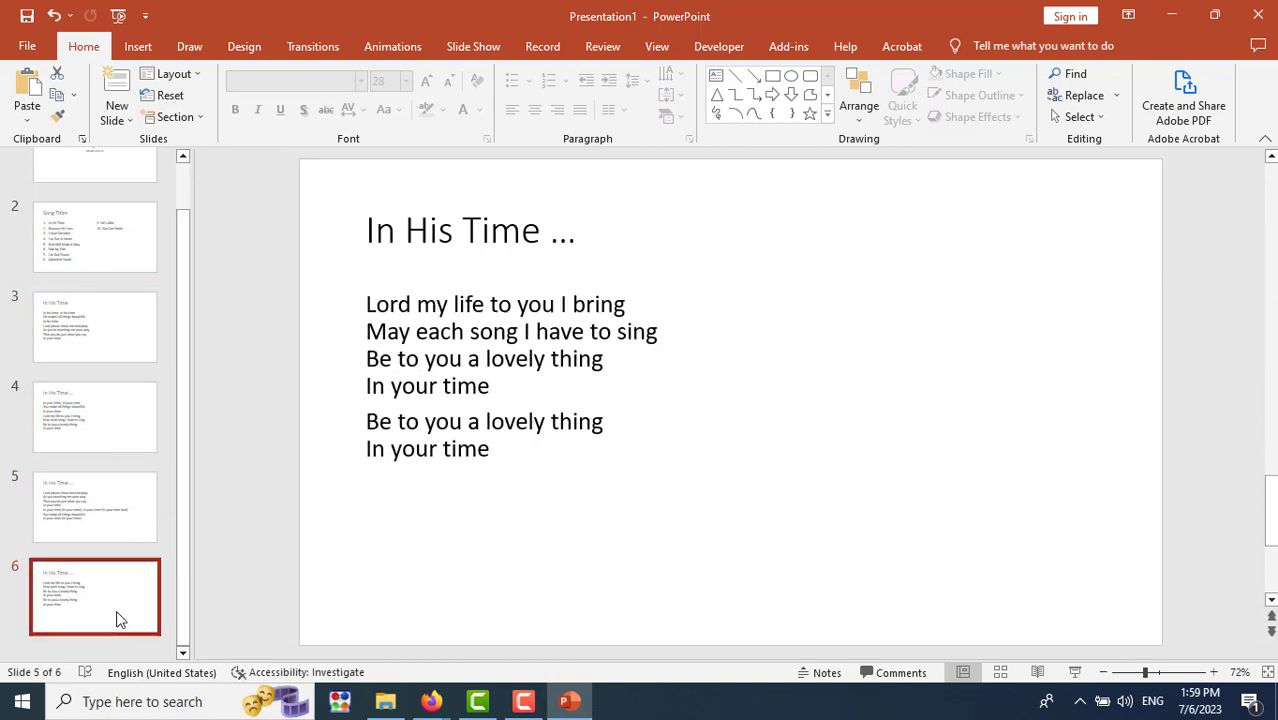
{"action": "left_click", "coordinate": [148, 340]}
{"action": "left_click", "coordinate": [120, 414]}
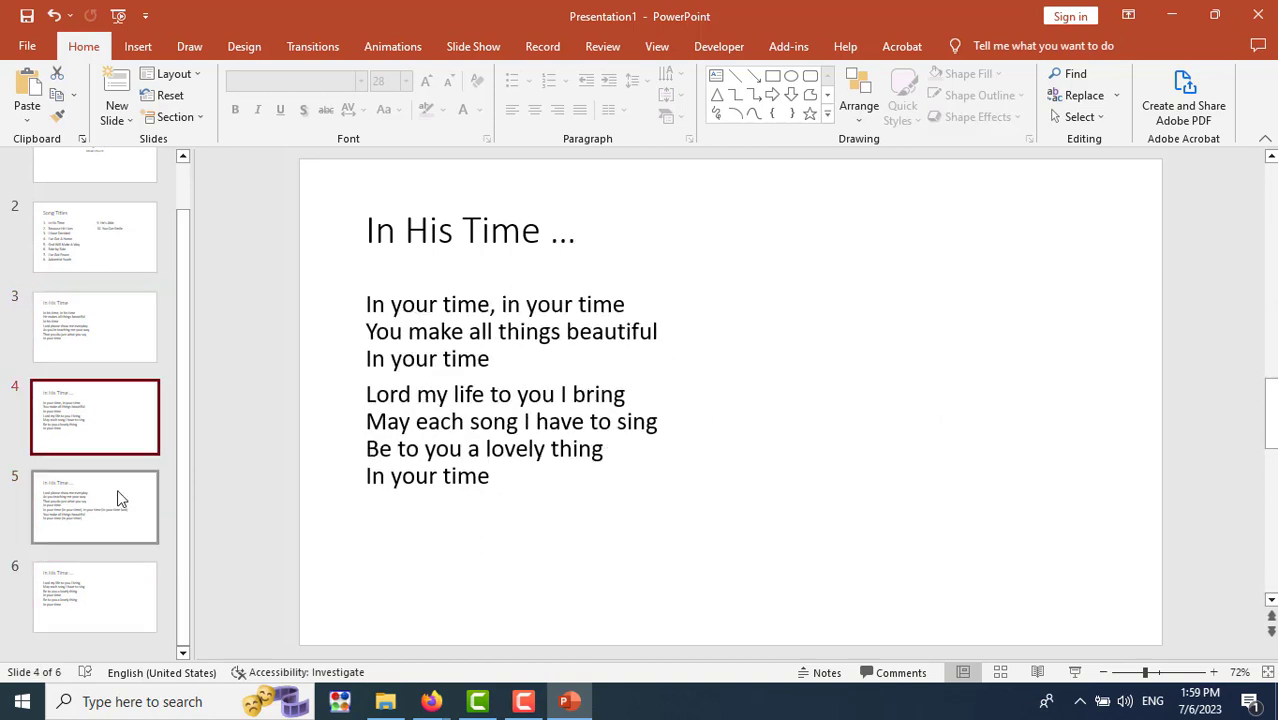
{"action": "left_click", "coordinate": [131, 264]}
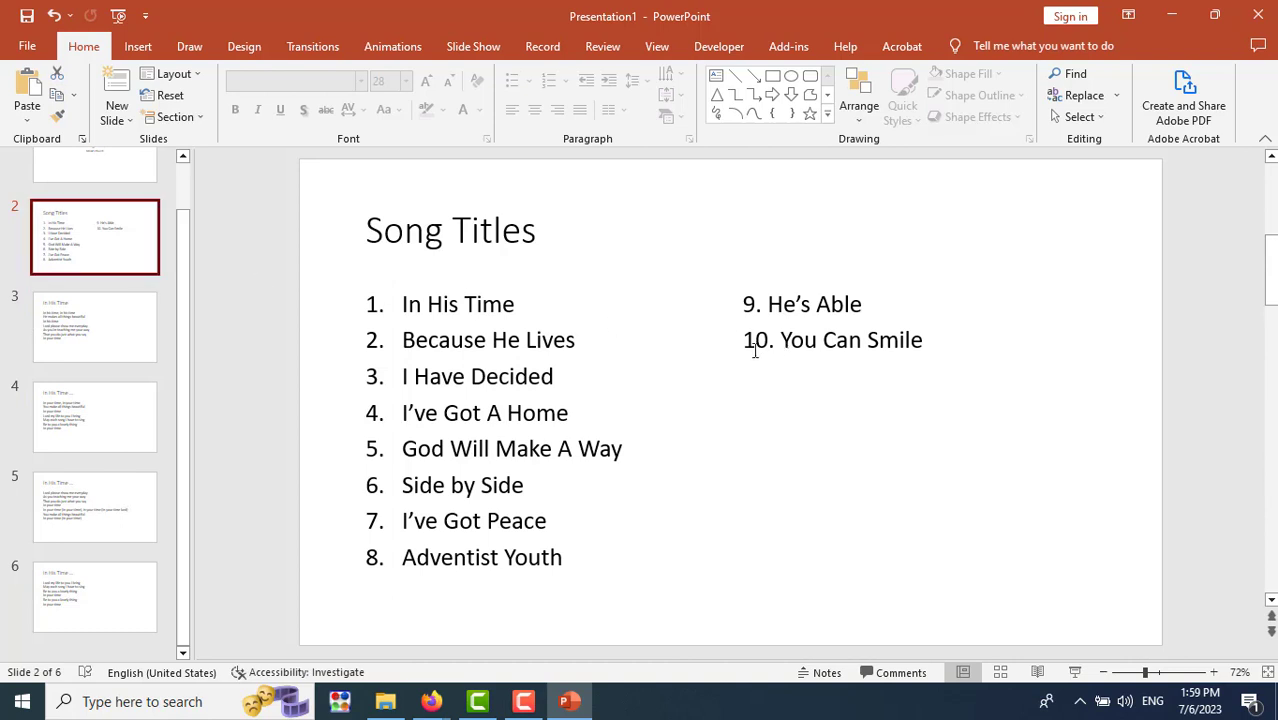
{"action": "left_click", "coordinate": [105, 620]}
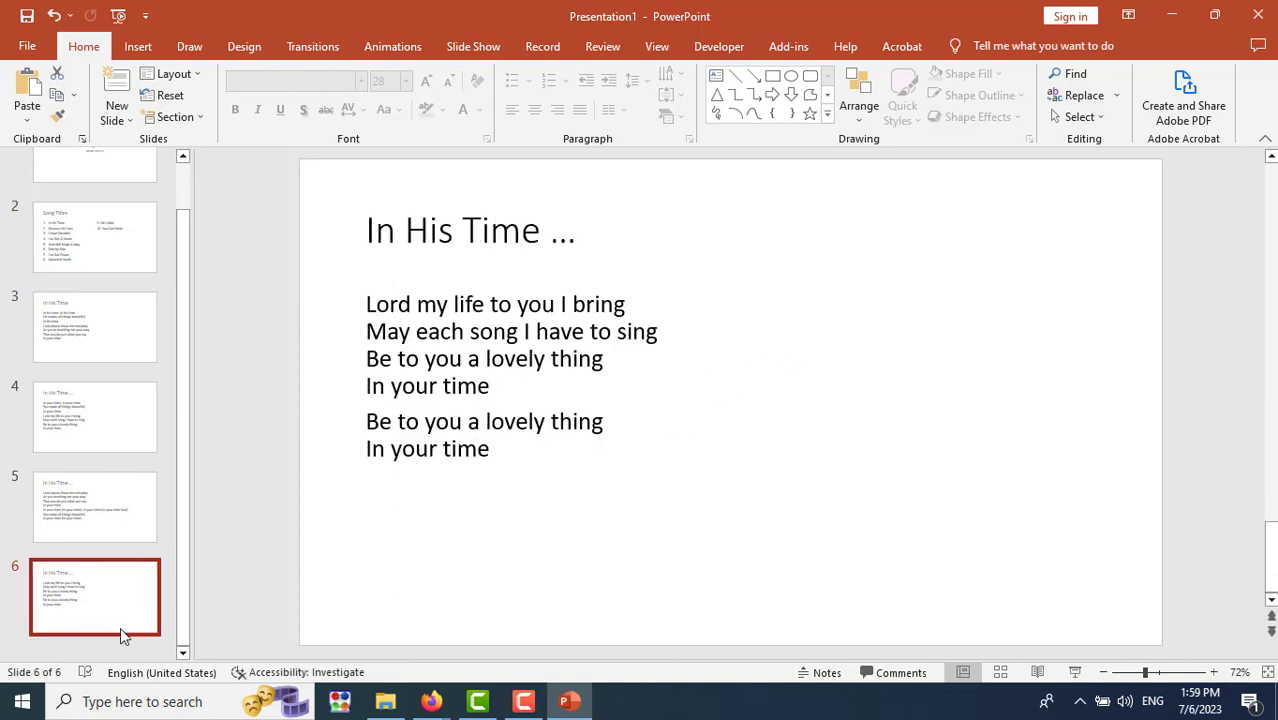
{"action": "left_click", "coordinate": [119, 82]}
{"action": "left_click_drag", "start_coordinate": [186, 298], "coordinate": [192, 158]}
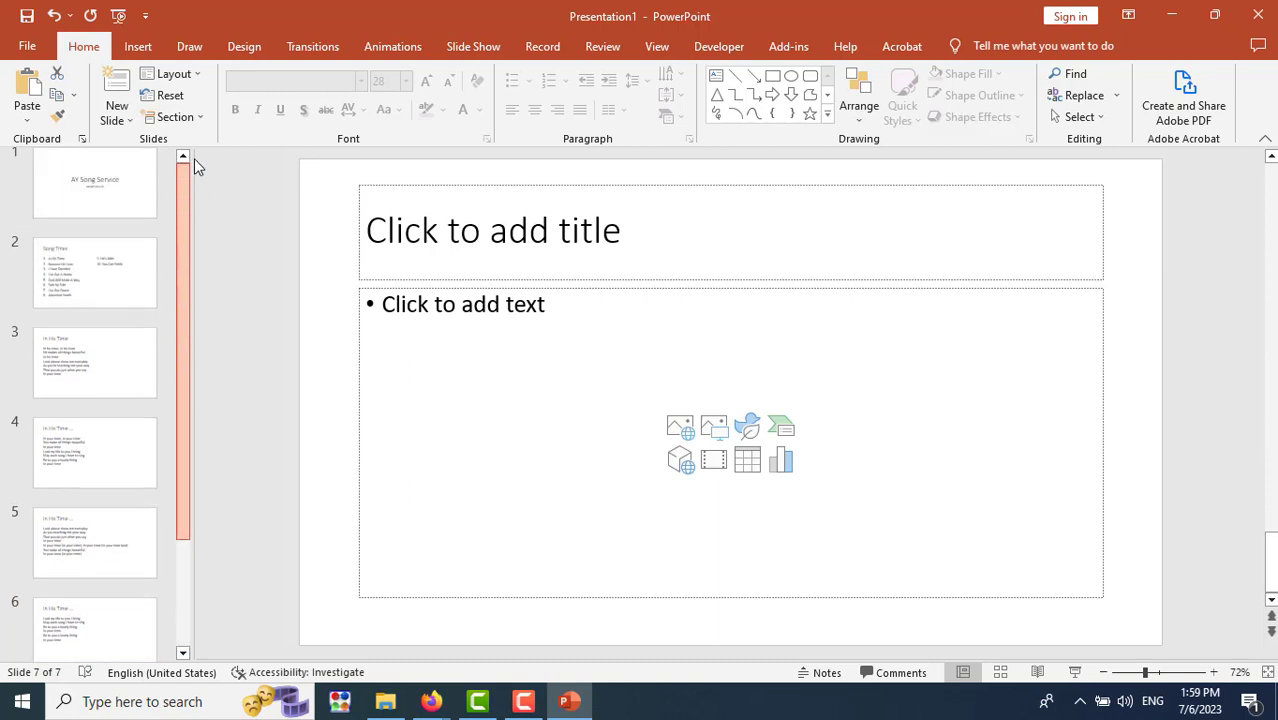
{"action": "left_click", "coordinate": [108, 287]}
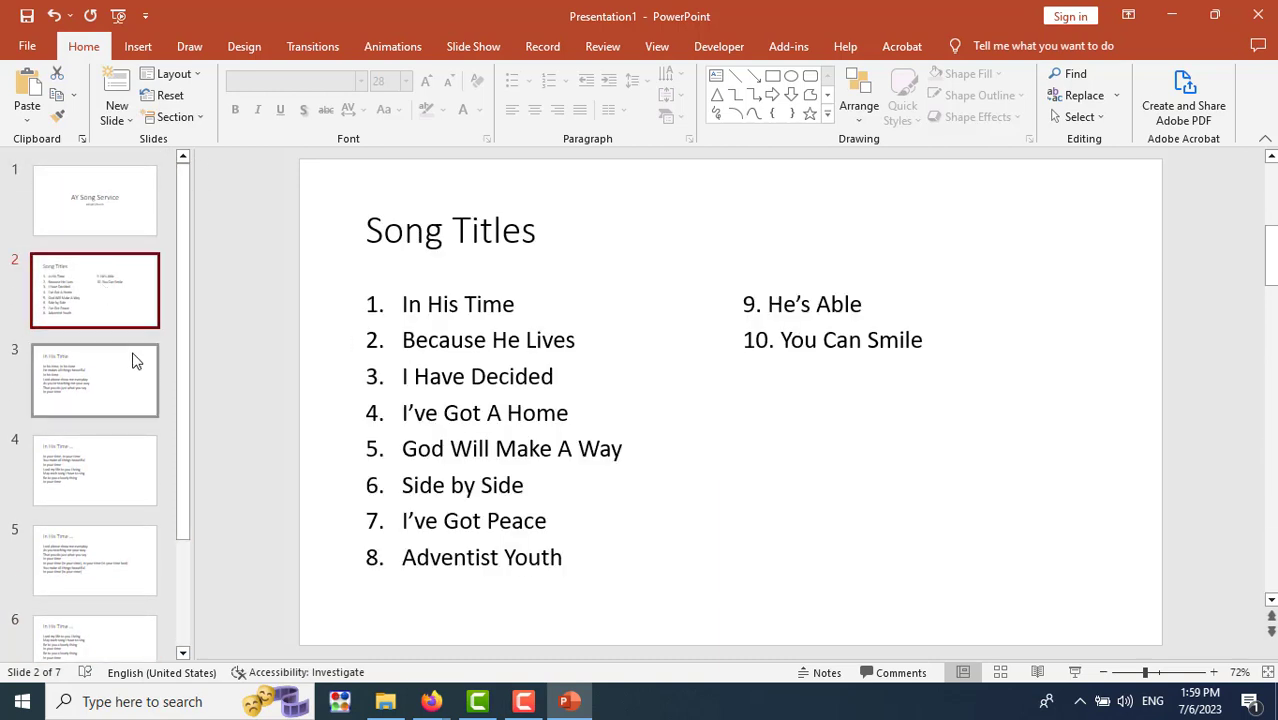
{"action": "scroll", "coordinate": [135, 400], "scroll_direction": "down", "scroll_amount": 3}
{"action": "left_click", "coordinate": [133, 600]}
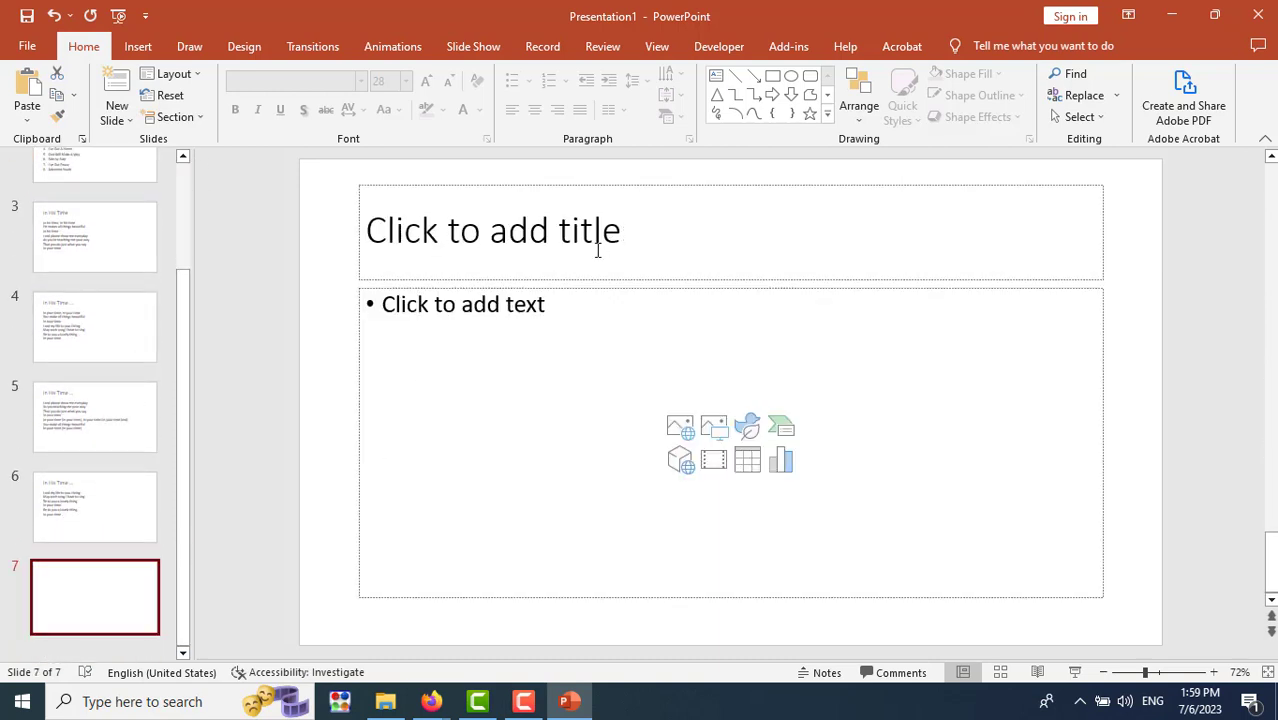
Title the new slide '2. Because He Lives', correcting the 'Livs' typo.
{"action": "left_click", "coordinate": [597, 240]}
{"action": "type", "text": "2."}
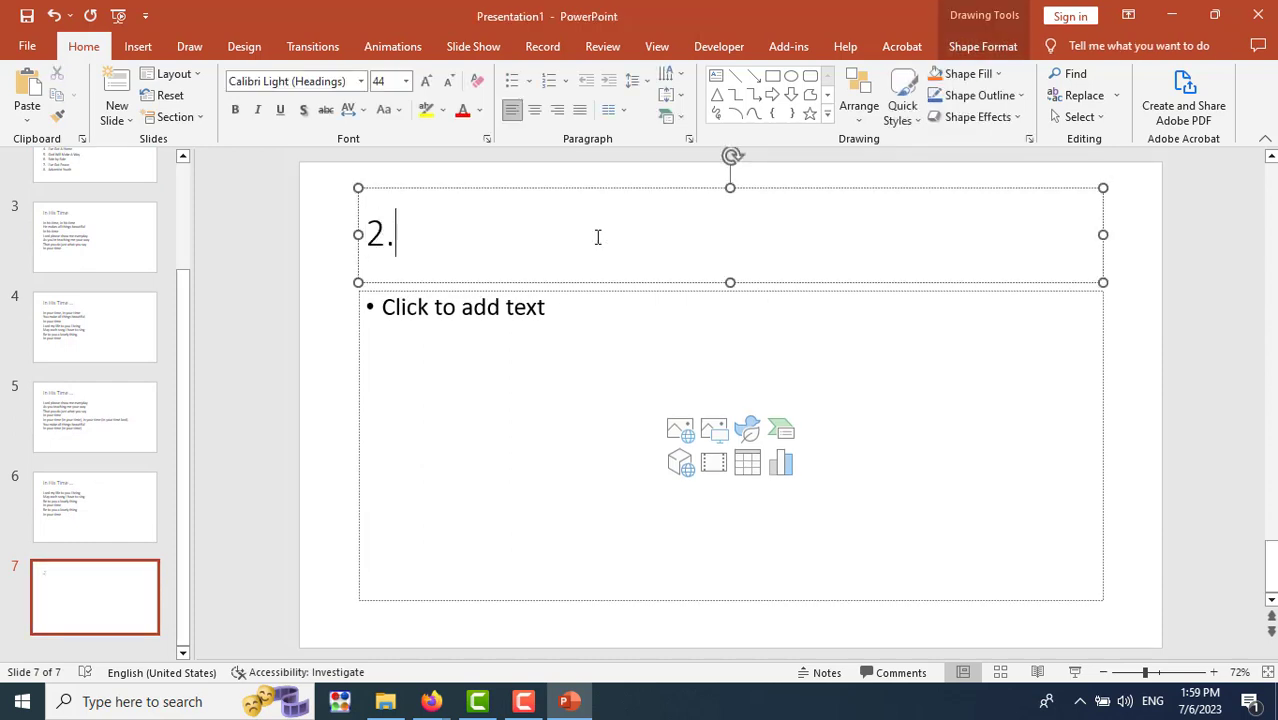
{"action": "type", "text": " Beca"}
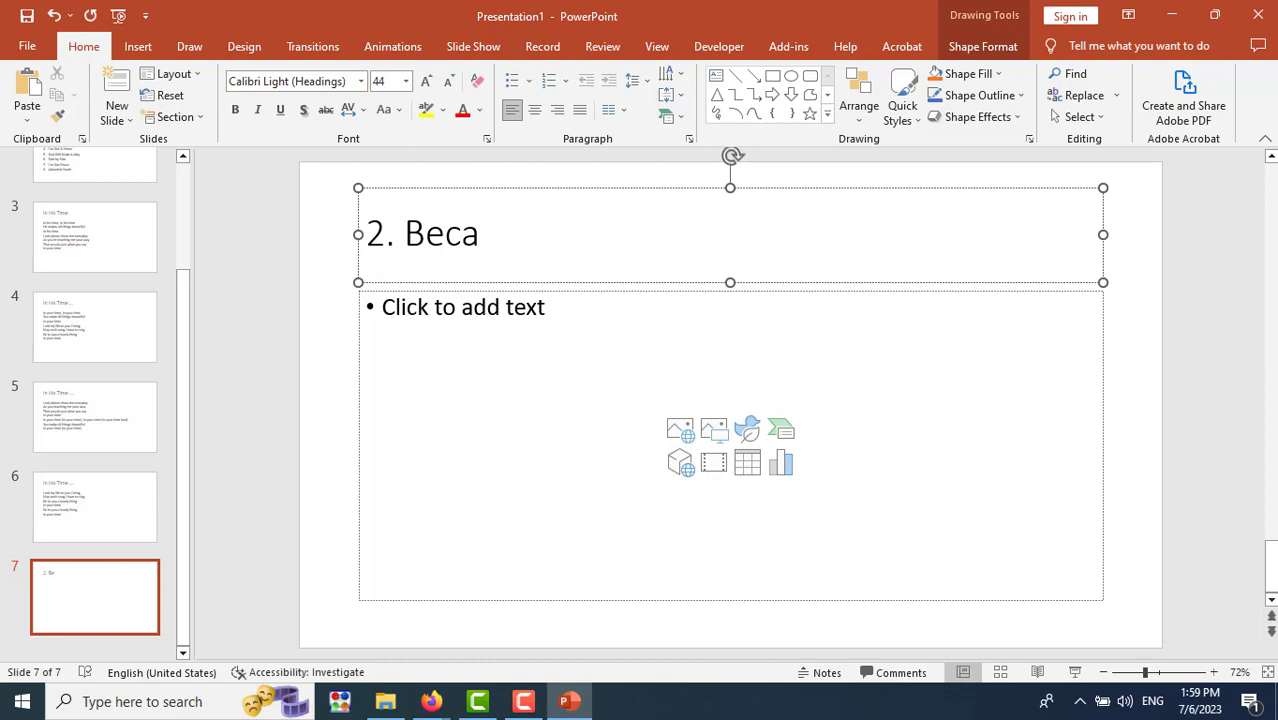
{"action": "type", "text": "use"}
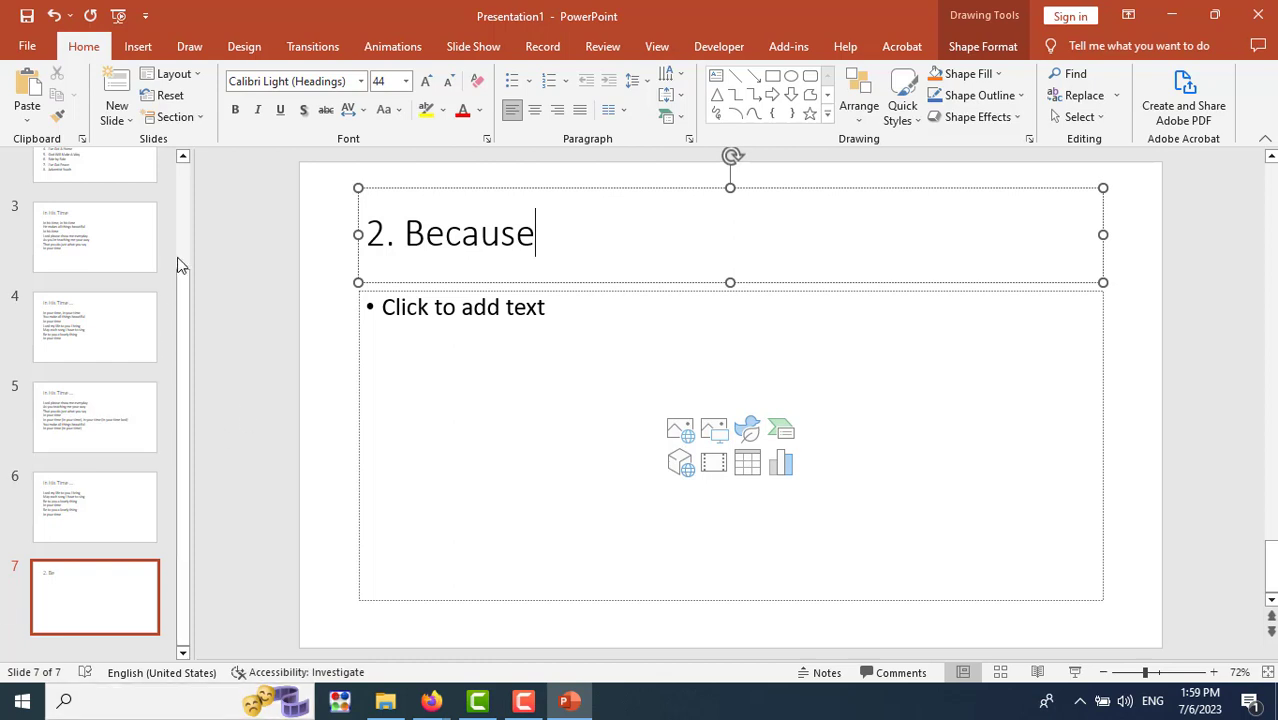
{"action": "mouse_move", "coordinate": [183, 247]}
{"action": "type", "text": "He Livs"}
{"action": "left_click", "coordinate": [185, 245]}
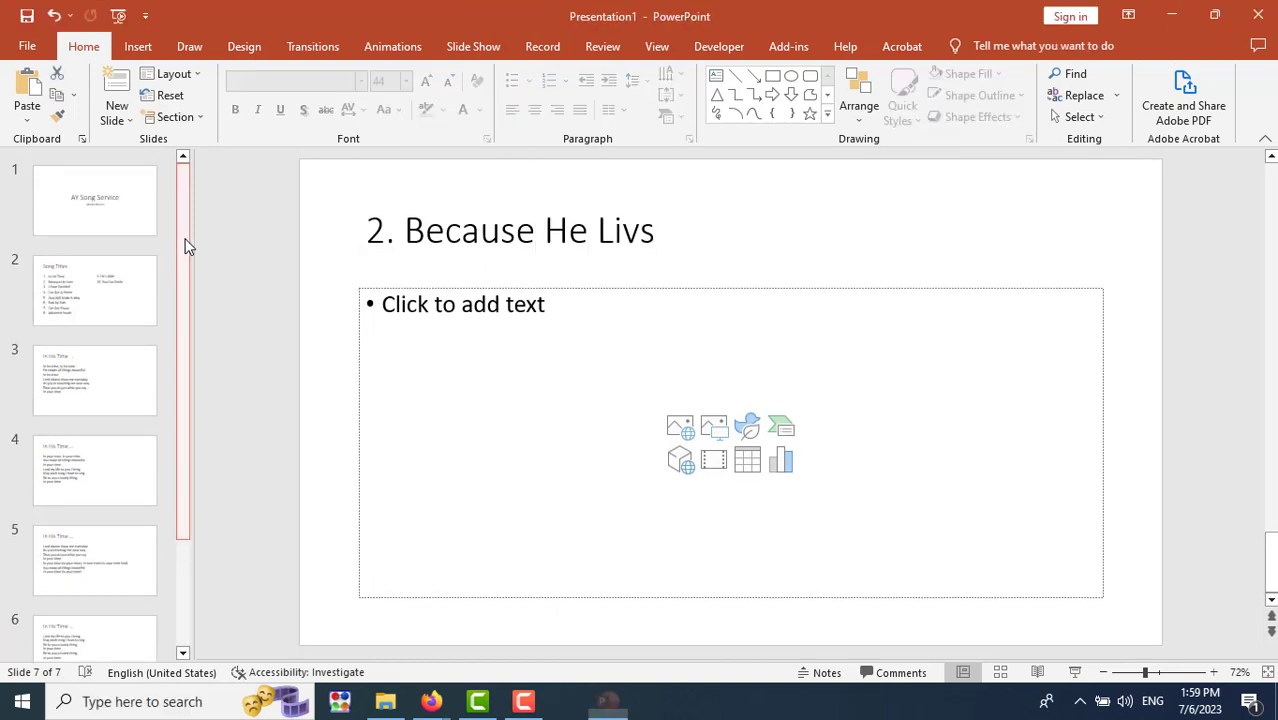
{"action": "left_click", "coordinate": [636, 234]}
{"action": "type", "text": "e"}
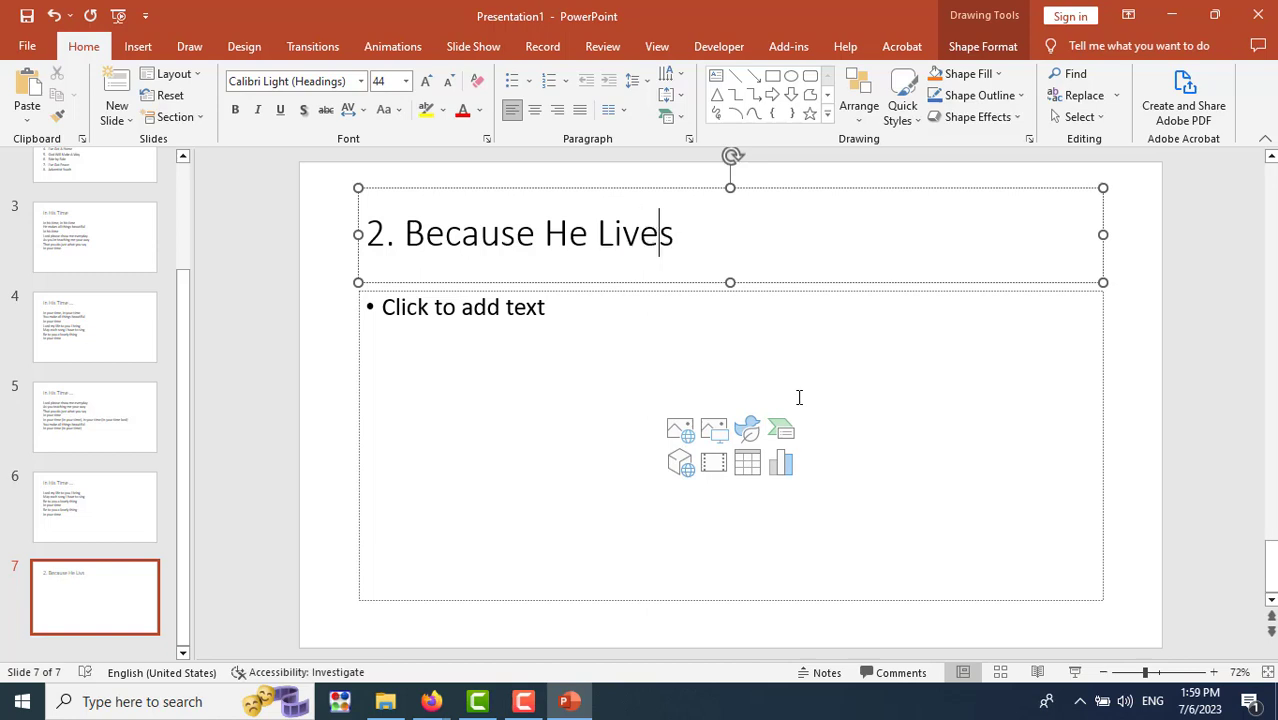
Prefix the slide 3 title with '1.' so it reads '1. In His Time'.
{"action": "left_click", "coordinate": [104, 250]}
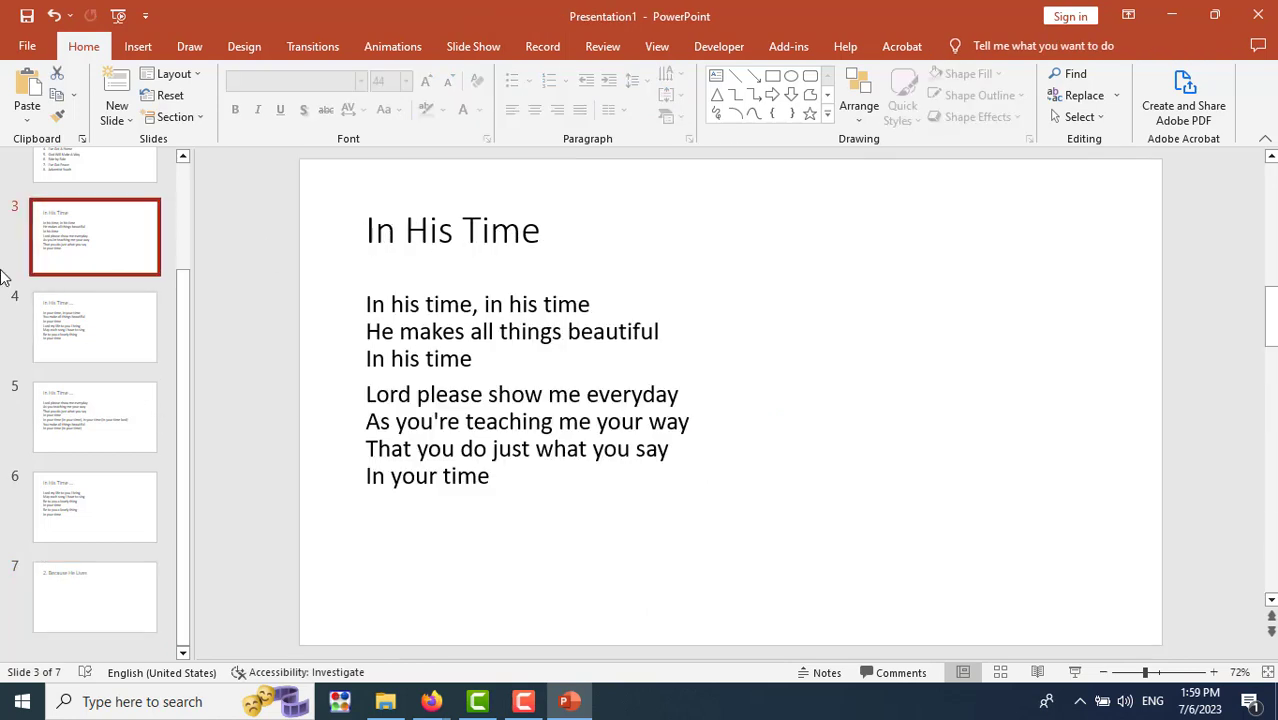
{"action": "scroll", "coordinate": [121, 352], "scroll_direction": "up", "scroll_amount": 3}
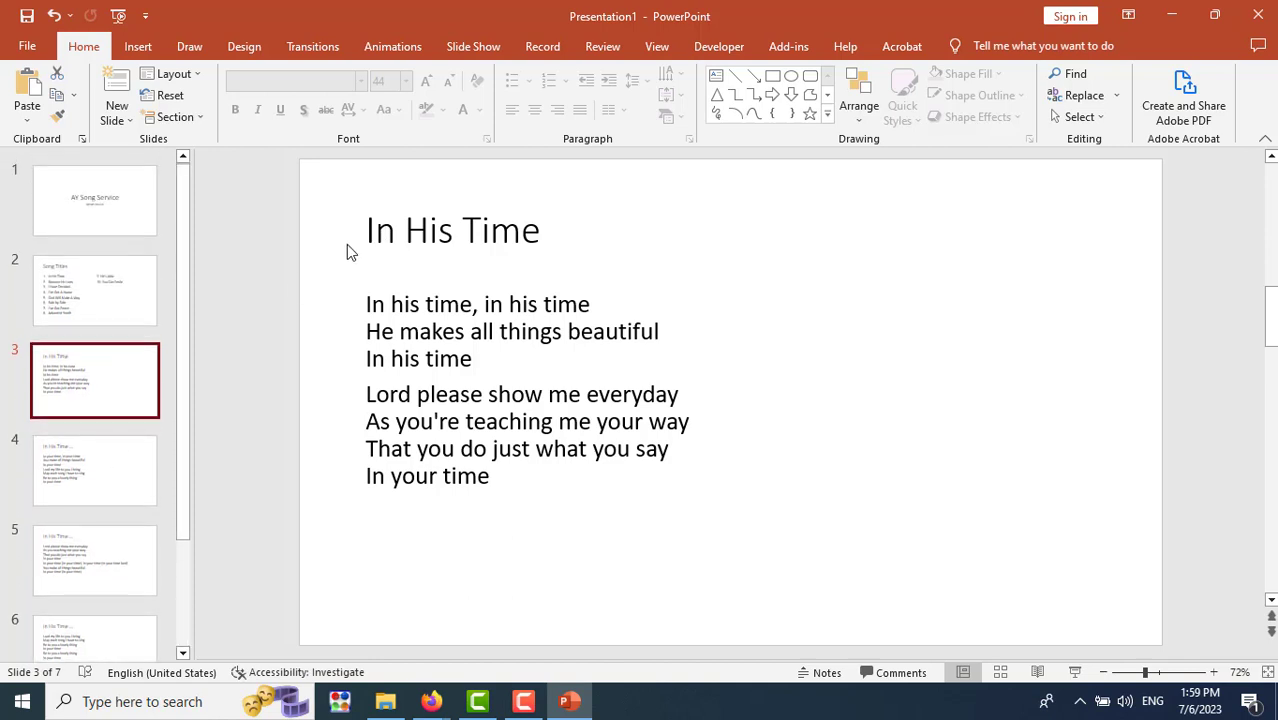
{"action": "left_click", "coordinate": [370, 228]}
{"action": "type", "text": "1"}
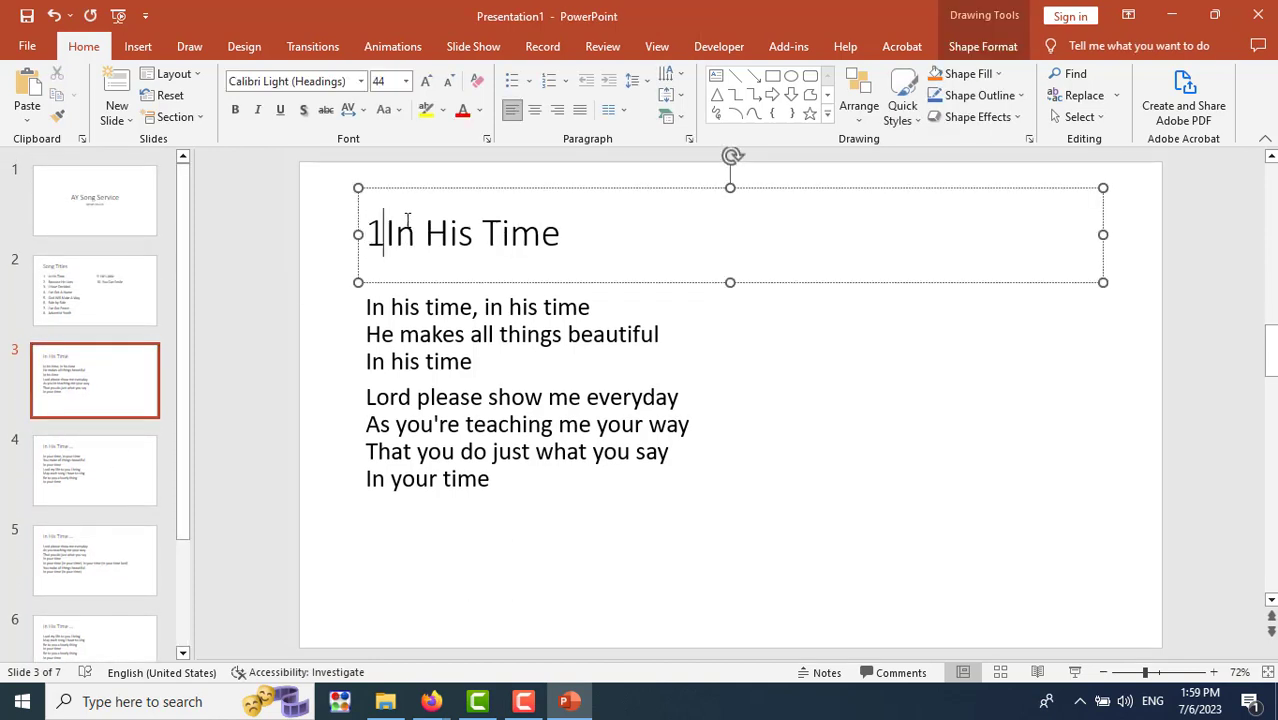
{"action": "type", "text": "."}
{"action": "scroll", "coordinate": [100, 525], "scroll_direction": "down", "scroll_amount": 4}
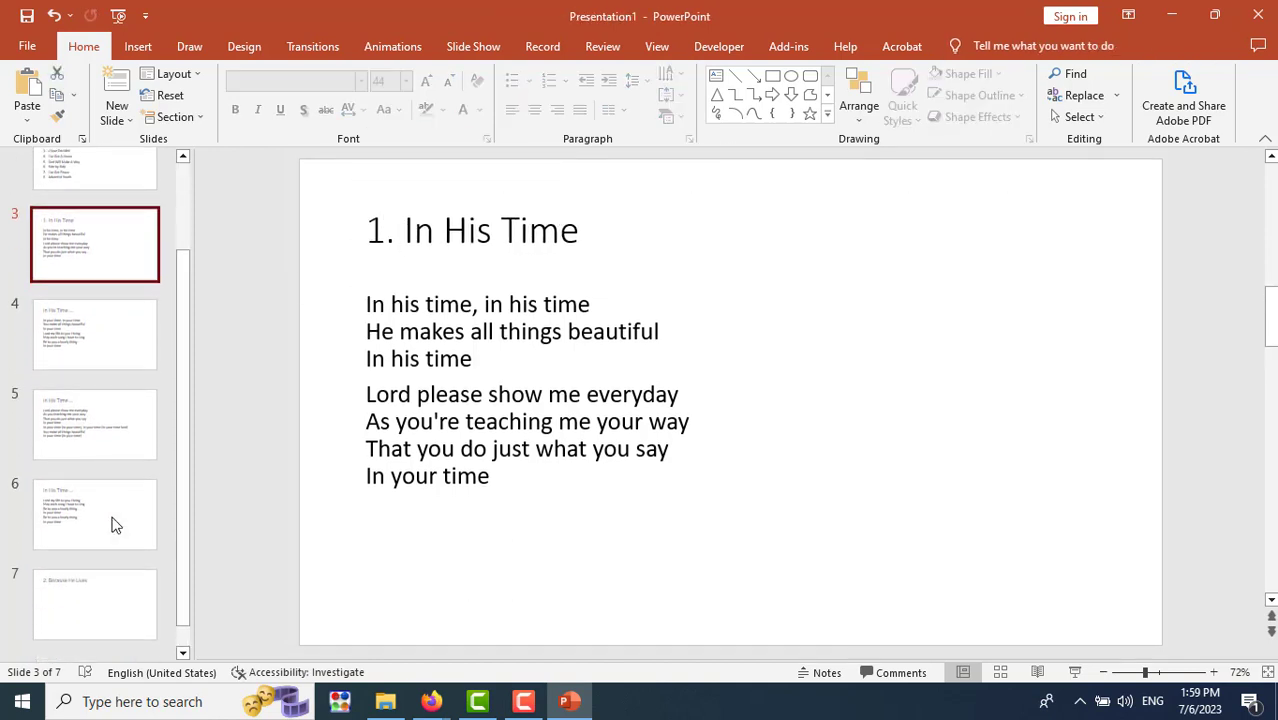
{"action": "scroll", "coordinate": [111, 523], "scroll_direction": "down", "scroll_amount": 1}
{"action": "left_click", "coordinate": [110, 590]}
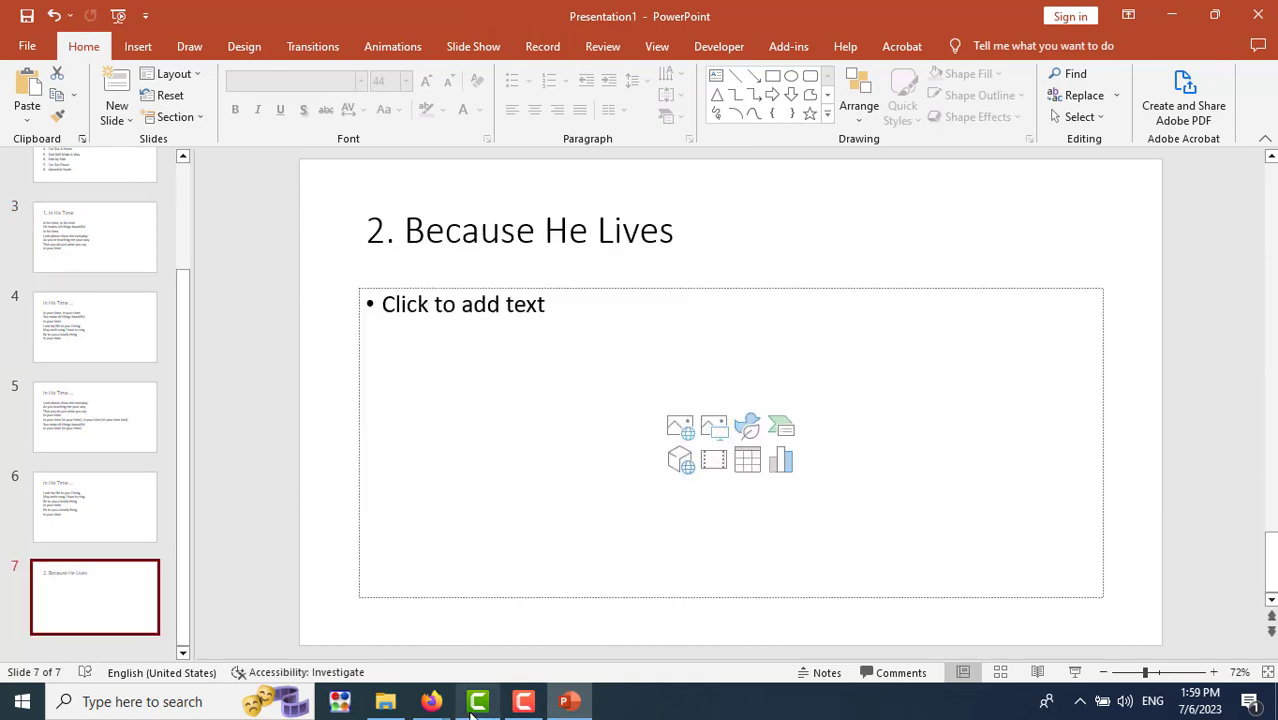
{"action": "mouse_move", "coordinate": [431, 702]}
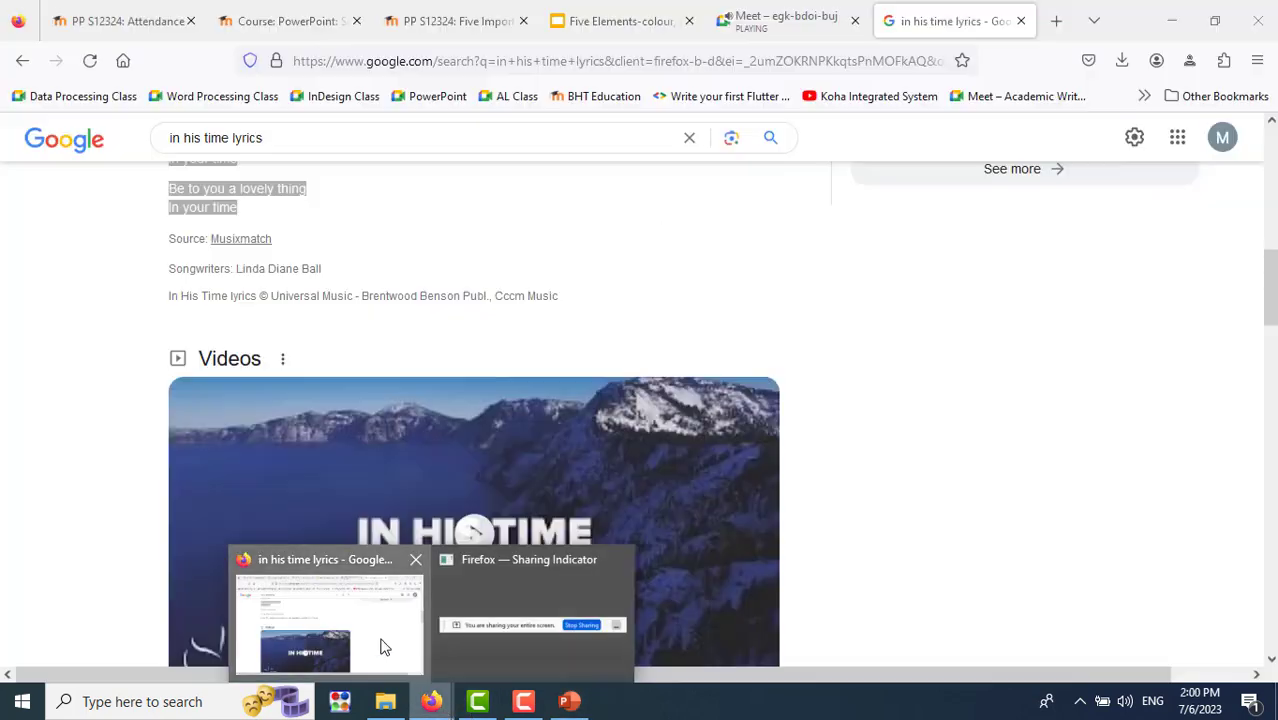
Change the Google search to 'because he lives lyrics' and run it.
{"action": "left_click", "coordinate": [380, 645]}
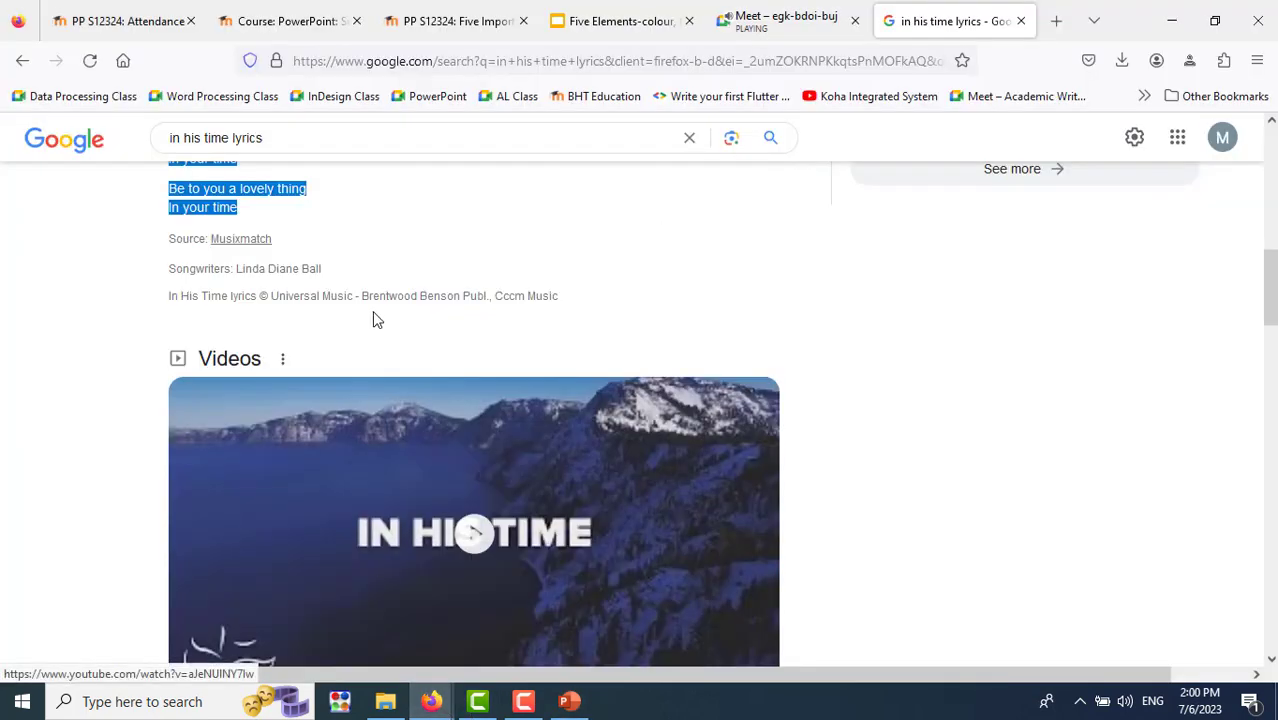
{"action": "scroll", "coordinate": [375, 317], "scroll_direction": "up", "scroll_amount": 8}
{"action": "scroll", "coordinate": [370, 310], "scroll_direction": "up", "scroll_amount": 2}
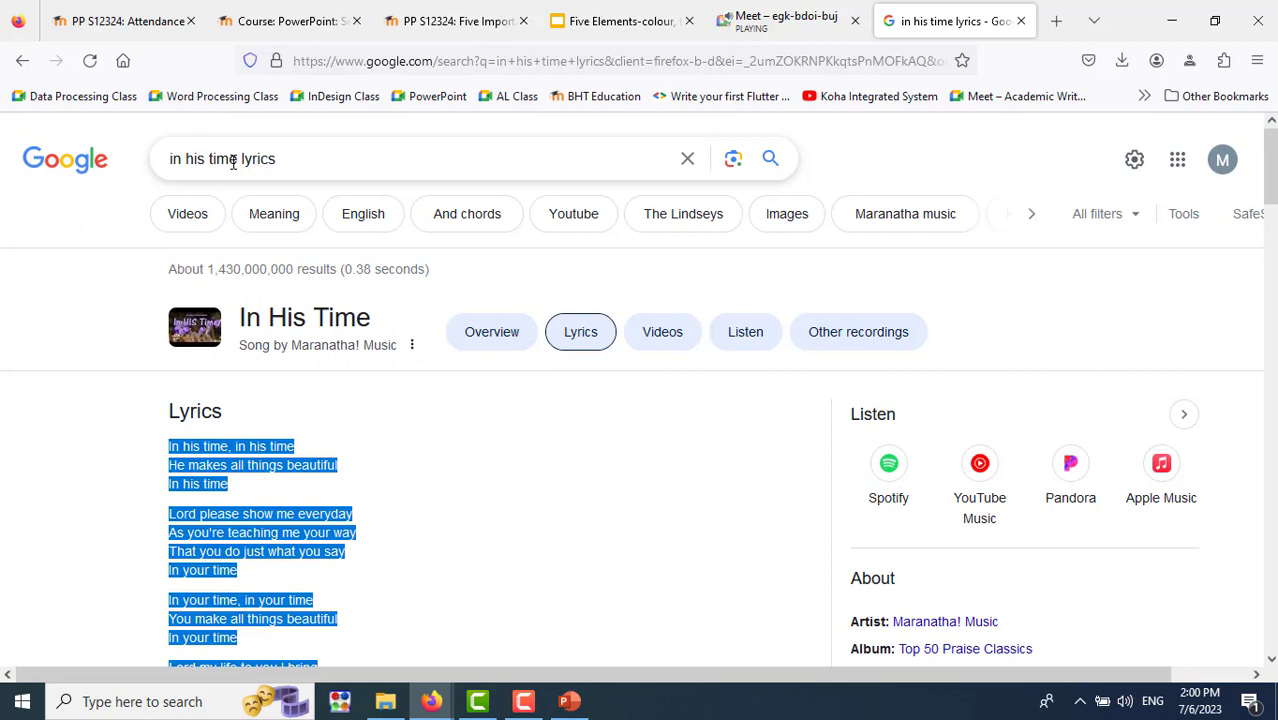
{"action": "left_click_drag", "start_coordinate": [232, 160], "coordinate": [83, 131]}
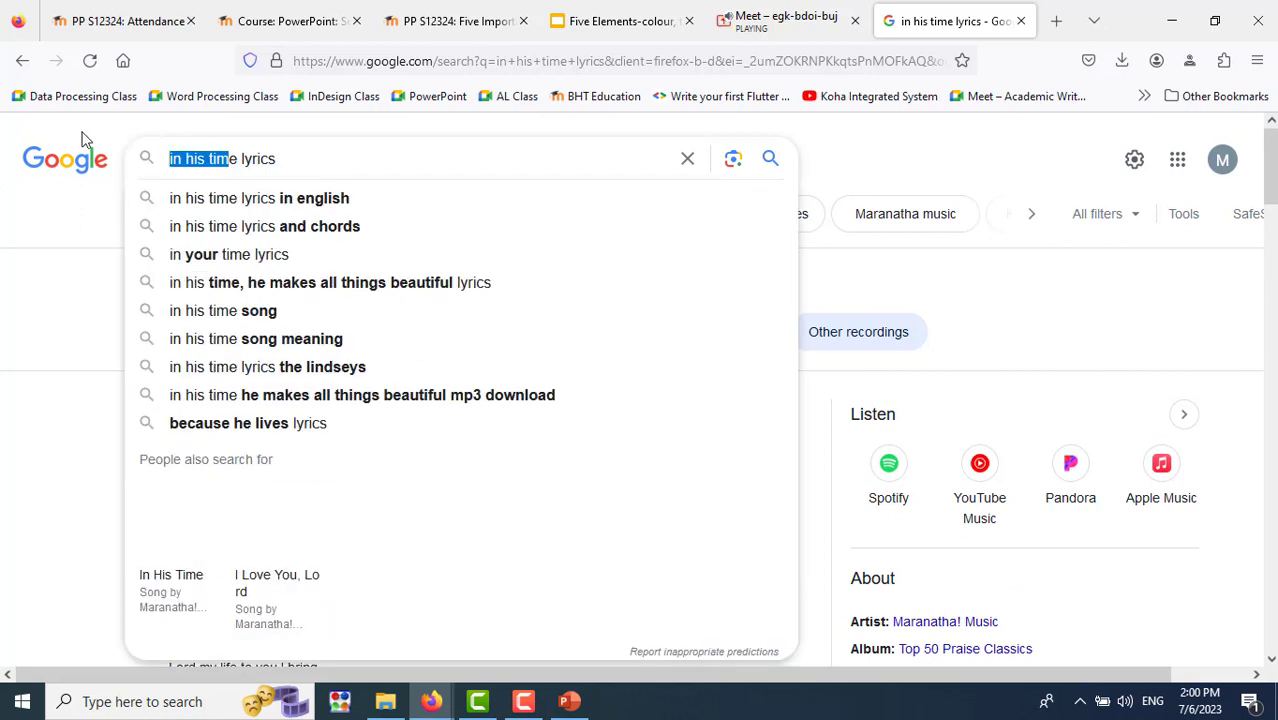
{"action": "type", "text": "B"}
{"action": "key", "text": "Right"}
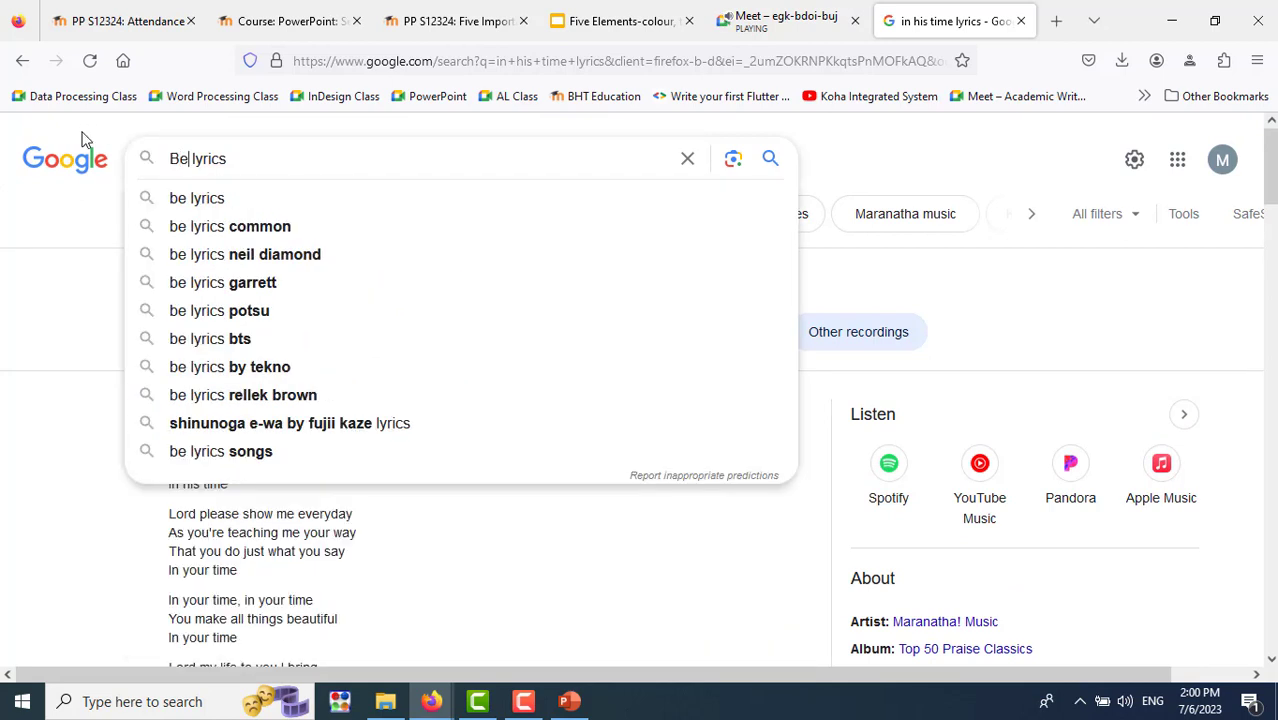
{"action": "type", "text": "cause"}
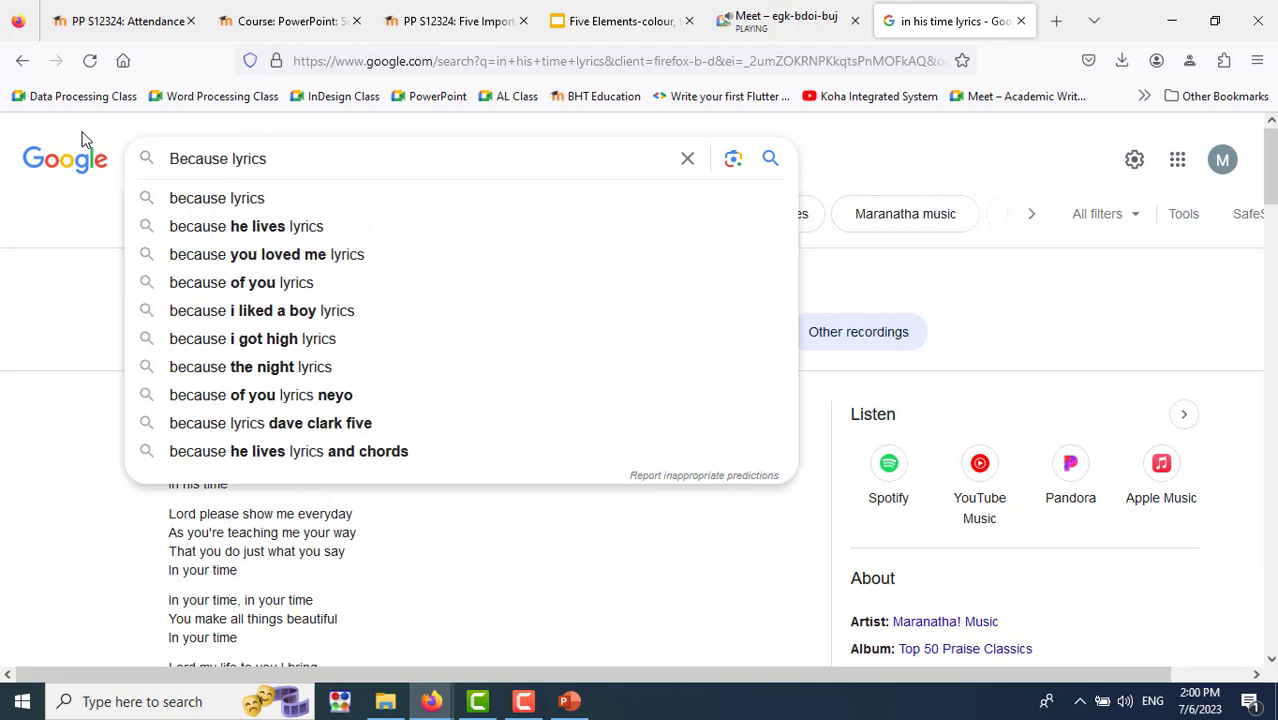
{"action": "left_click", "coordinate": [194, 227]}
Select and copy the Because He Lives lyrics from the search results.
{"action": "scroll", "coordinate": [300, 460], "scroll_direction": "down", "scroll_amount": 2}
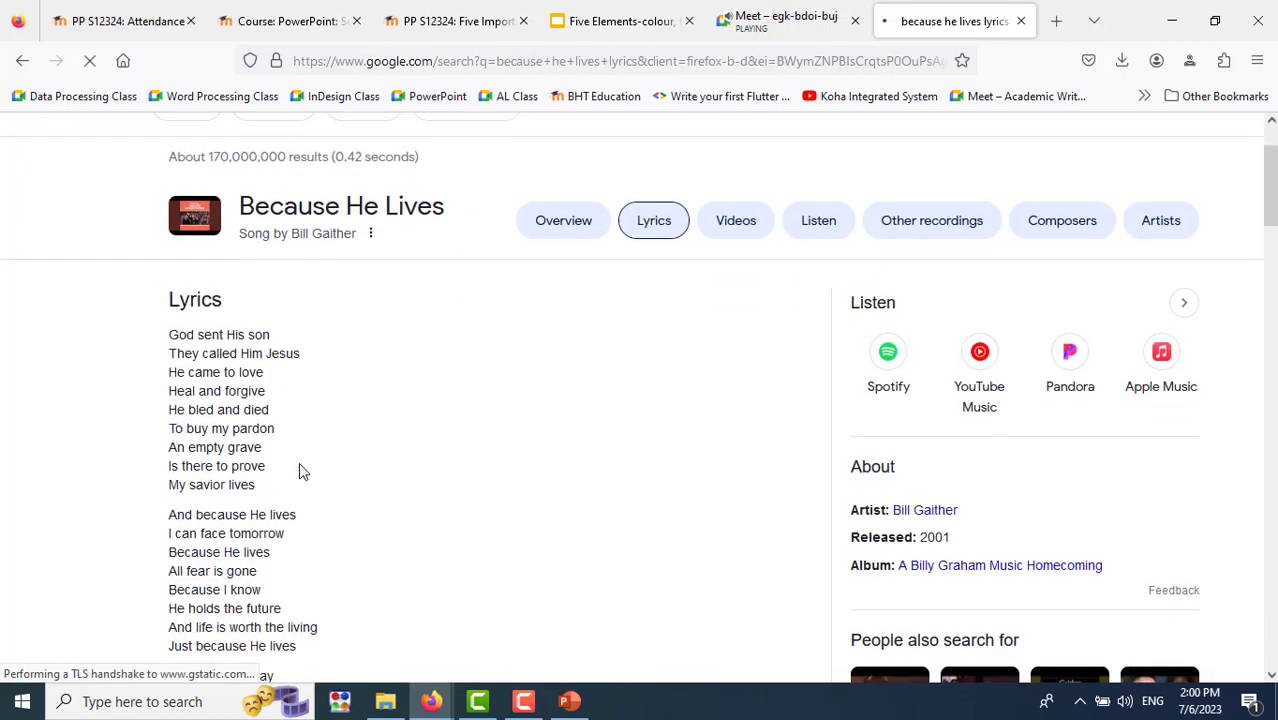
{"action": "scroll", "coordinate": [300, 445], "scroll_direction": "down", "scroll_amount": 5}
{"action": "scroll", "coordinate": [300, 445], "scroll_direction": "down", "scroll_amount": 4}
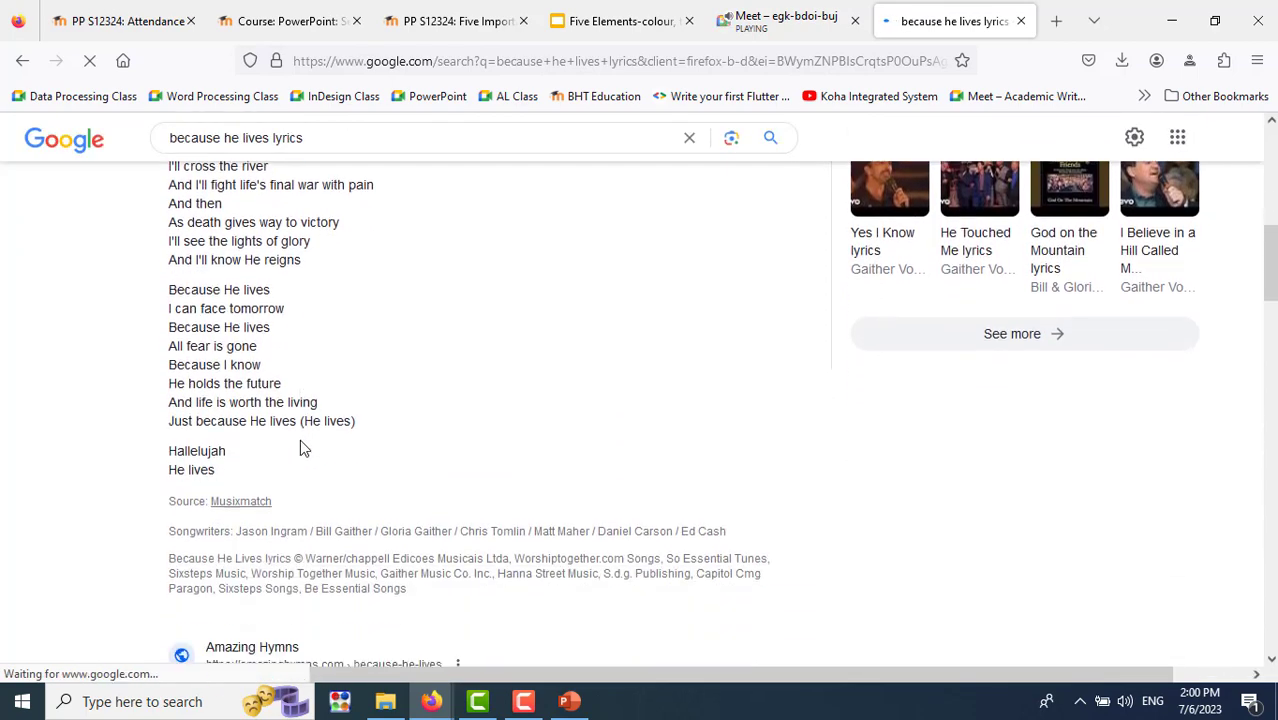
{"action": "scroll", "coordinate": [300, 439], "scroll_direction": "up", "scroll_amount": 1}
{"action": "scroll", "coordinate": [300, 439], "scroll_direction": "up", "scroll_amount": 2}
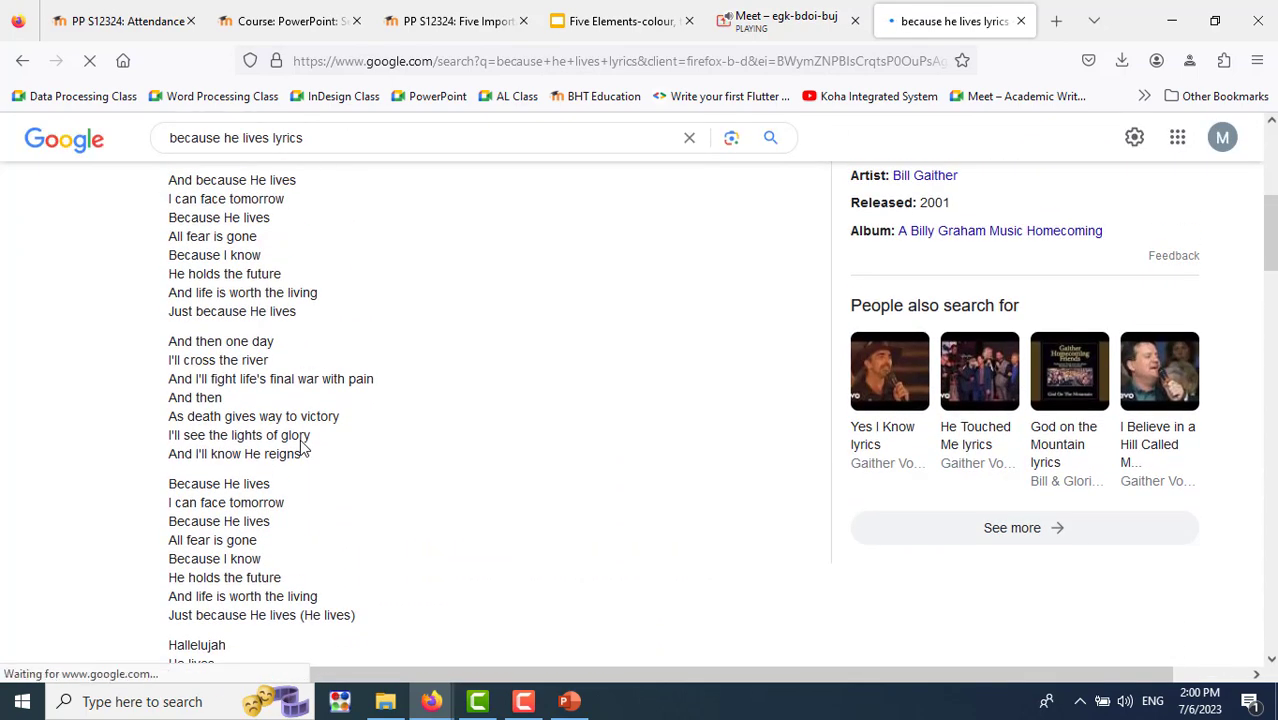
{"action": "scroll", "coordinate": [300, 439], "scroll_direction": "up", "scroll_amount": 2}
{"action": "scroll", "coordinate": [300, 439], "scroll_direction": "up", "scroll_amount": 2}
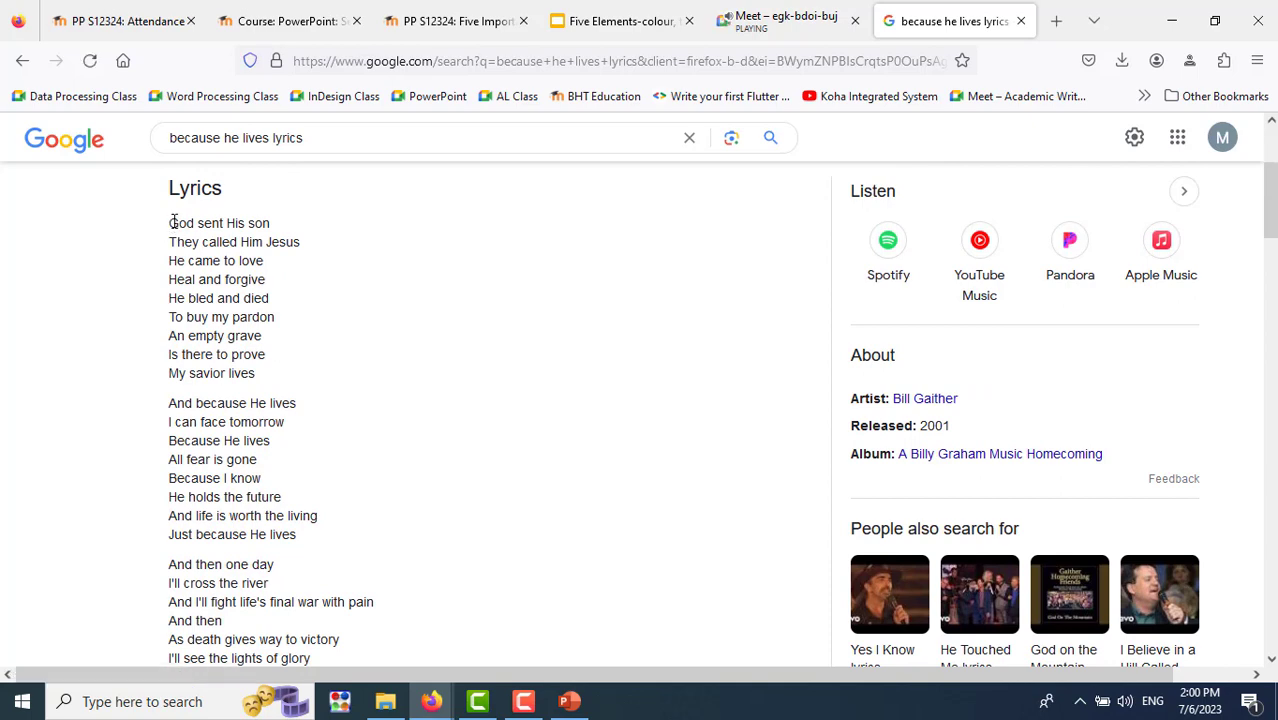
{"action": "mouse_move", "coordinate": [172, 222]}
{"action": "left_mouse_down"}
{"action": "mouse_move", "coordinate": [335, 657]}
{"action": "mouse_move", "coordinate": [366, 585]}
{"action": "left_mouse_up"}
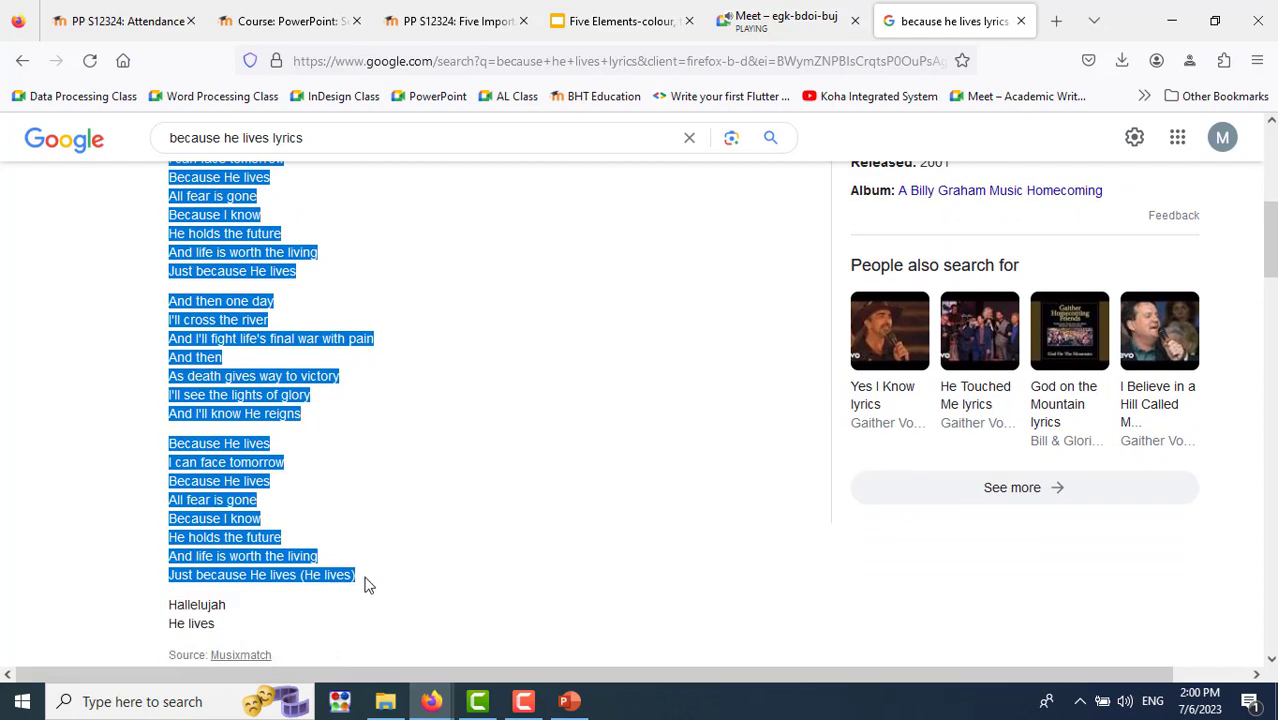
{"action": "right_click", "coordinate": [190, 511]}
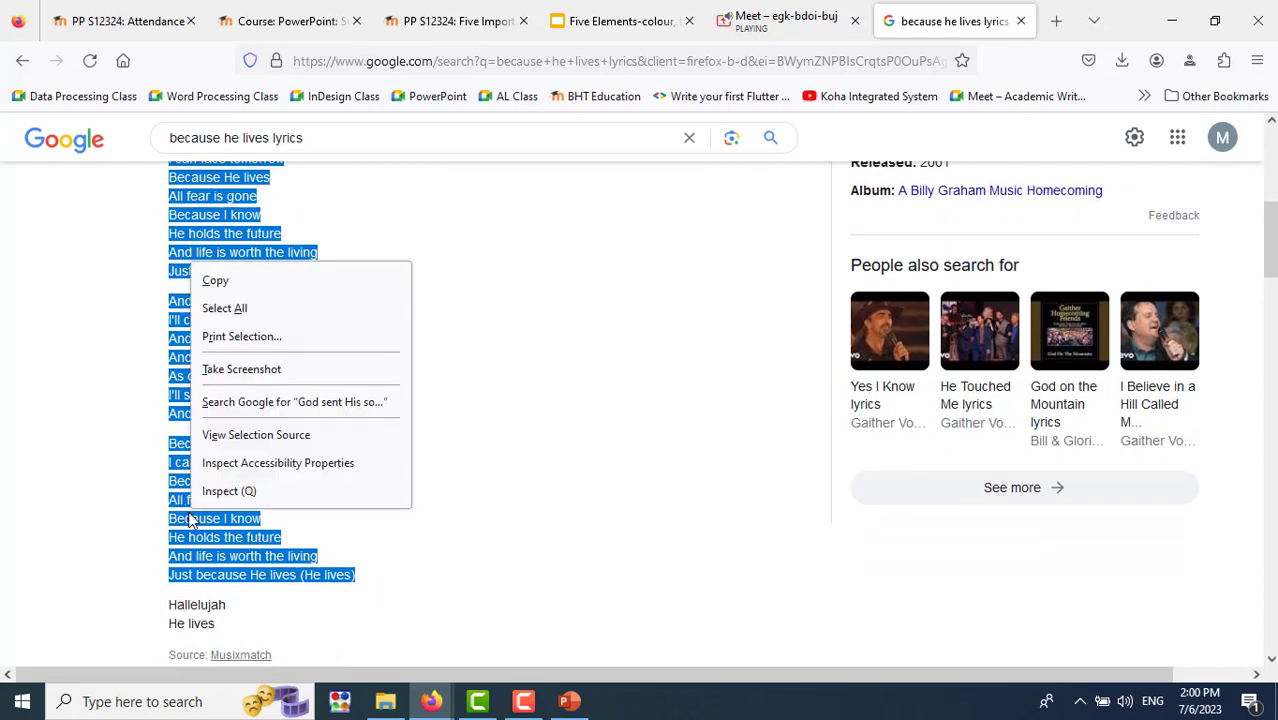
{"action": "left_click", "coordinate": [220, 280]}
Reselect only the first verse, 'God sent His son' to 'My savior lives', then return to PowerPoint.
{"action": "left_click", "coordinate": [569, 701]}
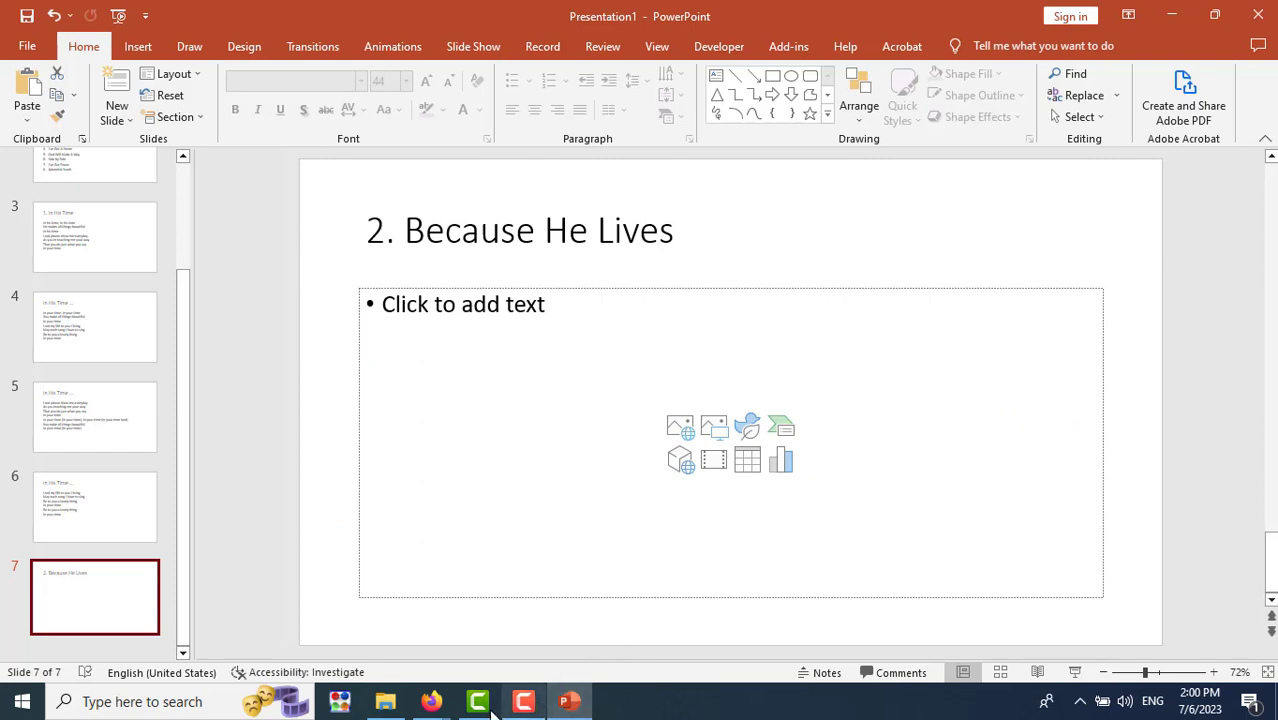
{"action": "mouse_move", "coordinate": [431, 701]}
{"action": "left_click", "coordinate": [403, 641]}
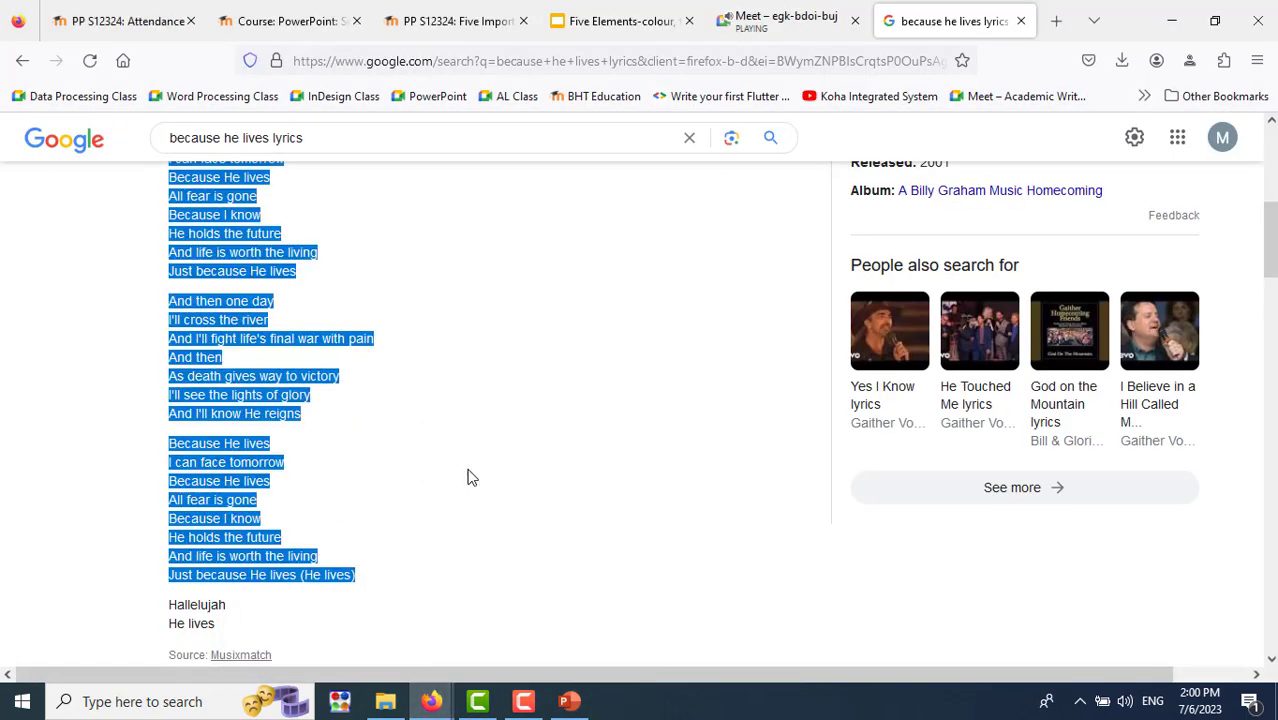
{"action": "scroll", "coordinate": [467, 473], "scroll_direction": "up", "scroll_amount": 5}
{"action": "left_click", "coordinate": [160, 295]}
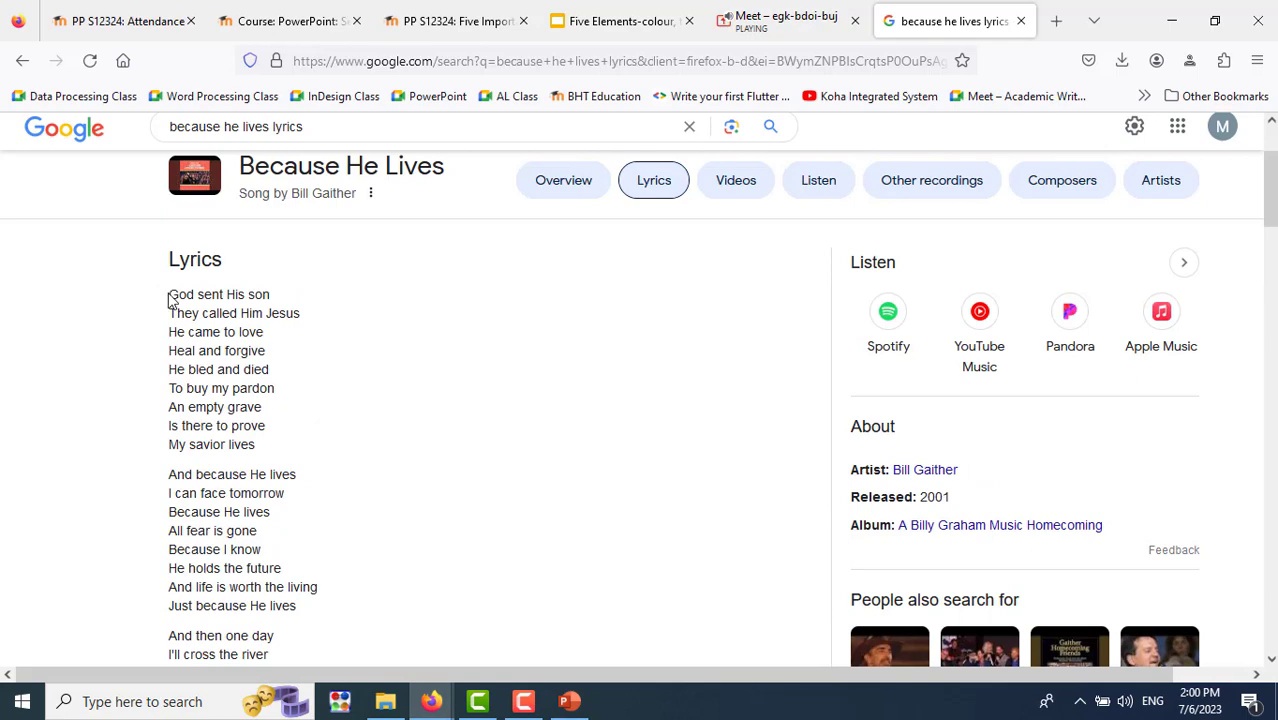
{"action": "left_click_drag", "start_coordinate": [160, 295], "coordinate": [287, 453]}
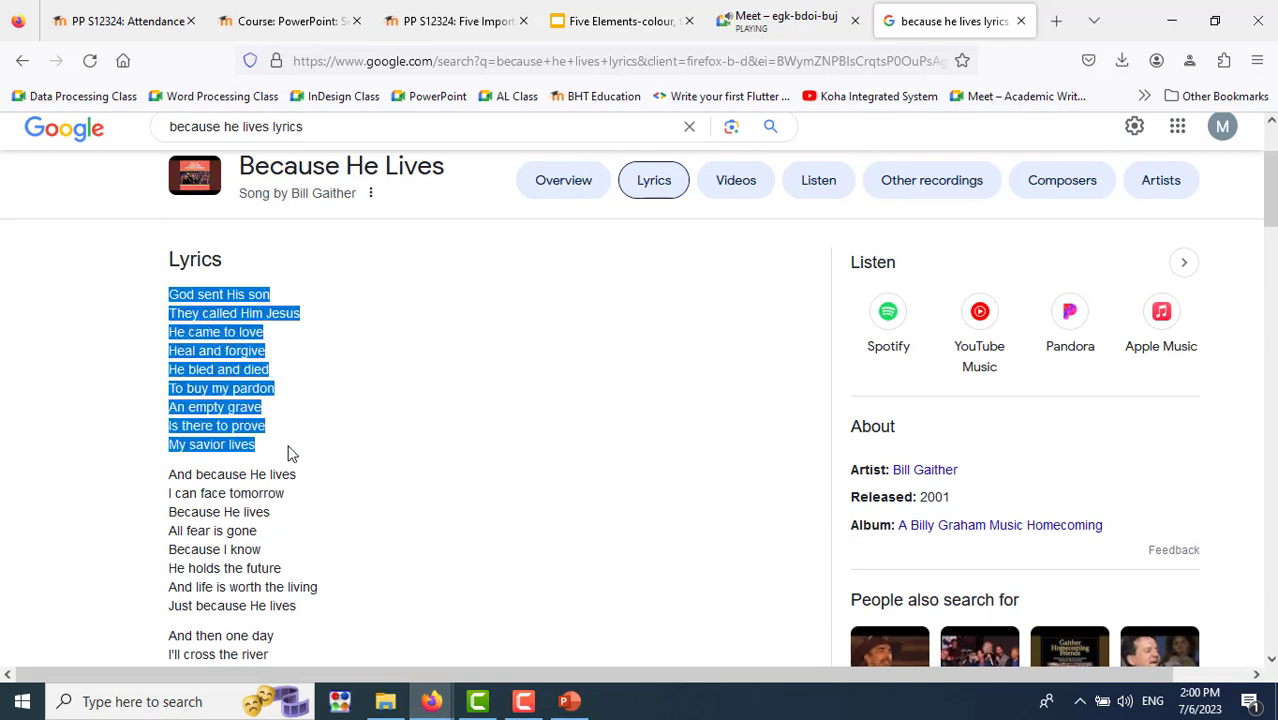
{"action": "left_click", "coordinate": [570, 701]}
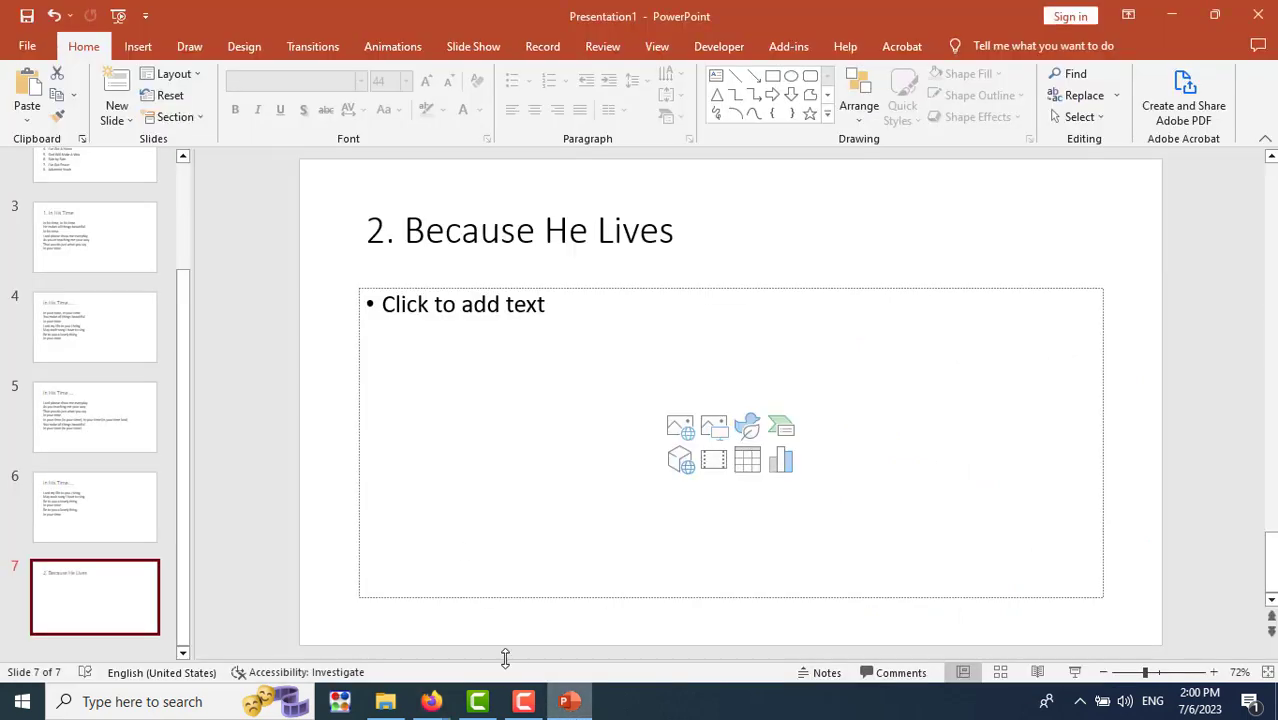
Paste the first verse into slide 7's lyrics box and duplicate slide 7 as slide 8.
{"action": "left_click", "coordinate": [481, 316]}
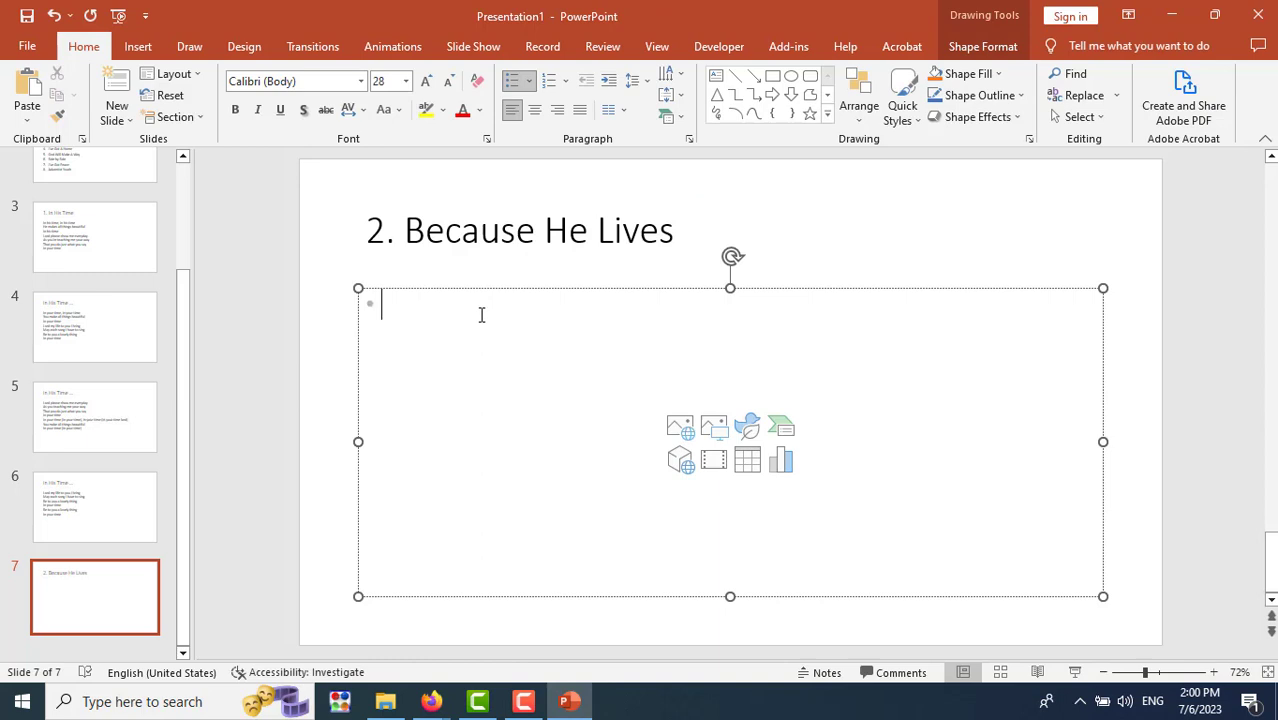
{"action": "key", "text": "ctrl+v"}
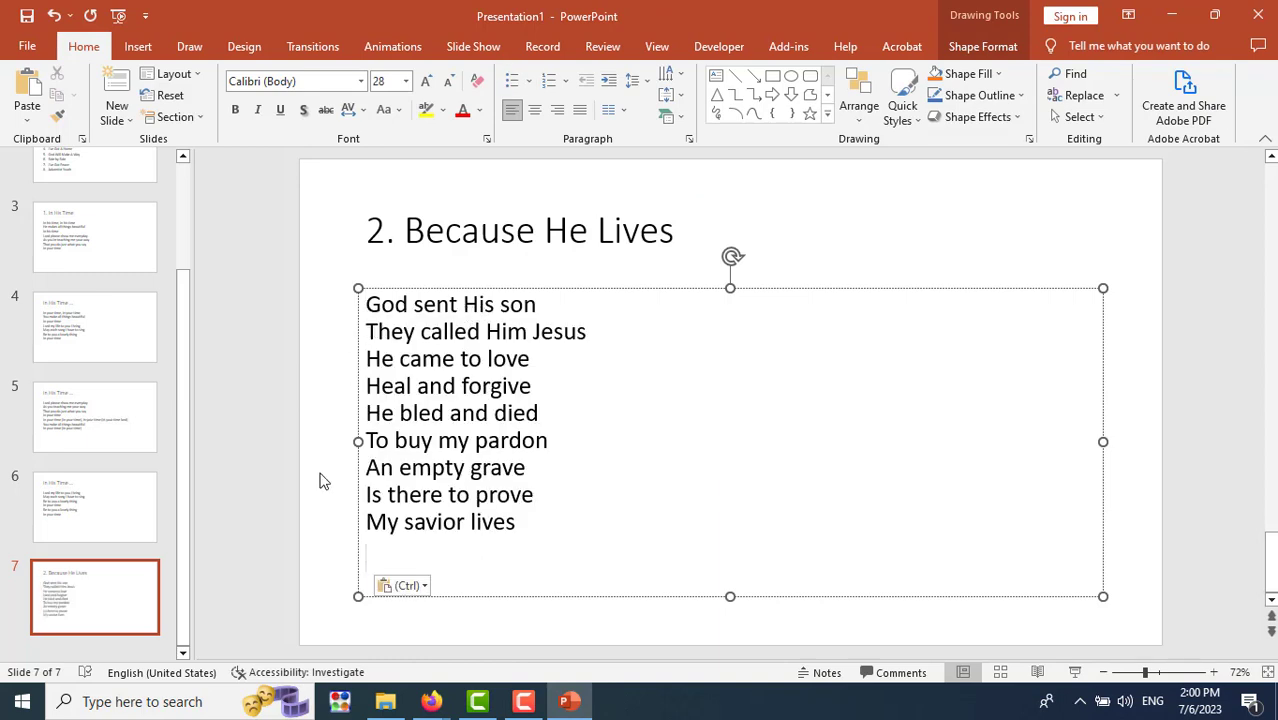
{"action": "right_click", "coordinate": [99, 614]}
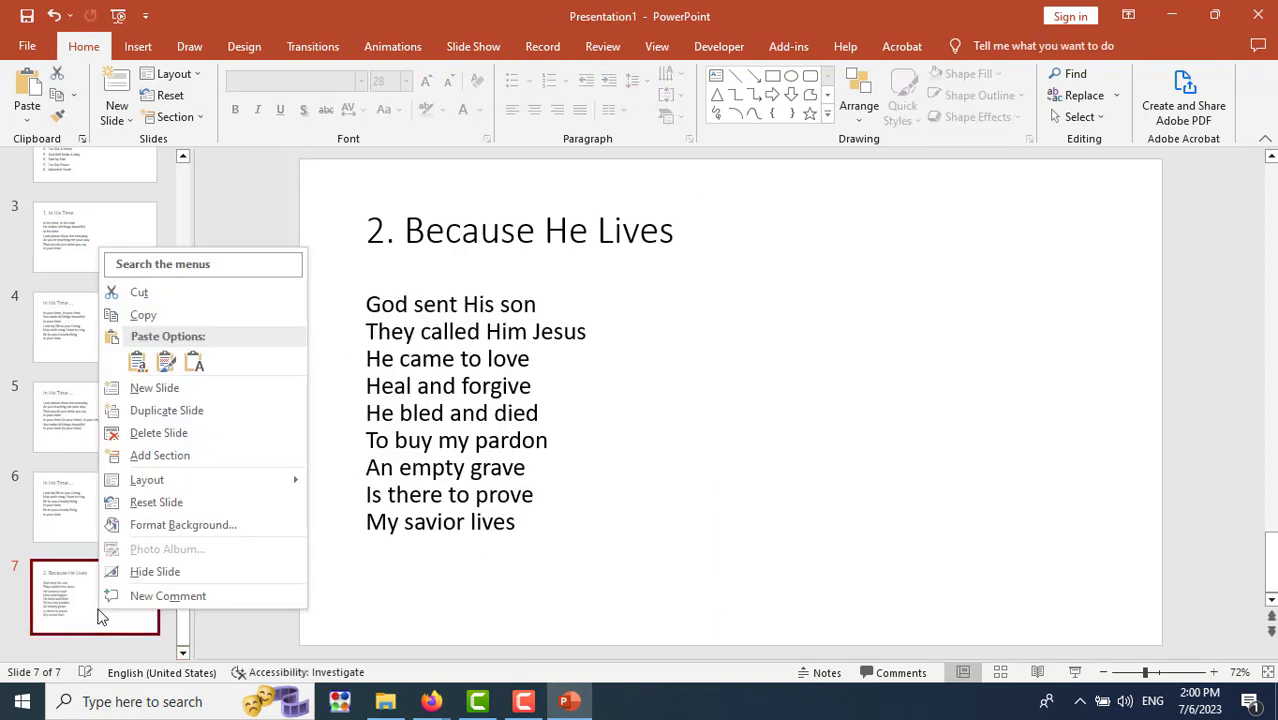
{"action": "left_click", "coordinate": [166, 410]}
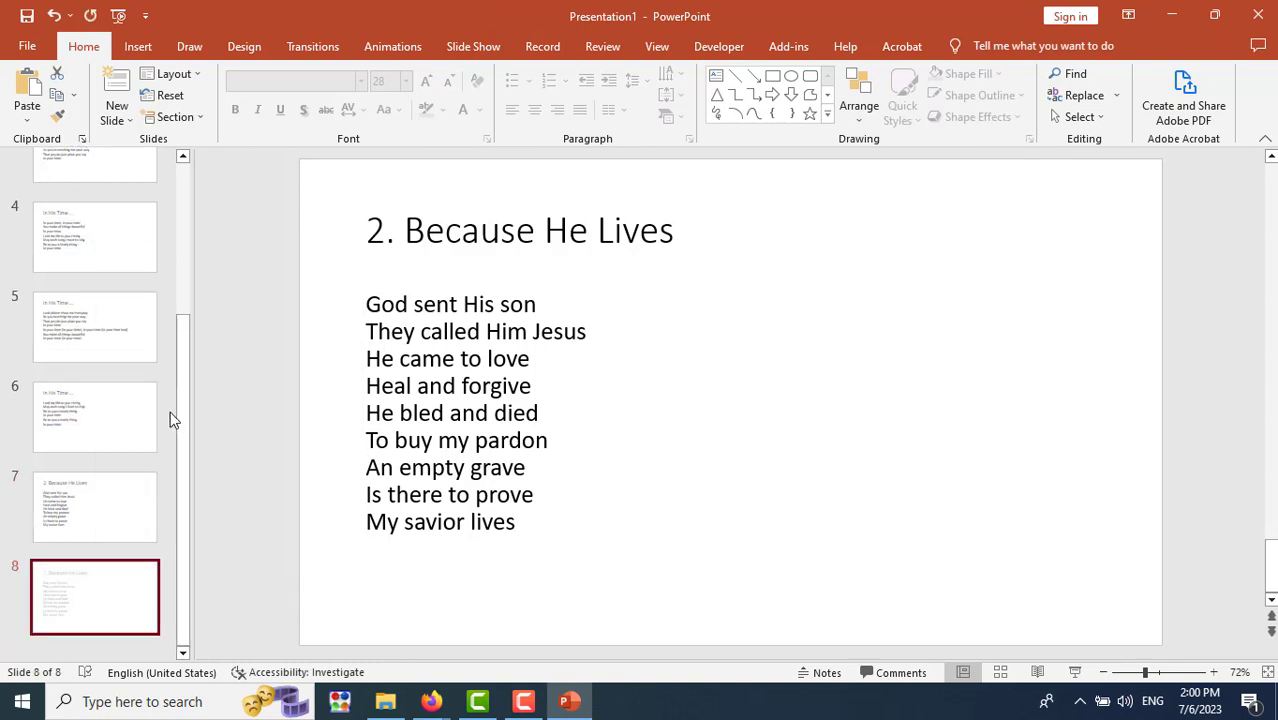
Append '...' to slide 8's title and select its lyrics for replacement.
{"action": "left_click", "coordinate": [672, 224]}
{"action": "type", "text": ".."}
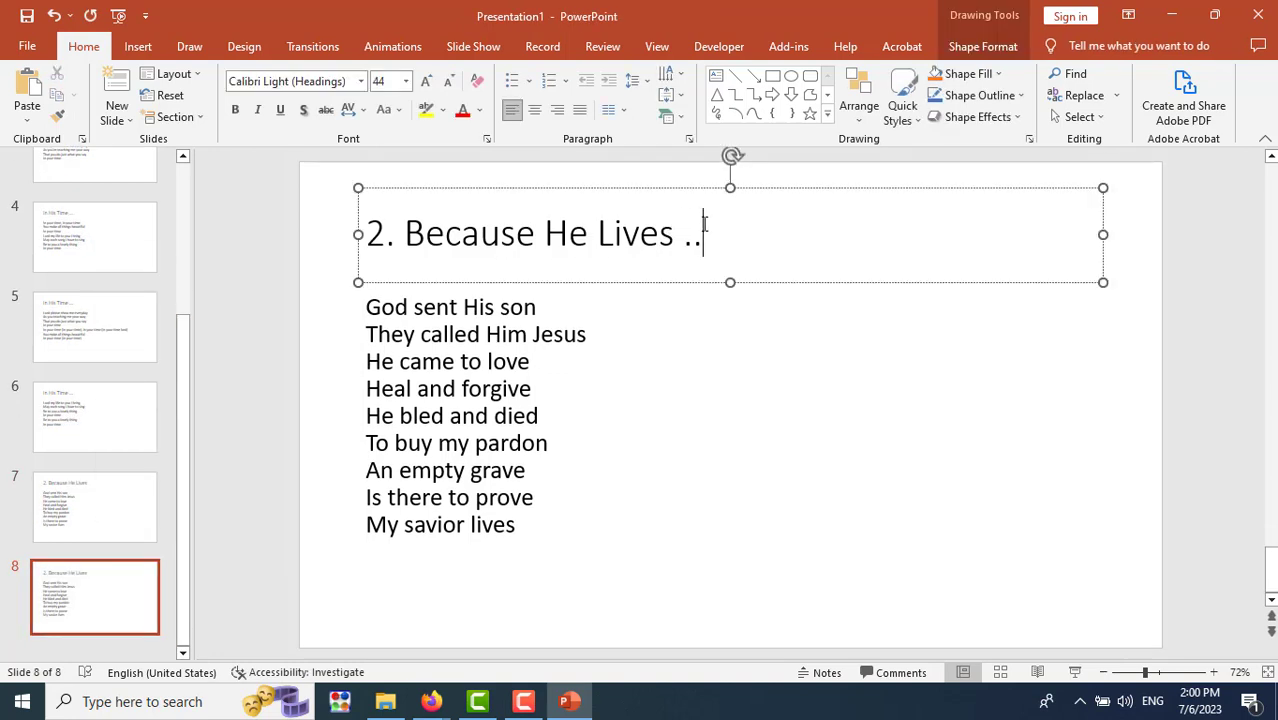
{"action": "type", "text": "."}
{"action": "left_click_drag", "start_coordinate": [568, 528], "coordinate": [322, 277]}
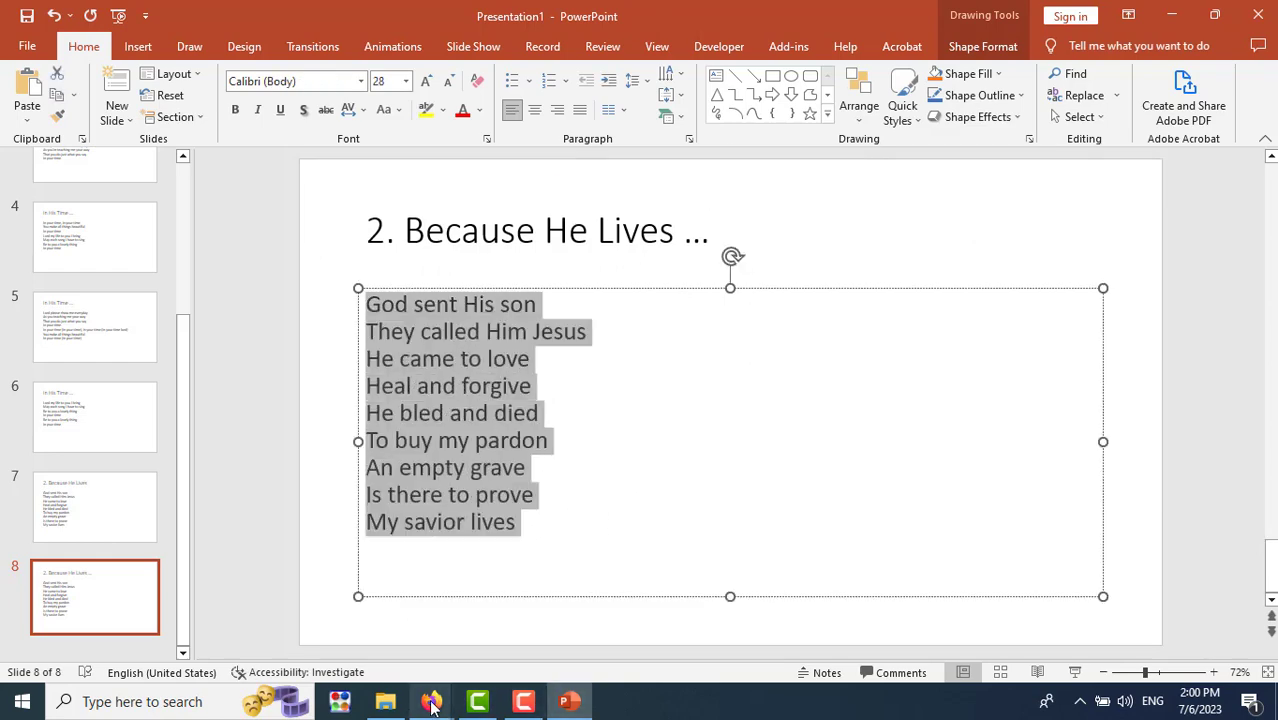
Select the final 'Because He lives' chorus on the lyrics page and return to PowerPoint.
{"action": "mouse_move", "coordinate": [431, 702]}
{"action": "left_click", "coordinate": [308, 610]}
{"action": "scroll", "coordinate": [395, 535], "scroll_direction": "down", "scroll_amount": 2}
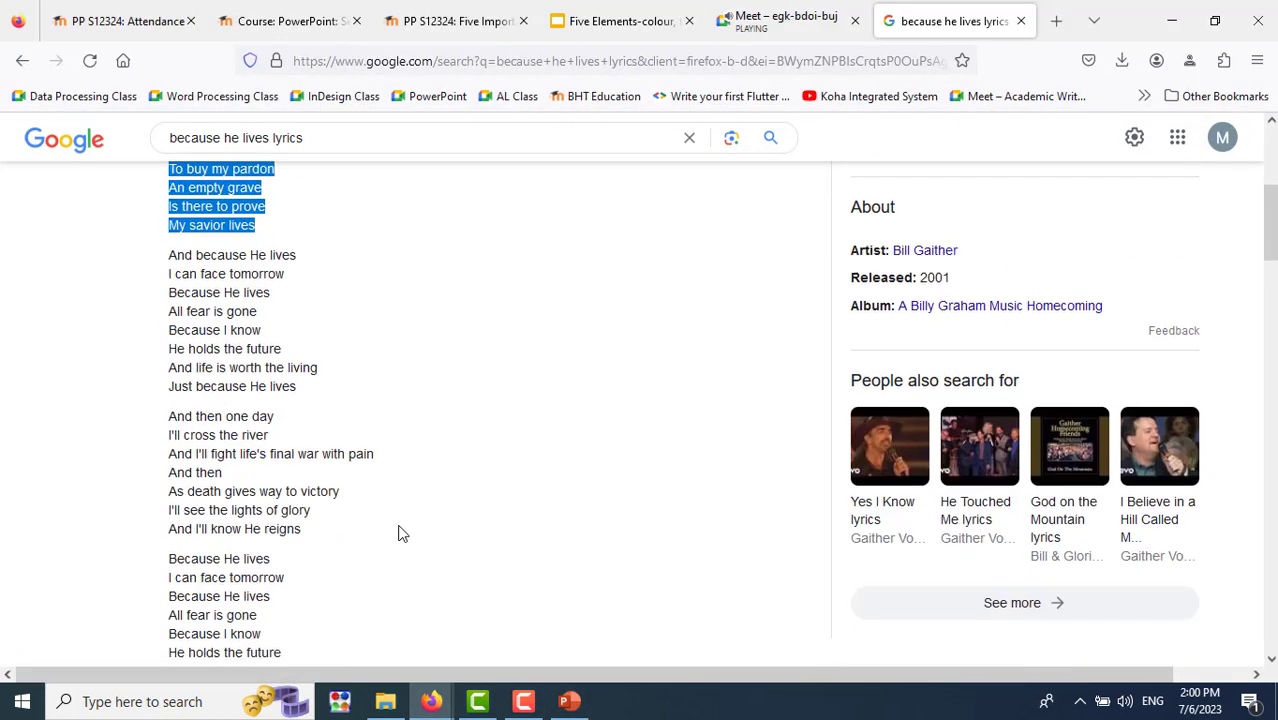
{"action": "scroll", "coordinate": [220, 500], "scroll_direction": "down", "scroll_amount": 1}
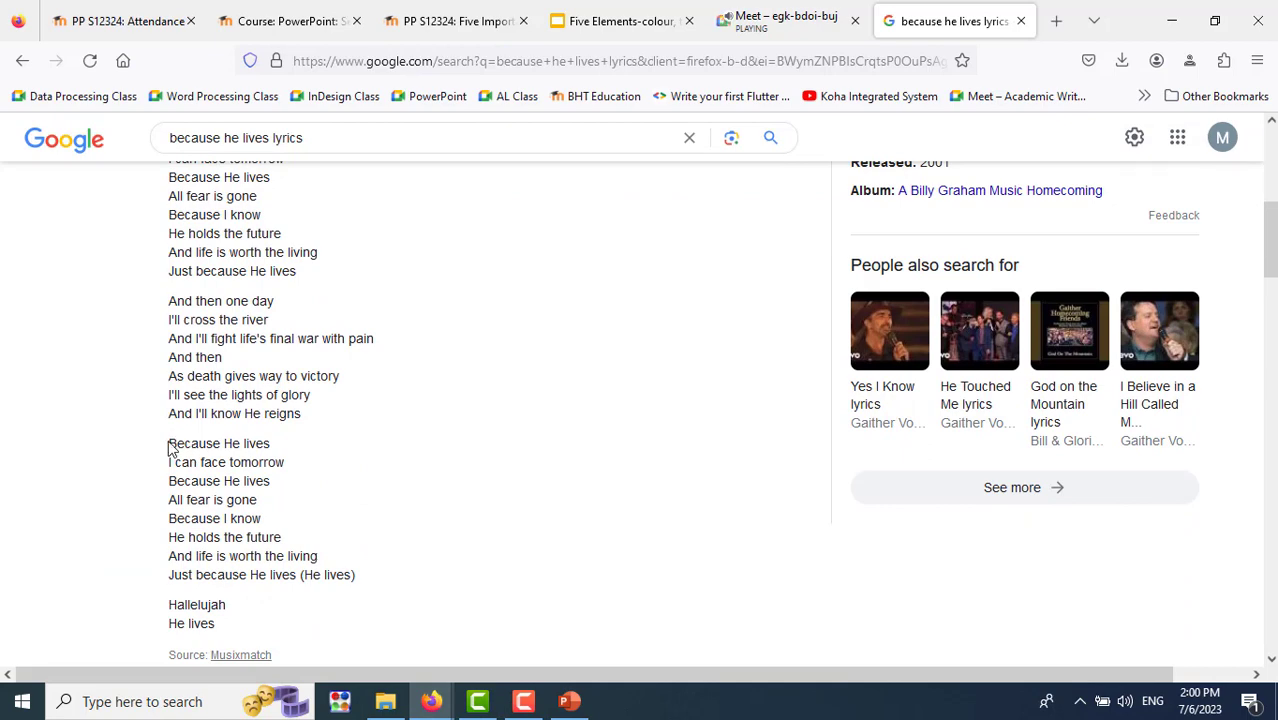
{"action": "mouse_move", "coordinate": [170, 443]}
{"action": "left_mouse_down"}
{"action": "mouse_move", "coordinate": [380, 598]}
{"action": "mouse_move", "coordinate": [367, 578]}
{"action": "left_mouse_up"}
{"action": "key", "text": "ctrl+c"}
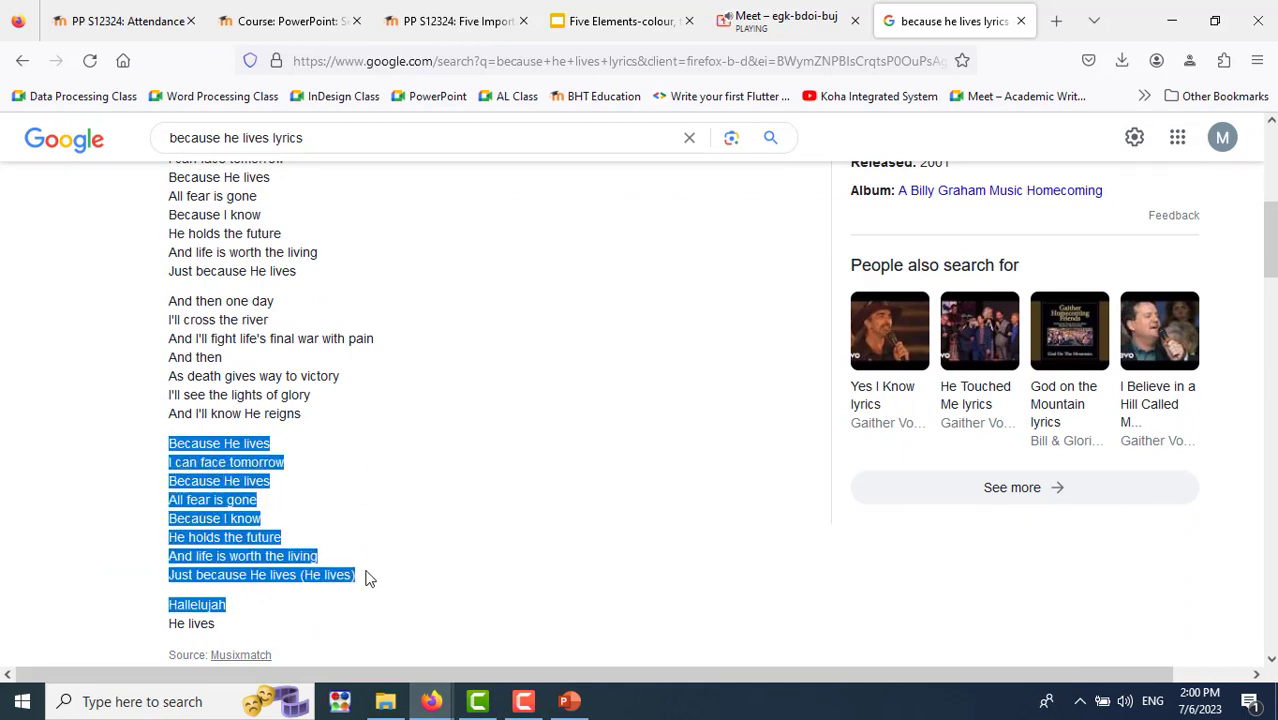
{"action": "left_click", "coordinate": [569, 701]}
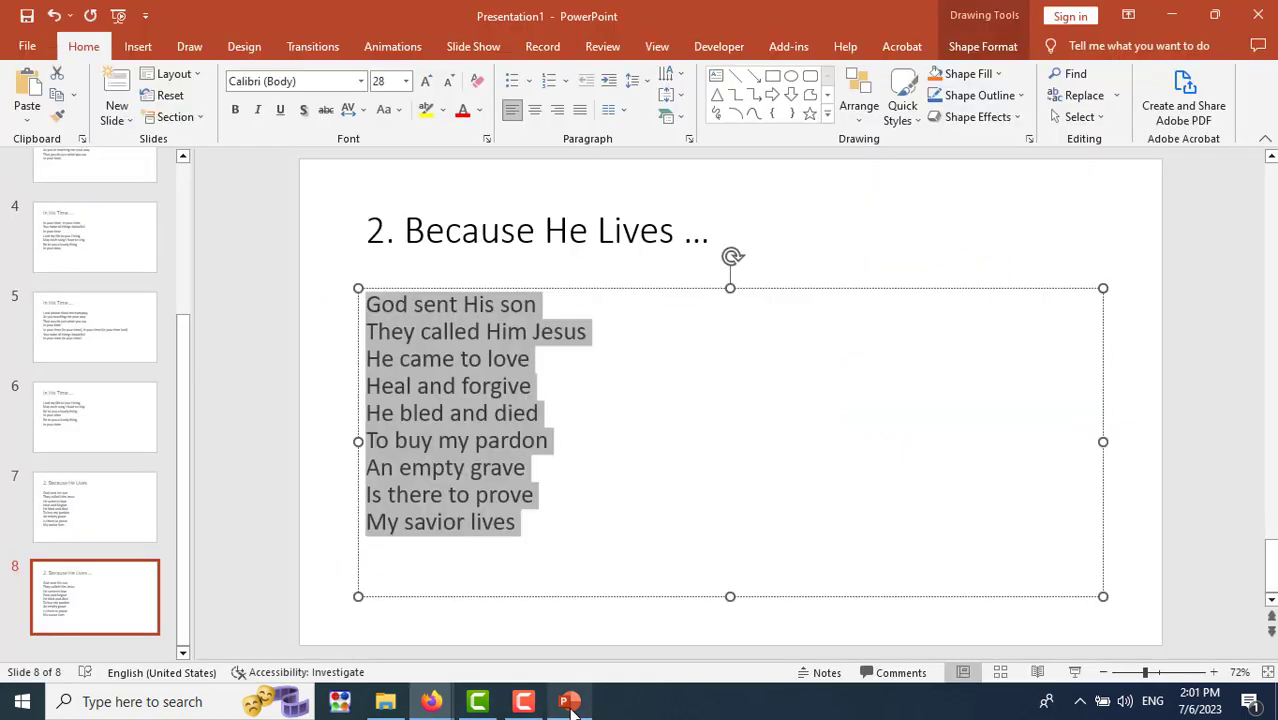
Replace slide 8's verse with the chorus, remove its bullets, and duplicate slide 8 as slide 9.
{"action": "key", "text": "ctrl+v"}
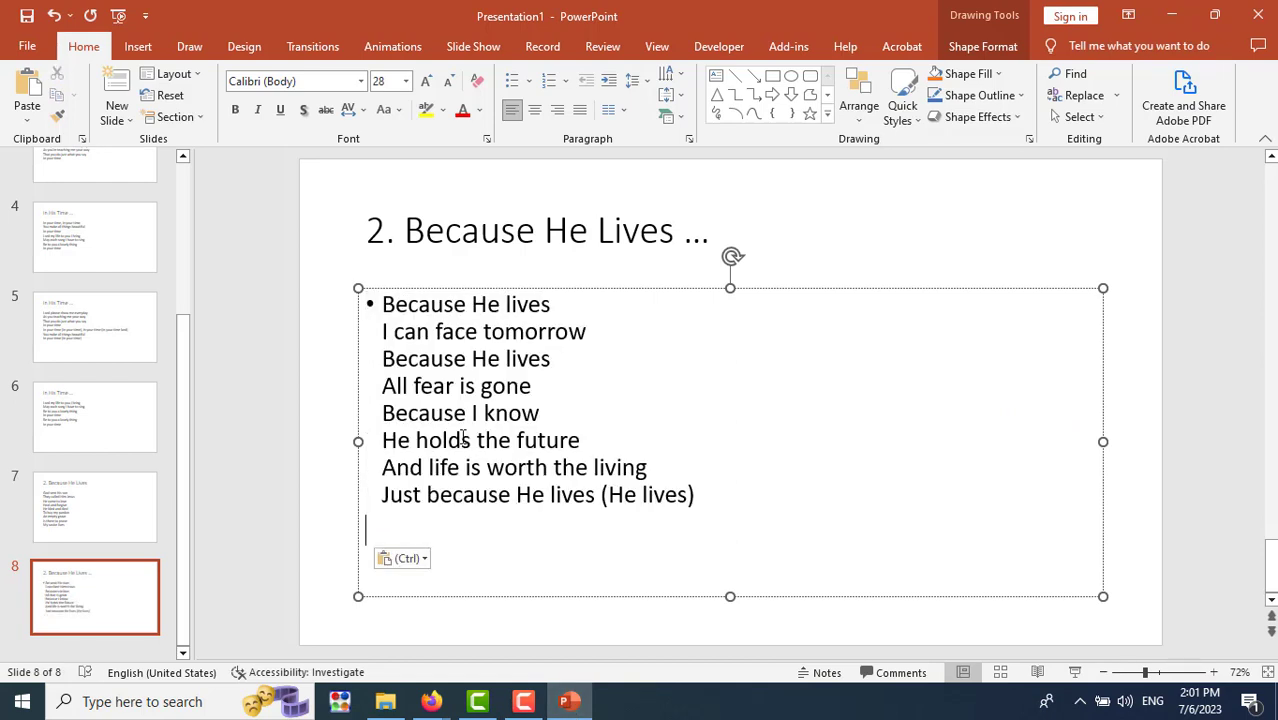
{"action": "left_click", "coordinate": [370, 303]}
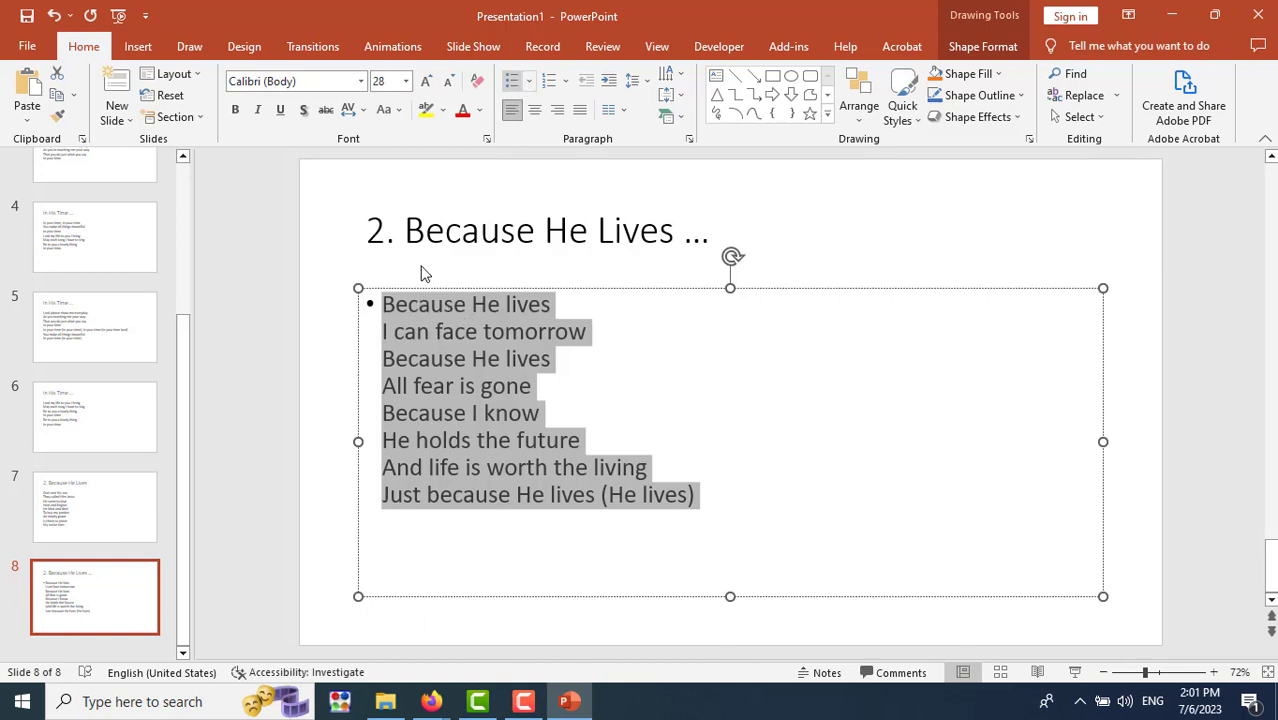
{"action": "left_click", "coordinate": [510, 80]}
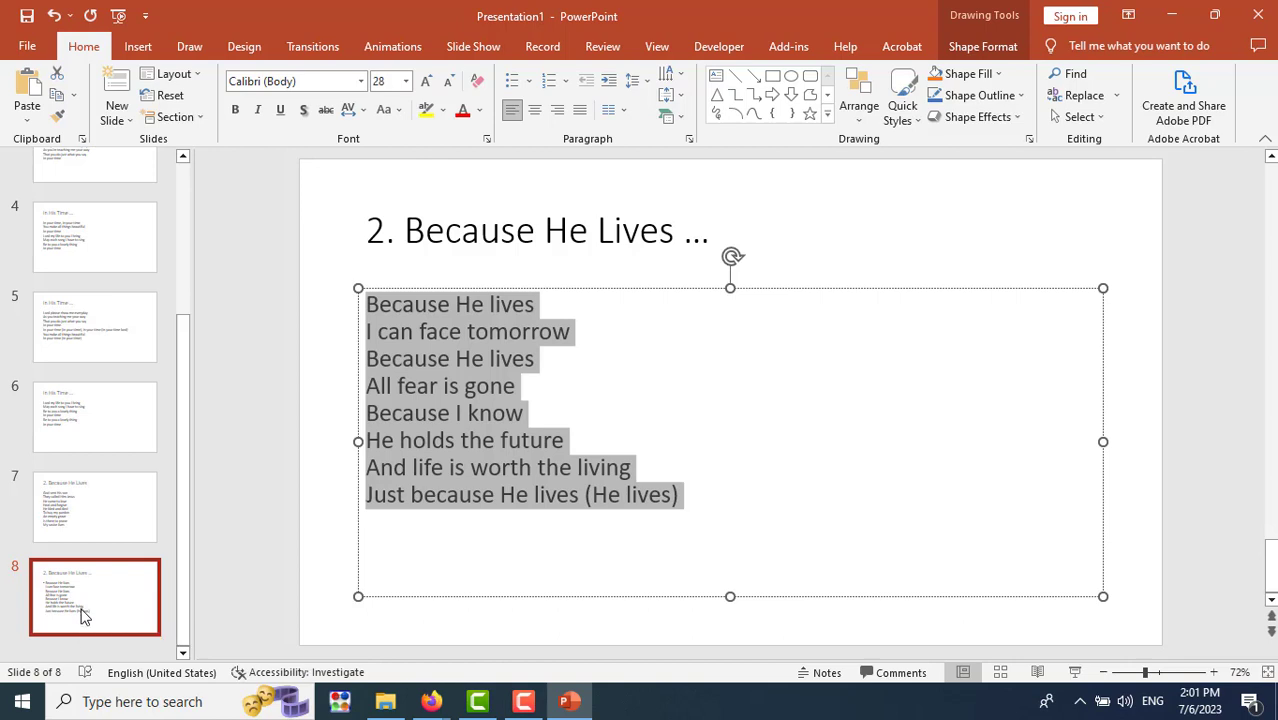
{"action": "right_click", "coordinate": [83, 615]}
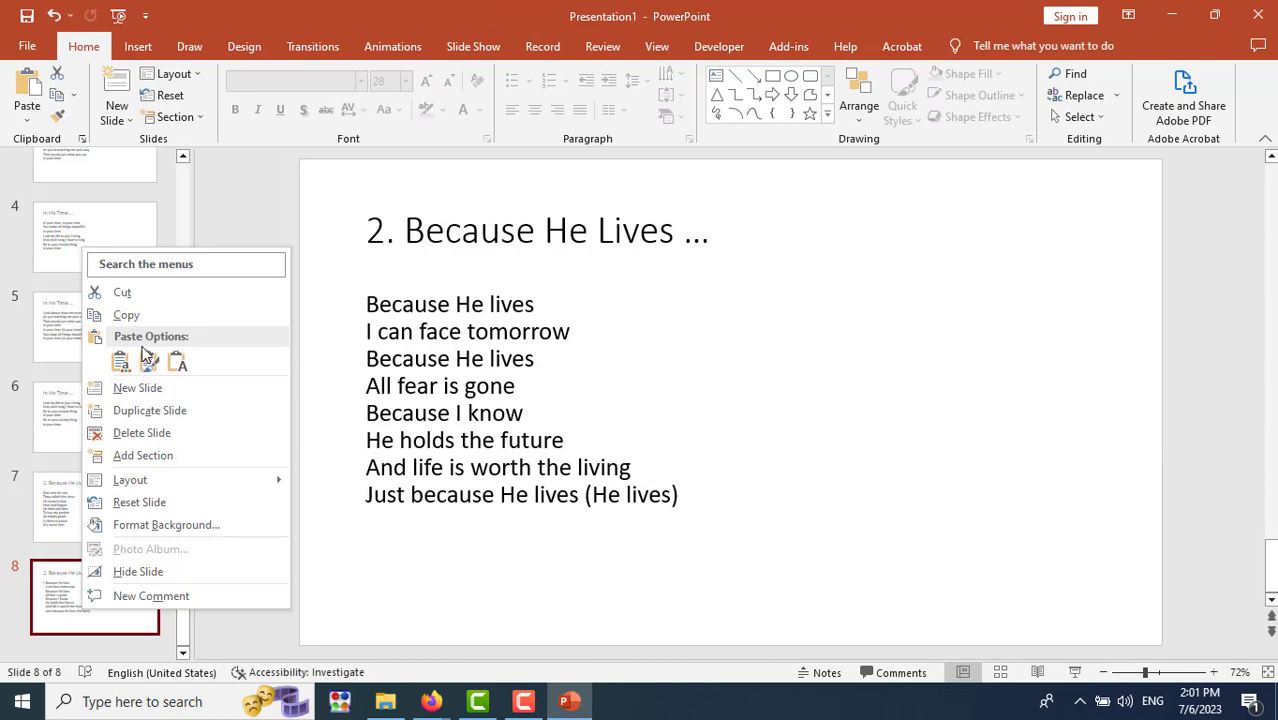
{"action": "left_click", "coordinate": [171, 410]}
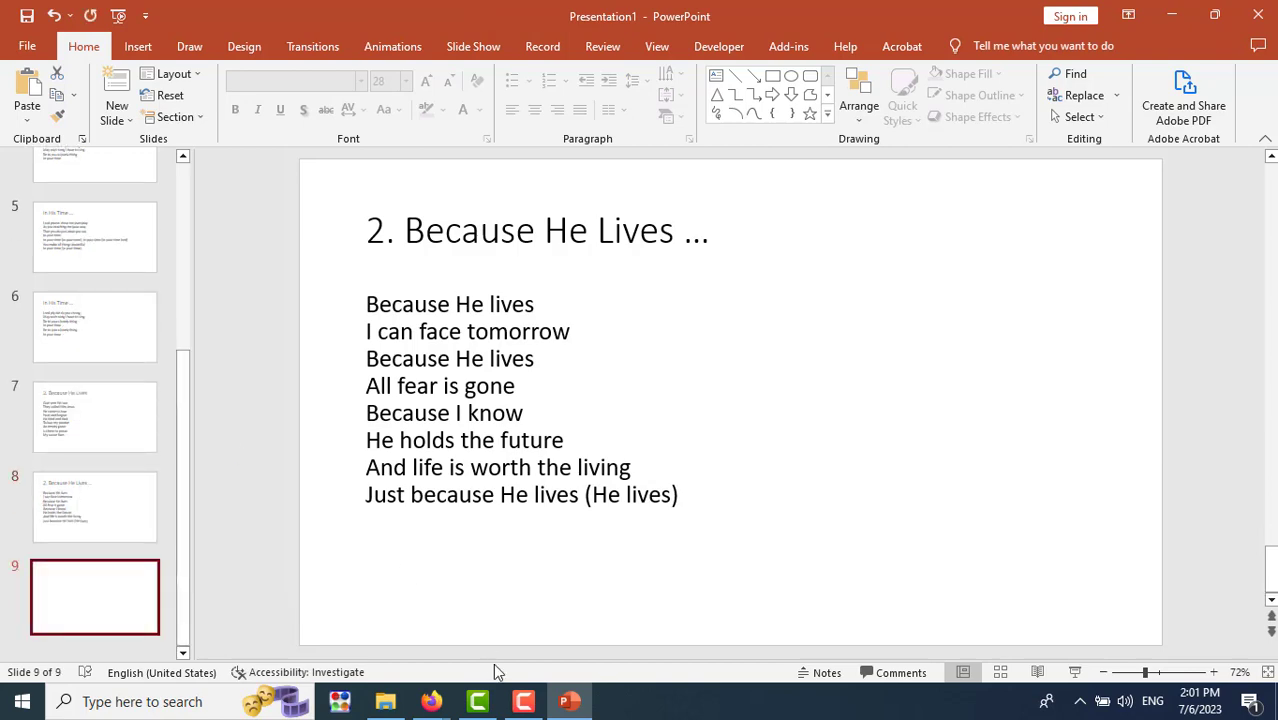
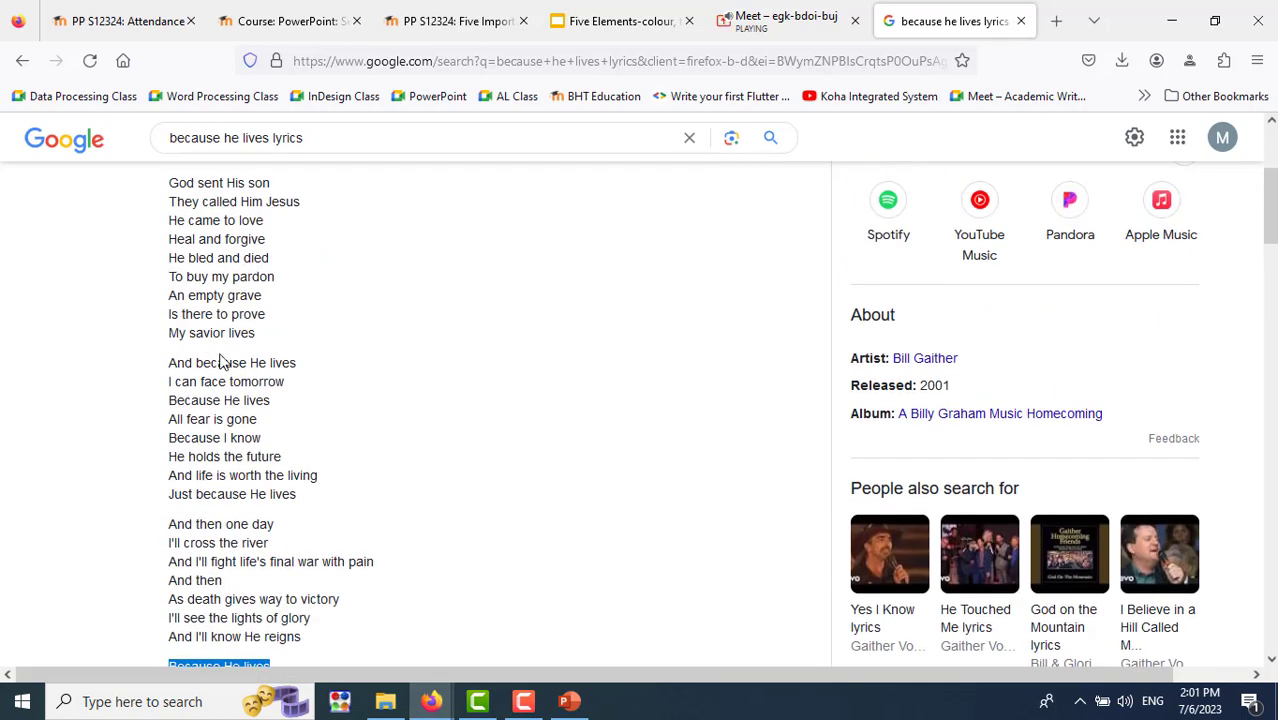
Highlight the eight chorus lines, 'And because He lives' through 'Just because He lives', in Firefox.
{"action": "mouse_move", "coordinate": [169, 362]}
{"action": "left_mouse_down"}
{"action": "mouse_move", "coordinate": [345, 437]}
{"action": "mouse_move", "coordinate": [329, 508]}
{"action": "left_mouse_up"}
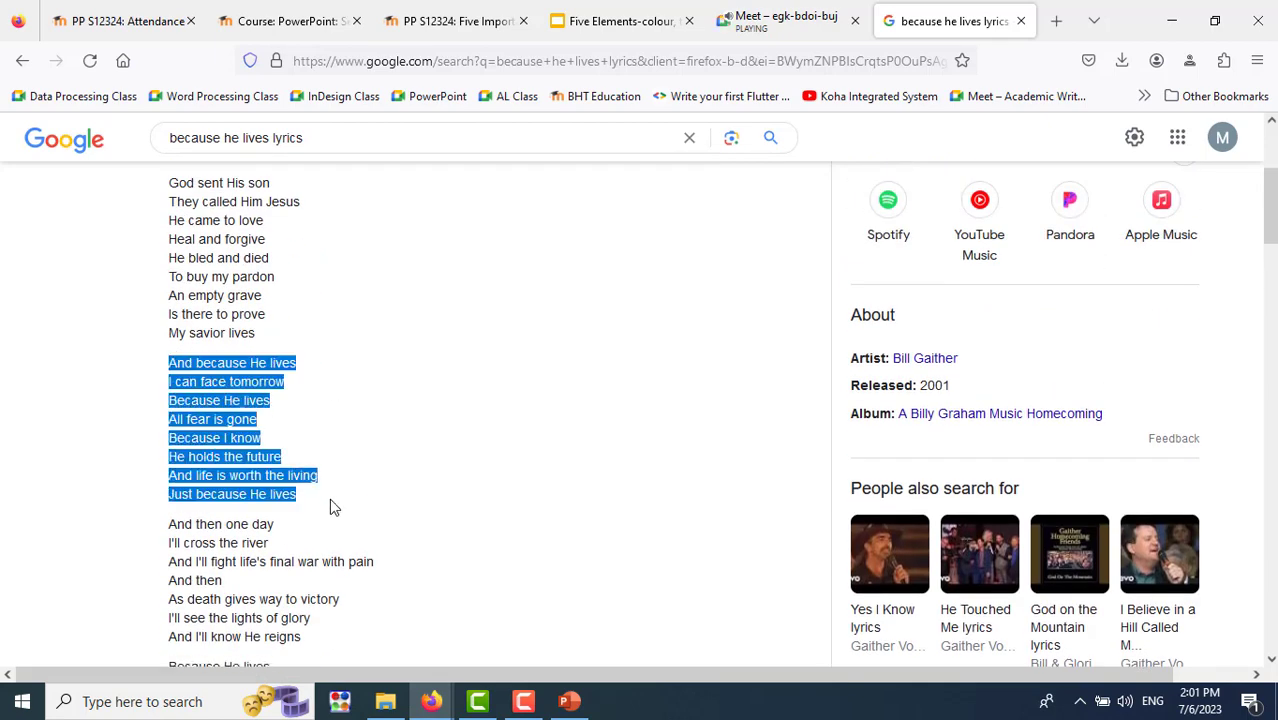
Replace slide 9's lyrics with the copied chorus, pasted as plain text without bullets.
{"action": "key", "text": "alt+Tab"}
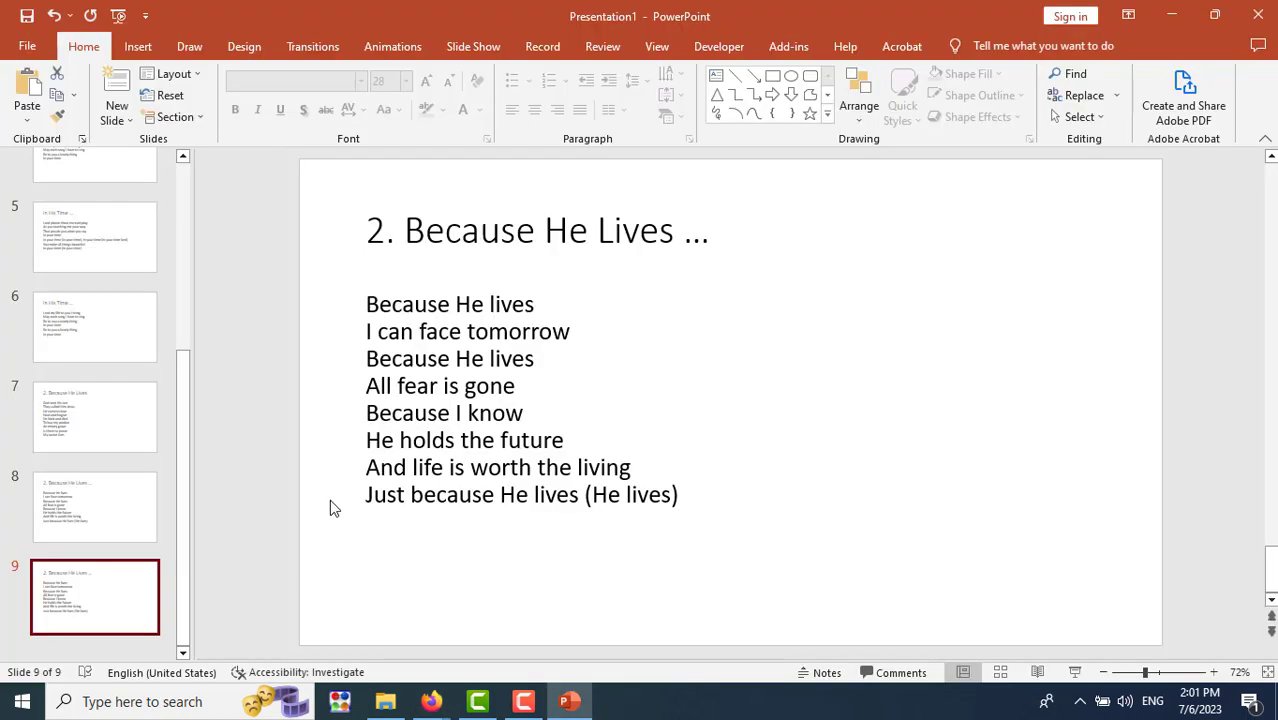
{"action": "left_click", "coordinate": [493, 466]}
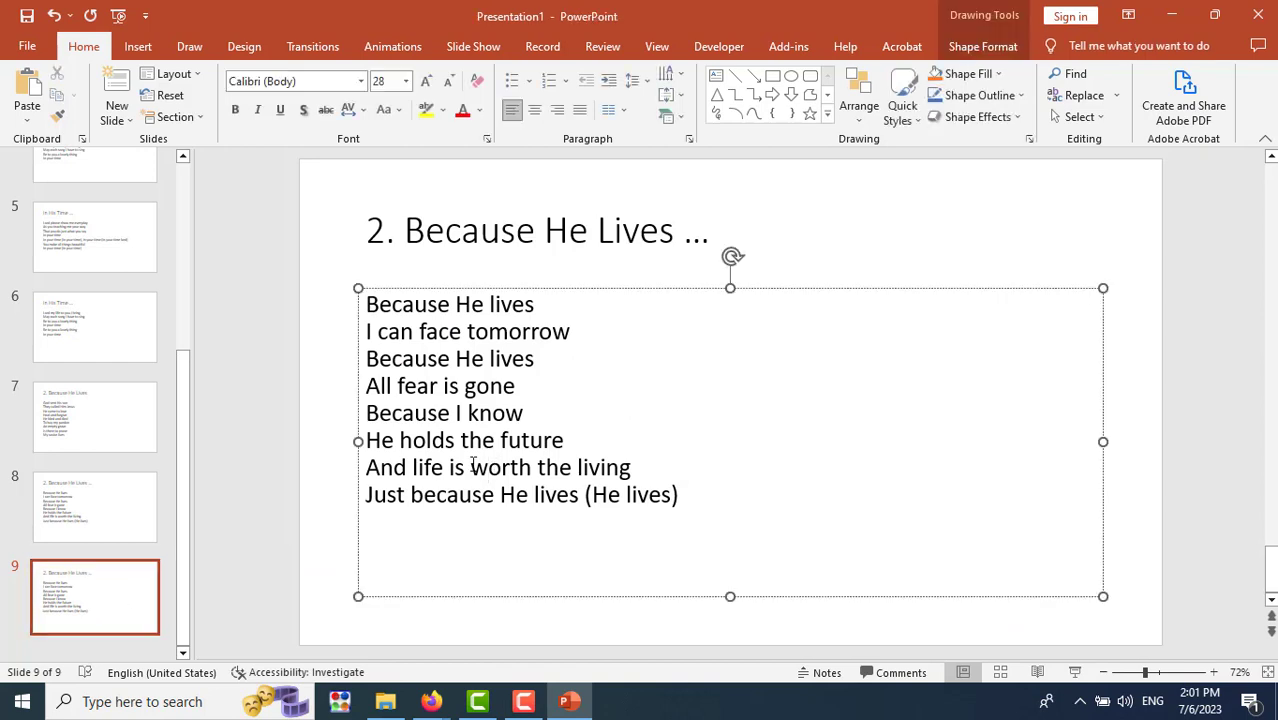
{"action": "key", "text": "ctrl+a"}
{"action": "right_click", "coordinate": [475, 470]}
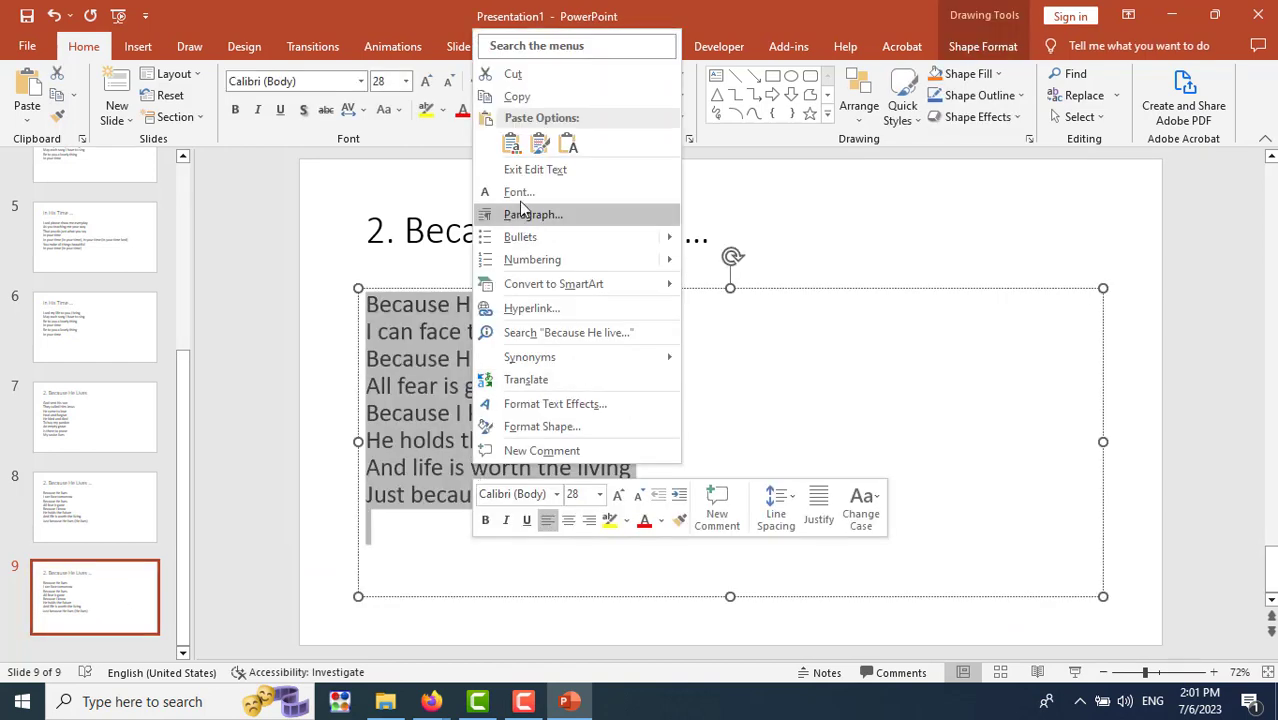
{"action": "left_click", "coordinate": [539, 148]}
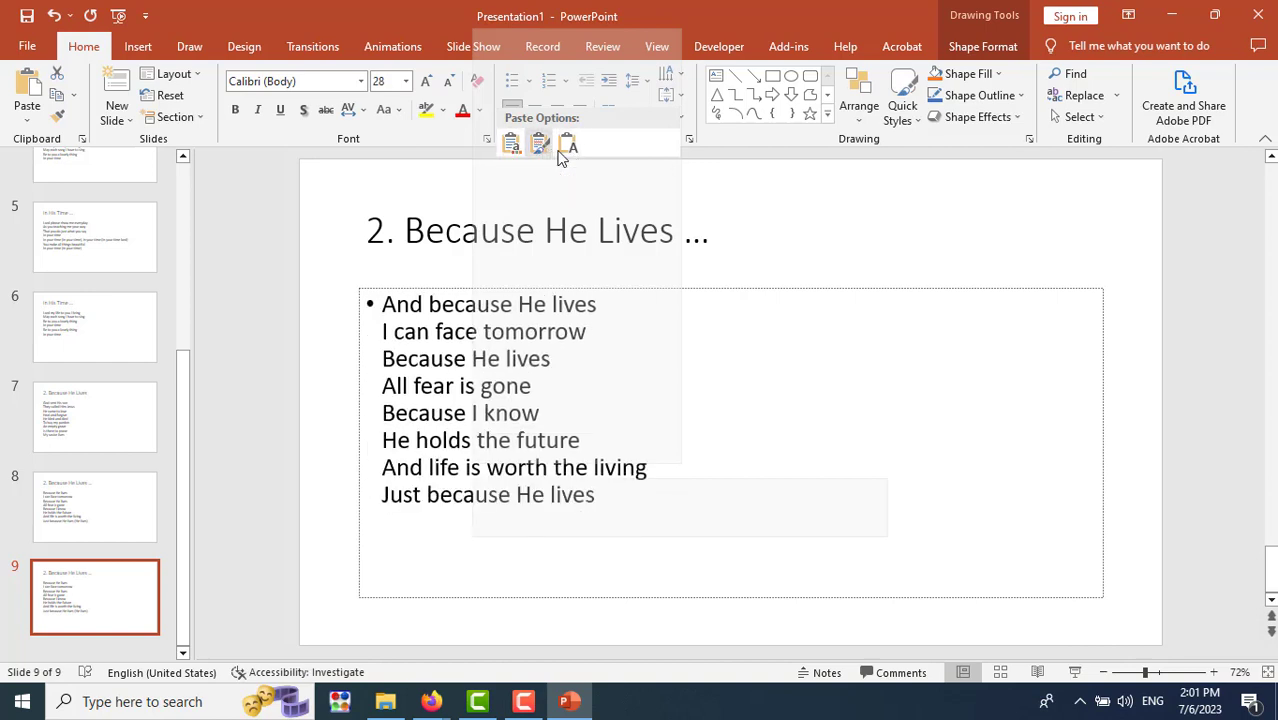
{"action": "left_click", "coordinate": [539, 146]}
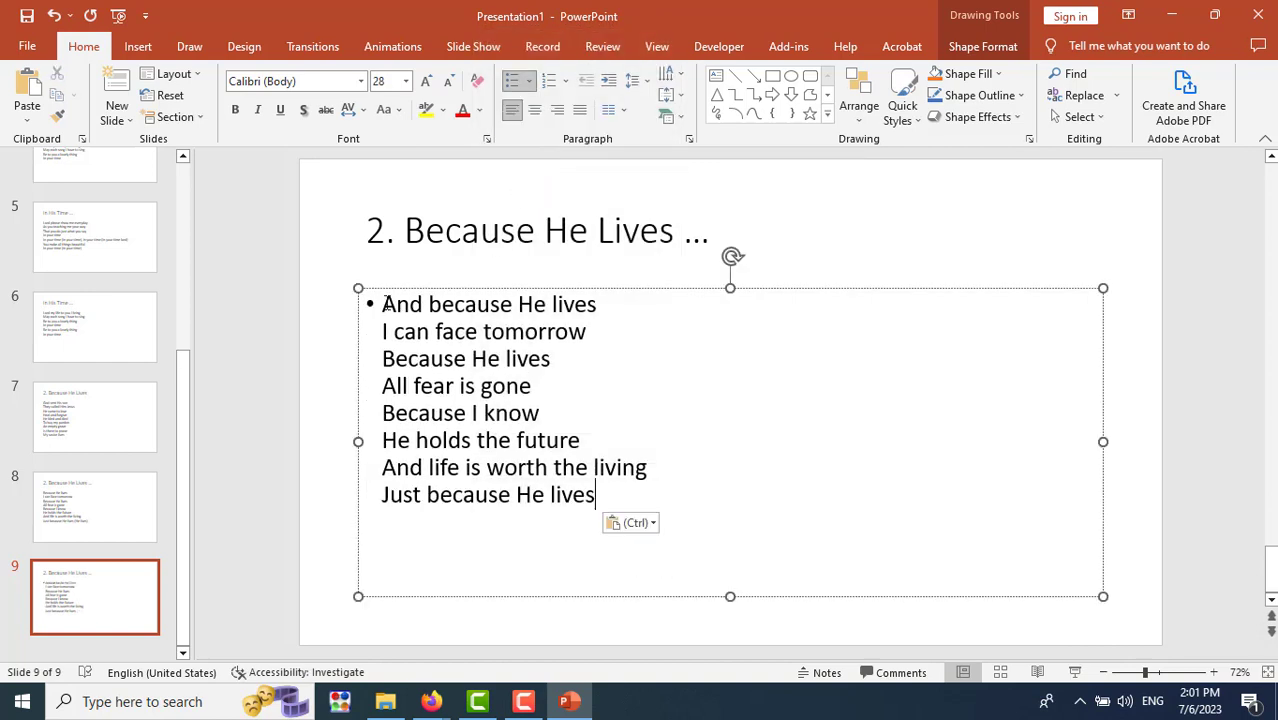
{"action": "left_click", "coordinate": [512, 80]}
{"action": "left_click", "coordinate": [88, 515]}
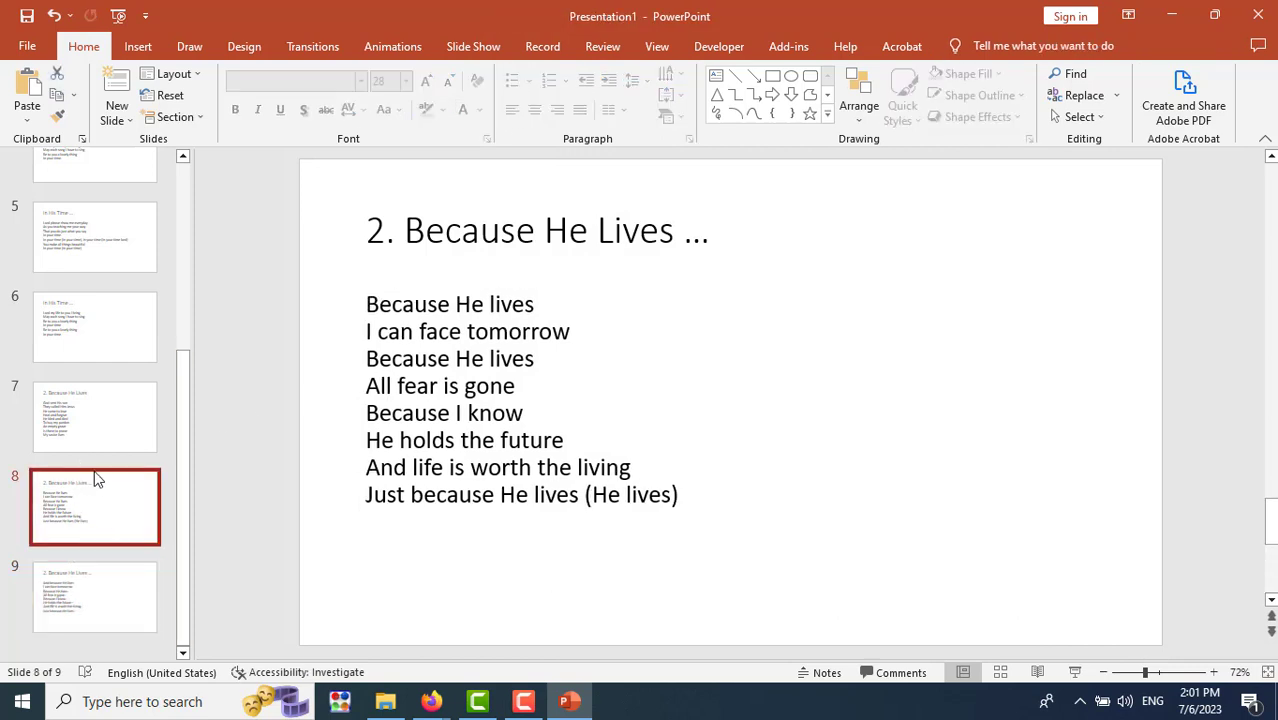
Duplicate slide 8 and move the copy after the chorus slide, giving ten slides.
{"action": "right_click", "coordinate": [100, 498]}
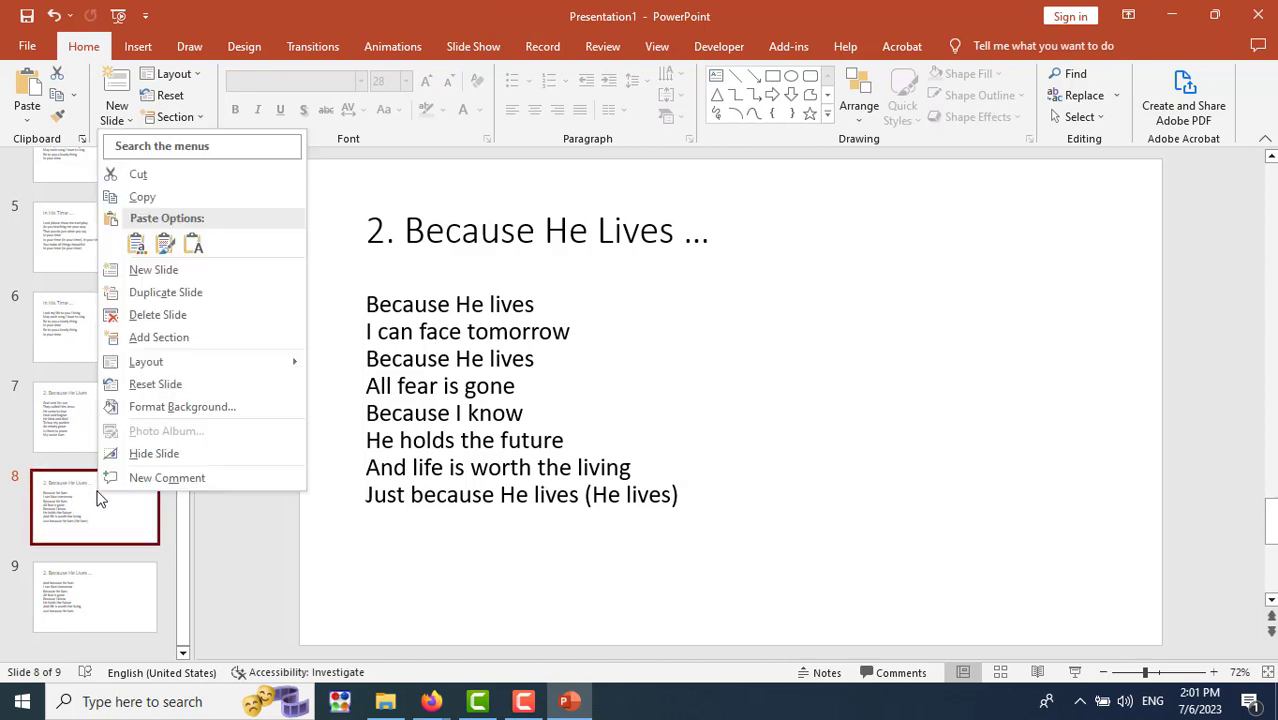
{"action": "left_click", "coordinate": [155, 300]}
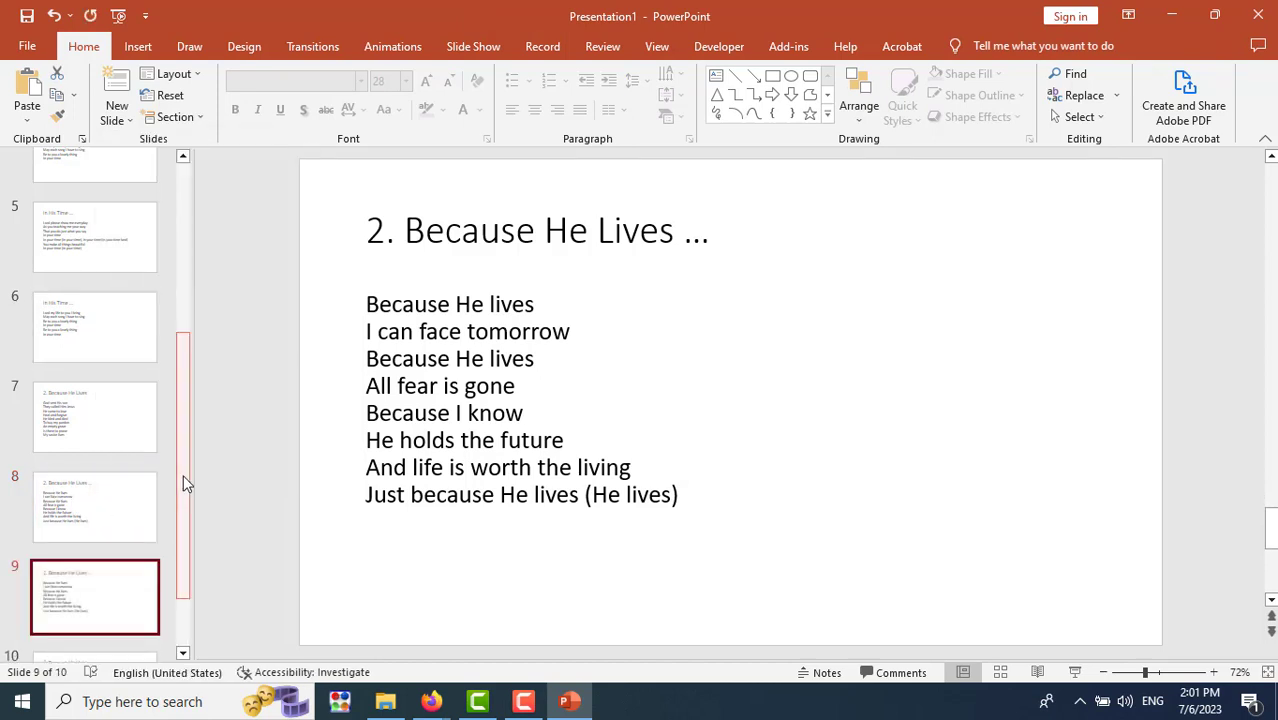
{"action": "left_click_drag", "start_coordinate": [183, 474], "coordinate": [191, 552]}
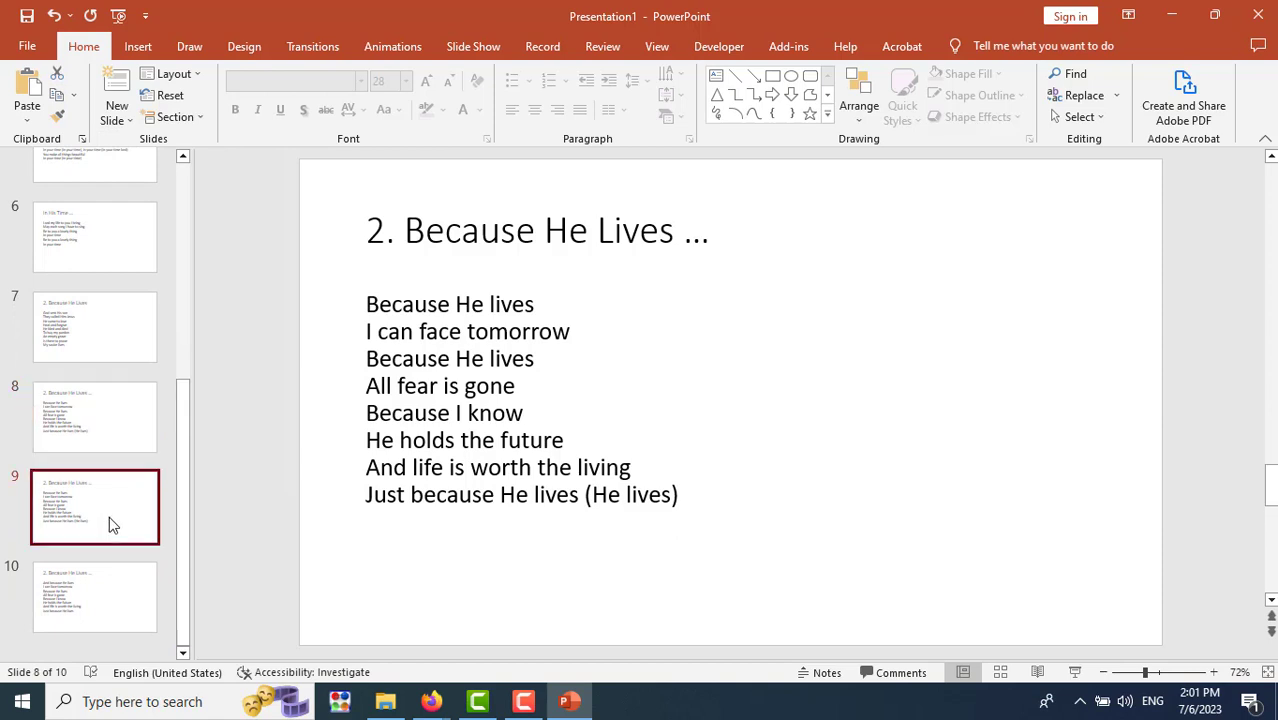
{"action": "mouse_move", "coordinate": [117, 502]}
{"action": "left_mouse_down"}
{"action": "mouse_move", "coordinate": [138, 624]}
{"action": "mouse_move", "coordinate": [125, 603]}
{"action": "left_mouse_up"}
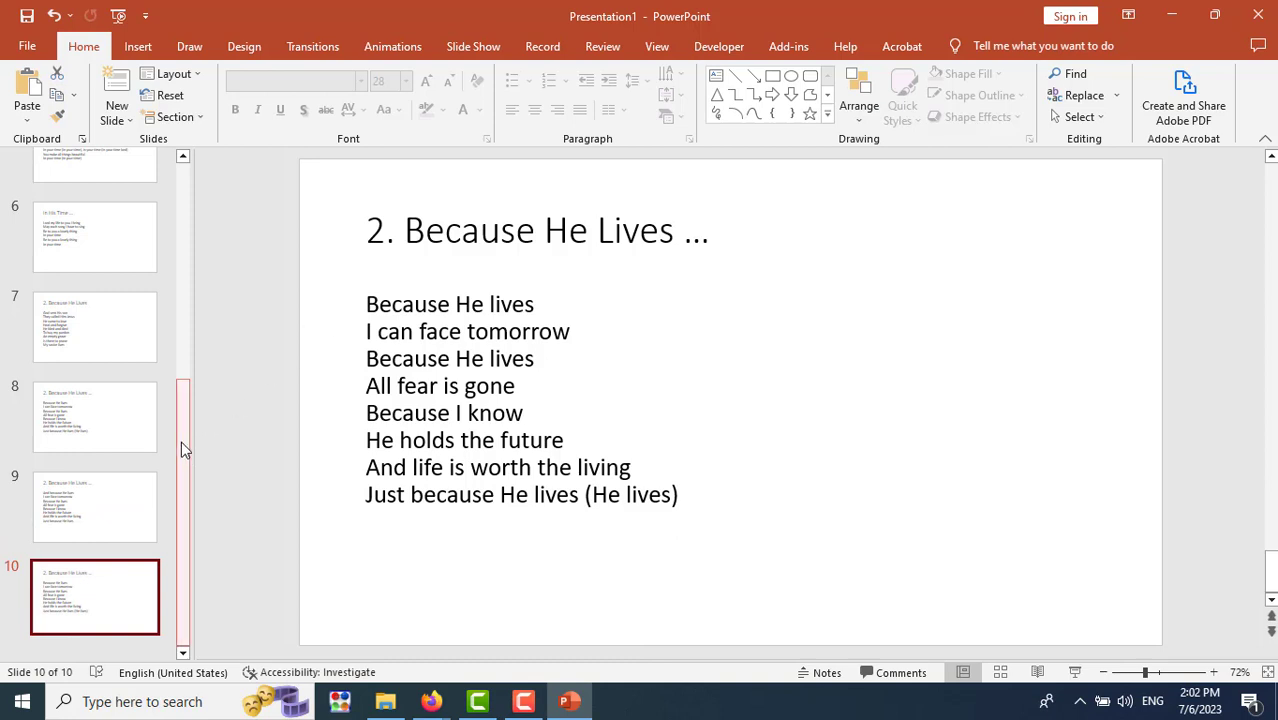
{"action": "left_click_drag", "start_coordinate": [181, 440], "coordinate": [166, 178]}
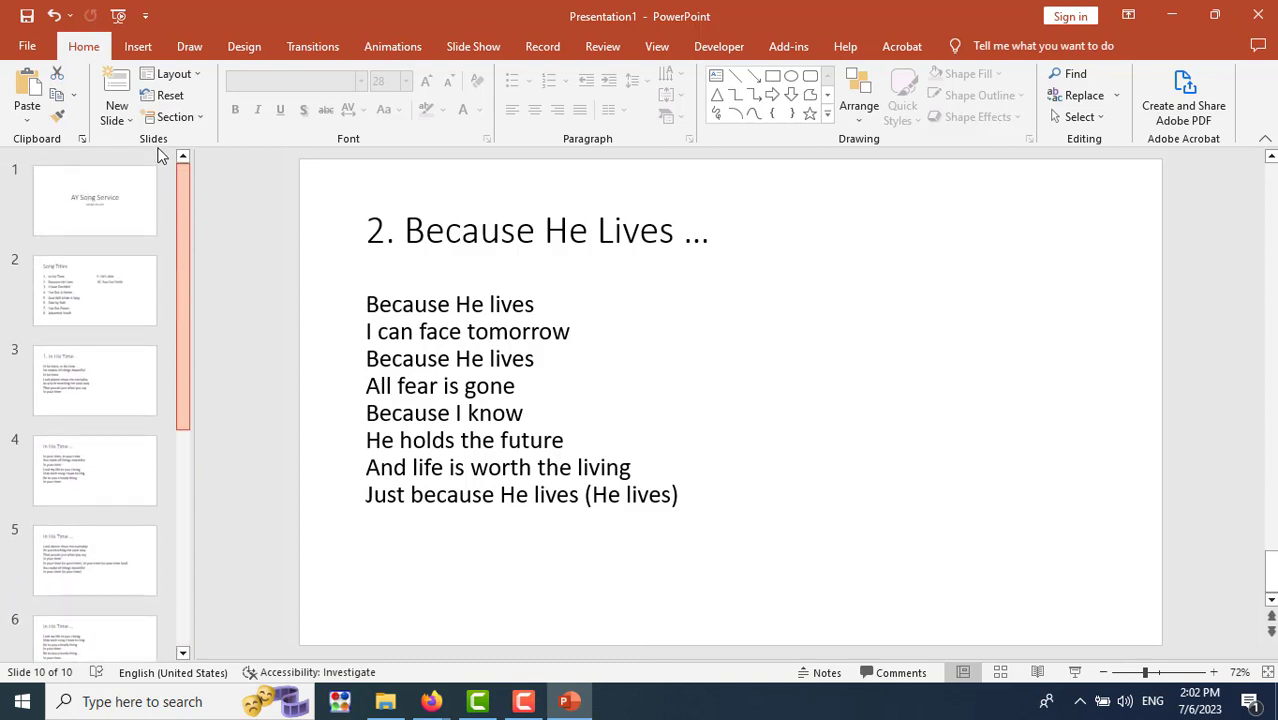
{"action": "left_click", "coordinate": [104, 195]}
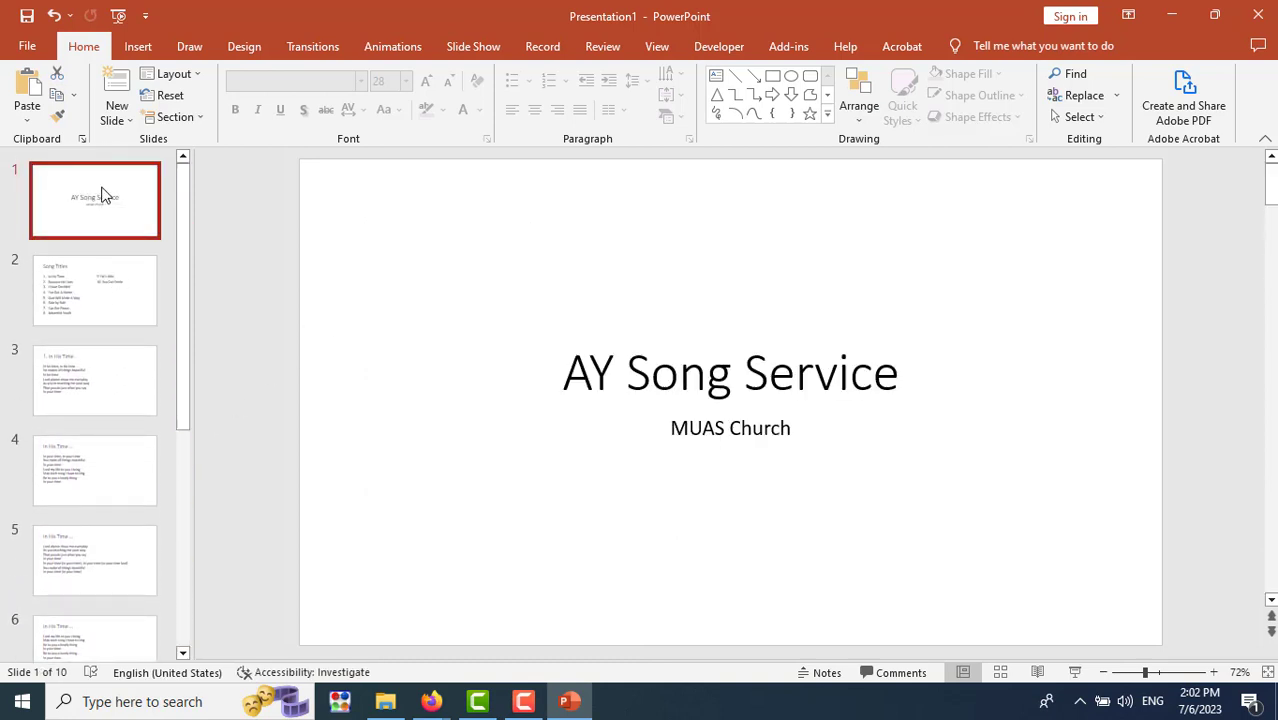
Play the show from the title slide through Song Titles to '1. In His Time', then exit.
{"action": "left_click", "coordinate": [1076, 672]}
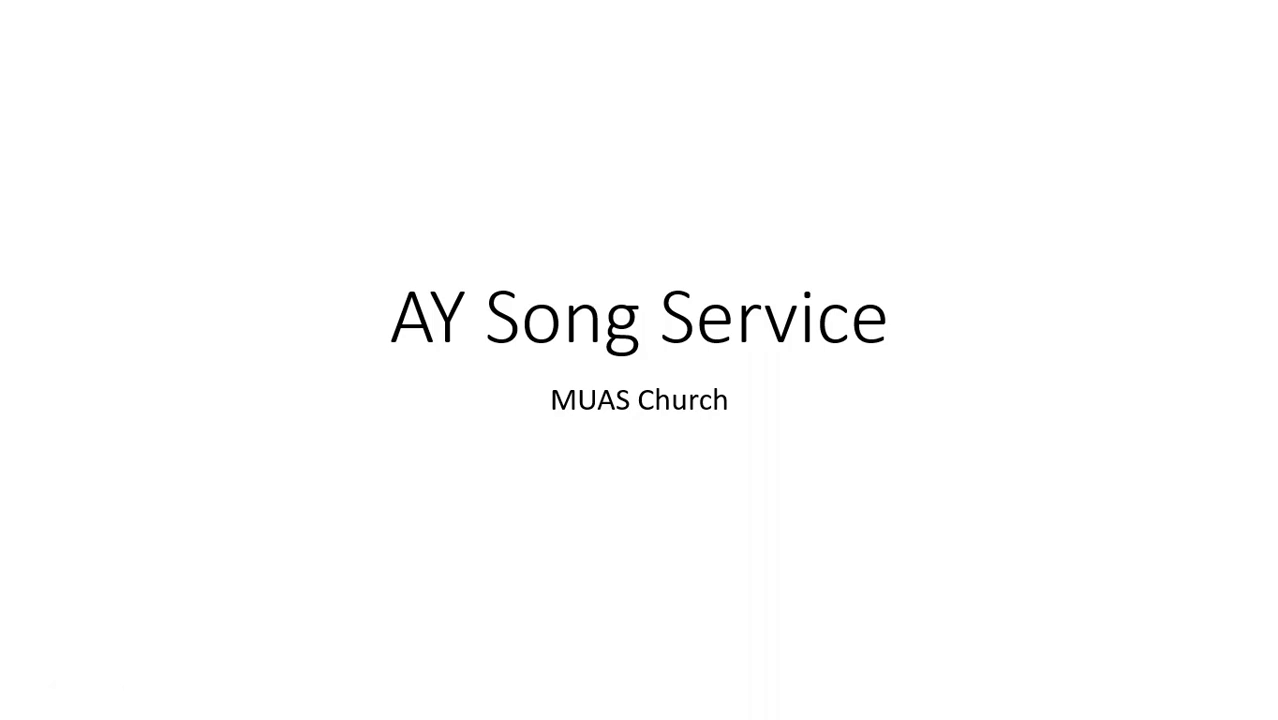
{"action": "key", "text": "Right"}
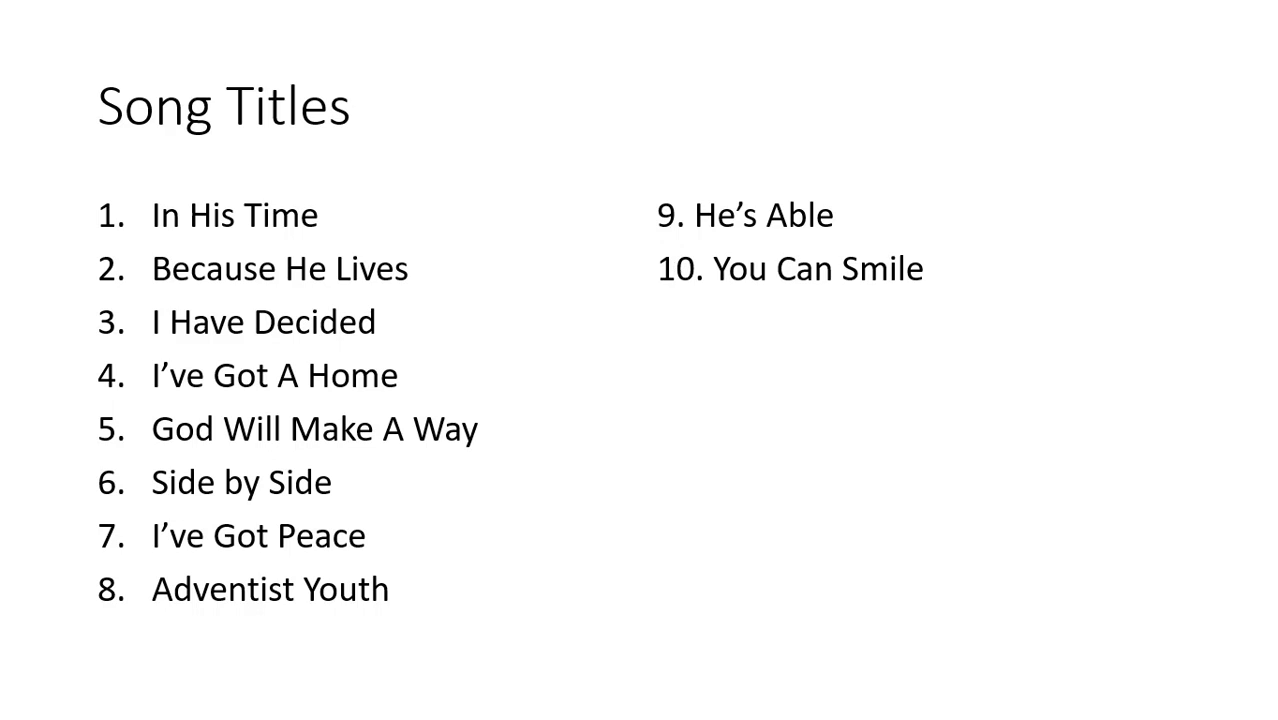
{"action": "left_click", "coordinate": [240, 283]}
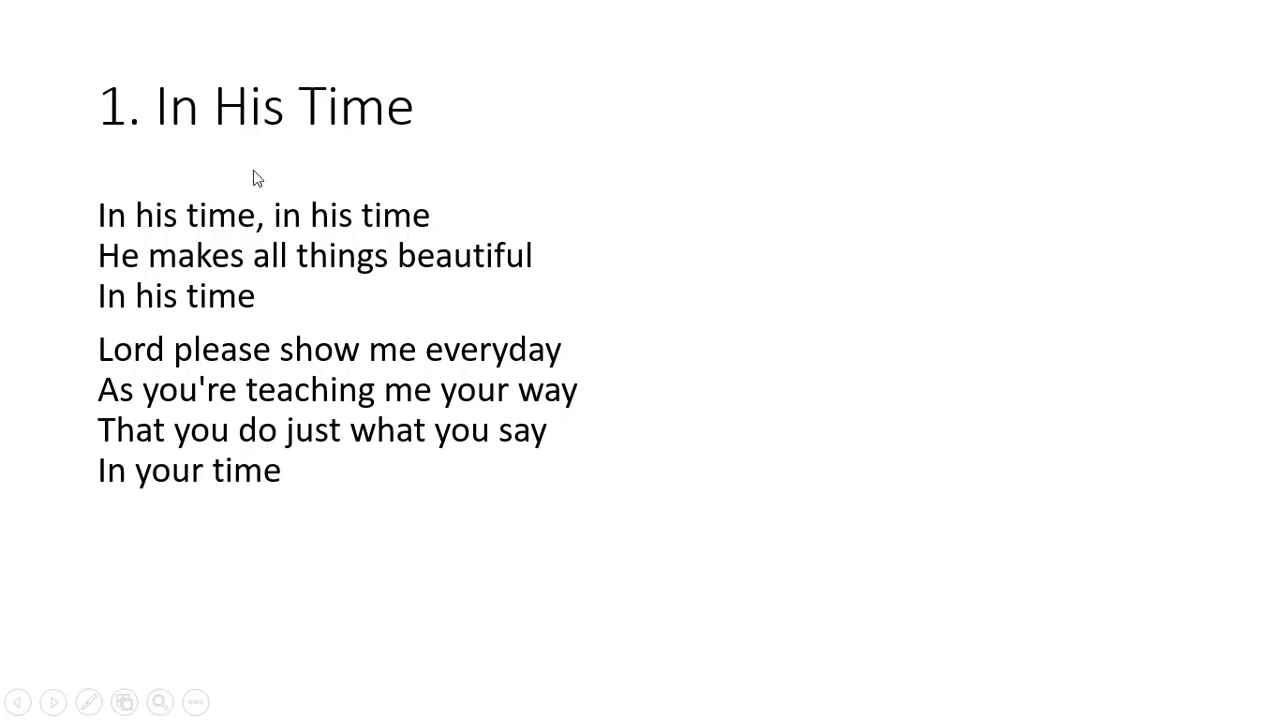
{"action": "key", "text": "Escape"}
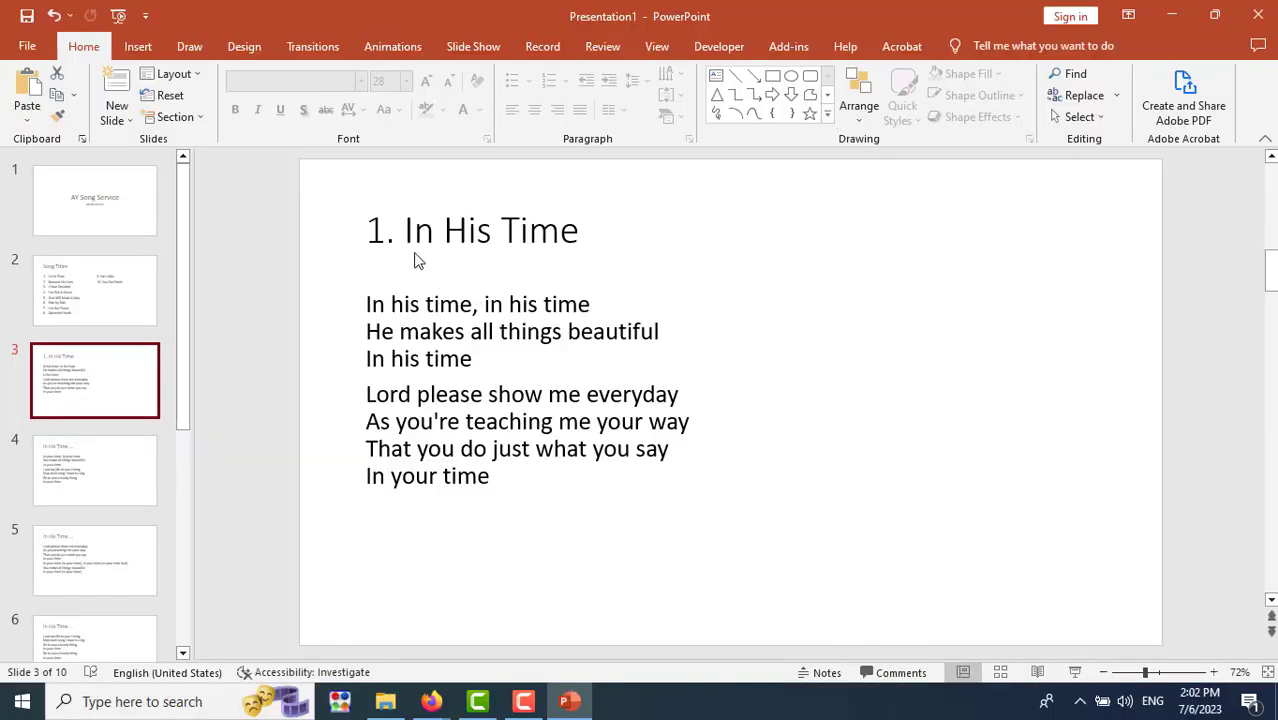
Hyperlink 'Because He Lives' on the Song Titles slide to slide 7, '2. Because He Lives'.
{"action": "left_click", "coordinate": [116, 300]}
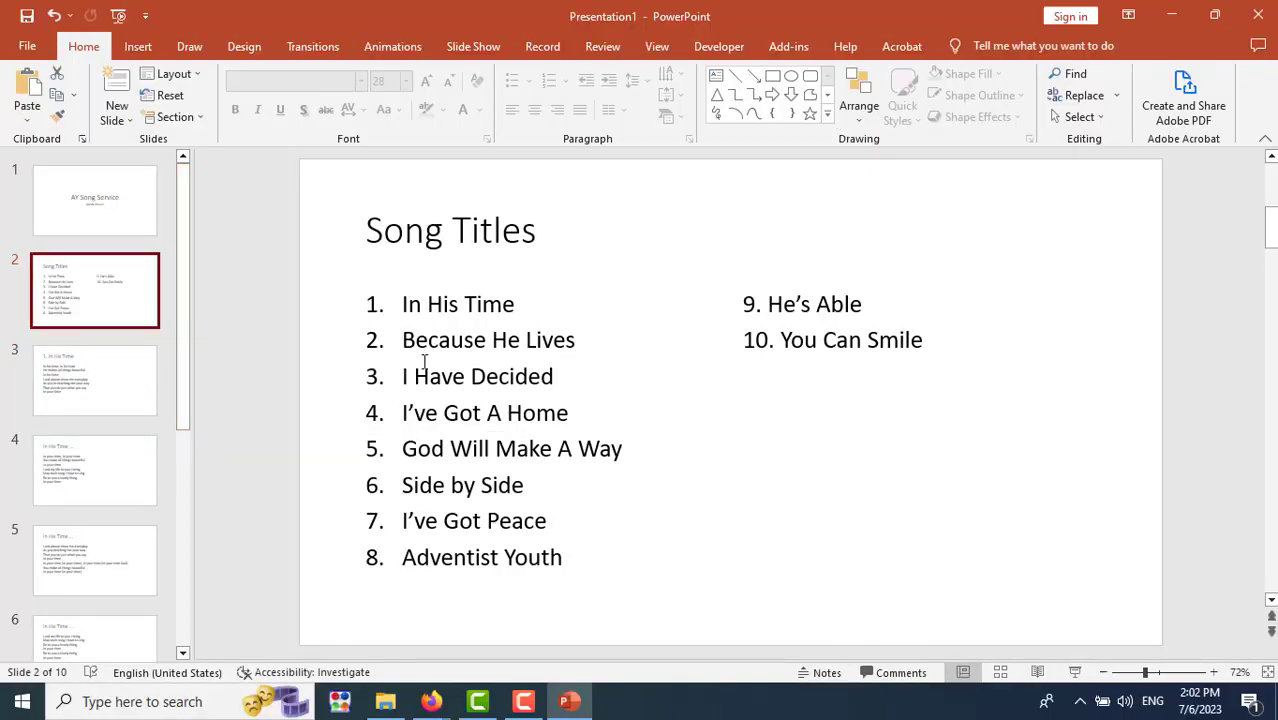
{"action": "left_click_drag", "start_coordinate": [403, 340], "coordinate": [588, 344]}
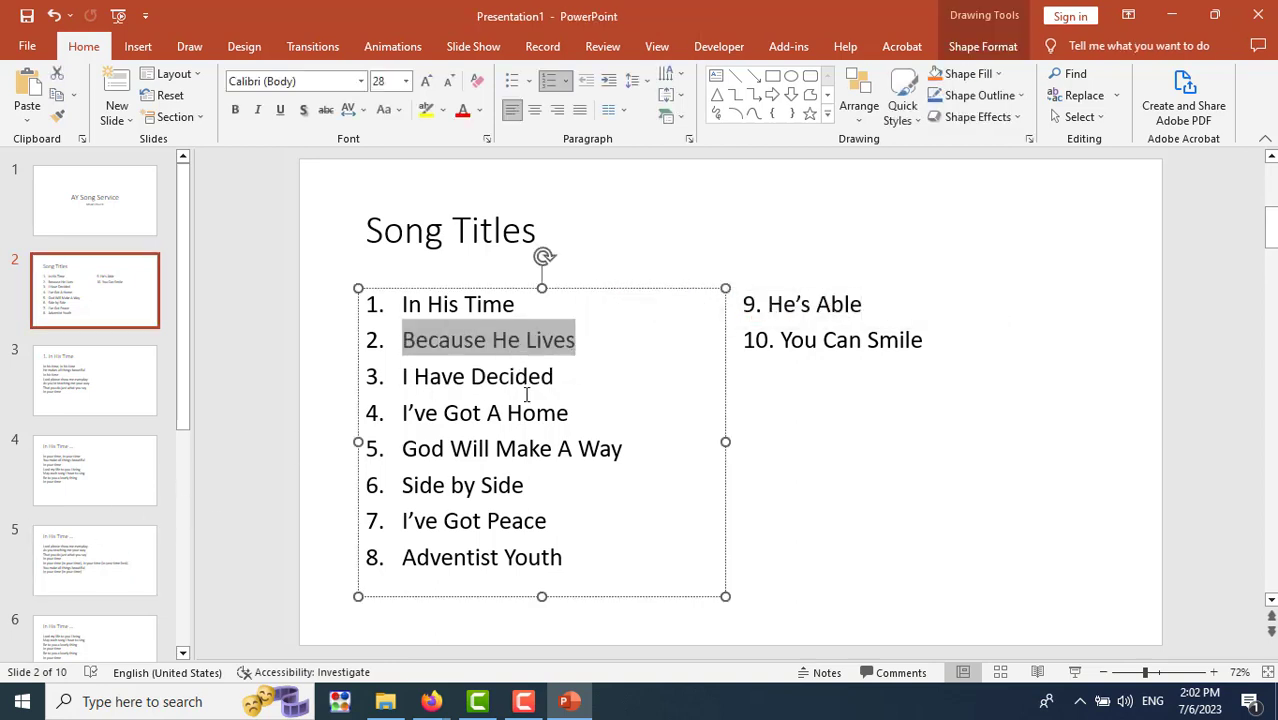
{"action": "right_click", "coordinate": [487, 345]}
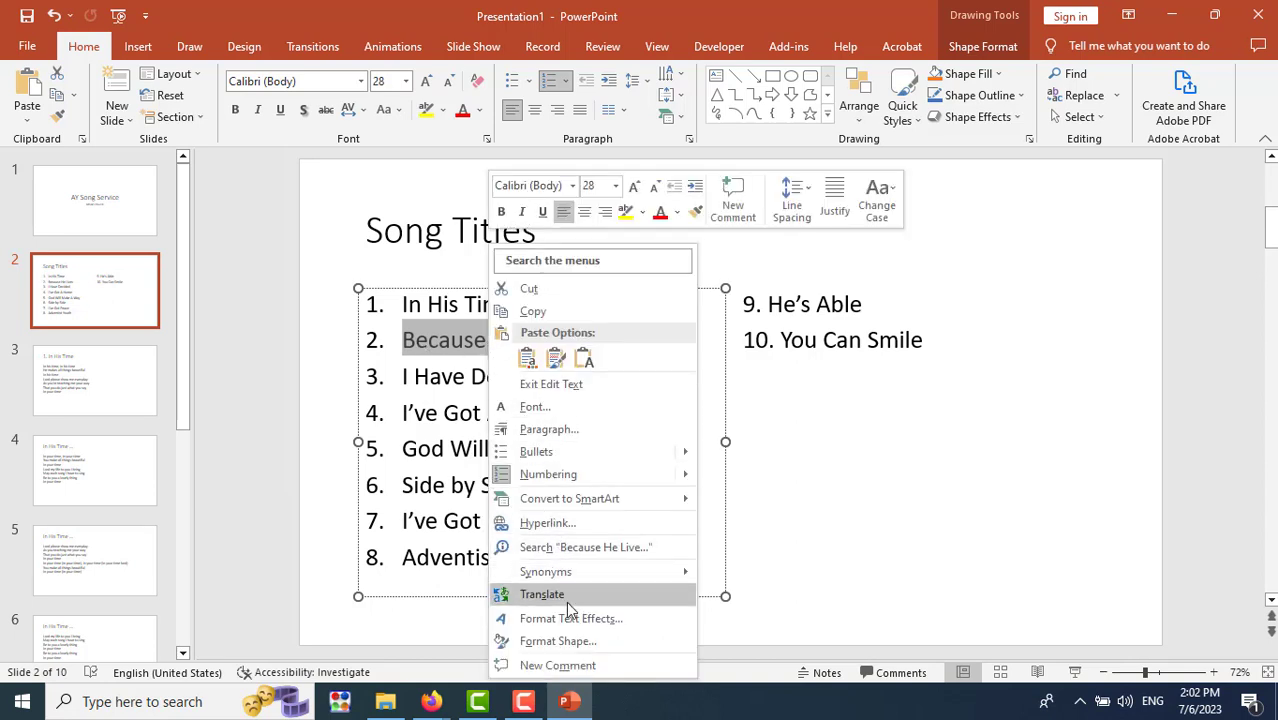
{"action": "left_click", "coordinate": [545, 524]}
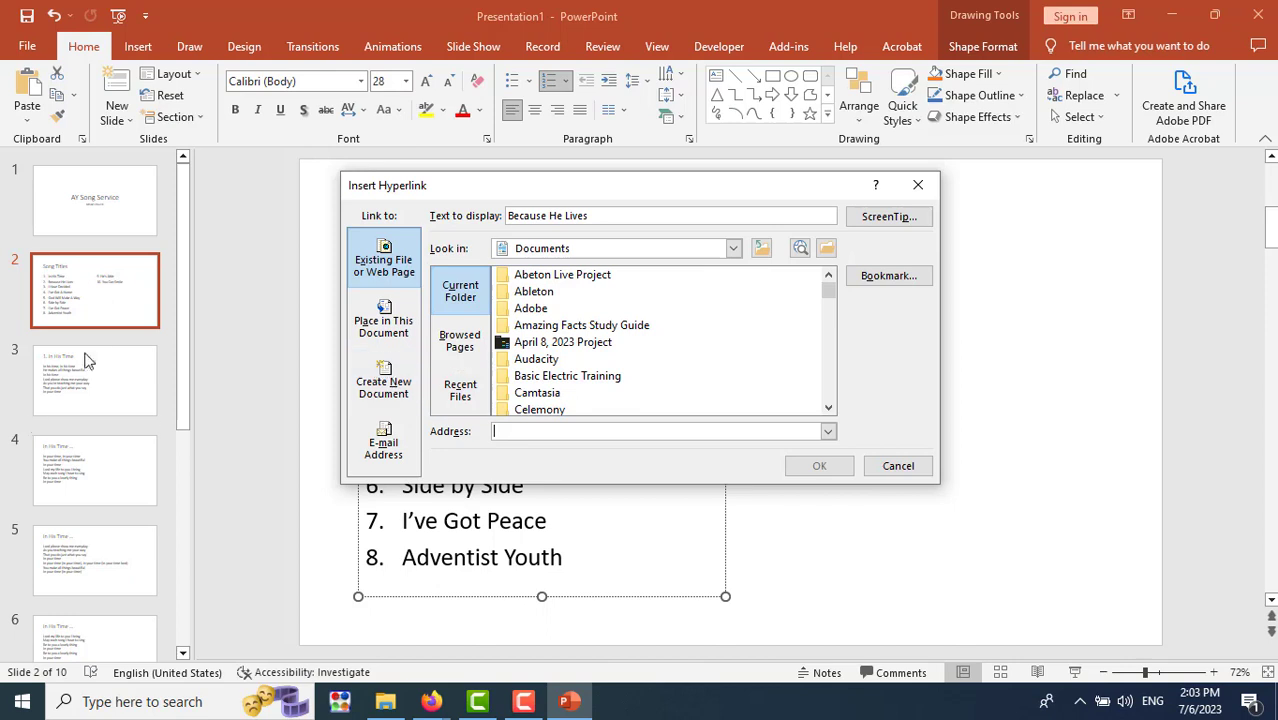
{"action": "left_click", "coordinate": [362, 313]}
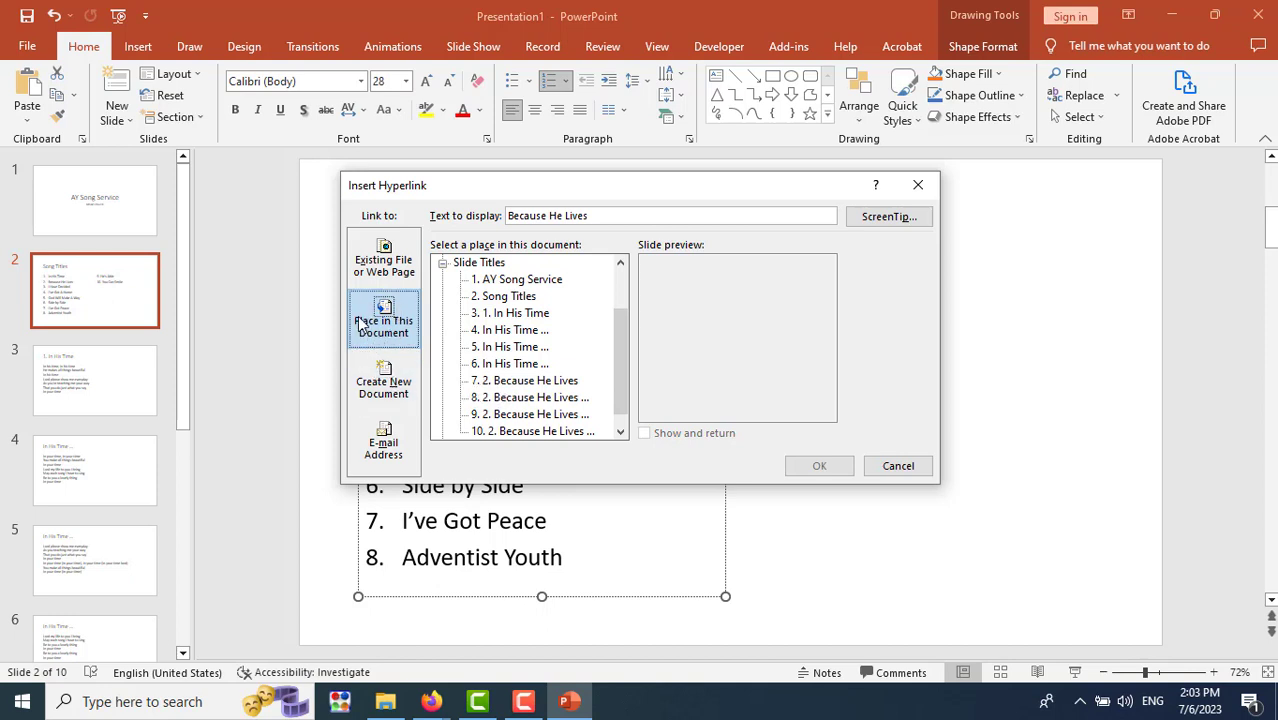
{"action": "left_click", "coordinate": [512, 381]}
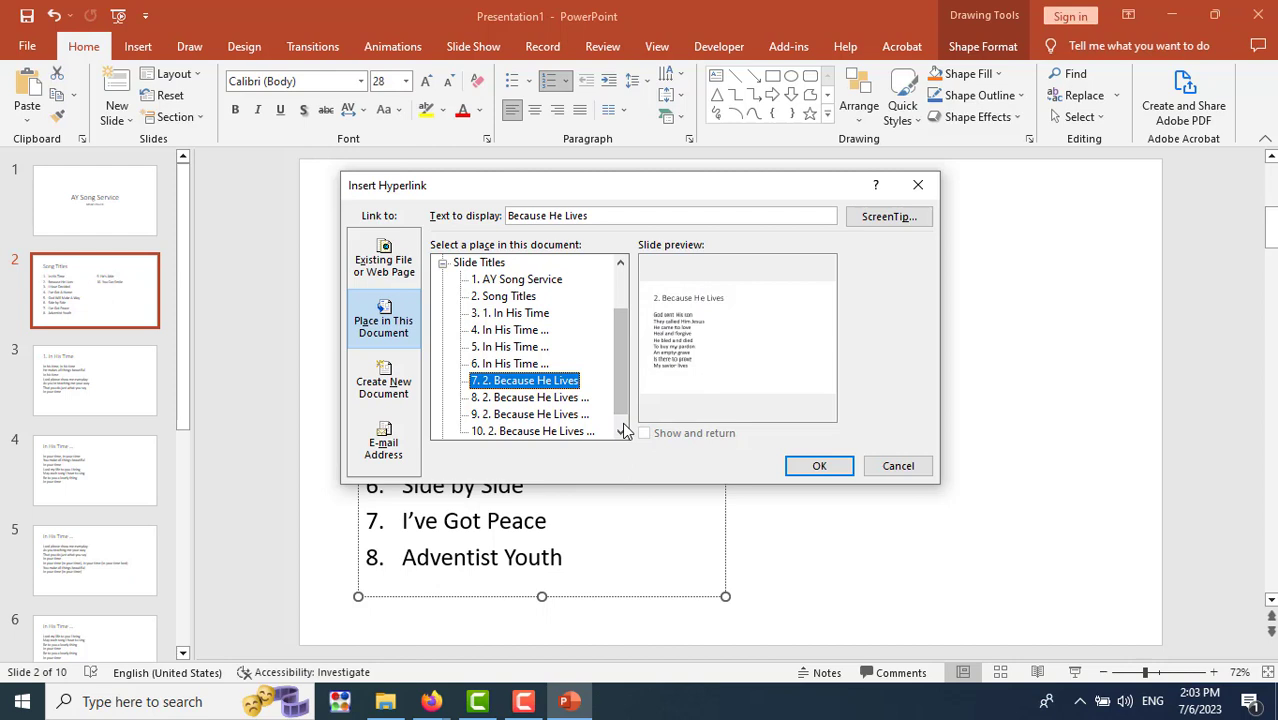
{"action": "left_click", "coordinate": [838, 477]}
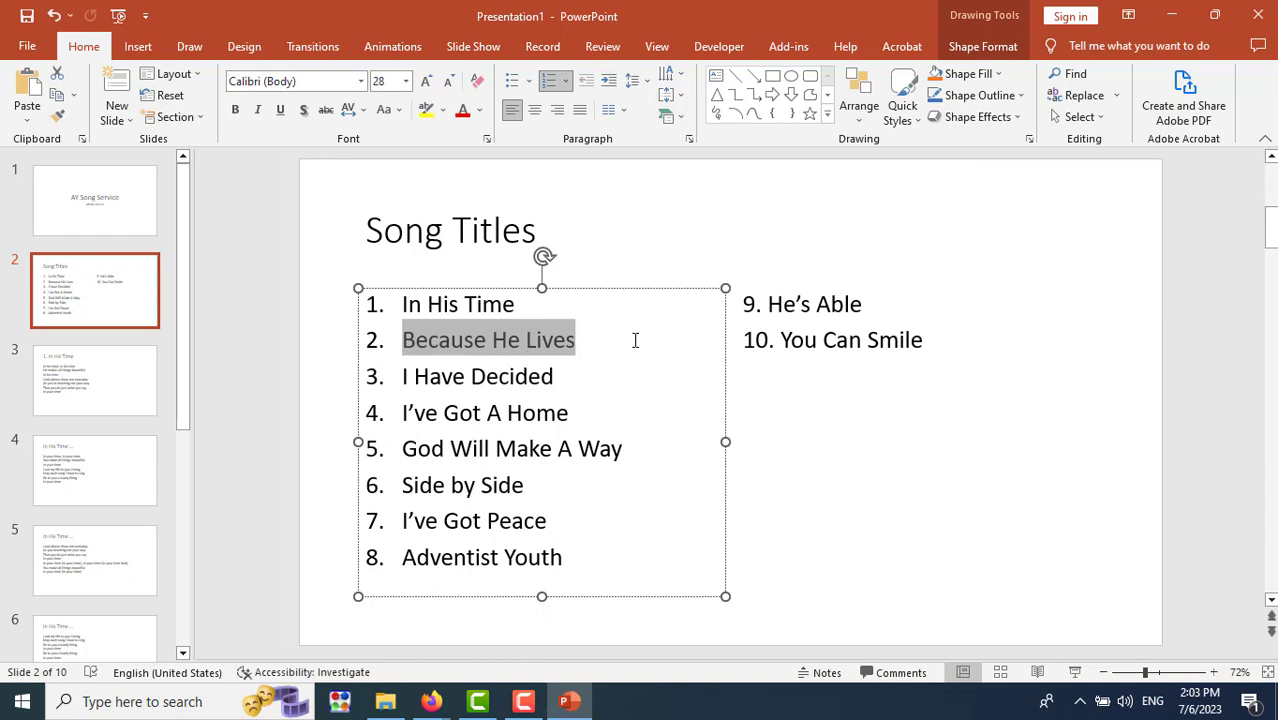
Hyperlink 'In His Time' on the Song Titles slide to slide 3, '1. In His Time'.
{"action": "left_click", "coordinate": [788, 375]}
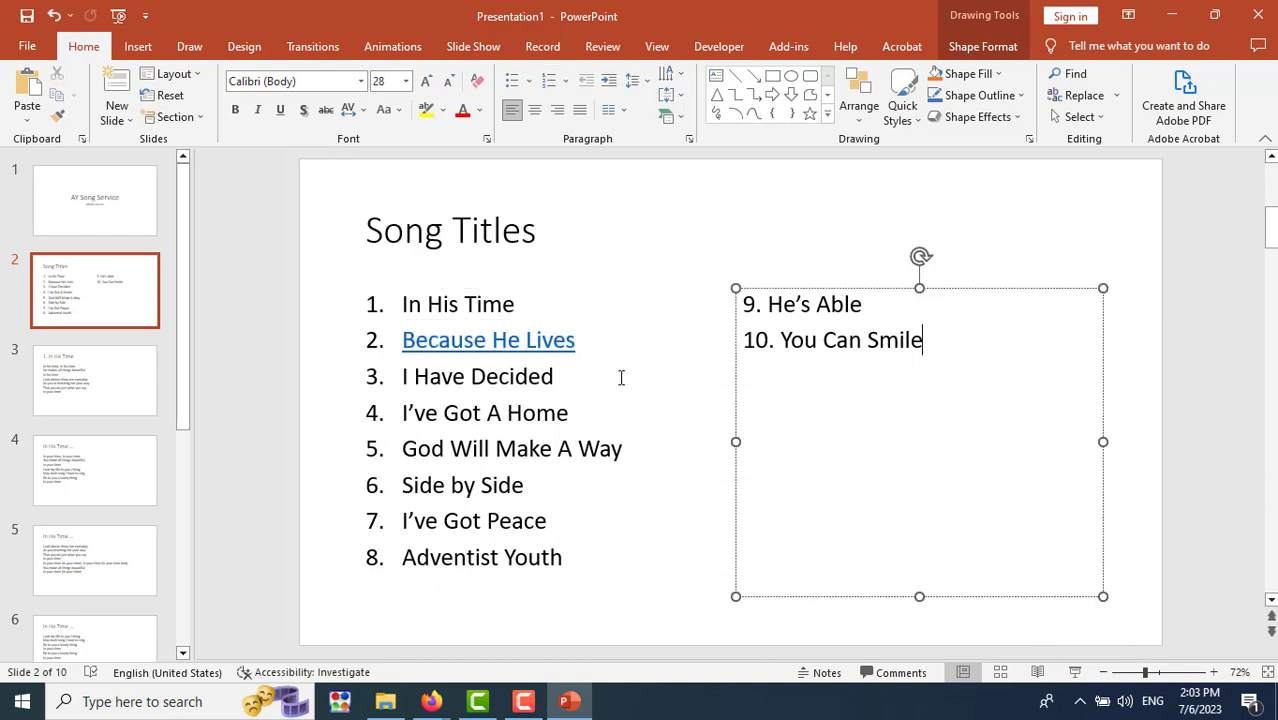
{"action": "left_click", "coordinate": [616, 600]}
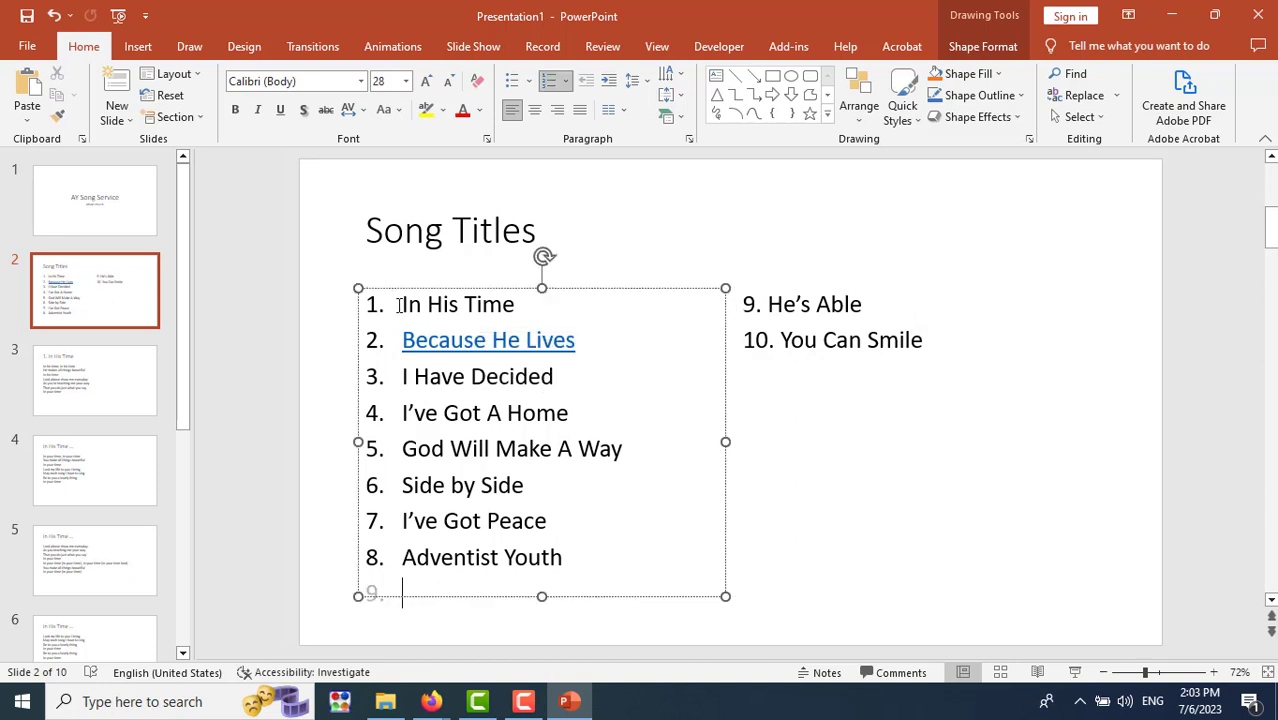
{"action": "left_click_drag", "start_coordinate": [398, 305], "coordinate": [503, 314]}
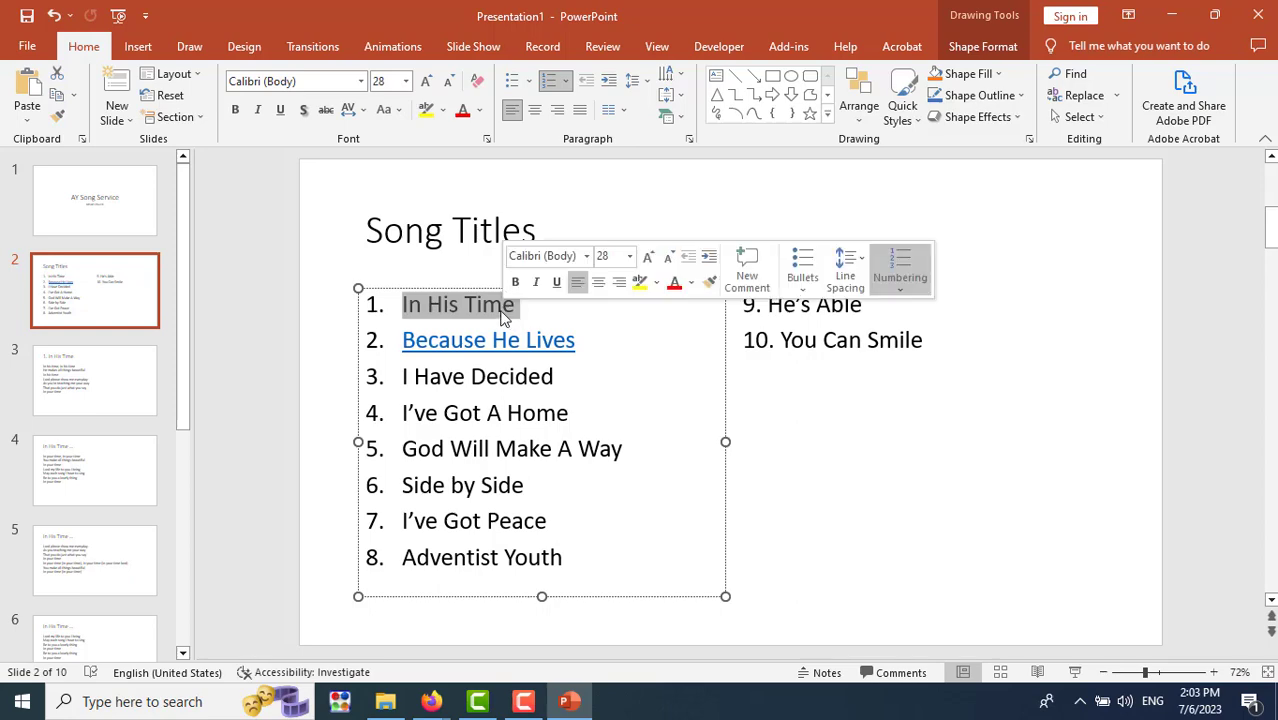
{"action": "right_click", "coordinate": [487, 313]}
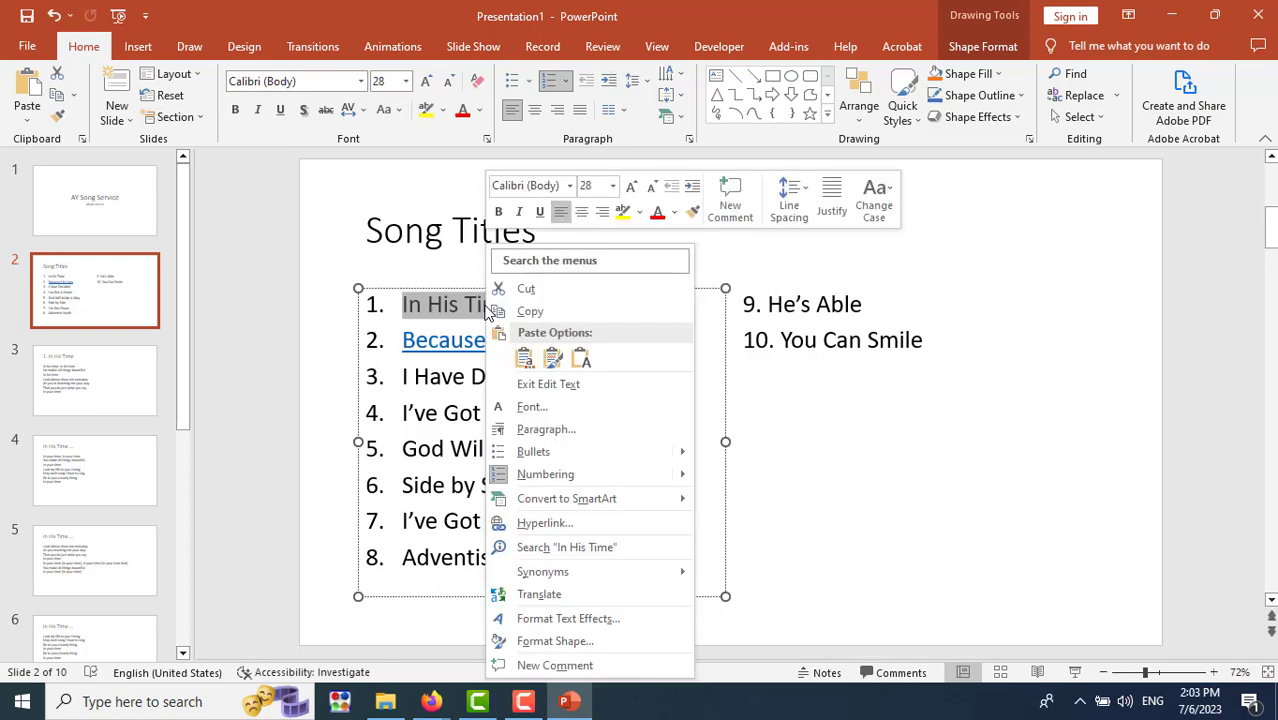
{"action": "left_click", "coordinate": [559, 528]}
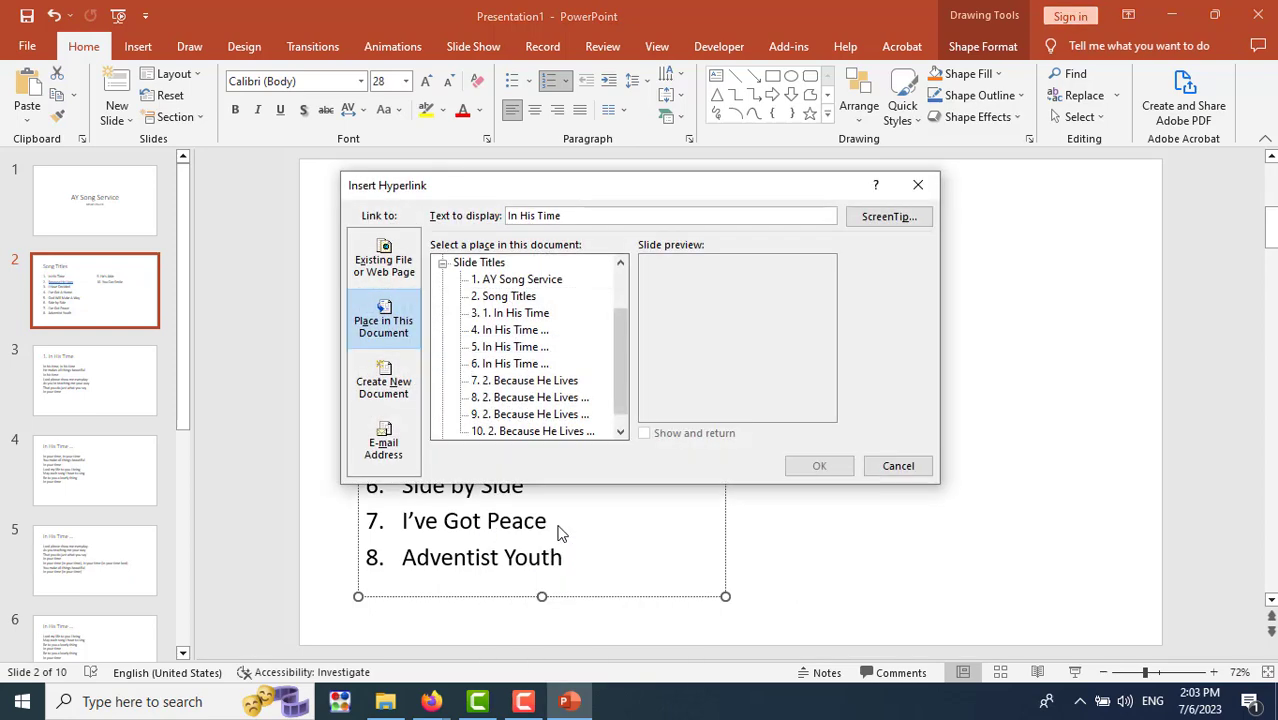
{"action": "left_click", "coordinate": [511, 315]}
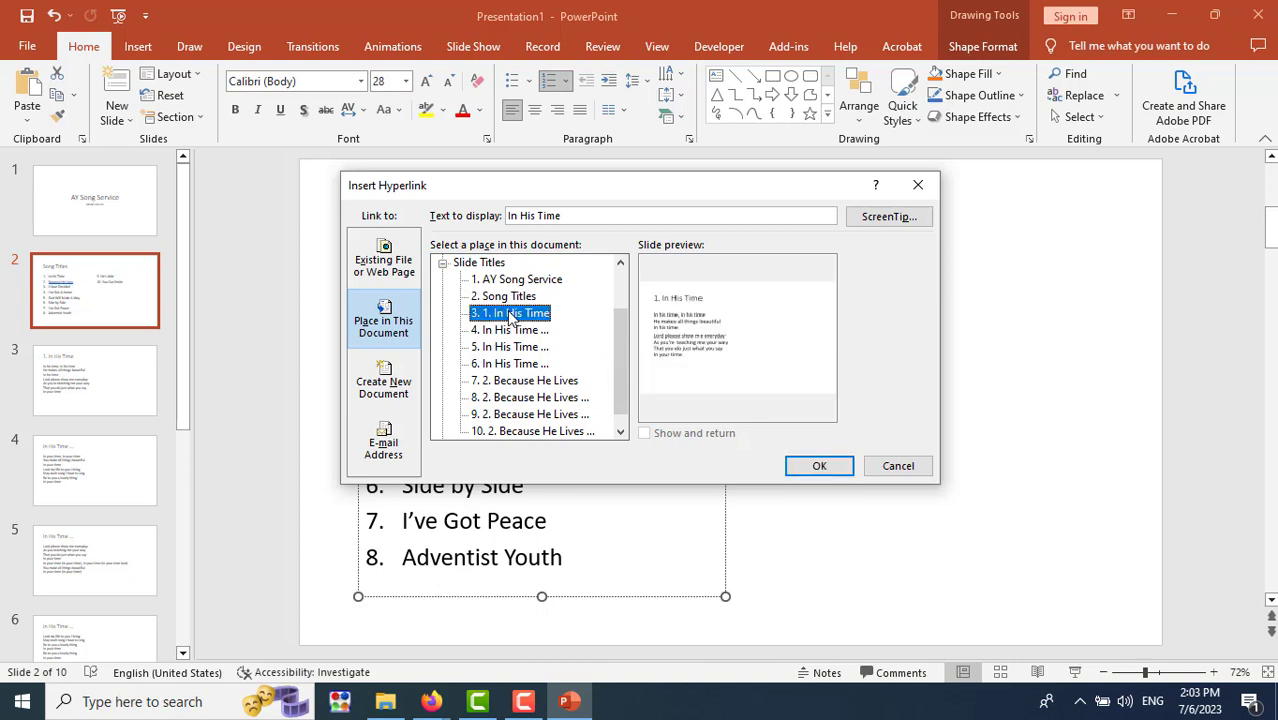
{"action": "left_click", "coordinate": [816, 467]}
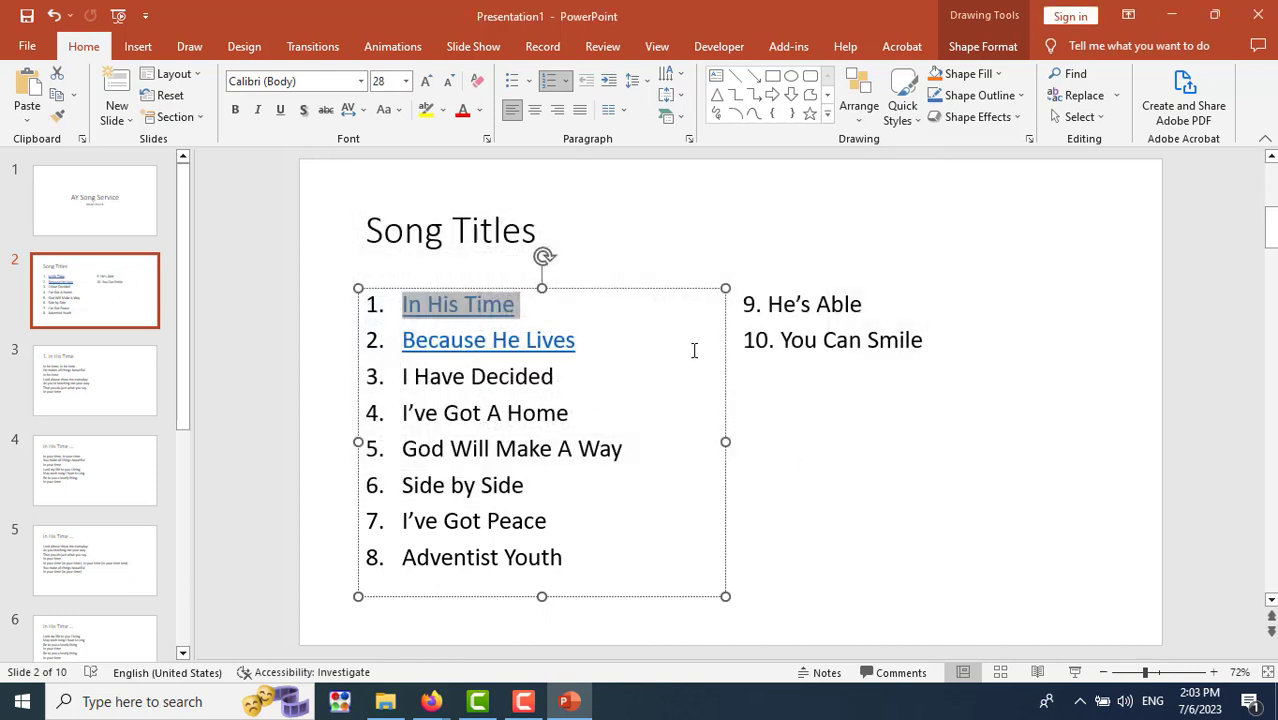
{"action": "left_click", "coordinate": [692, 350]}
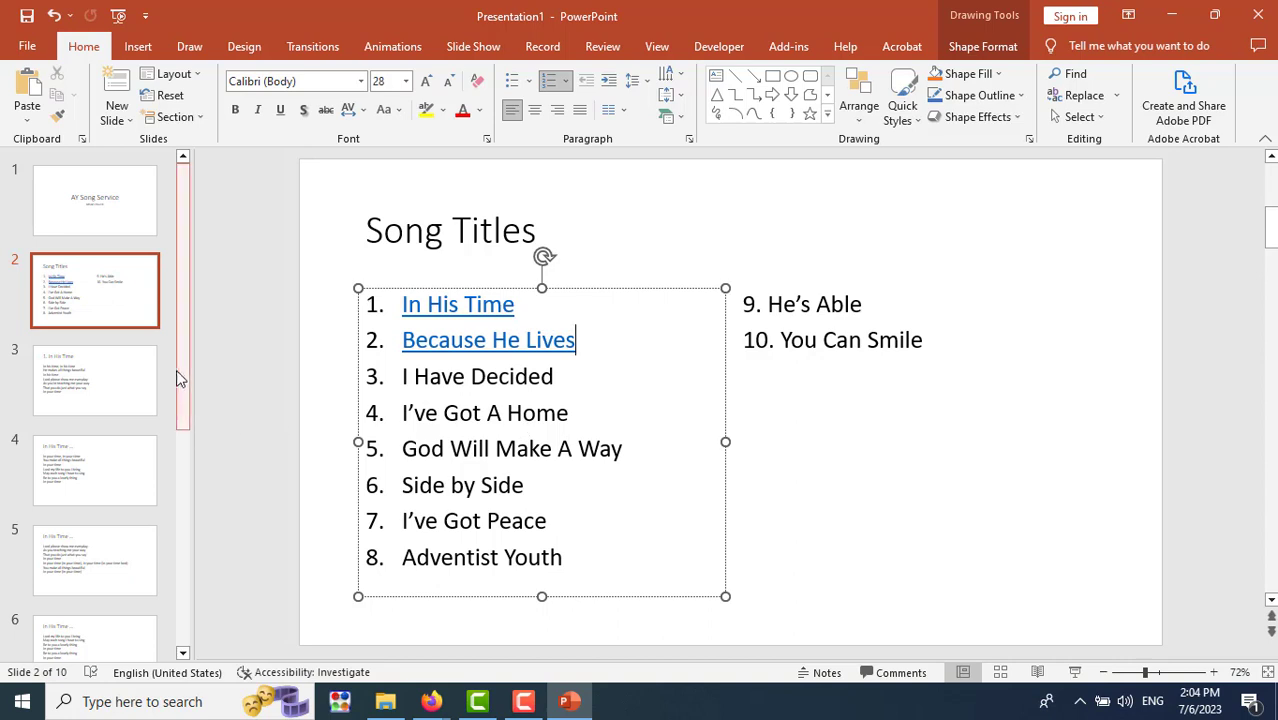
Review the song slides 3 through 8 and their lyrics.
{"action": "left_click", "coordinate": [122, 392]}
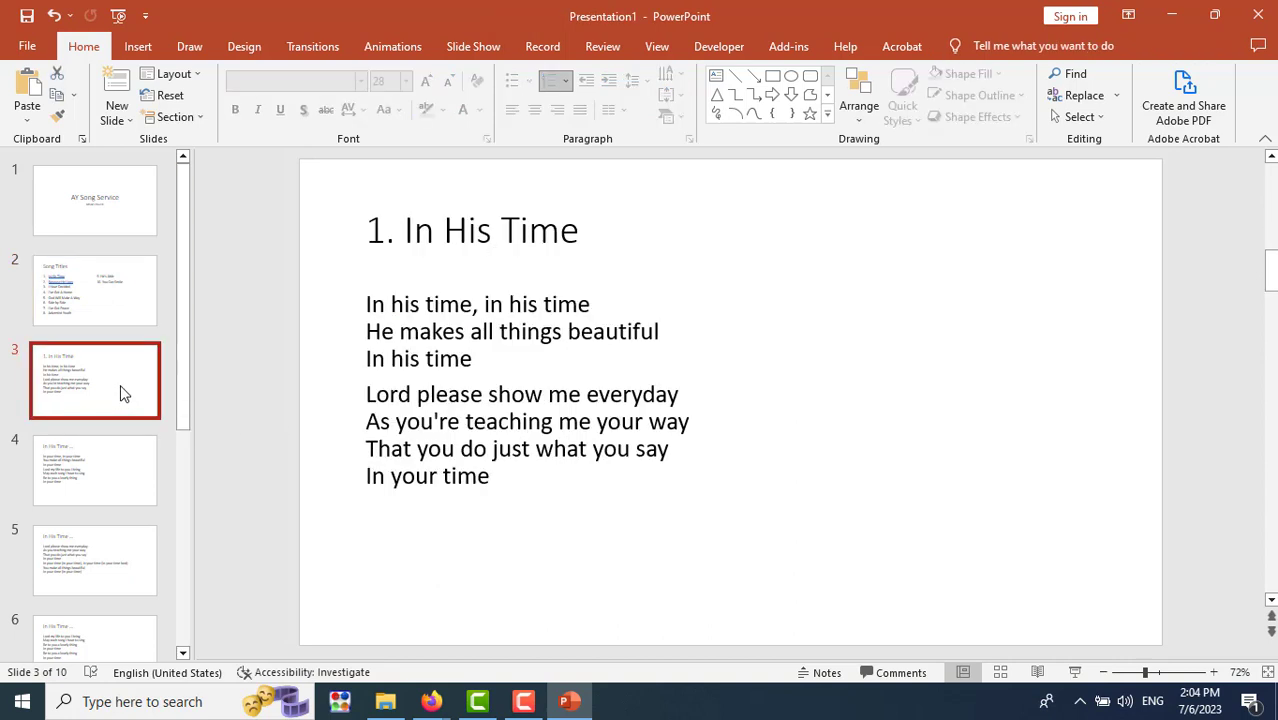
{"action": "left_click", "coordinate": [404, 234]}
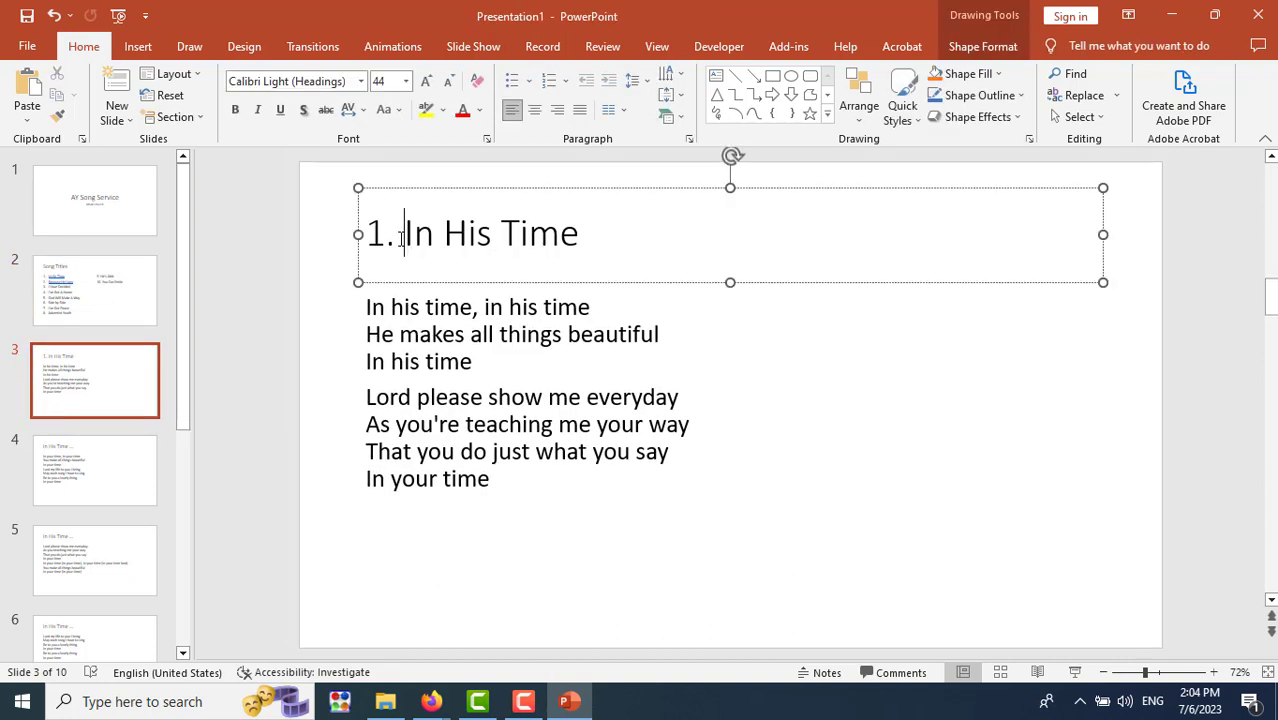
{"action": "left_click", "coordinate": [366, 238]}
{"action": "left_click", "coordinate": [97, 477]}
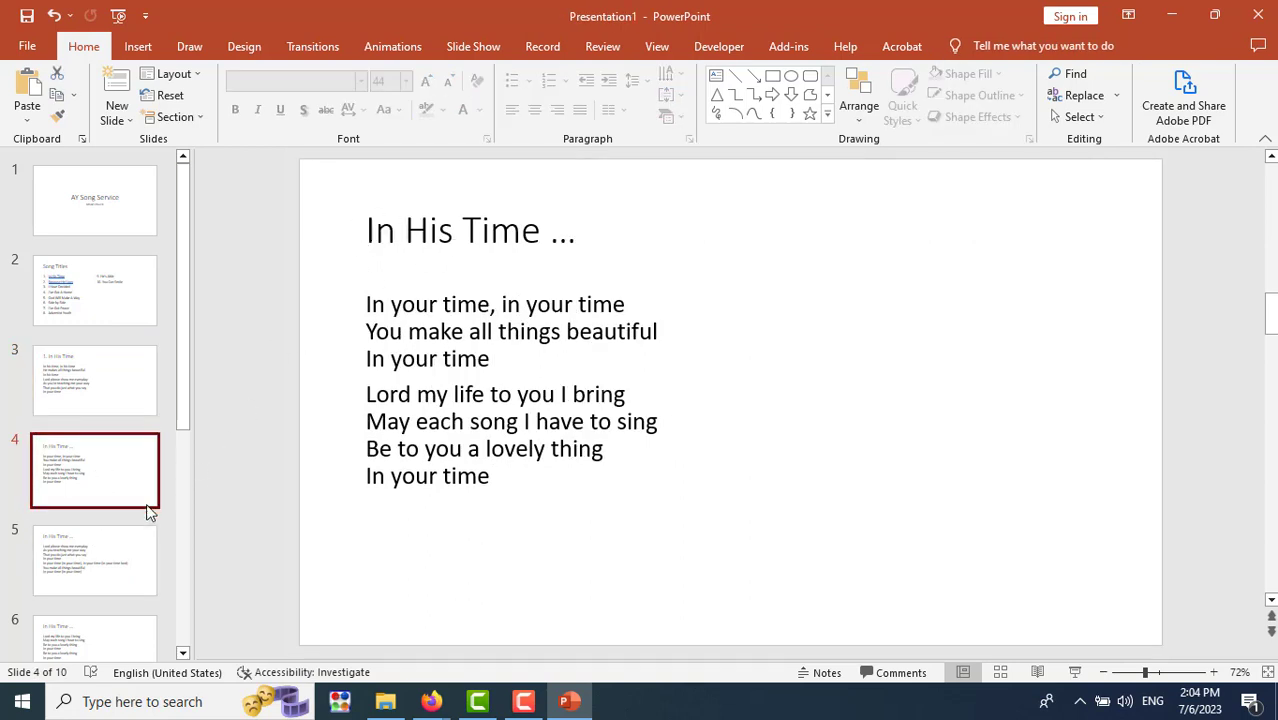
{"action": "left_click", "coordinate": [122, 572]}
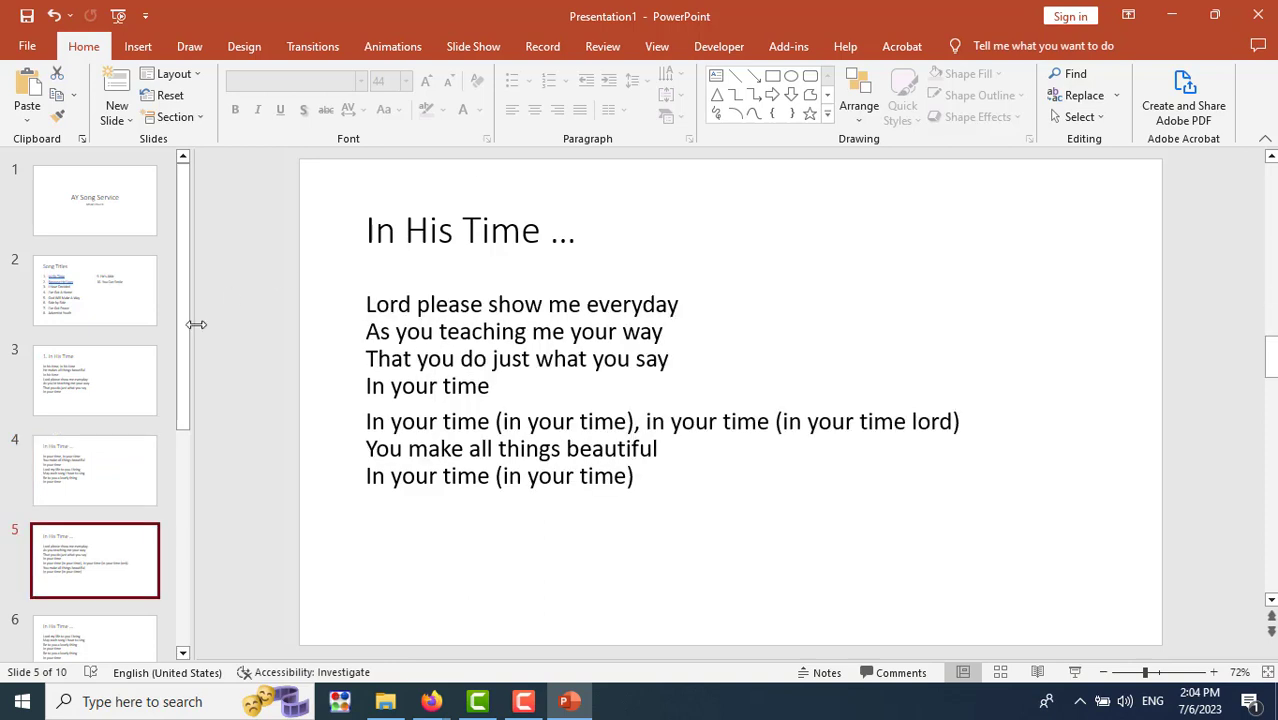
{"action": "left_click", "coordinate": [182, 655]}
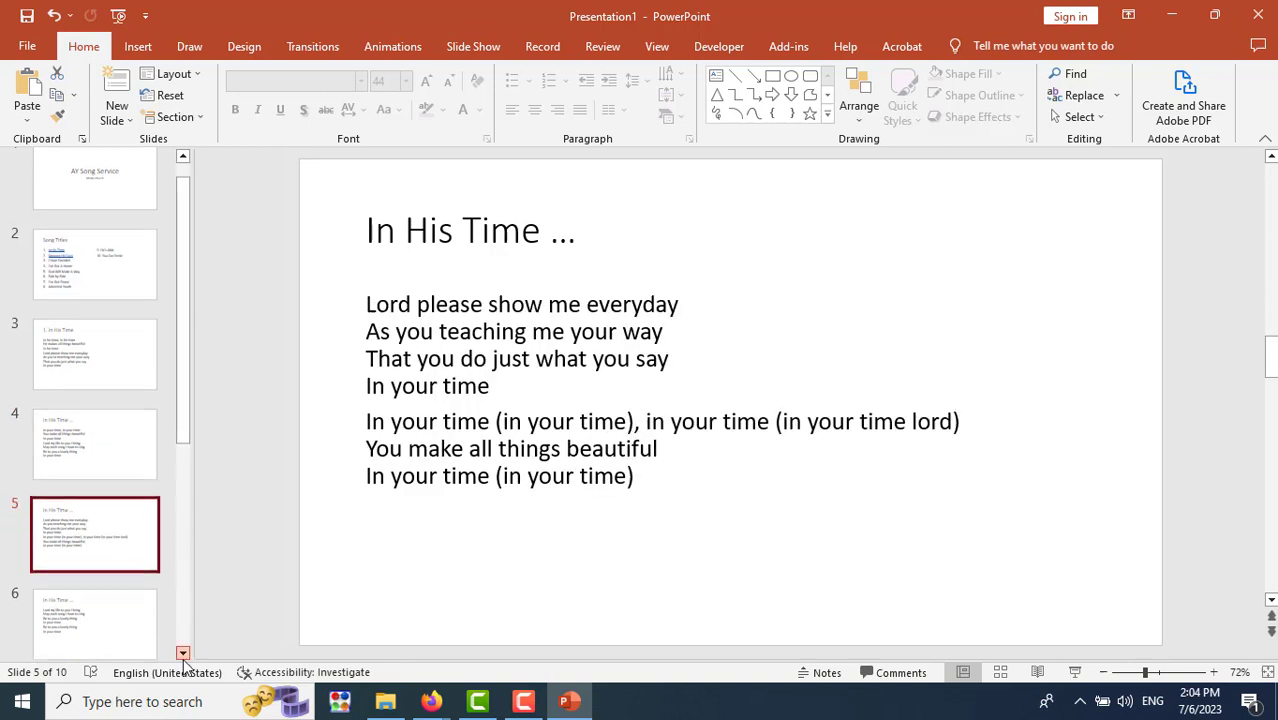
{"action": "left_click", "coordinate": [86, 608]}
{"action": "scroll", "coordinate": [70, 425], "scroll_direction": "down", "scroll_amount": 2}
{"action": "scroll", "coordinate": [78, 409], "scroll_direction": "down", "scroll_amount": 2}
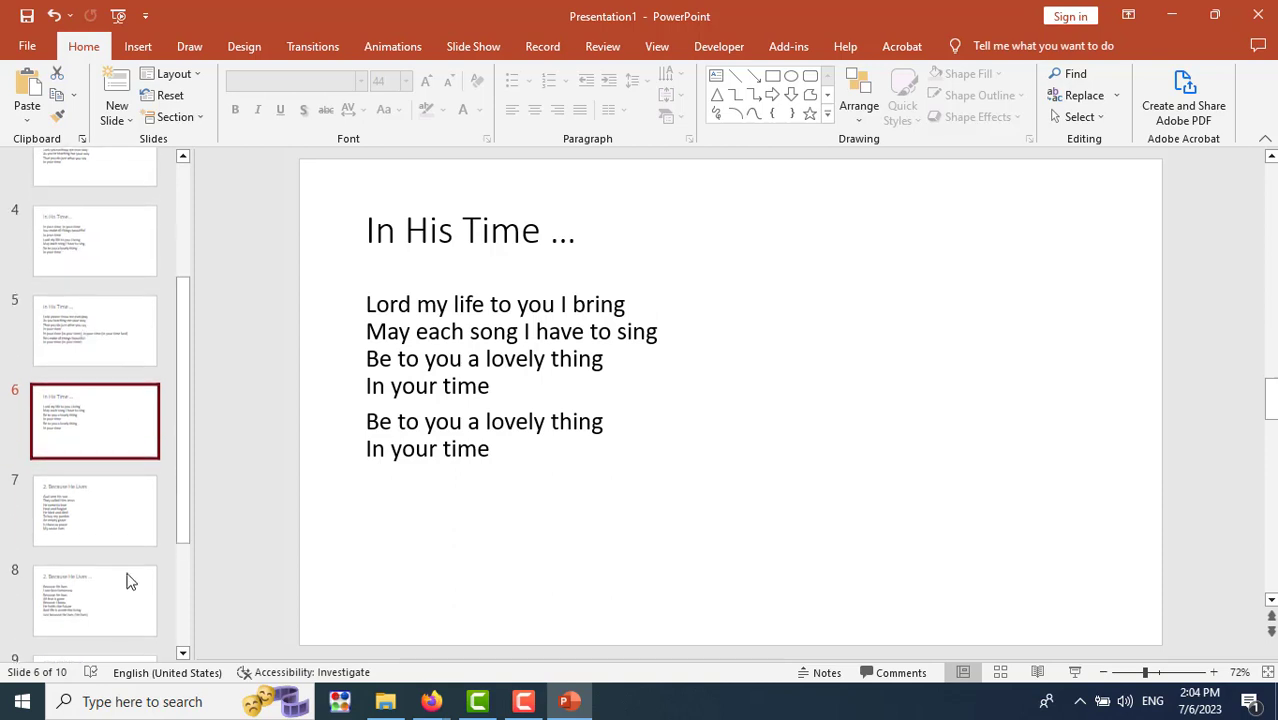
{"action": "left_click", "coordinate": [128, 520]}
{"action": "scroll", "coordinate": [125, 519], "scroll_direction": "down", "scroll_amount": 2}
{"action": "scroll", "coordinate": [110, 440], "scroll_direction": "down", "scroll_amount": 1}
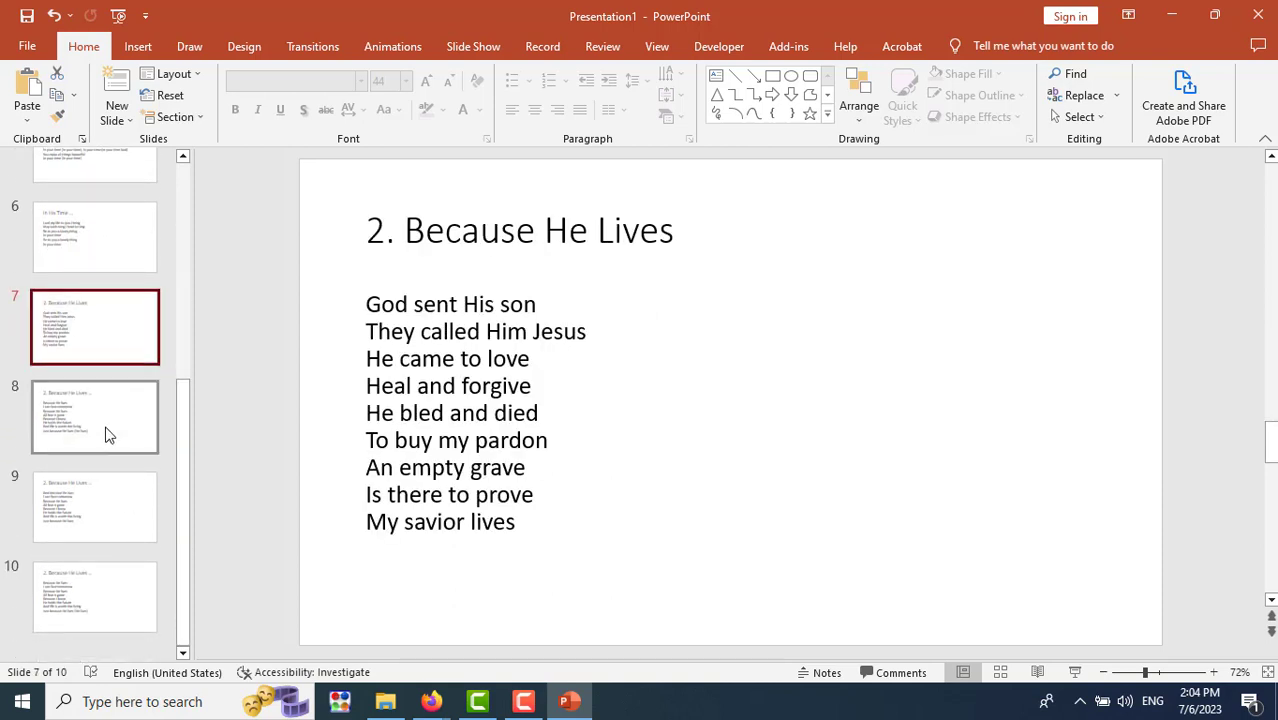
{"action": "left_click", "coordinate": [108, 434]}
Select the '2. ' prefix in slide 8's 'Because He Lives' title.
{"action": "left_click", "coordinate": [91, 314]}
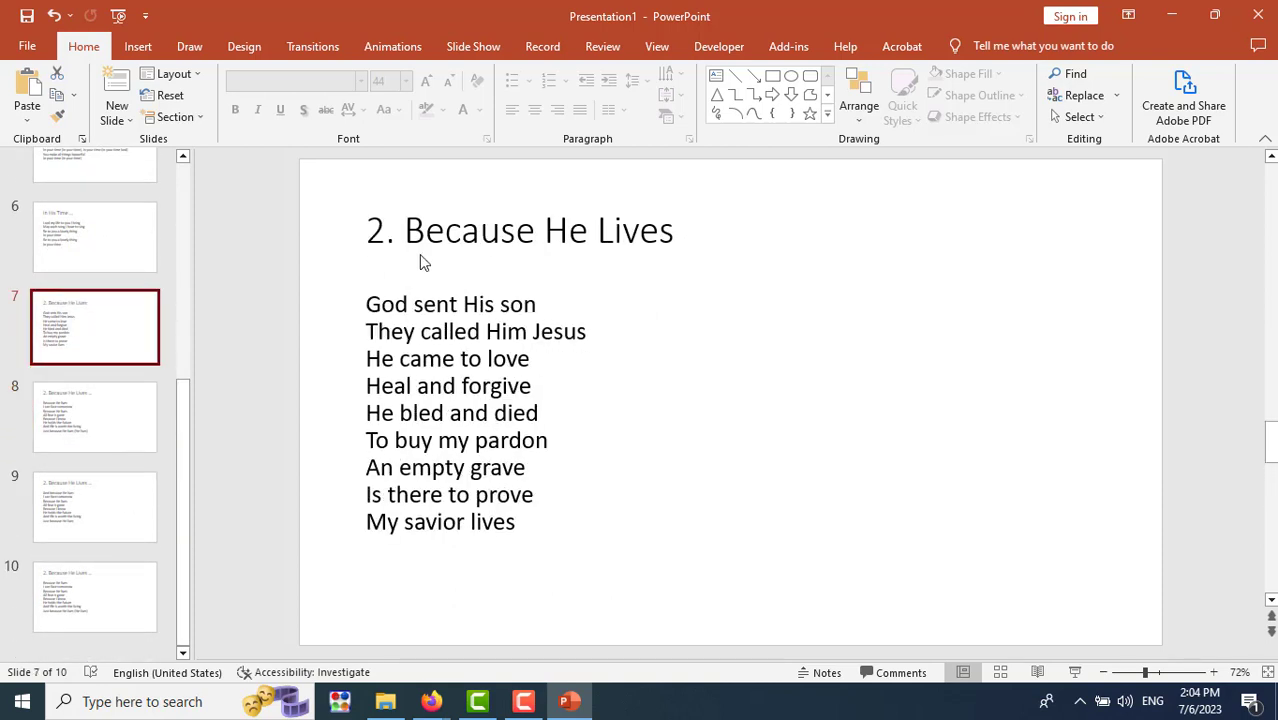
{"action": "left_click", "coordinate": [86, 424]}
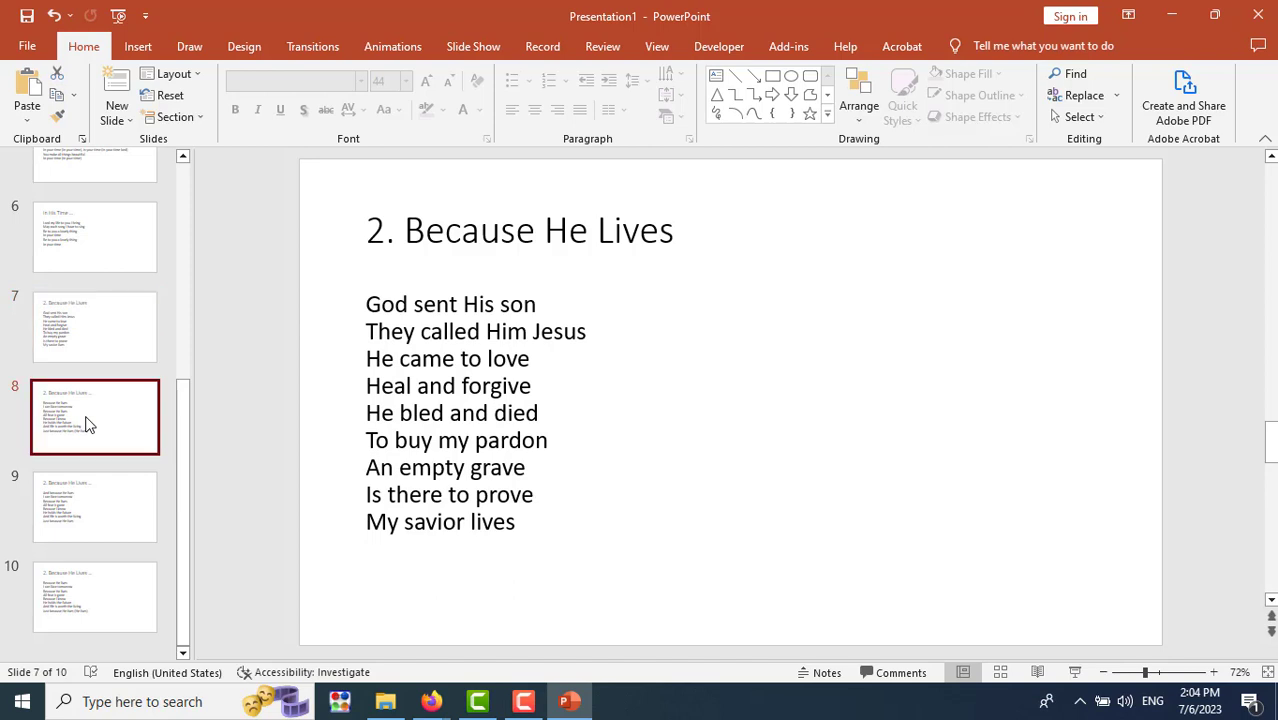
{"action": "left_click", "coordinate": [404, 231]}
{"action": "left_click_drag", "start_coordinate": [404, 231], "coordinate": [367, 231]}
Delete the '2. ' prefix from the titles of slides 8, 9 and 10.
{"action": "key", "text": "BackSpace"}
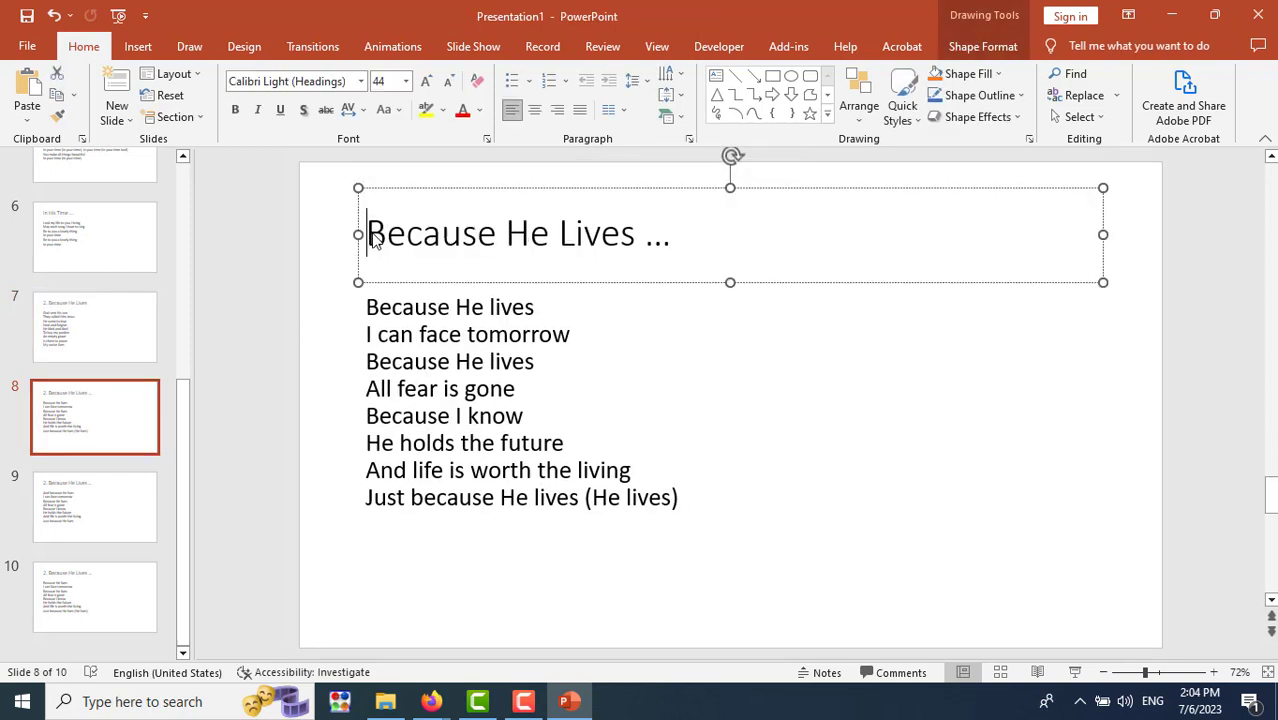
{"action": "left_click", "coordinate": [112, 521]}
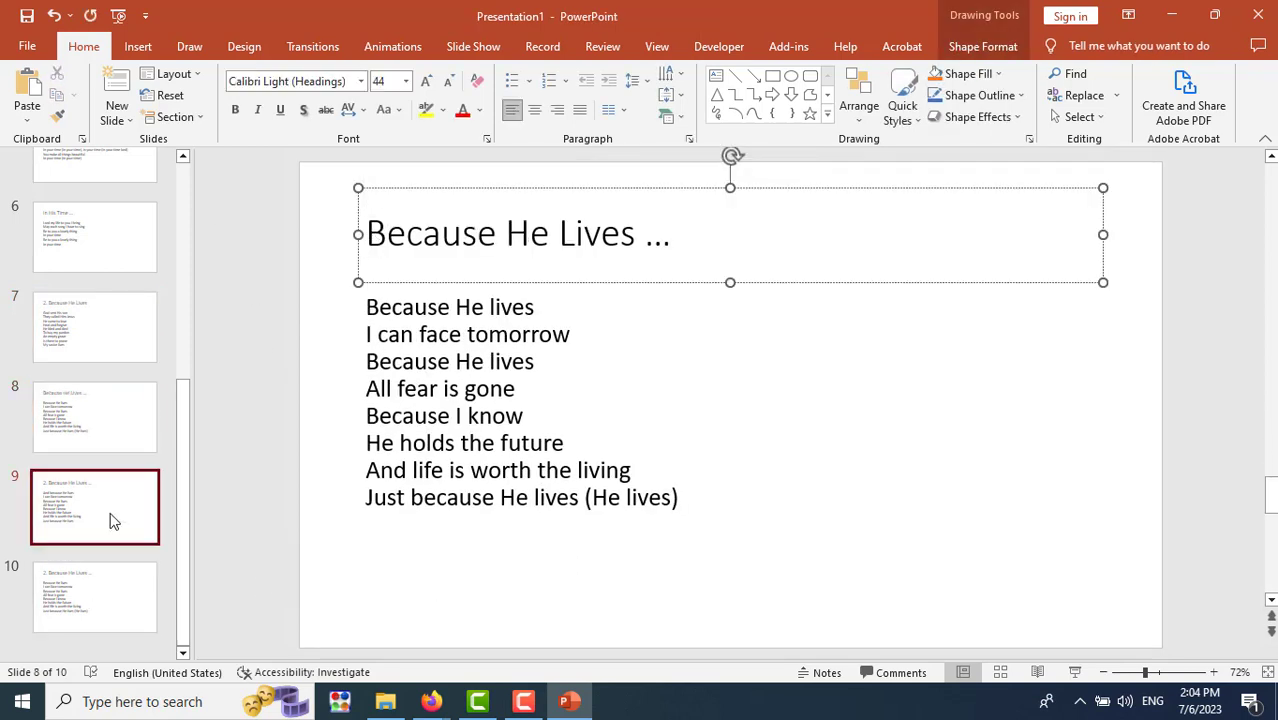
{"action": "left_click", "coordinate": [405, 230]}
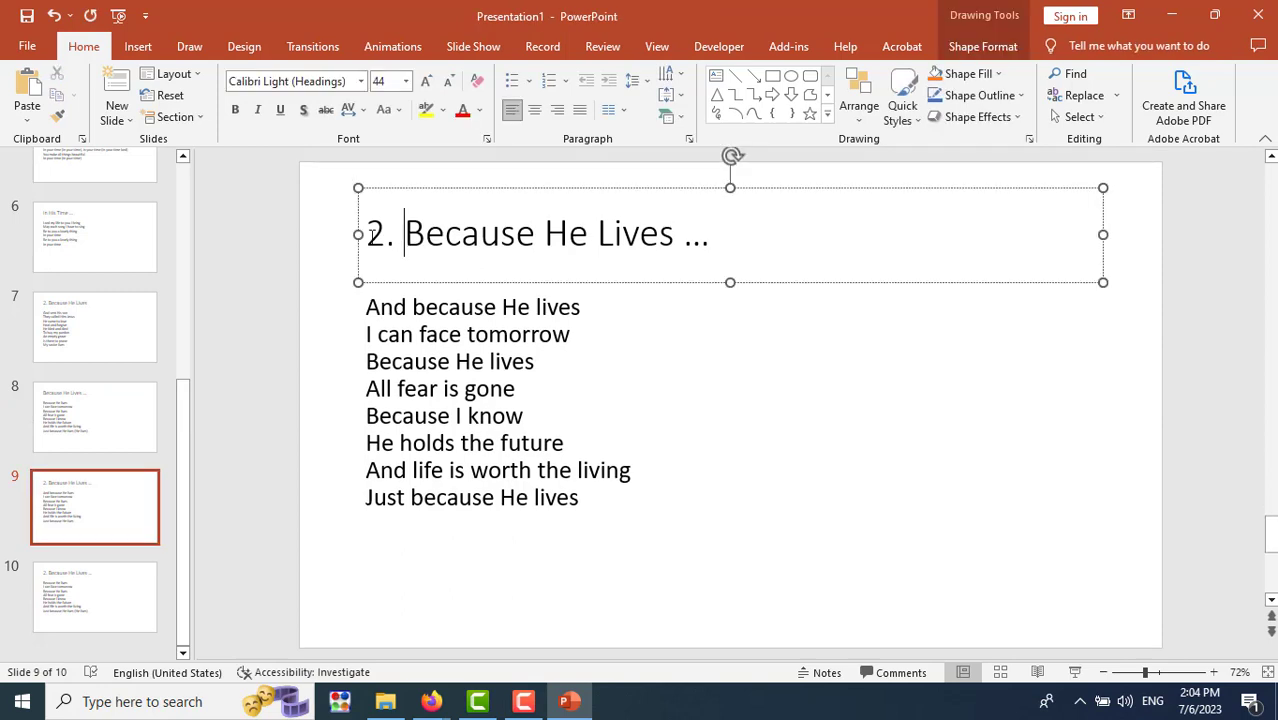
{"action": "left_click_drag", "start_coordinate": [405, 230], "coordinate": [352, 240]}
{"action": "key", "text": "BackSpace"}
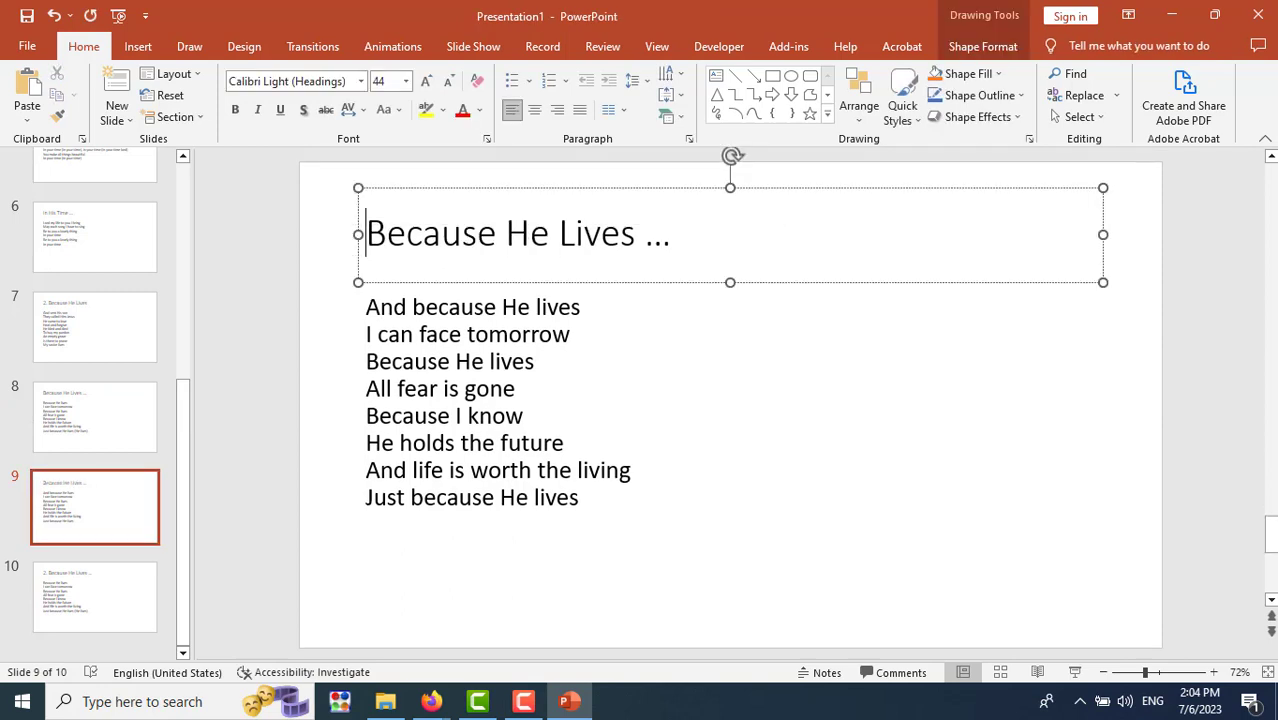
{"action": "left_click", "coordinate": [100, 595]}
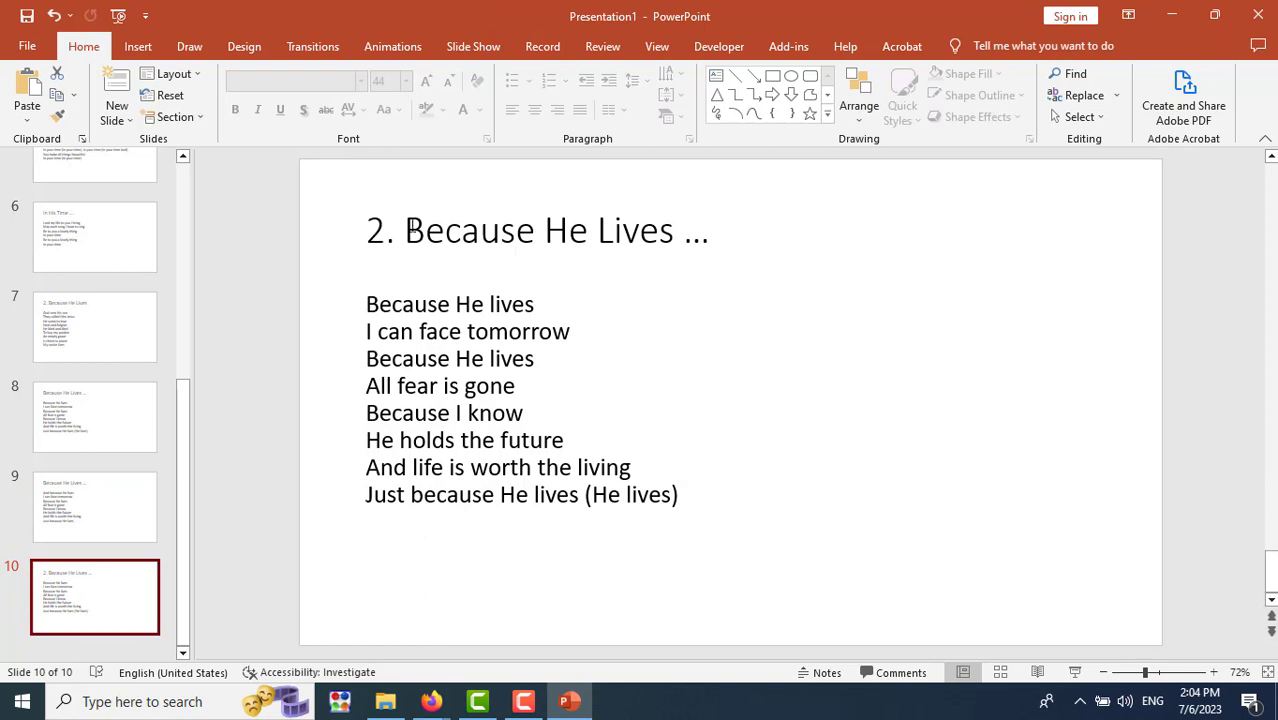
{"action": "left_click_drag", "start_coordinate": [405, 230], "coordinate": [360, 232]}
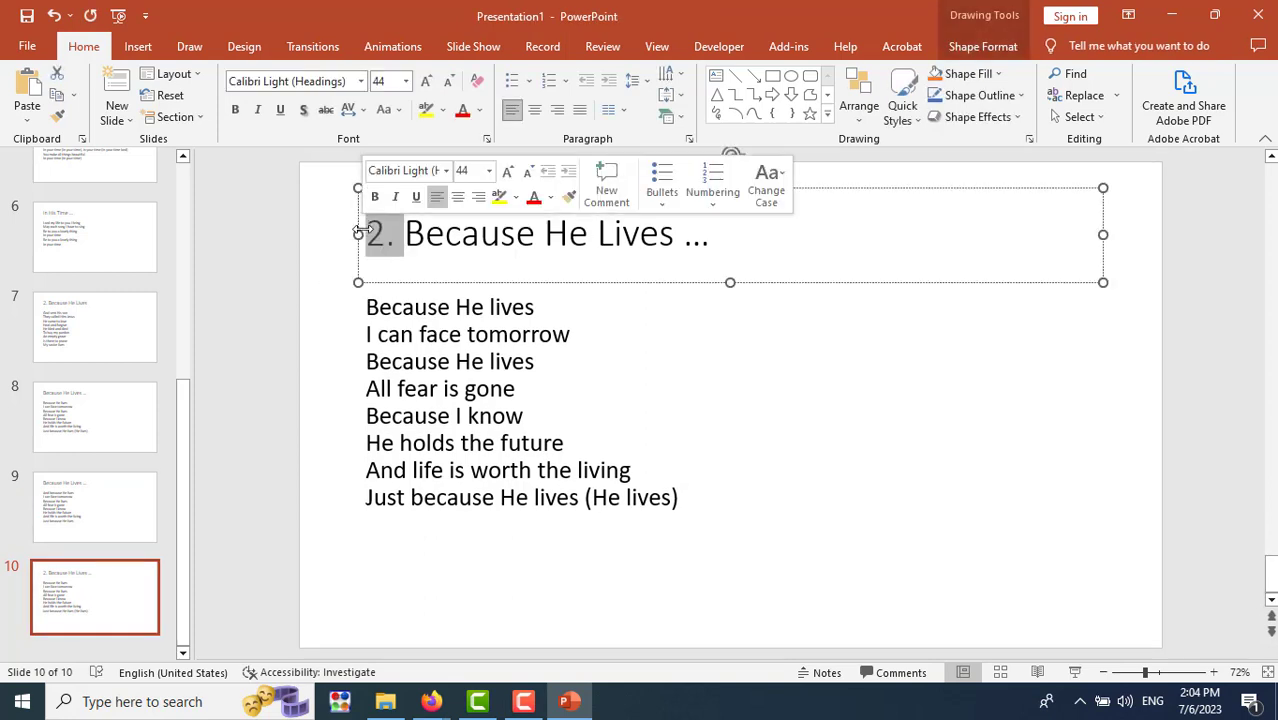
{"action": "key", "text": "BackSpace"}
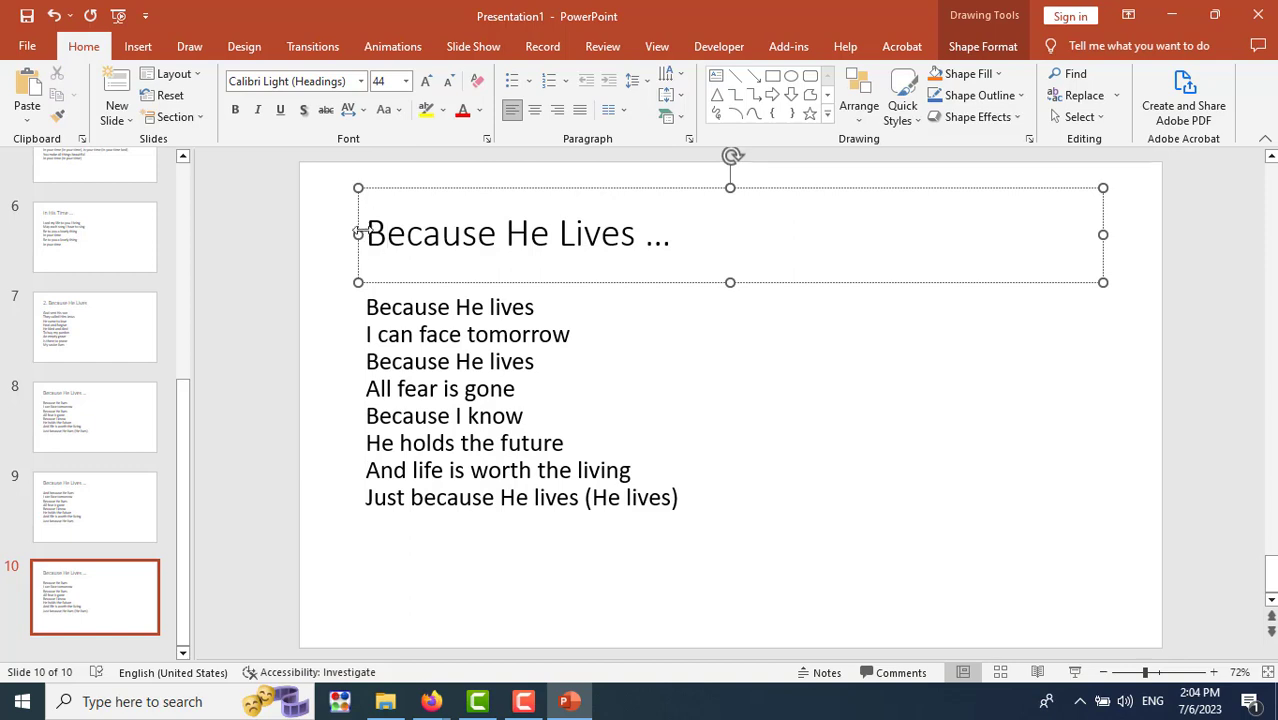
{"action": "mouse_move", "coordinate": [172, 405]}
{"action": "left_mouse_down"}
{"action": "mouse_move", "coordinate": [203, 320]}
{"action": "mouse_move", "coordinate": [205, 165]}
{"action": "left_mouse_up"}
{"action": "left_click", "coordinate": [79, 302]}
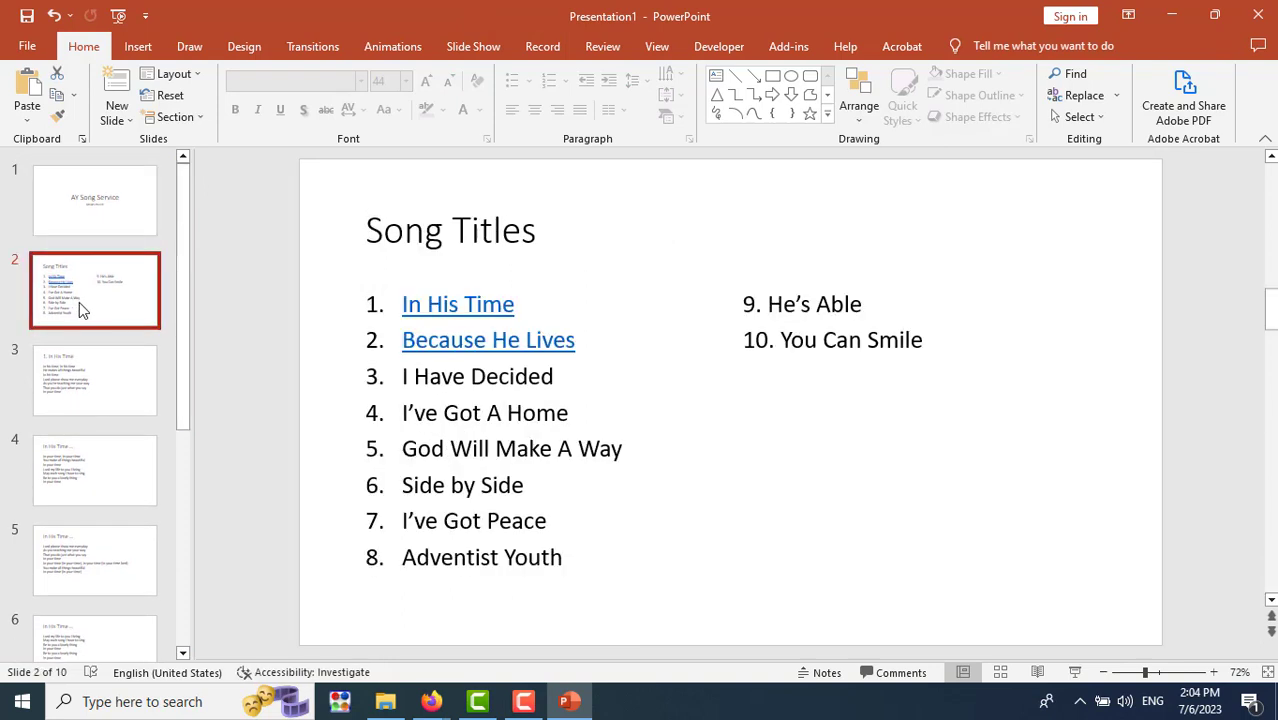
Play the show, follow the 'Because He Lives' link and step through its chorus slides to the end.
{"action": "left_click", "coordinate": [1074, 673]}
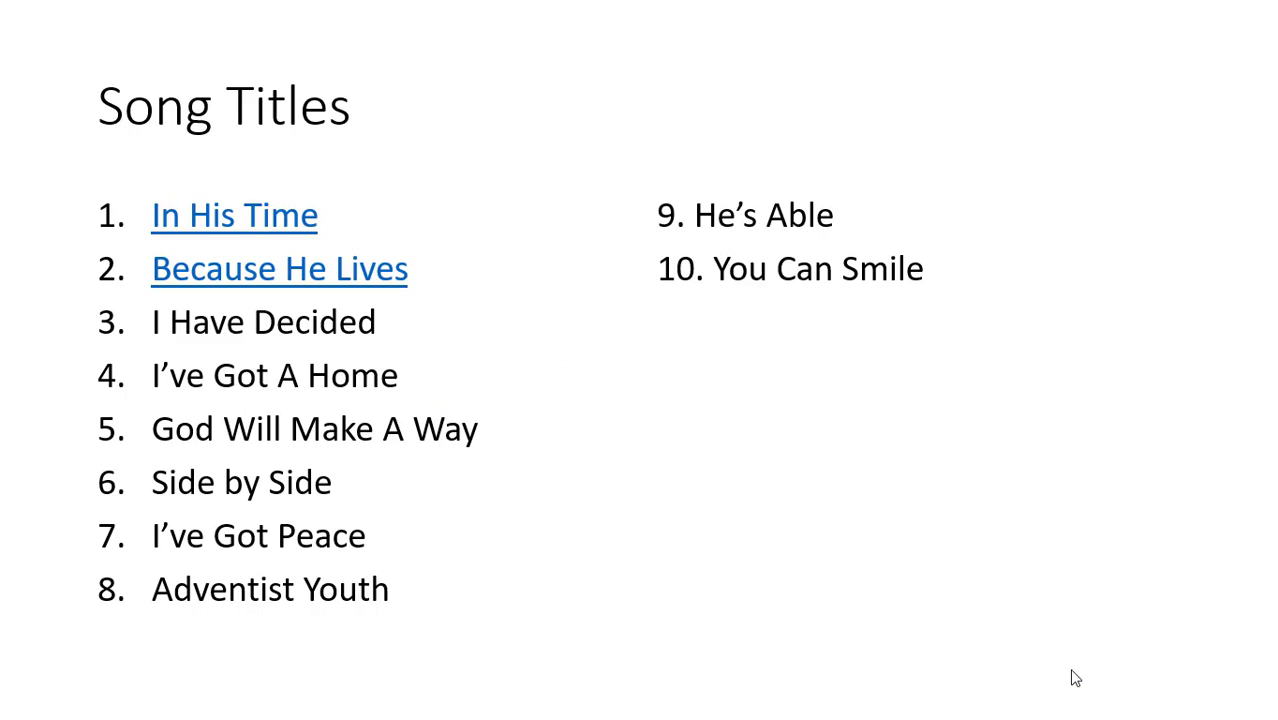
{"action": "key", "text": "Left"}
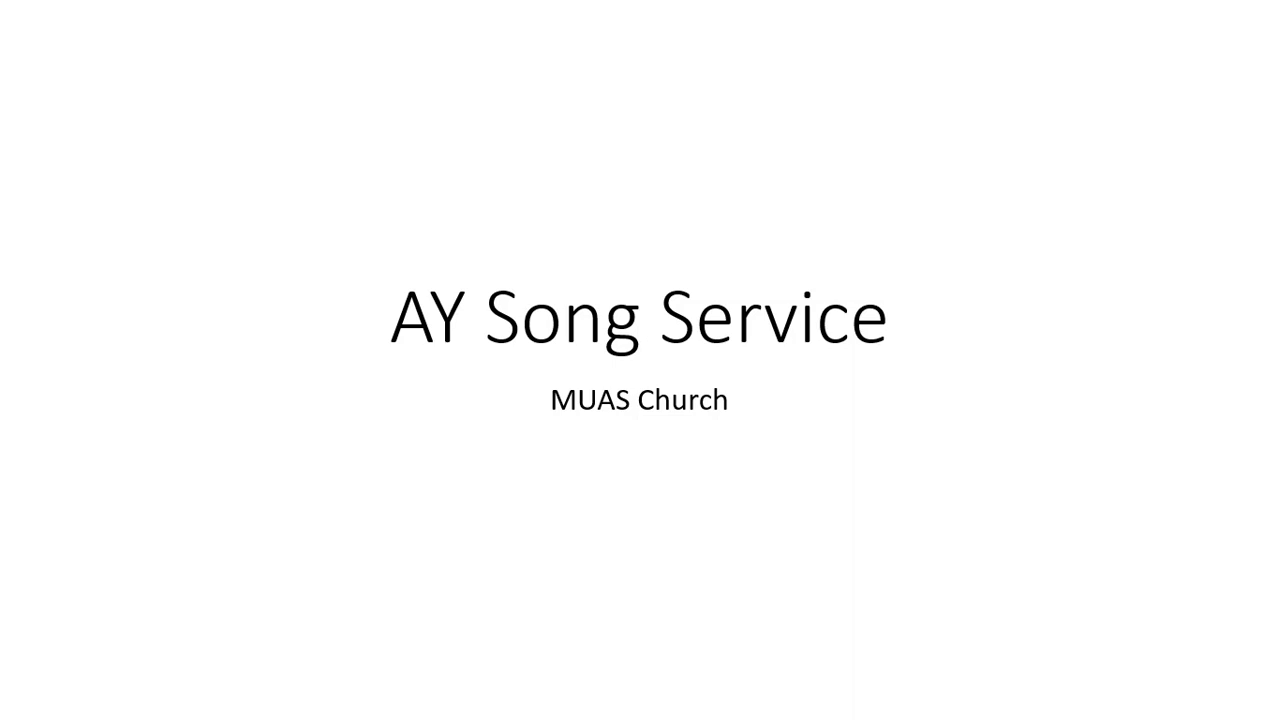
{"action": "key", "text": "Right"}
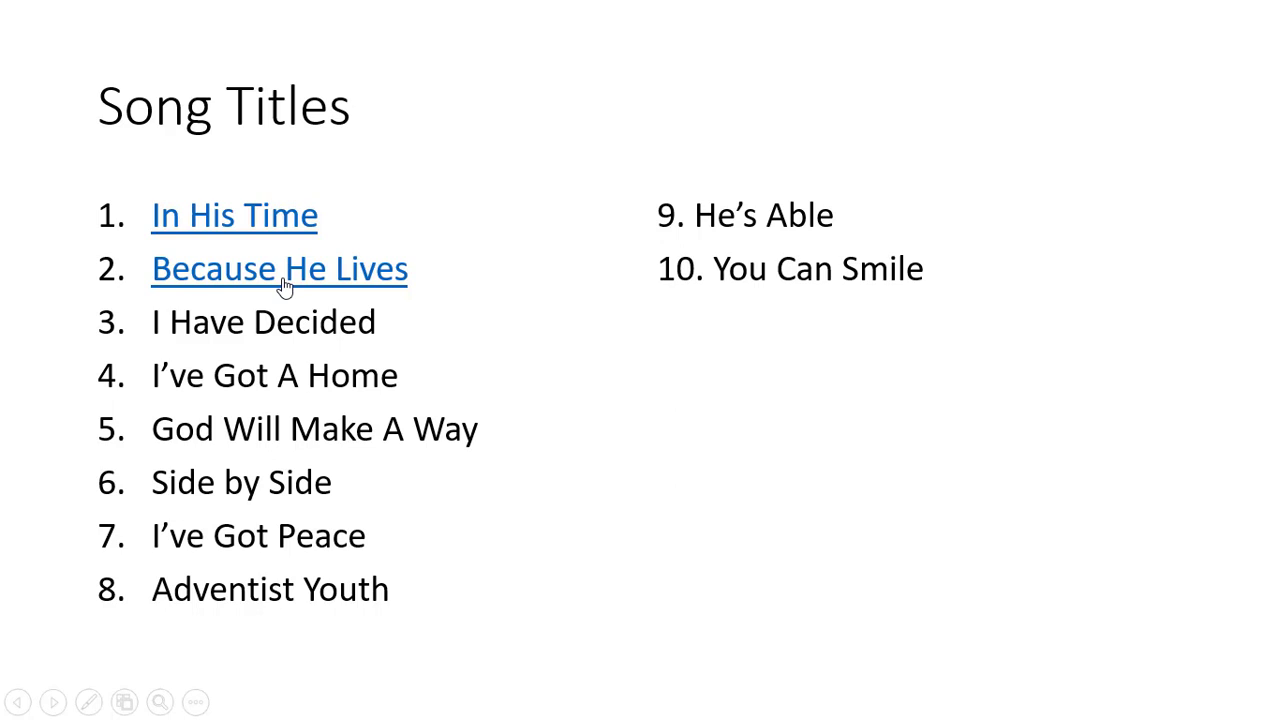
{"action": "left_click", "coordinate": [285, 287]}
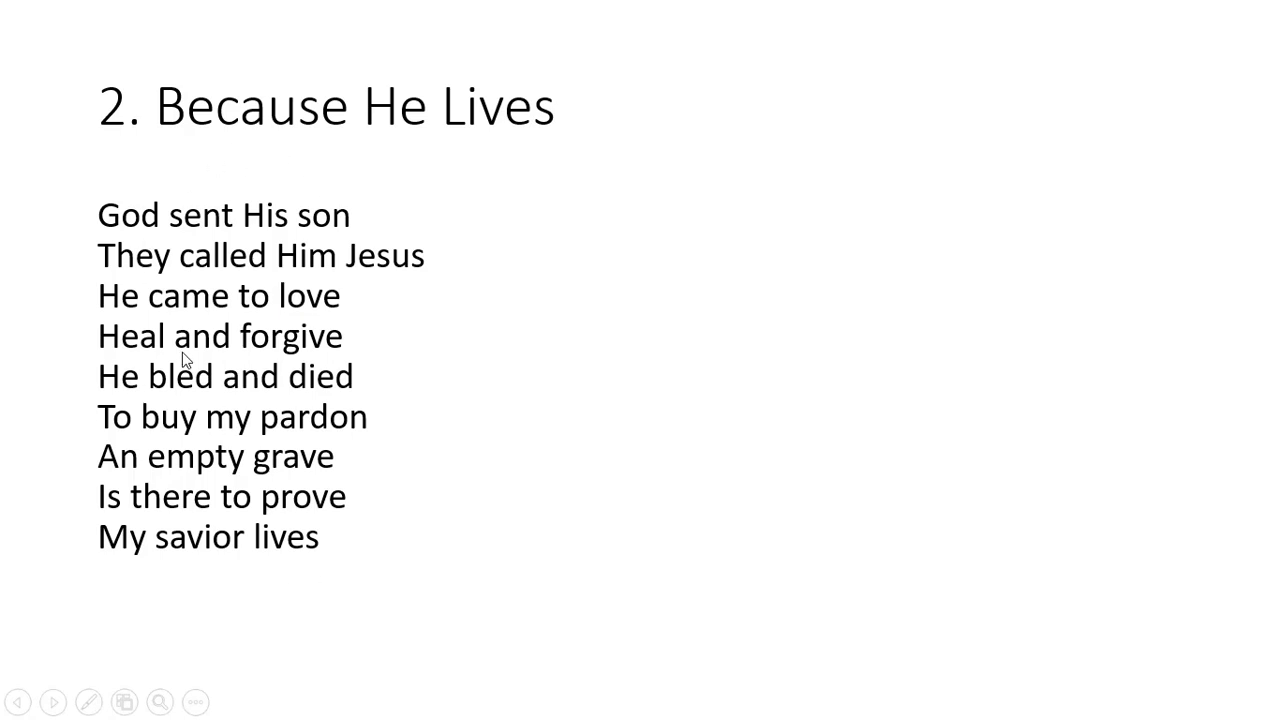
{"action": "left_click", "coordinate": [953, 549]}
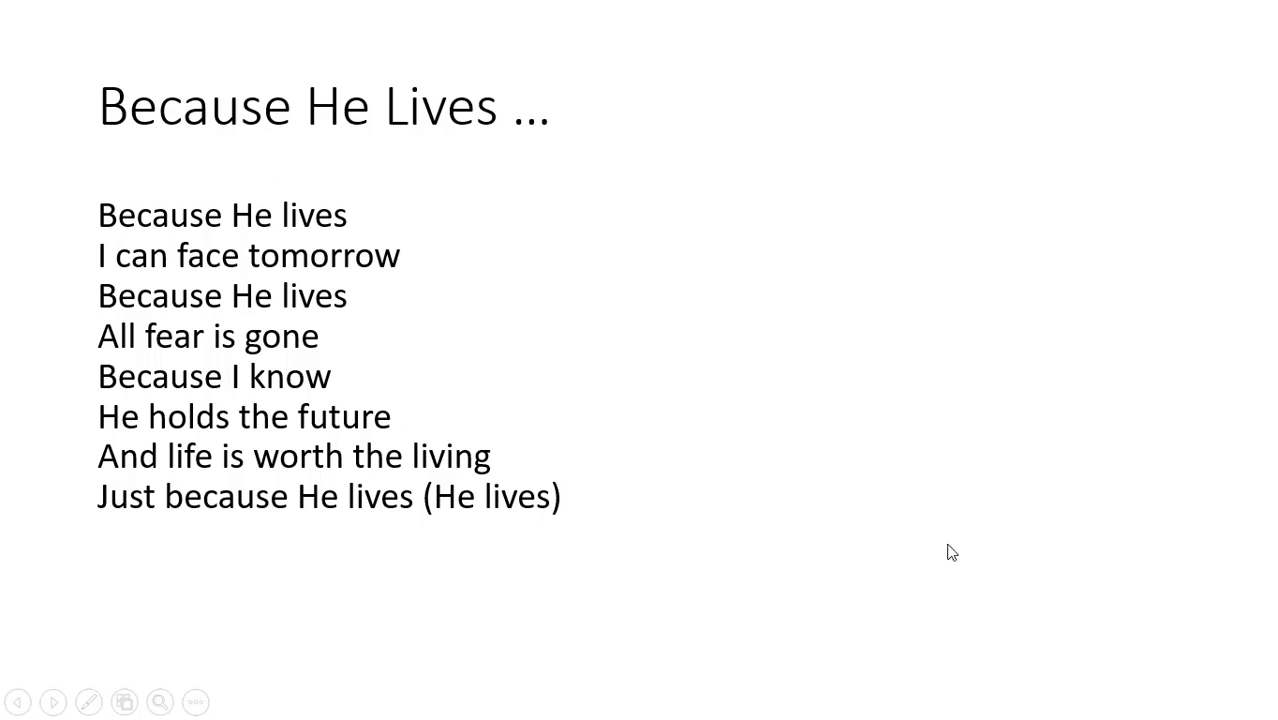
{"action": "left_click", "coordinate": [865, 546]}
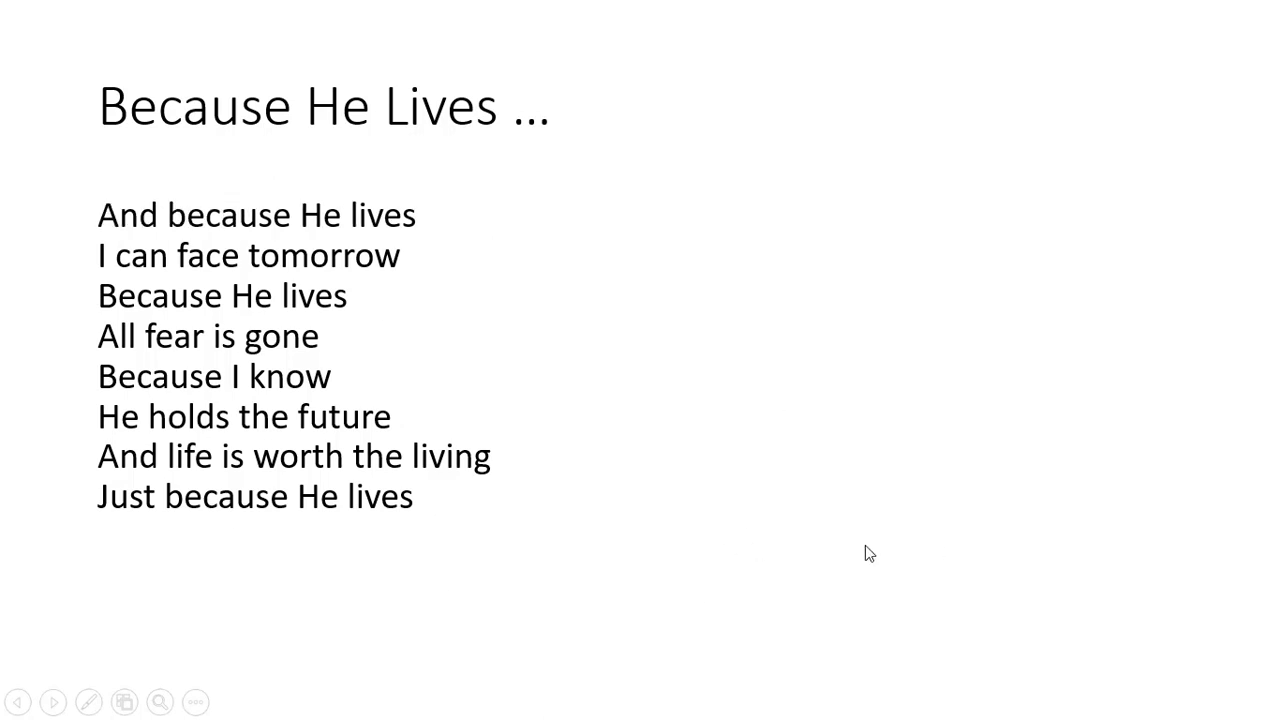
{"action": "left_click", "coordinate": [866, 547]}
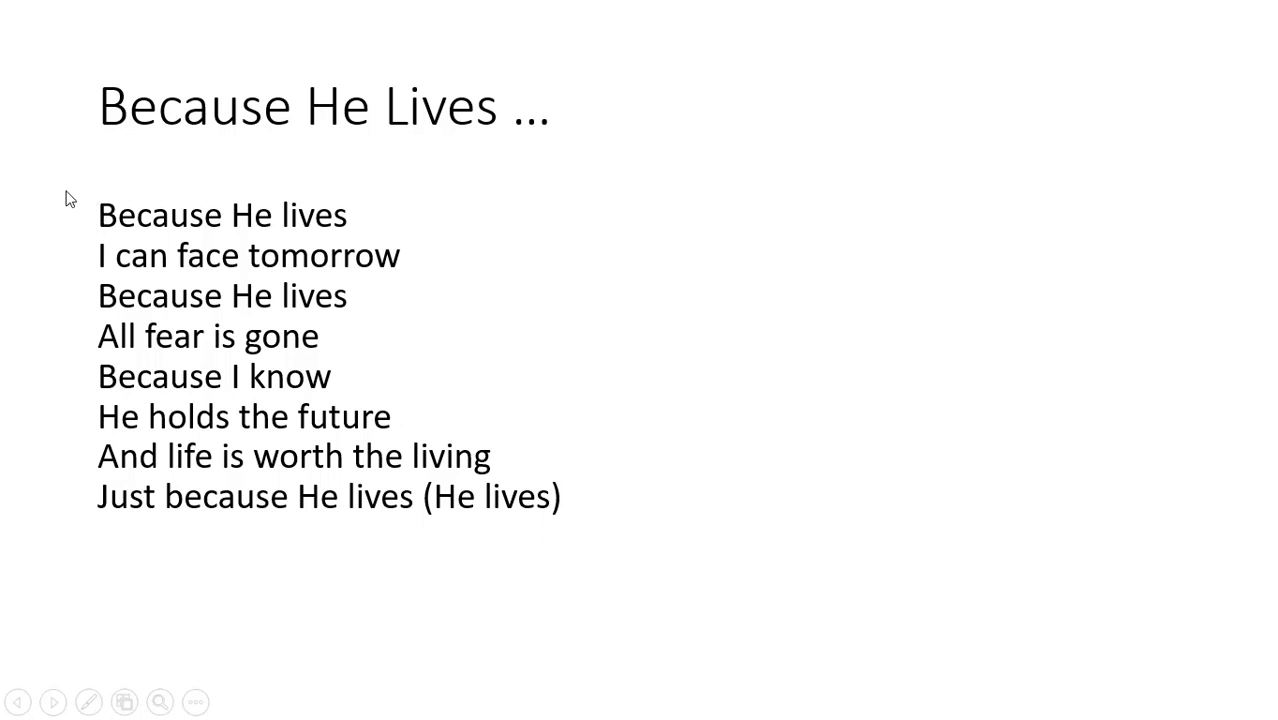
{"action": "left_click", "coordinate": [828, 462]}
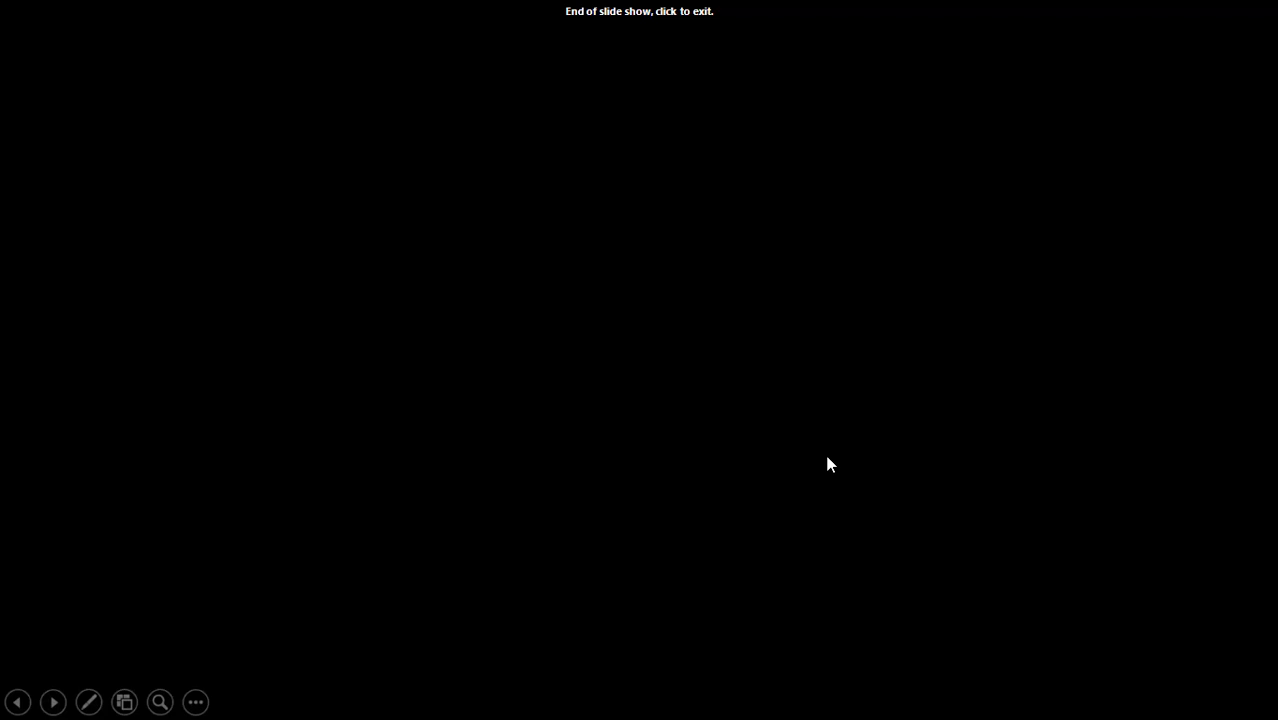
{"action": "left_click", "coordinate": [828, 462]}
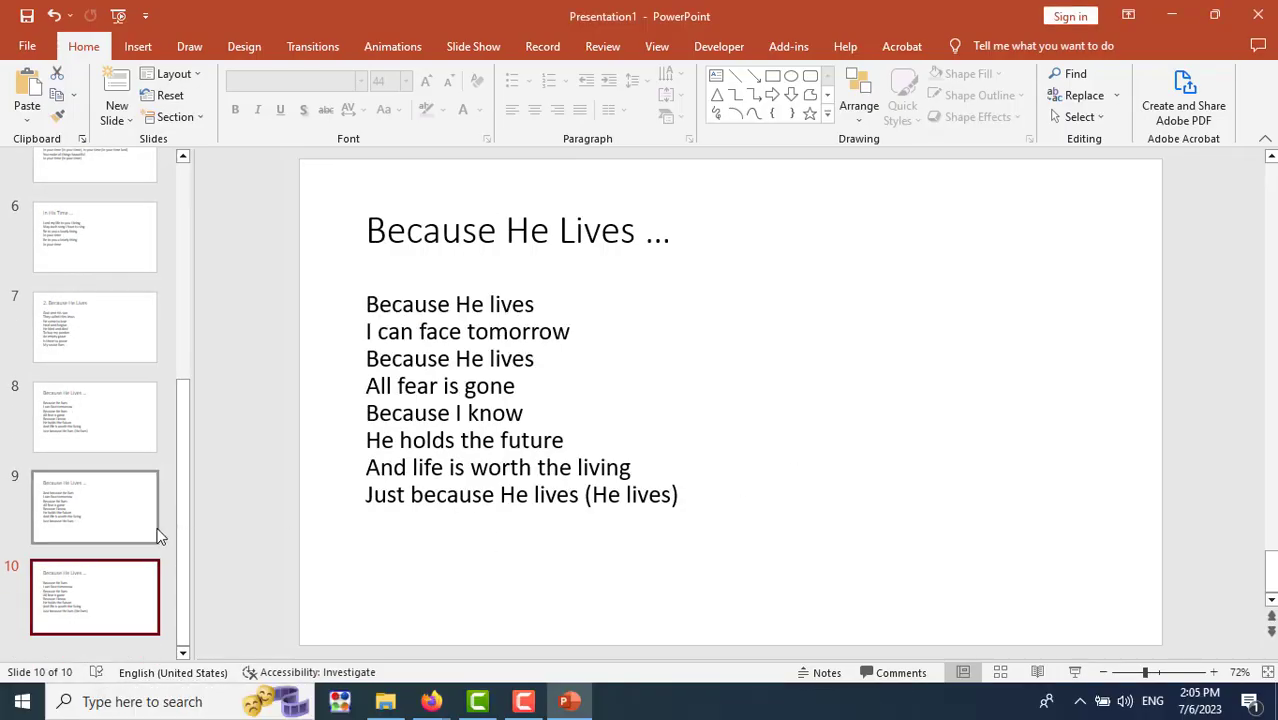
Return to the Song Titles slide in the thumbnail list.
{"action": "left_click_drag", "start_coordinate": [185, 495], "coordinate": [197, 366]}
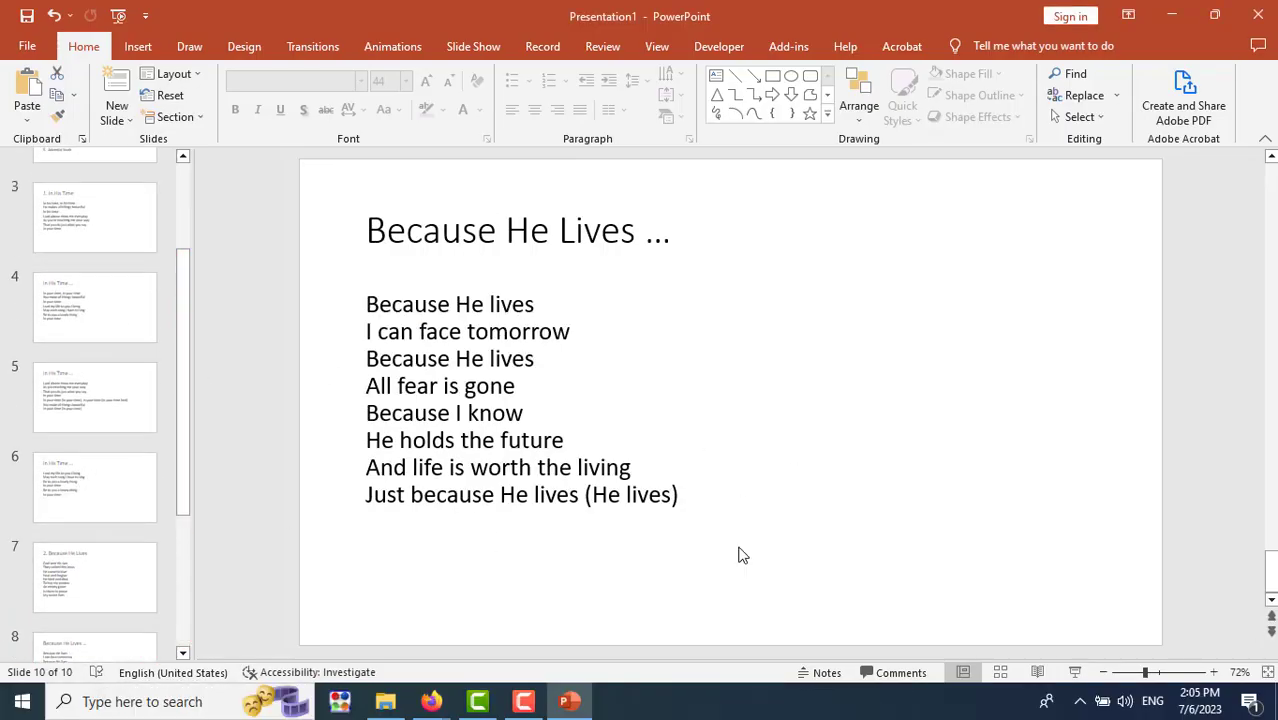
{"action": "mouse_move", "coordinate": [188, 323]}
{"action": "left_mouse_down"}
{"action": "mouse_move", "coordinate": [197, 207]}
{"action": "mouse_move", "coordinate": [114, 223]}
{"action": "left_mouse_up"}
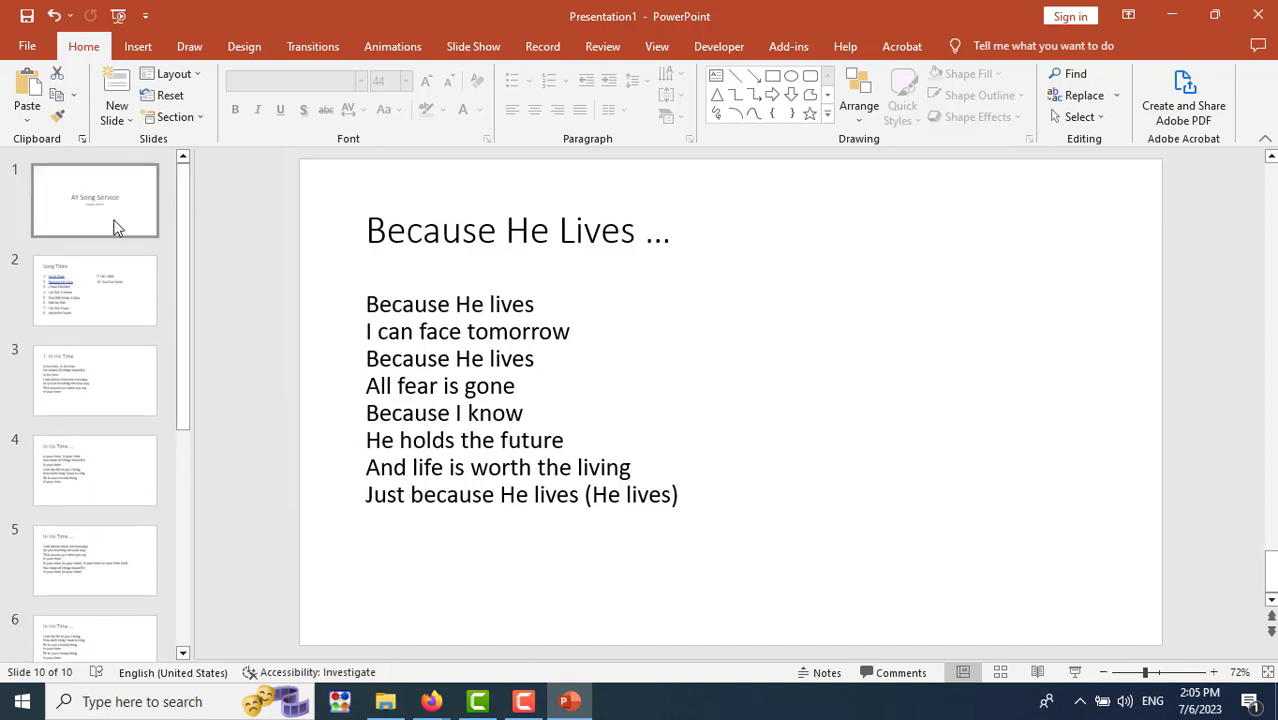
{"action": "left_click", "coordinate": [97, 307]}
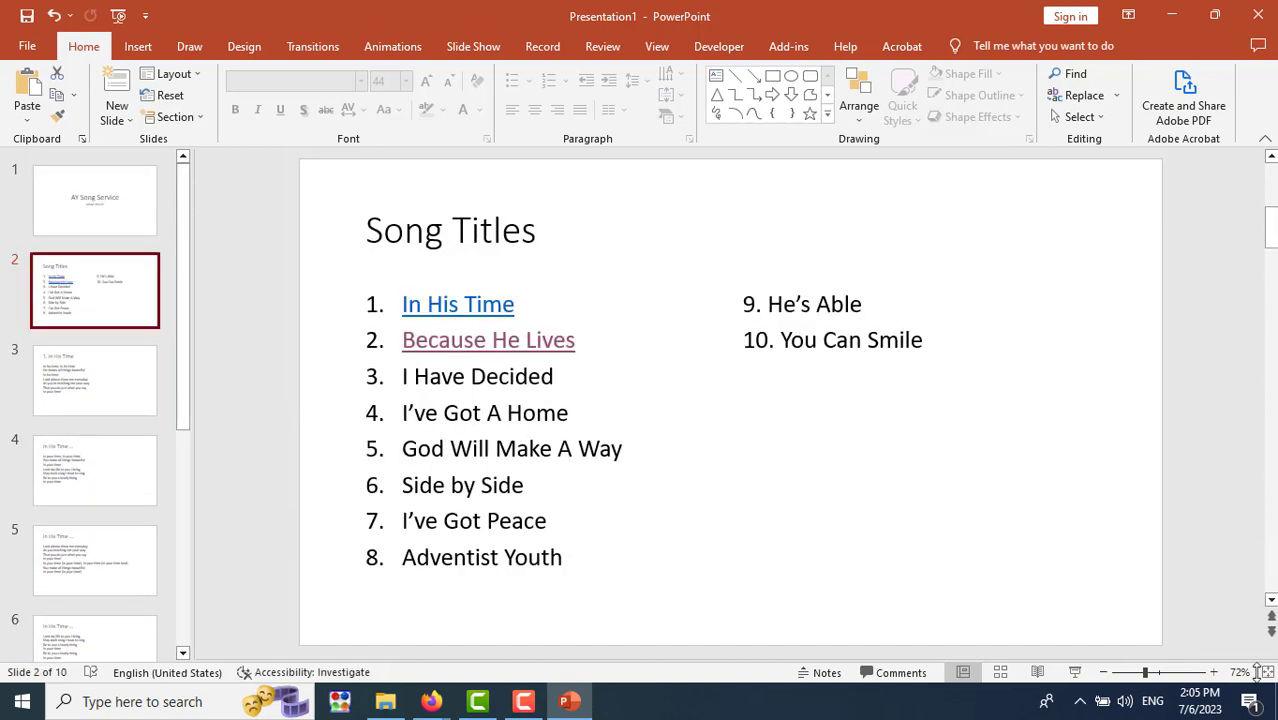
Replay the show, follow the 'Because He Lives' link through its slides, then exit.
{"action": "left_click", "coordinate": [1076, 674]}
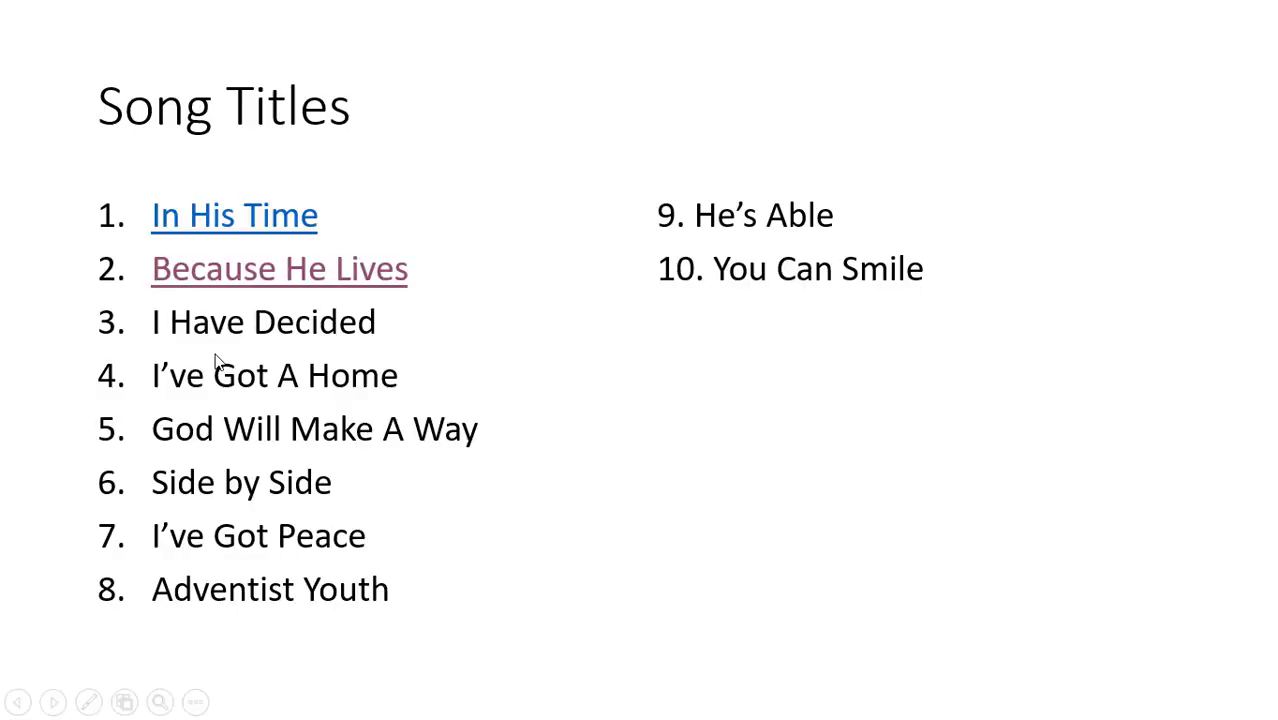
{"action": "left_click", "coordinate": [210, 280]}
{"action": "left_click", "coordinate": [422, 345]}
{"action": "left_click", "coordinate": [424, 345]}
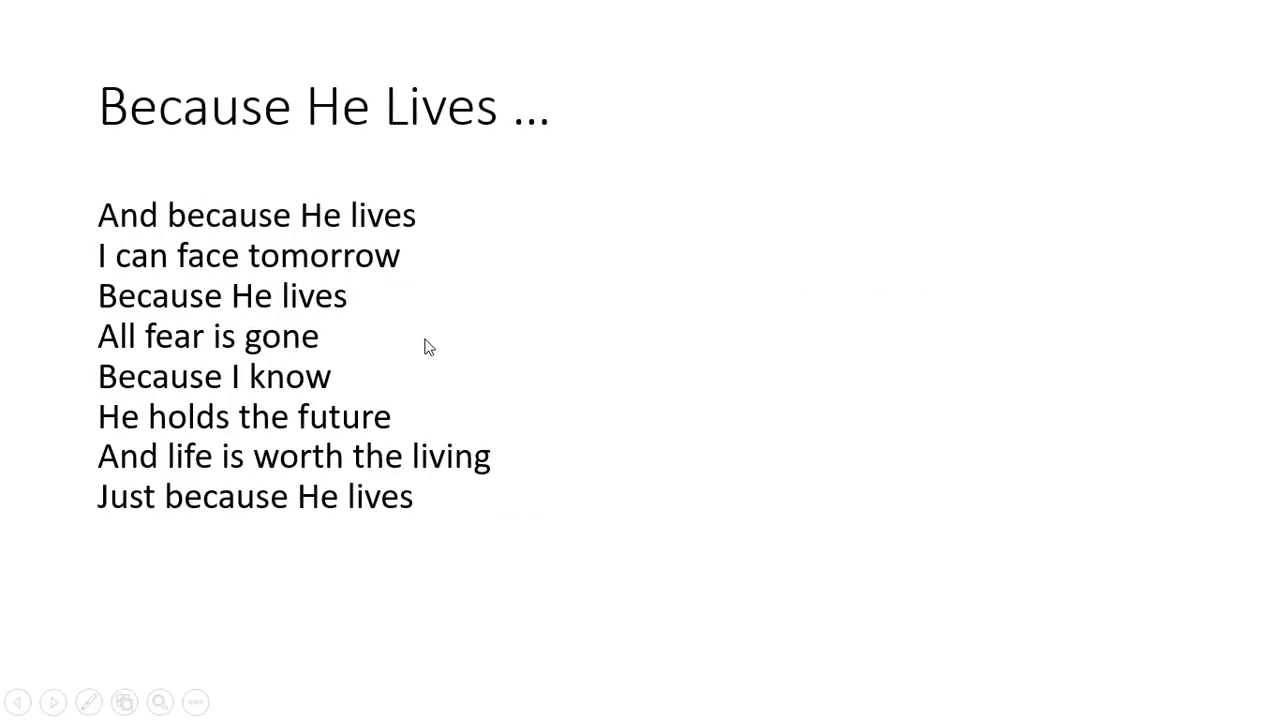
{"action": "left_click", "coordinate": [424, 345]}
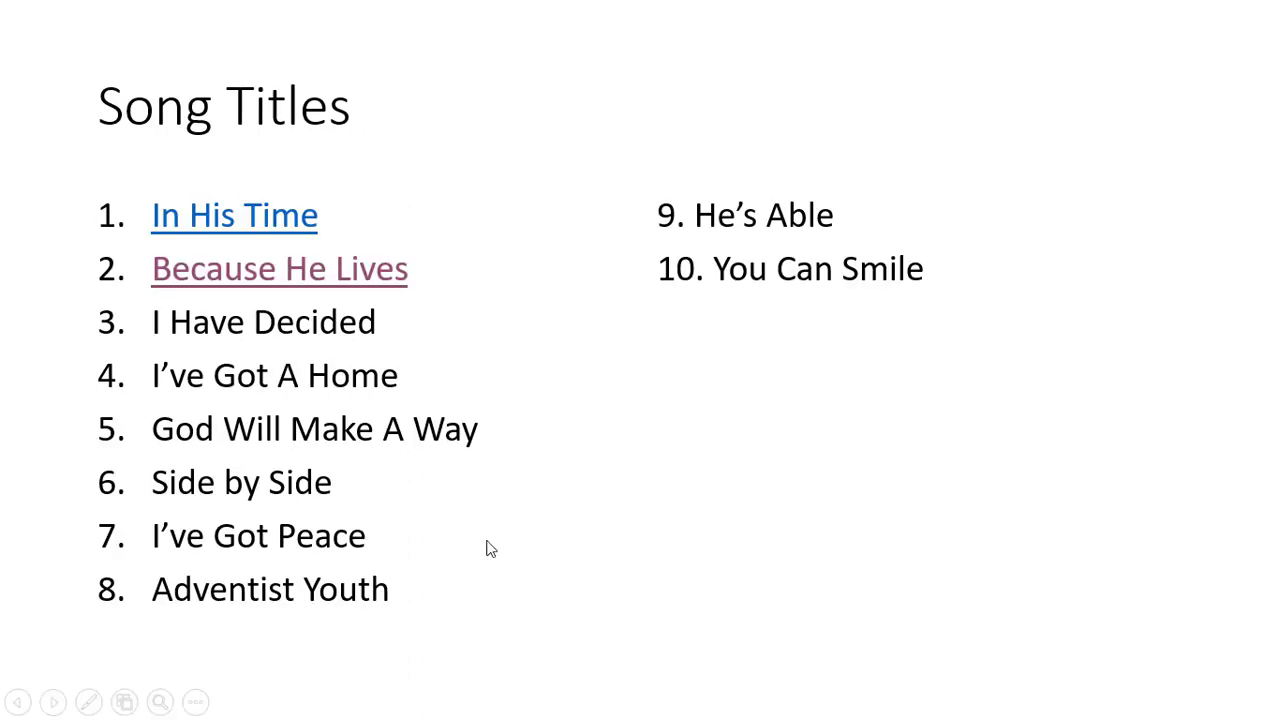
{"action": "key", "text": "Escape"}
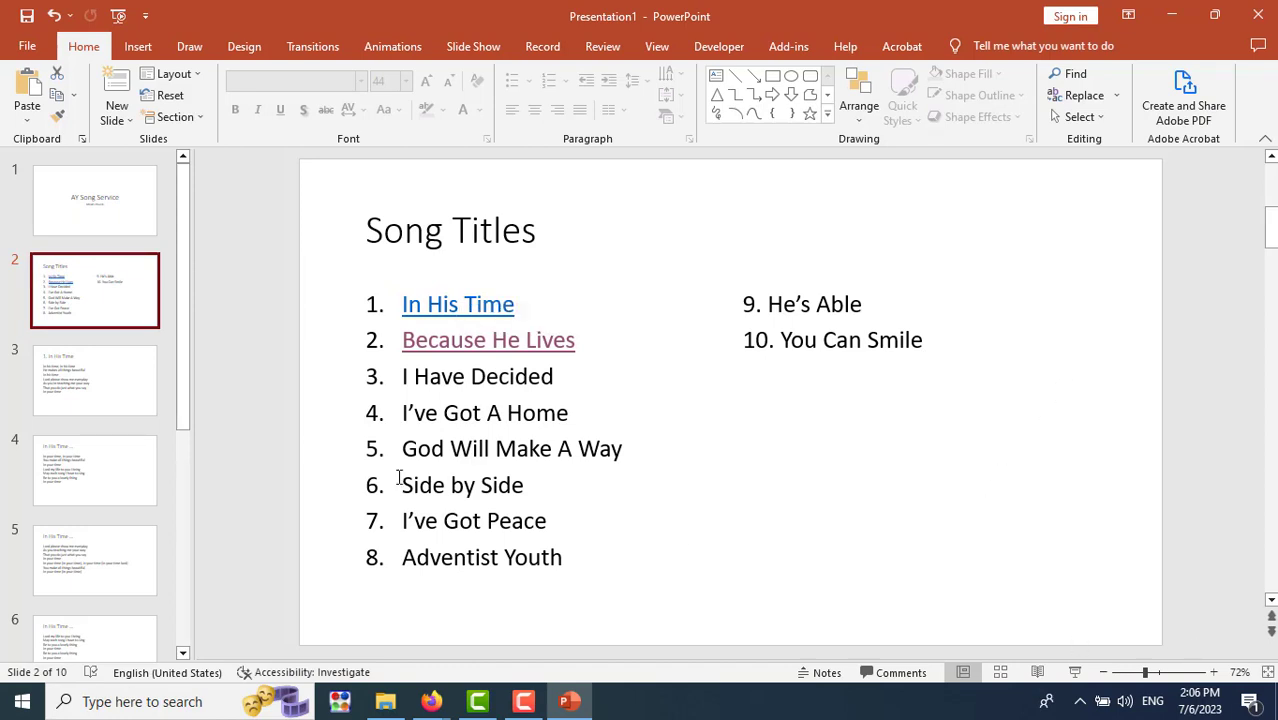
Start the show from slide 5, jump to Song Titles, and follow the In His Time link through its lyrics.
{"action": "left_click", "coordinate": [108, 588]}
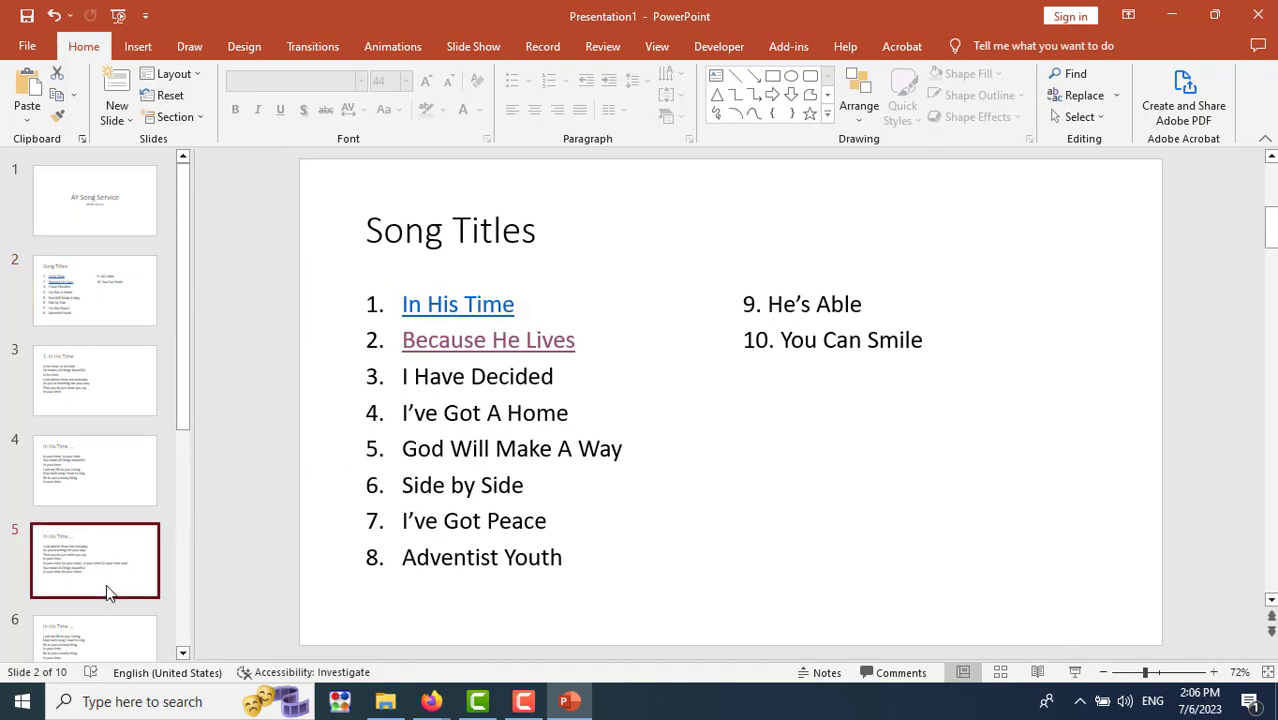
{"action": "left_click", "coordinate": [1071, 672]}
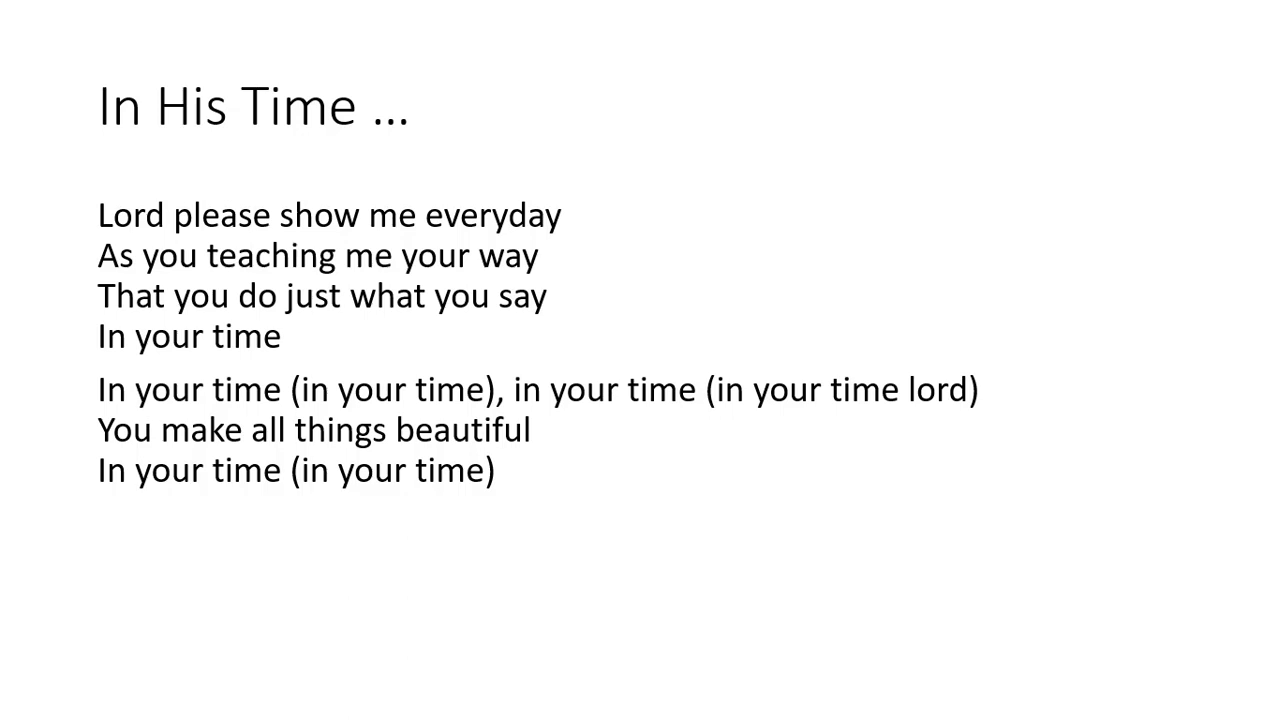
{"action": "key", "text": "Page_Up"}
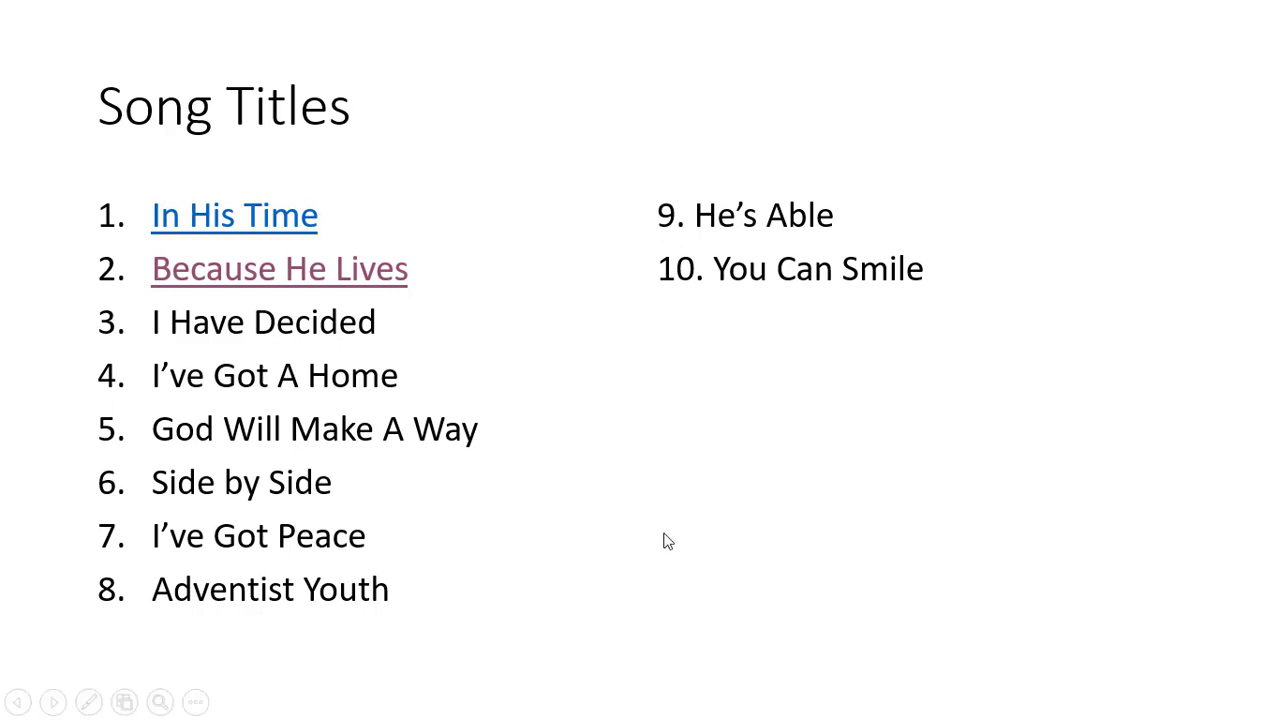
{"action": "left_click", "coordinate": [230, 218]}
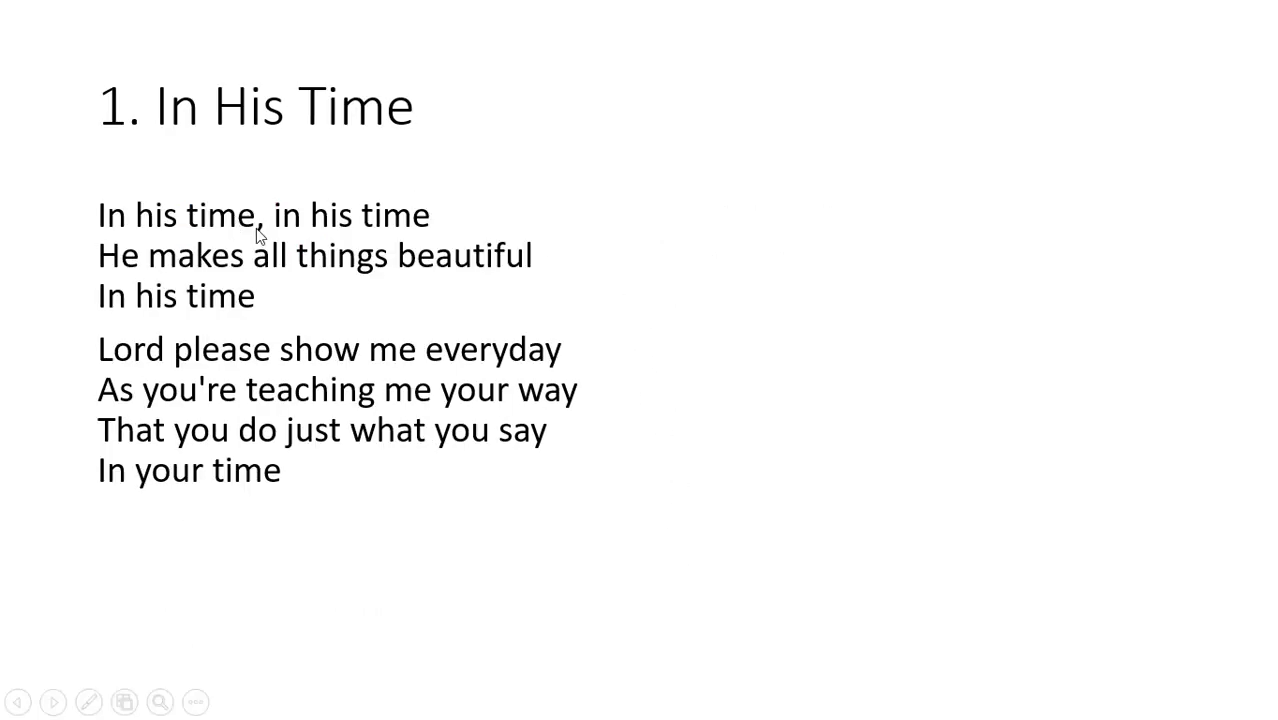
{"action": "left_click", "coordinate": [957, 419]}
{"action": "left_click", "coordinate": [957, 419]}
{"action": "left_click", "coordinate": [957, 419]}
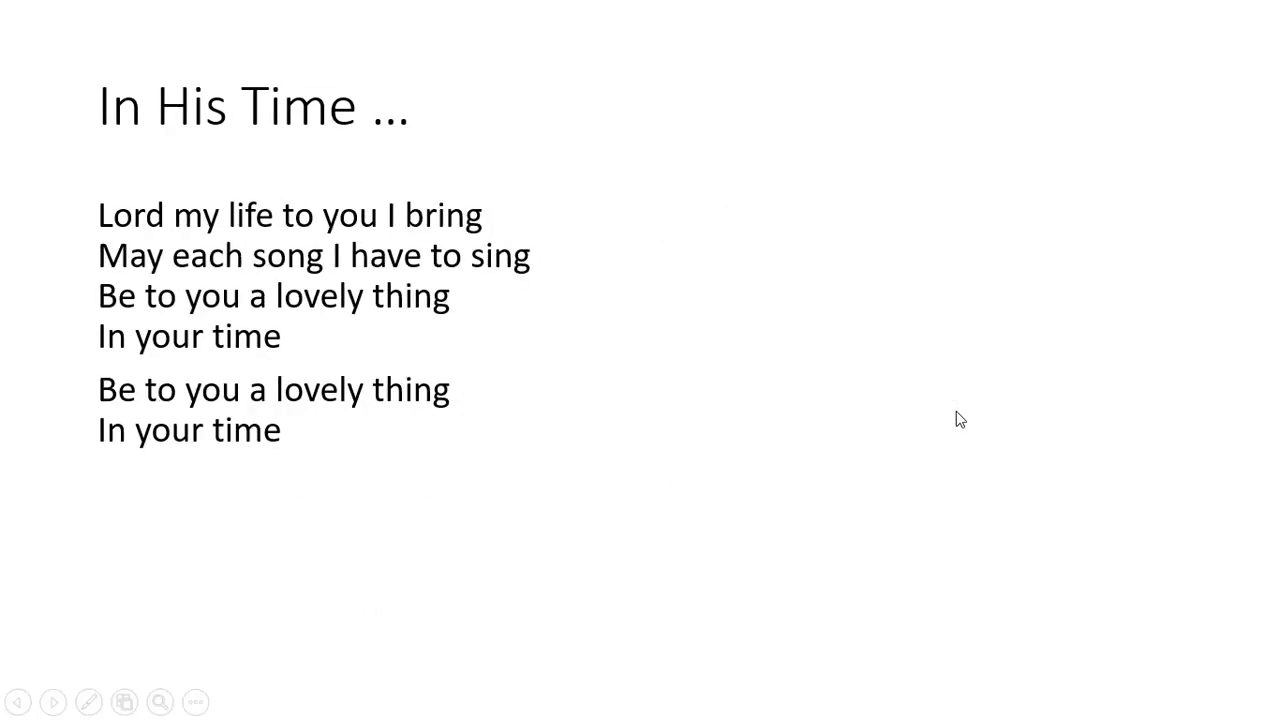
{"action": "left_click", "coordinate": [957, 419]}
{"action": "key", "text": "Left"}
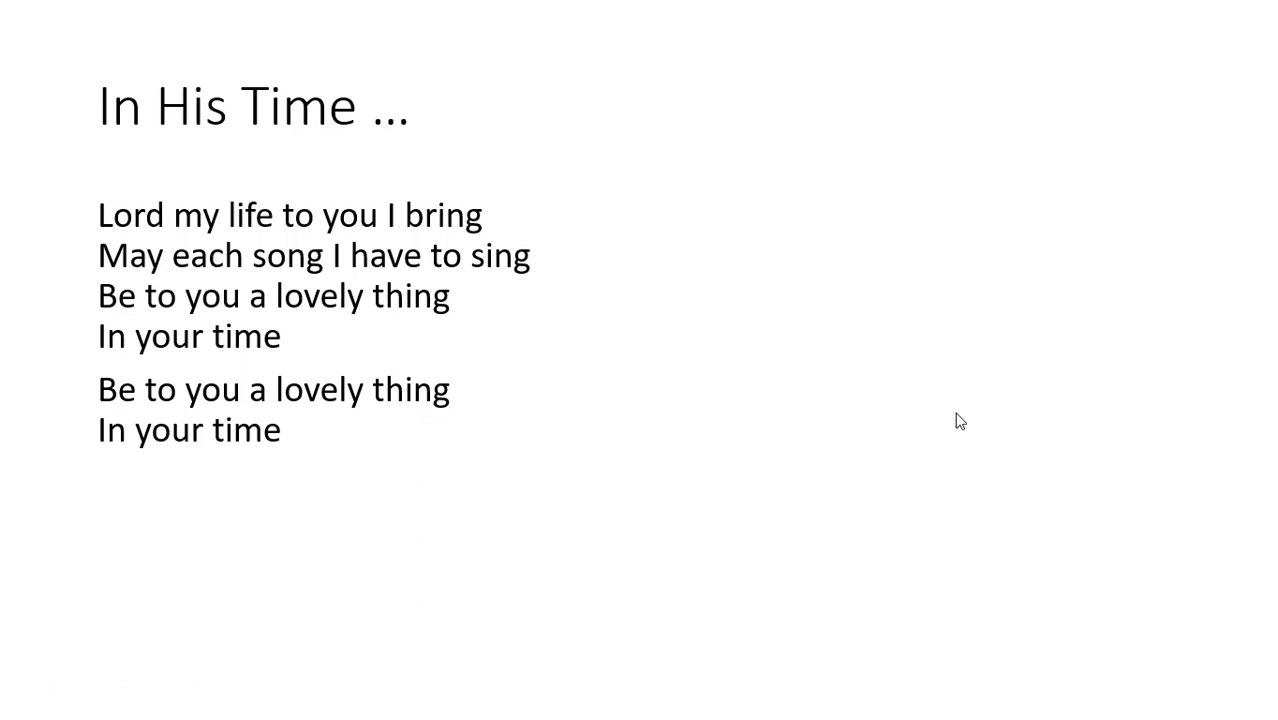
Return to Song Titles, follow In His Time again to its last slide, then end the show.
{"action": "key", "text": "Home"}
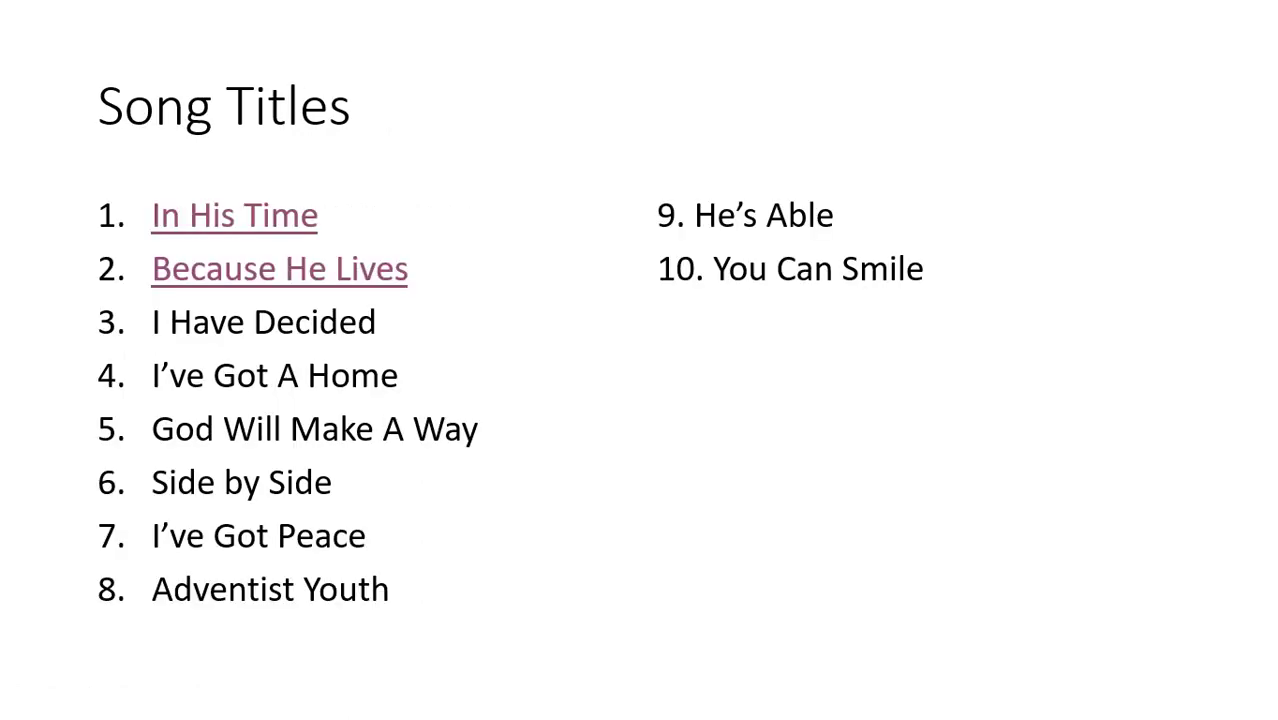
{"action": "left_click", "coordinate": [230, 222]}
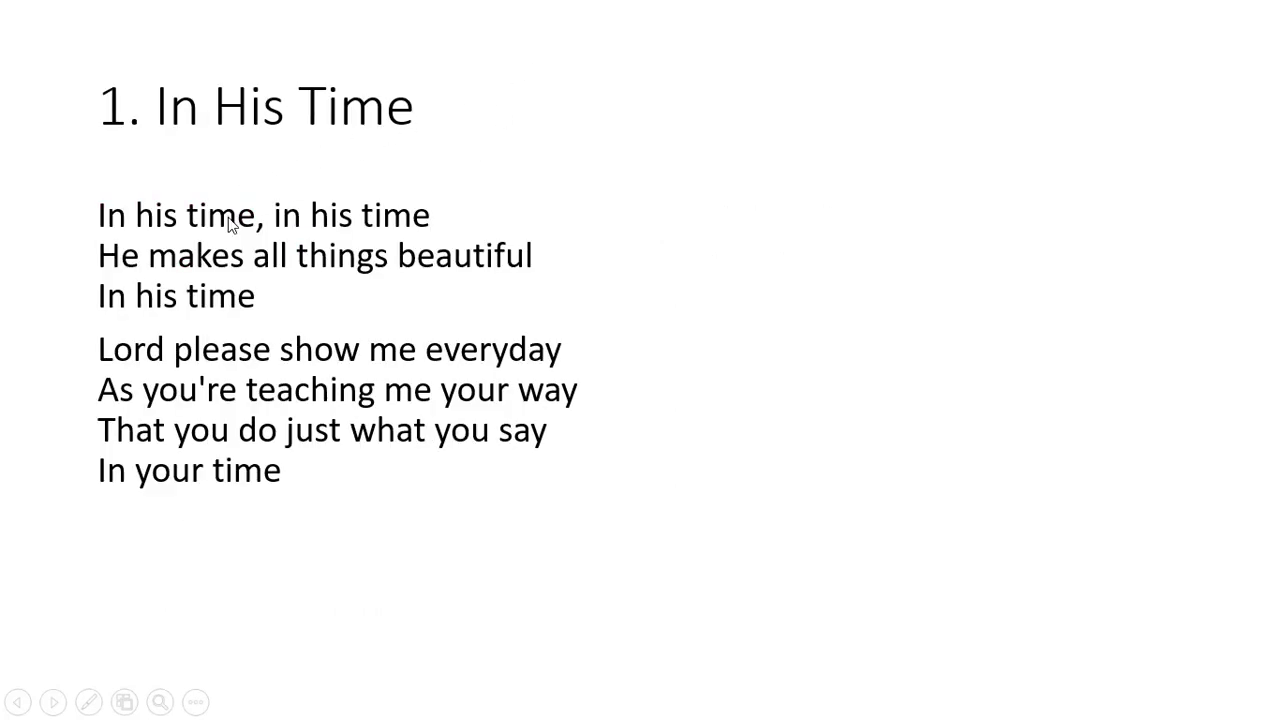
{"action": "left_click", "coordinate": [677, 300]}
{"action": "left_click", "coordinate": [677, 300]}
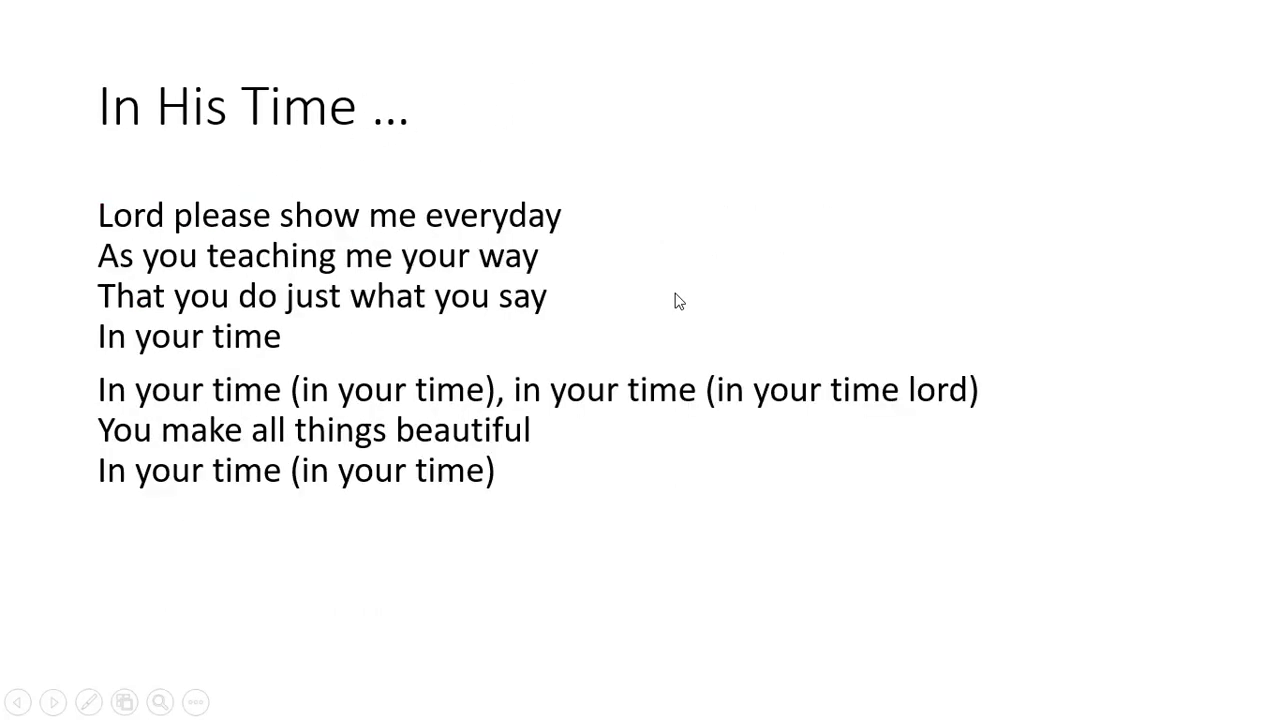
{"action": "left_click", "coordinate": [677, 300]}
{"action": "left_click", "coordinate": [677, 301]}
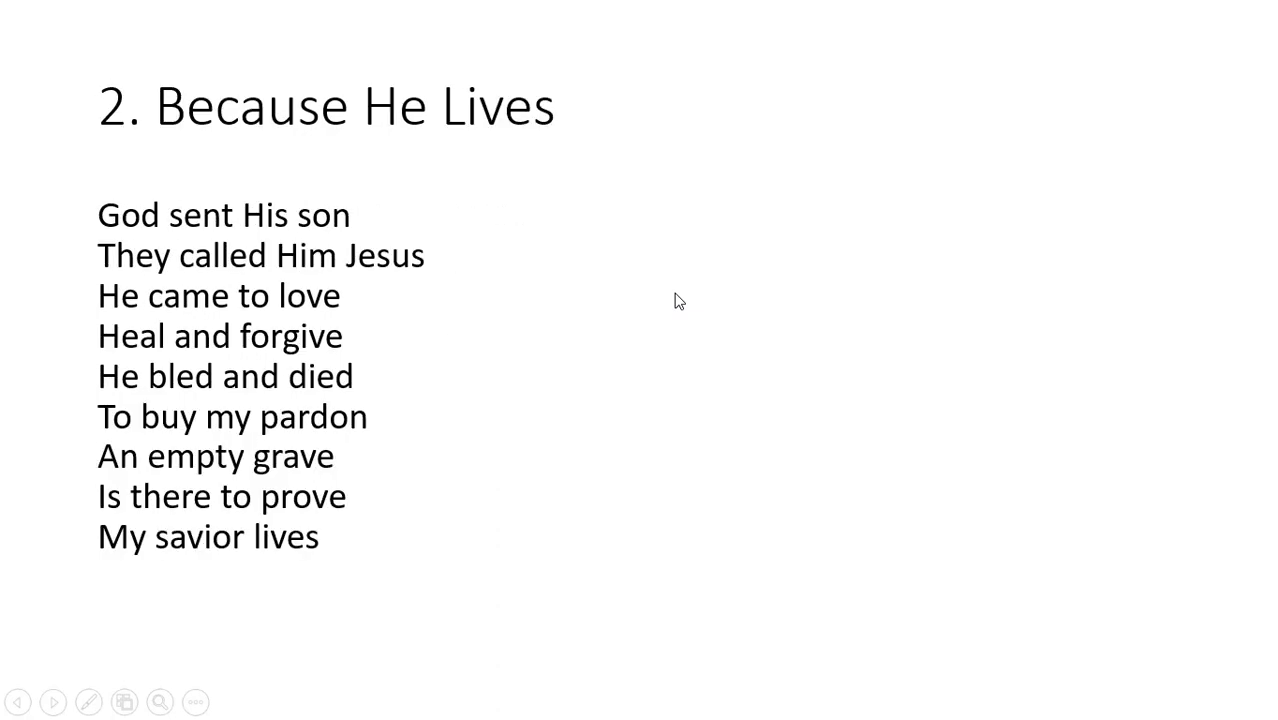
{"action": "key", "text": "Left"}
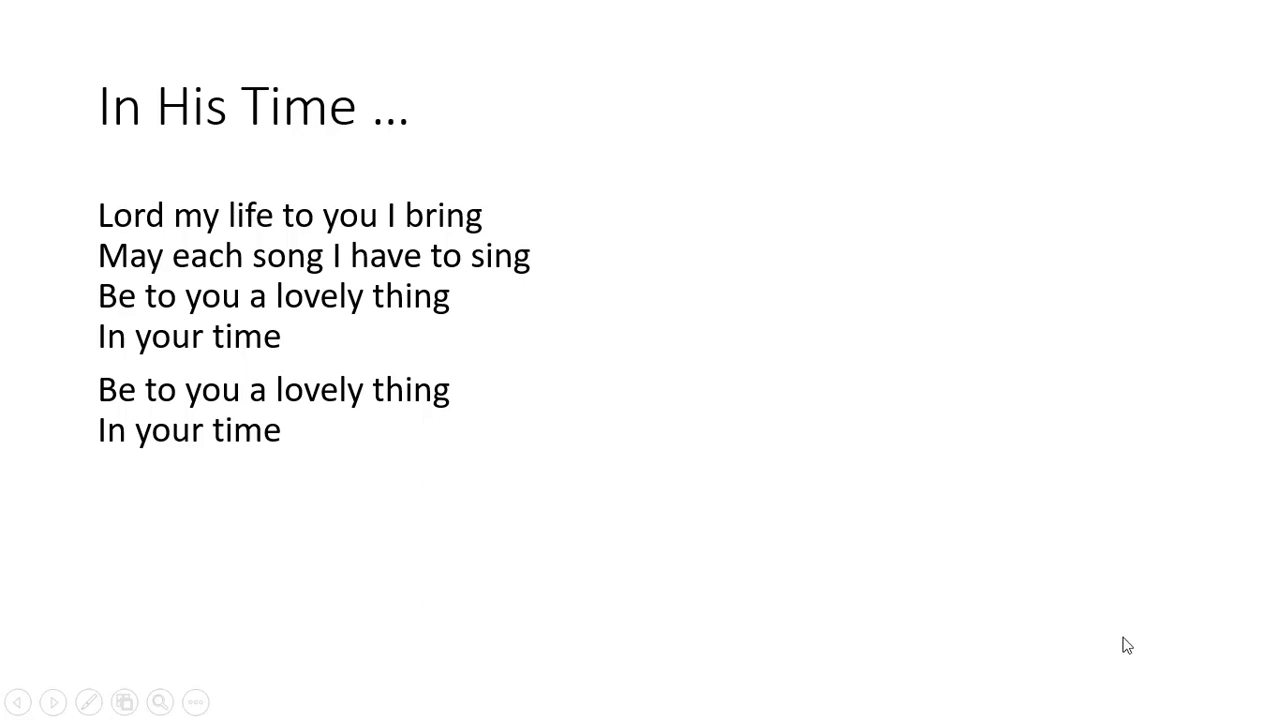
{"action": "key", "text": "Escape"}
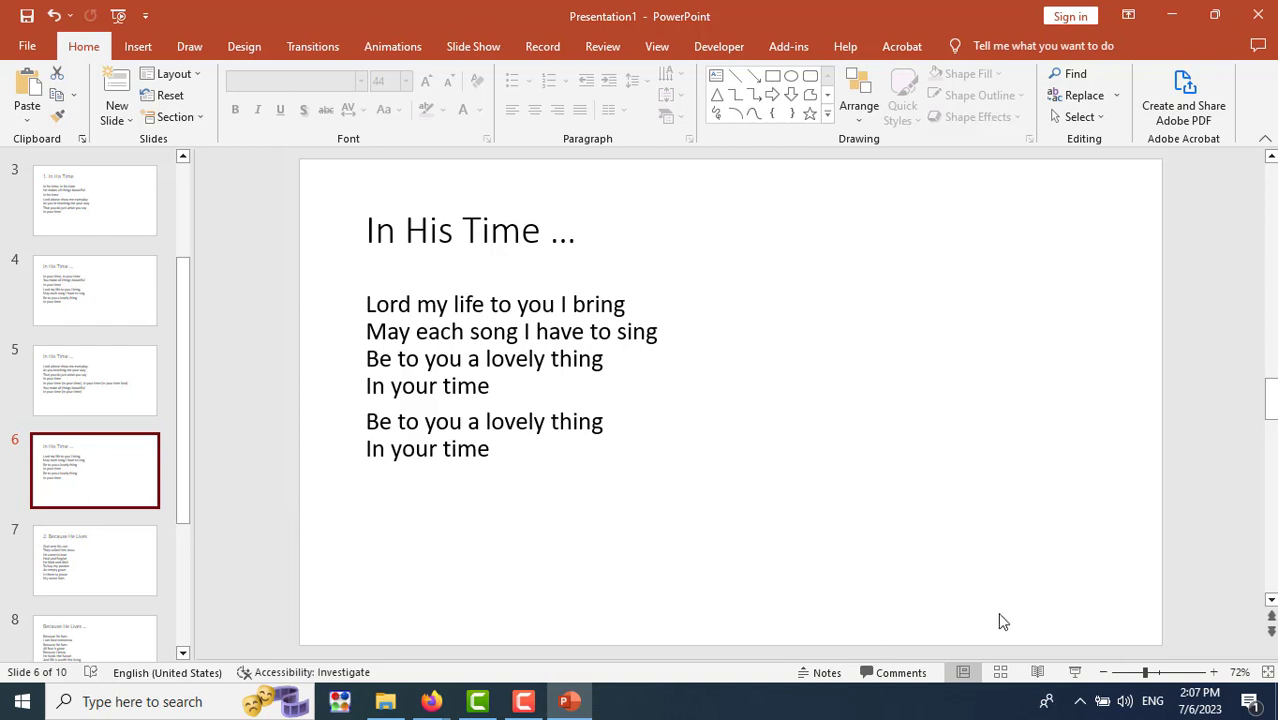
Draw a Home action button at slide 6's bottom-right, linked to the first slide.
{"action": "left_click", "coordinate": [139, 47]}
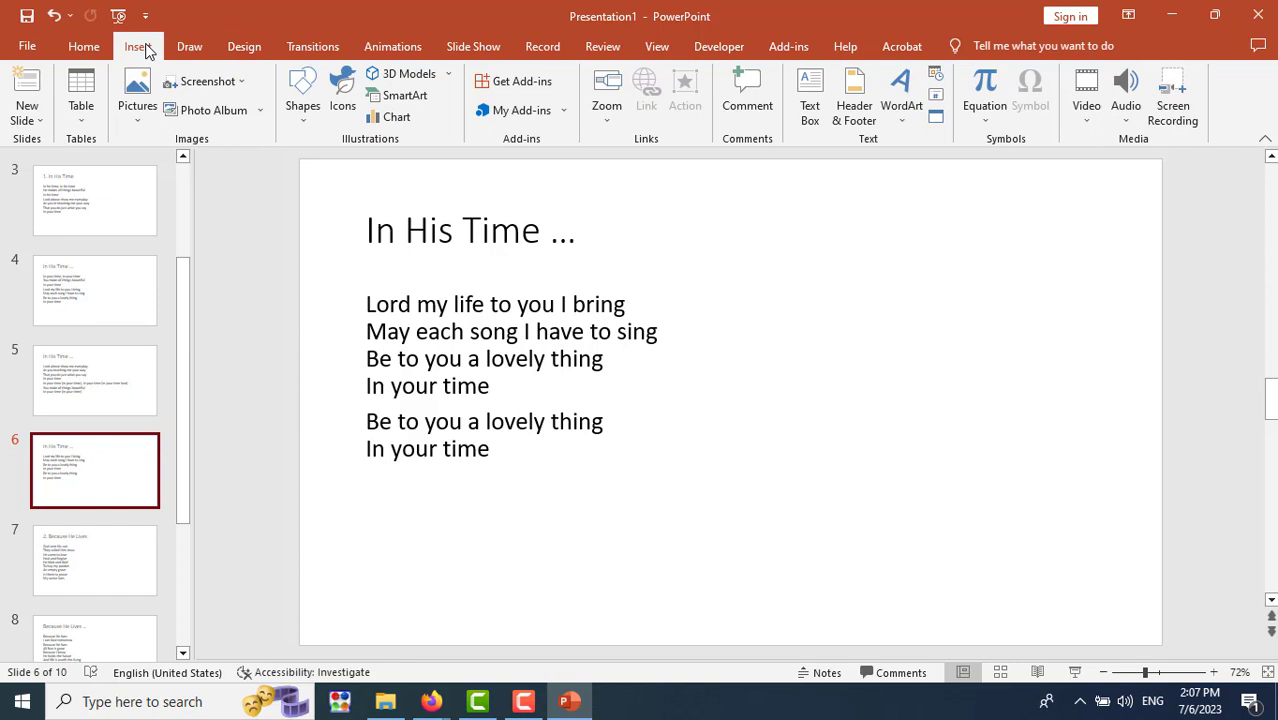
{"action": "left_click", "coordinate": [304, 108]}
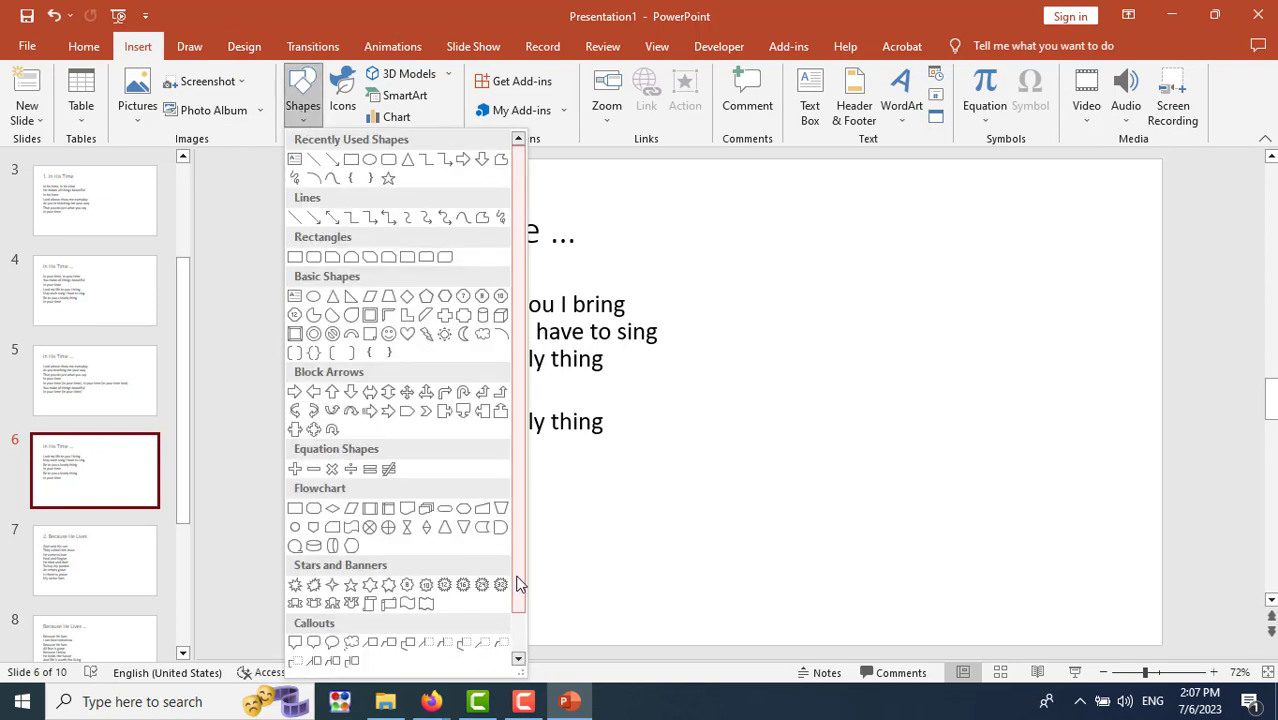
{"action": "left_click_drag", "start_coordinate": [519, 585], "coordinate": [515, 628]}
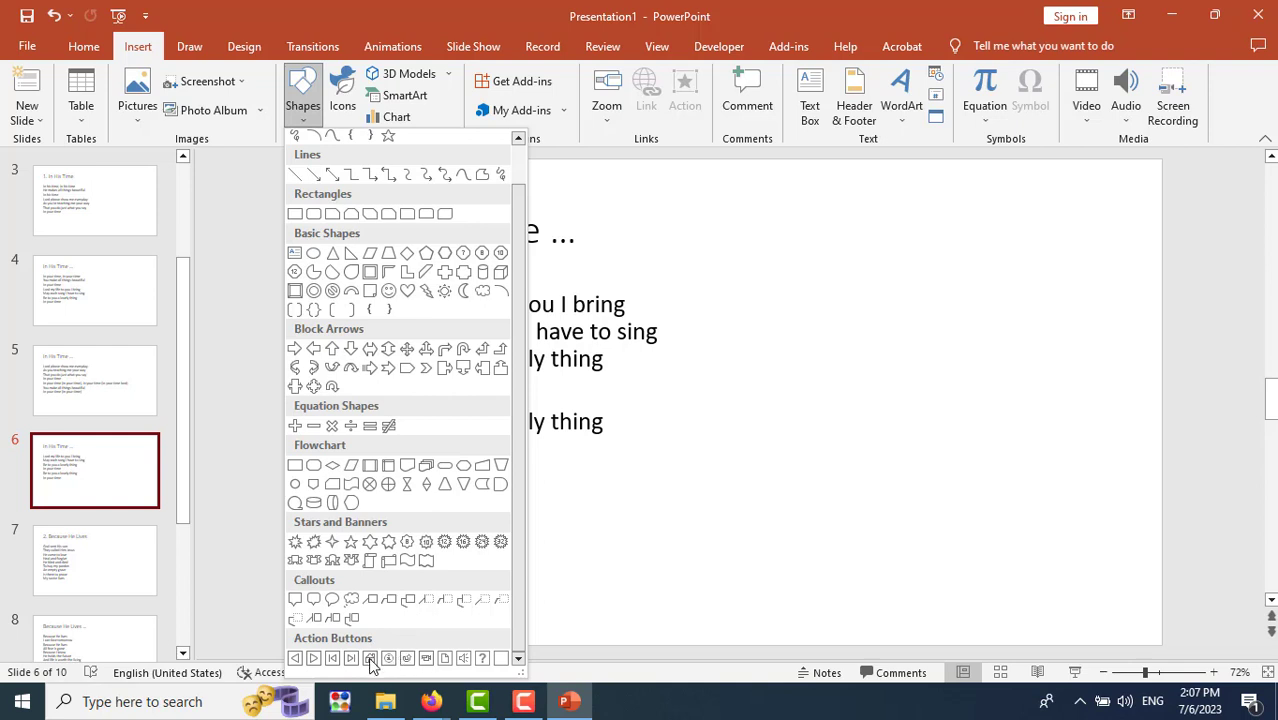
{"action": "left_click", "coordinate": [370, 659]}
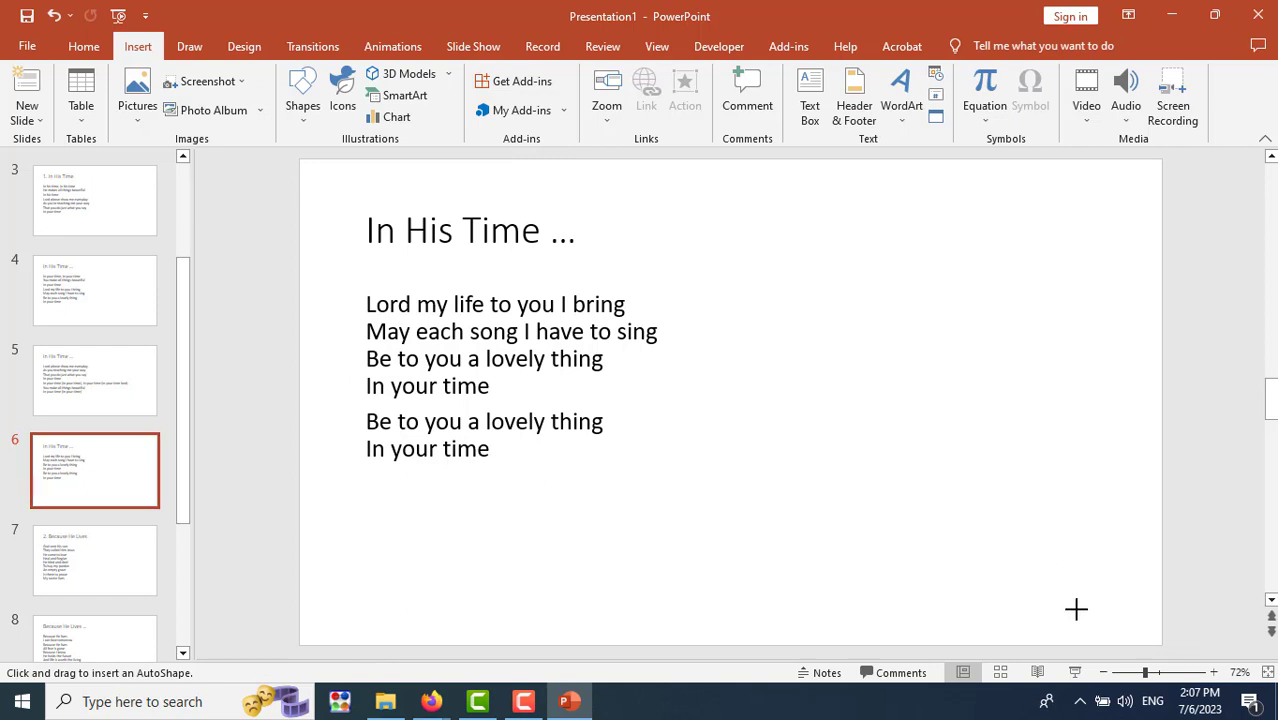
{"action": "left_click_drag", "start_coordinate": [1018, 558], "coordinate": [1081, 616]}
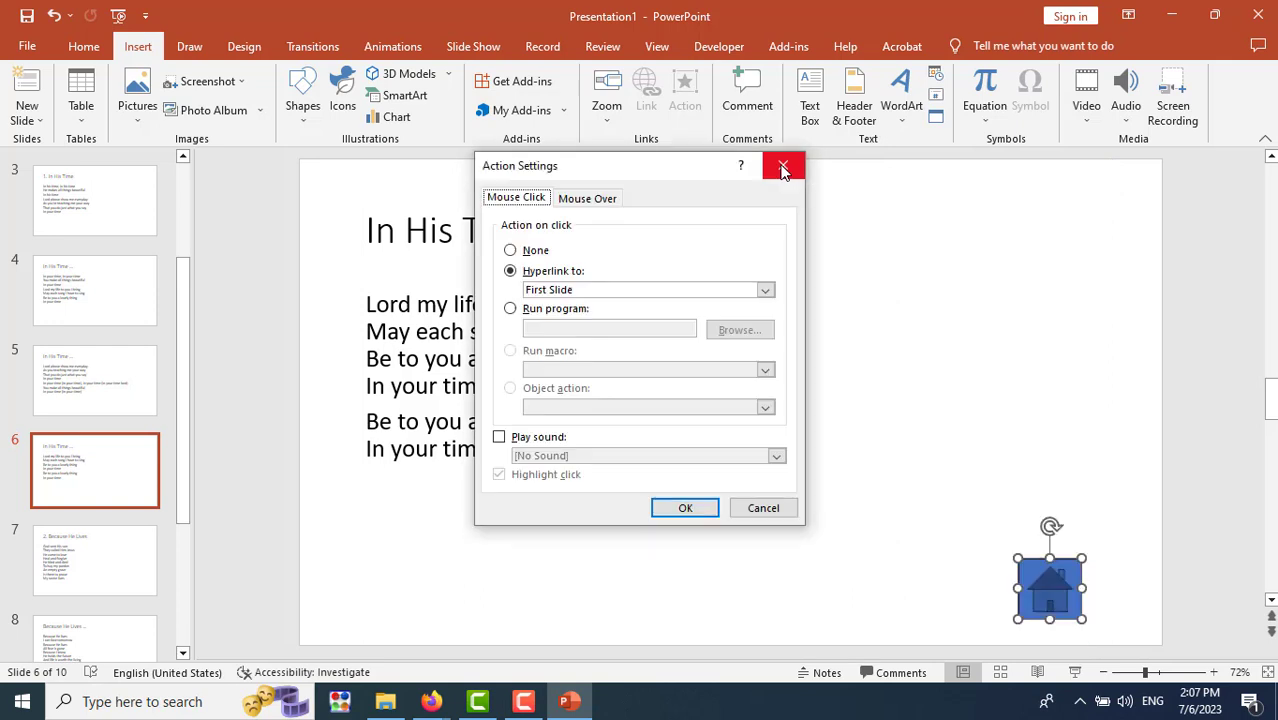
{"action": "key", "text": "Return"}
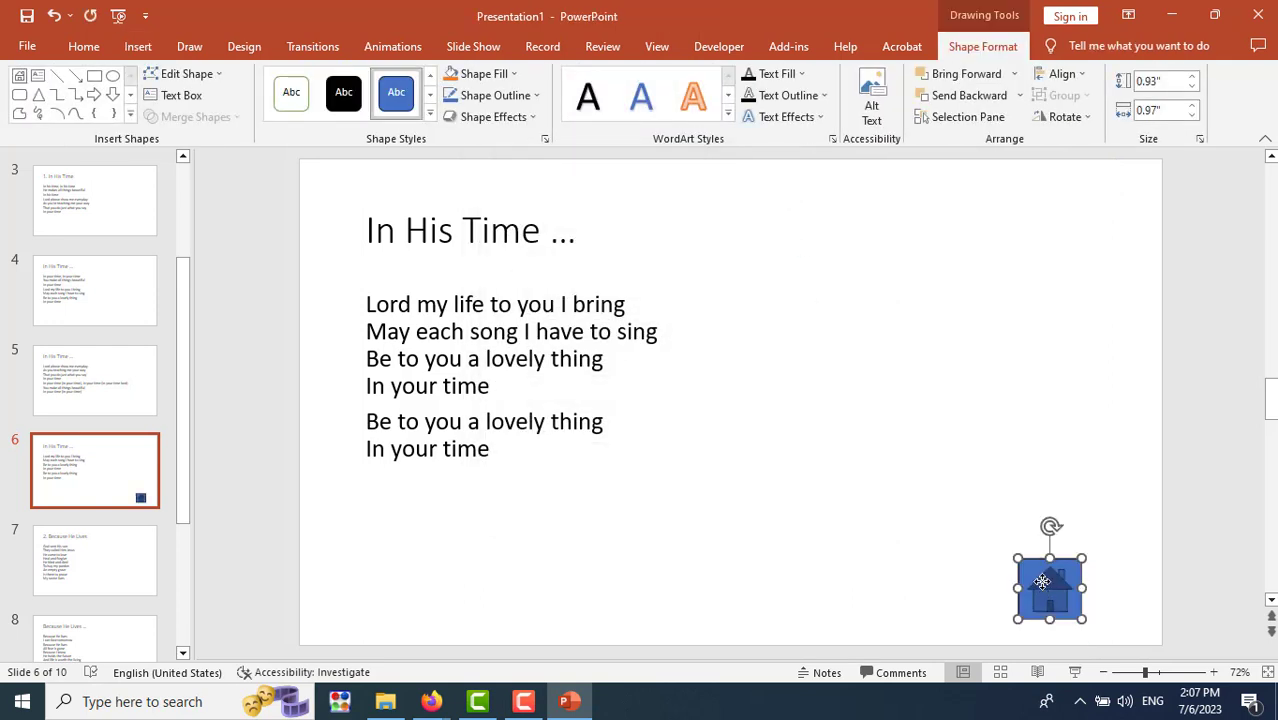
Copy the house button and go to slide 10, the last Because He Lives slide.
{"action": "right_click", "coordinate": [1040, 582]}
{"action": "left_click", "coordinate": [1089, 125]}
{"action": "left_click_drag", "start_coordinate": [184, 472], "coordinate": [205, 636]}
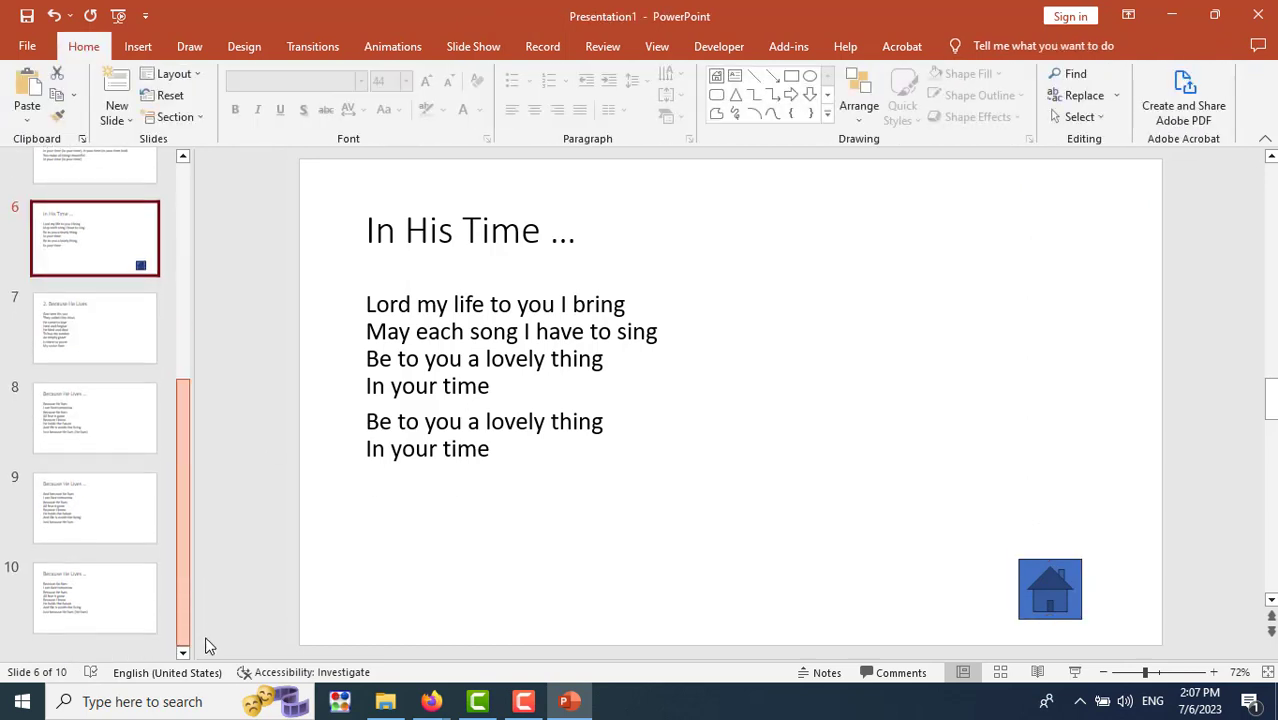
{"action": "left_click", "coordinate": [83, 604]}
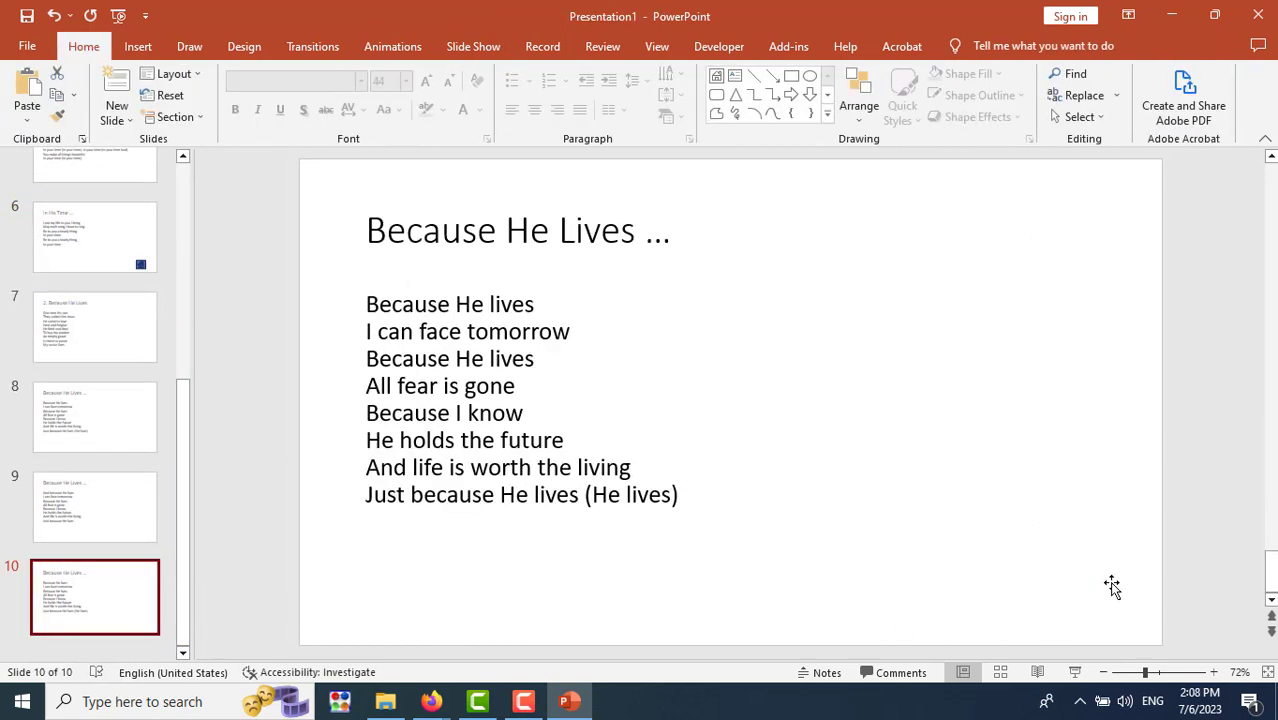
Paste the copied house button onto slide 10.
{"action": "key", "text": "ctrl+v"}
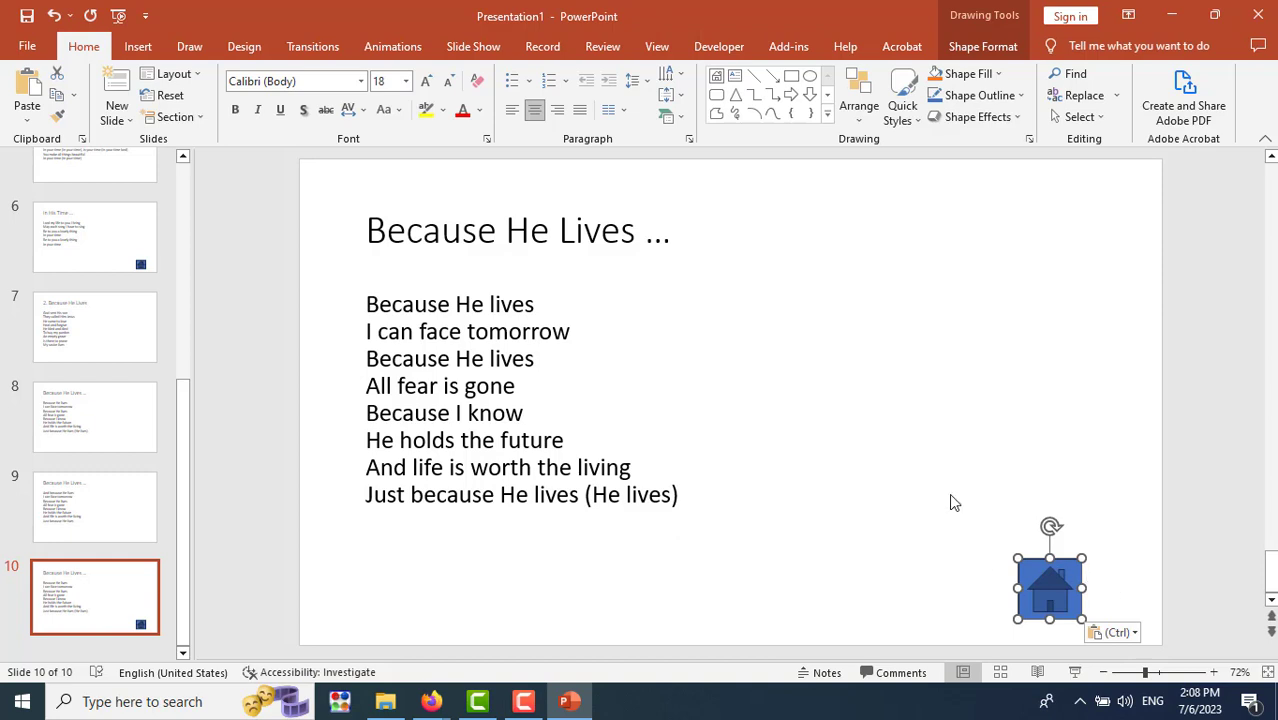
{"action": "left_click", "coordinate": [952, 500]}
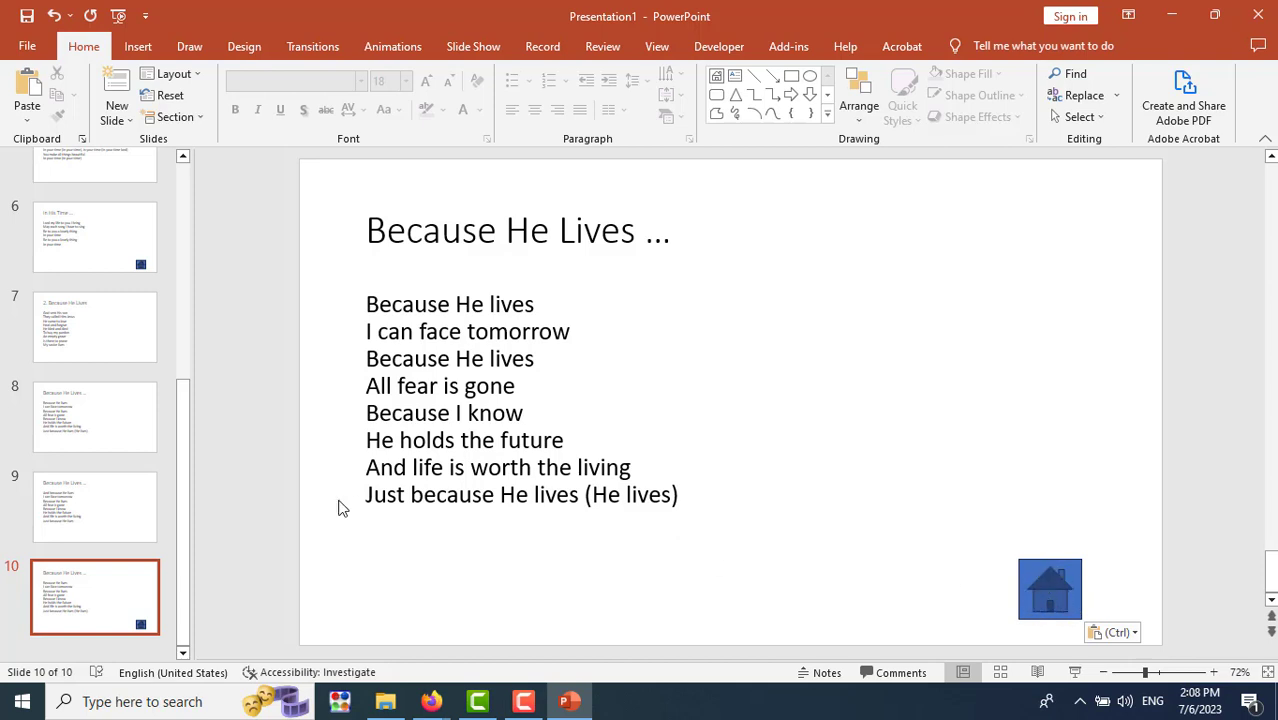
{"action": "left_click_drag", "start_coordinate": [184, 455], "coordinate": [134, 209]}
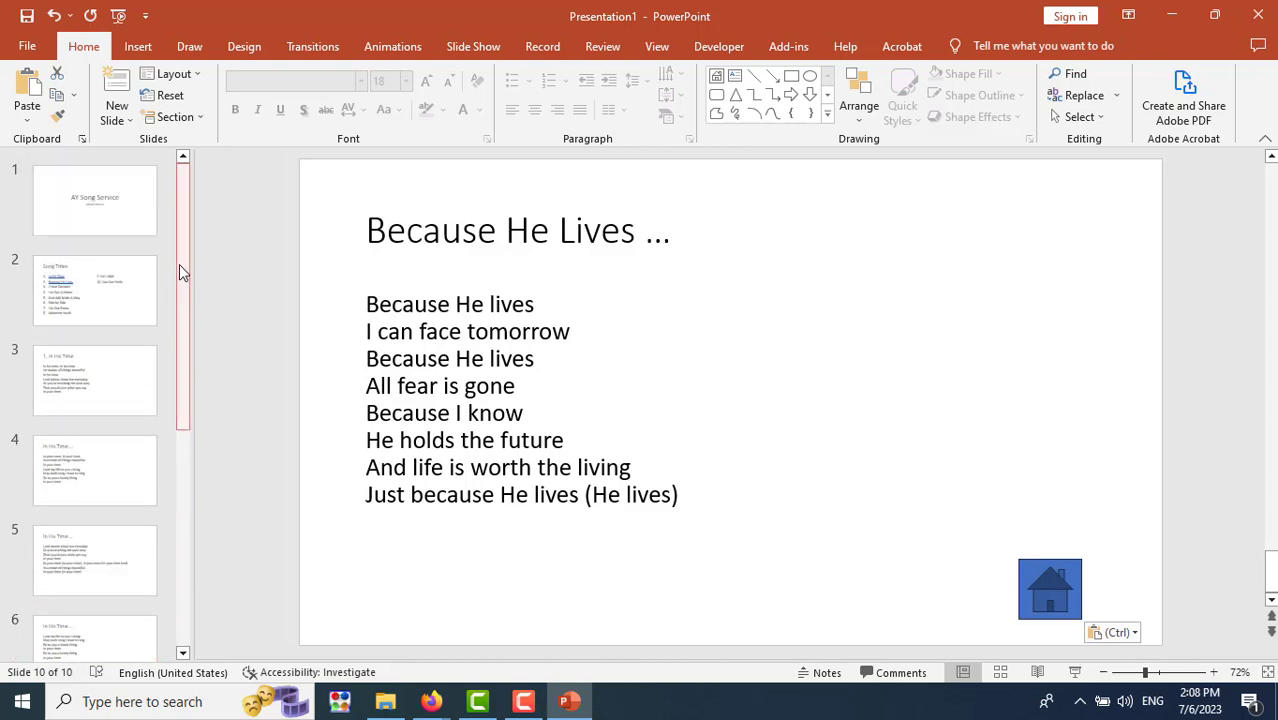
Remove the existing hyperlink from the pasted house button on slide 10.
{"action": "left_click", "coordinate": [1030, 588]}
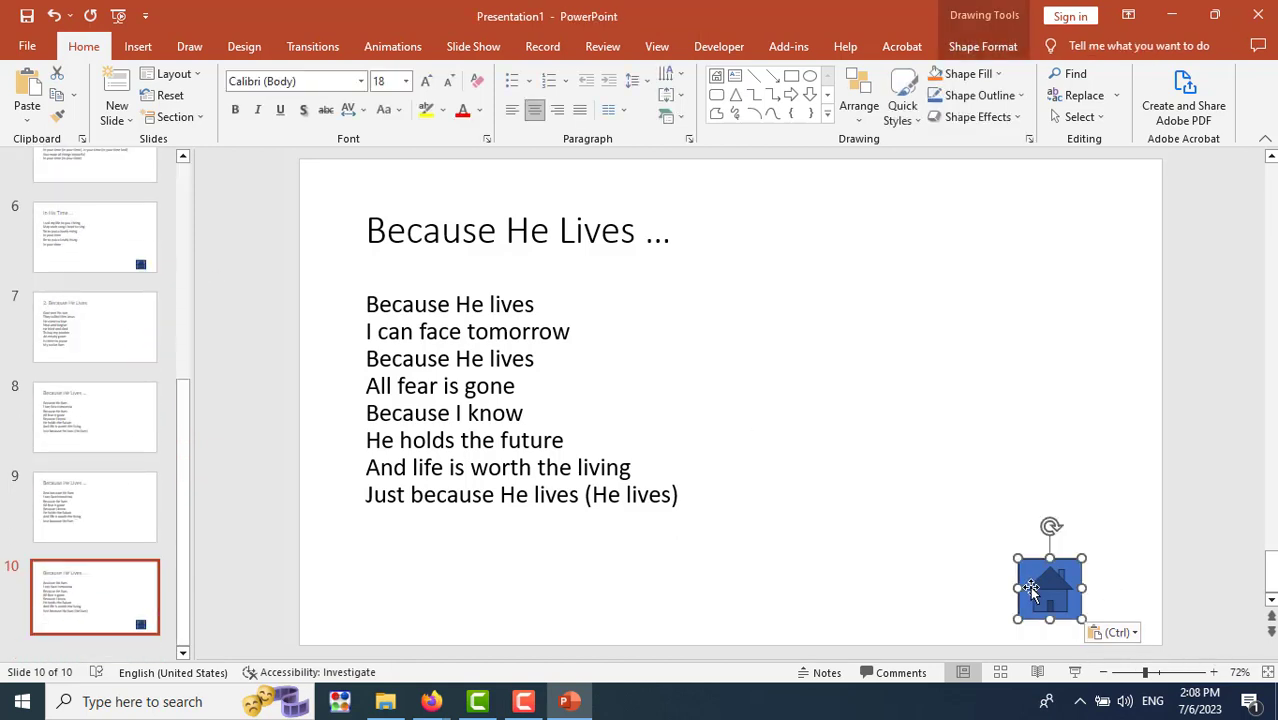
{"action": "right_click", "coordinate": [1032, 590]}
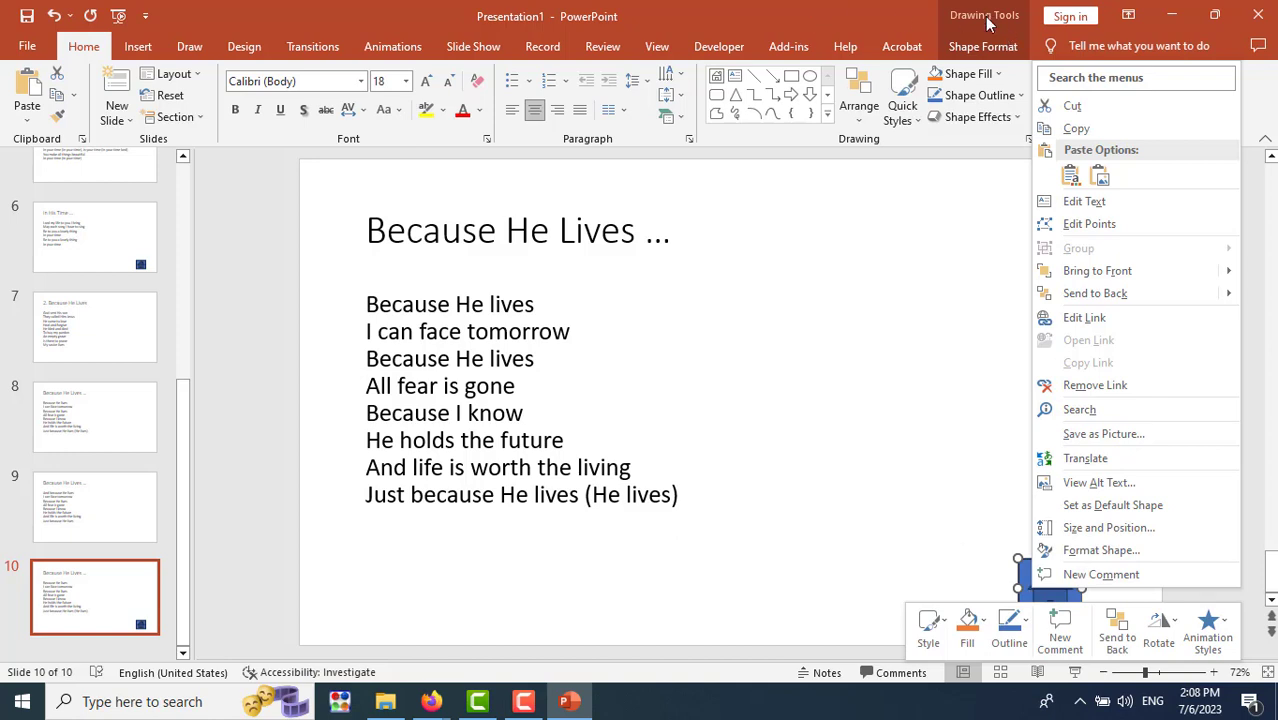
{"action": "left_click", "coordinate": [896, 538]}
{"action": "left_click", "coordinate": [1047, 591]}
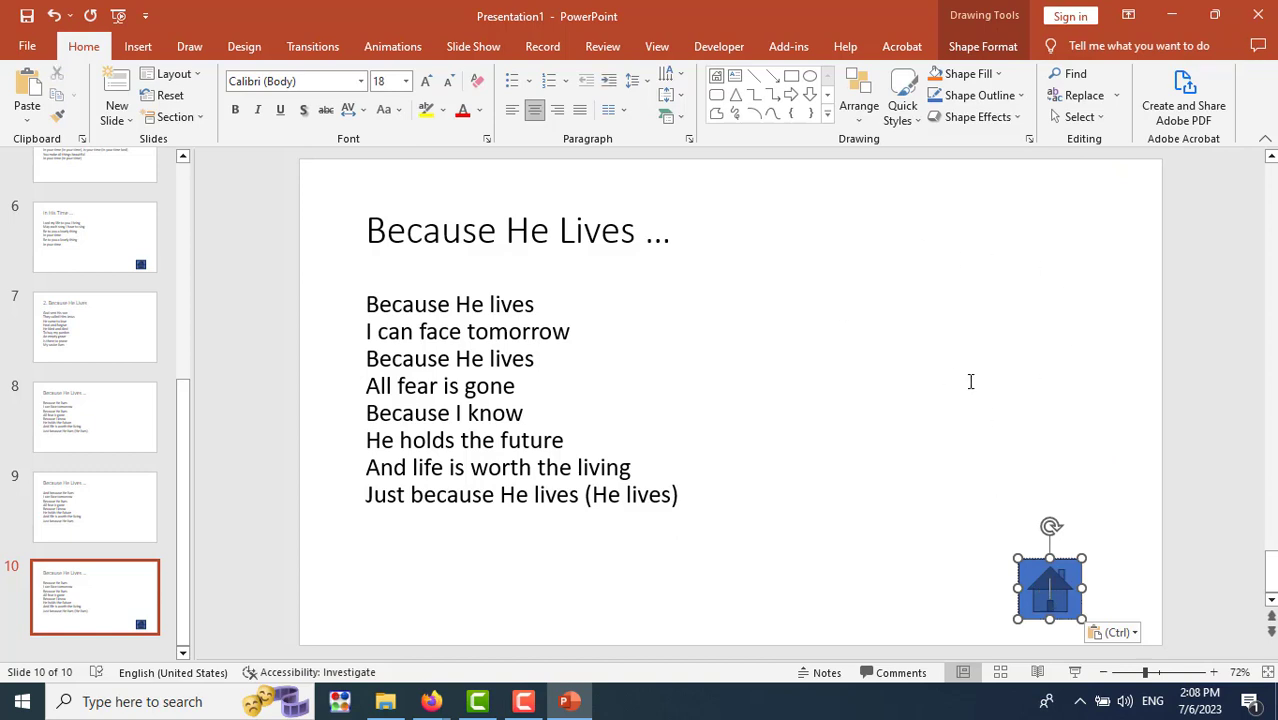
{"action": "right_click", "coordinate": [1058, 606]}
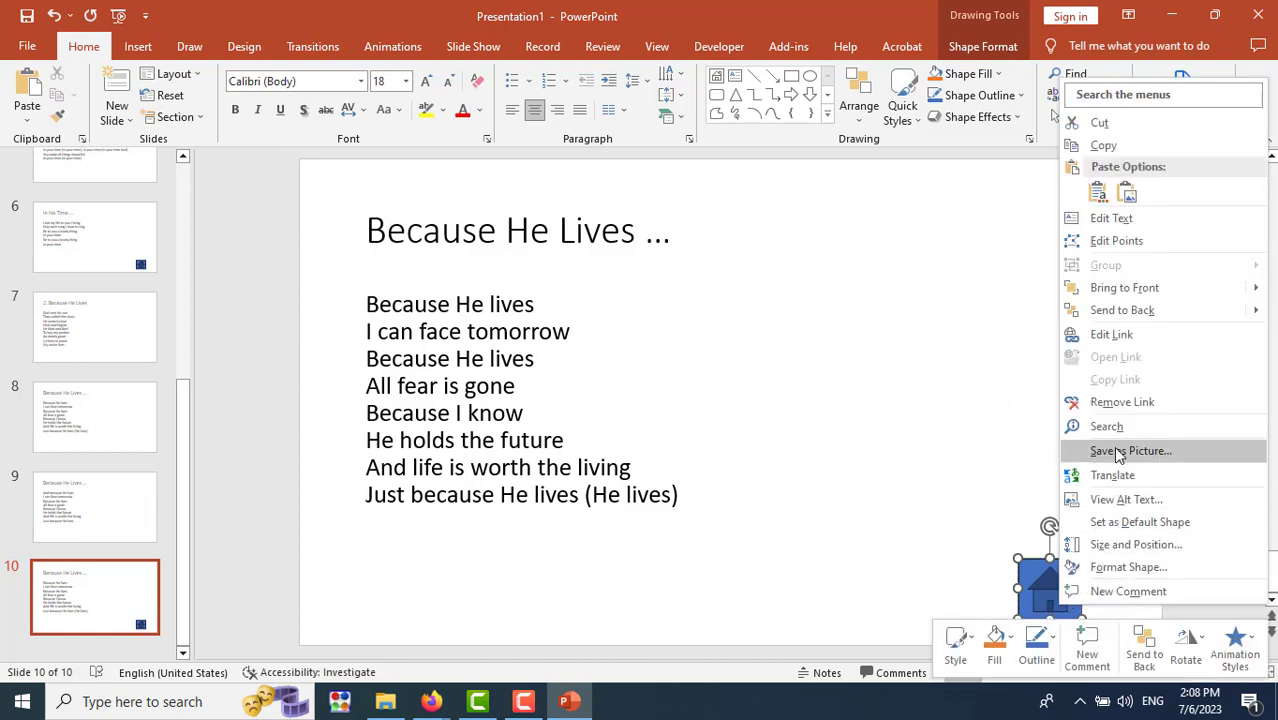
{"action": "left_click", "coordinate": [1108, 410]}
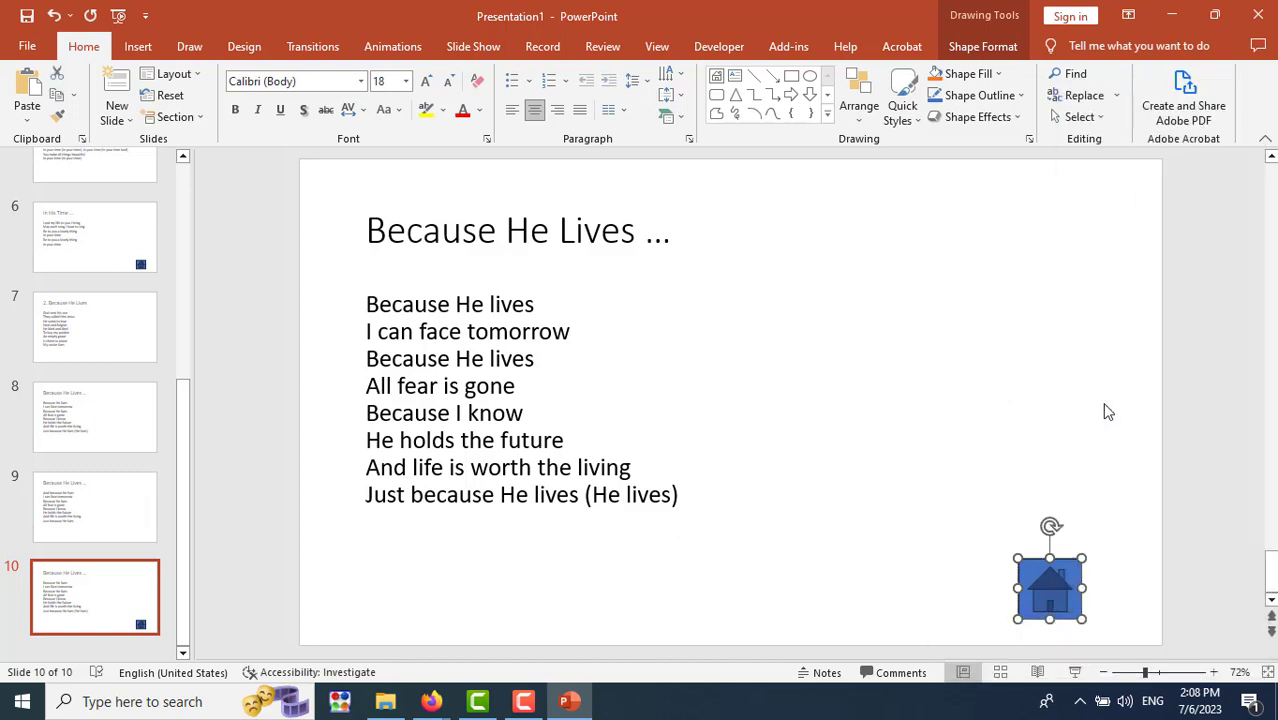
Hyperlink slide 10's house button to the 2. Song Titles slide.
{"action": "right_click", "coordinate": [1040, 603]}
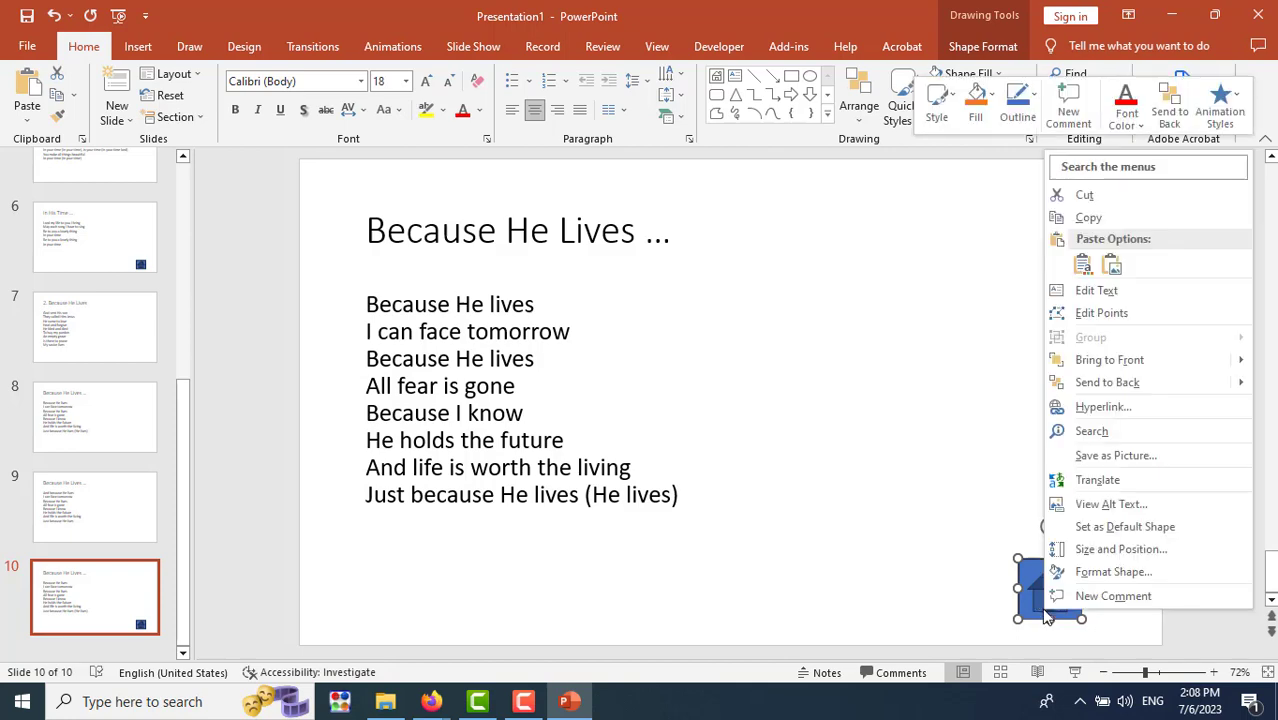
{"action": "left_click", "coordinate": [1104, 408]}
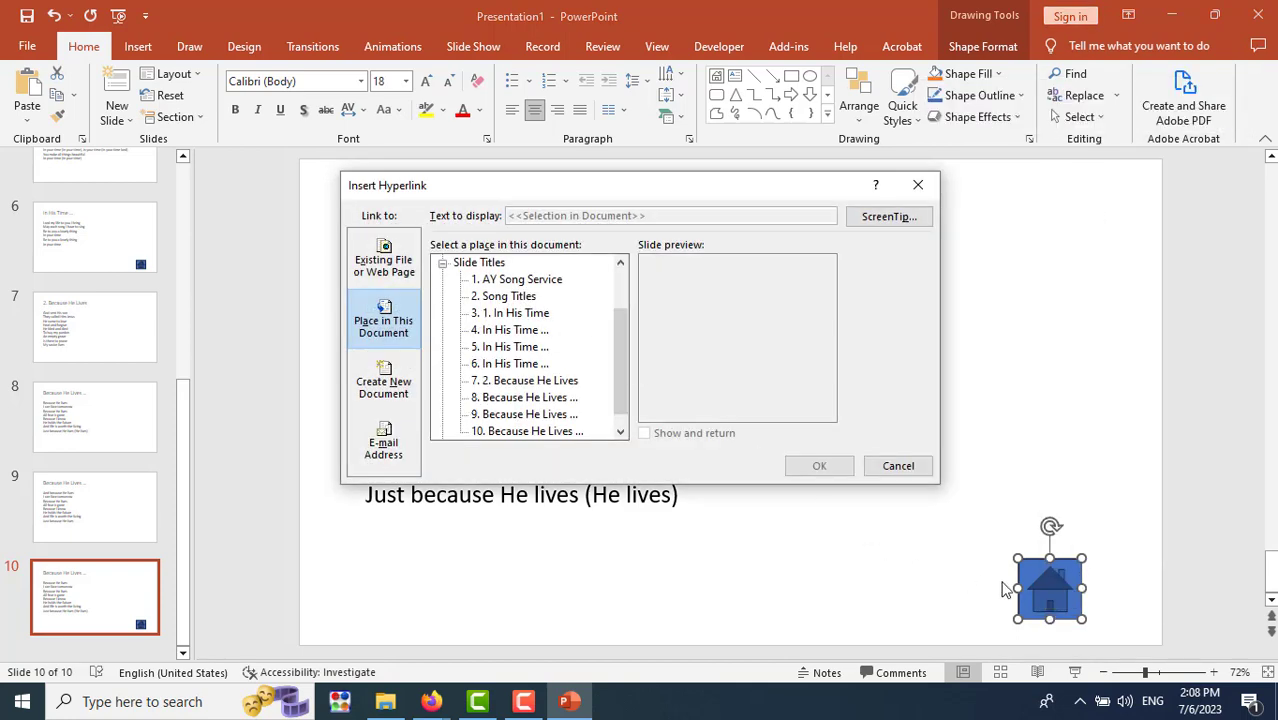
{"action": "left_click", "coordinate": [486, 296]}
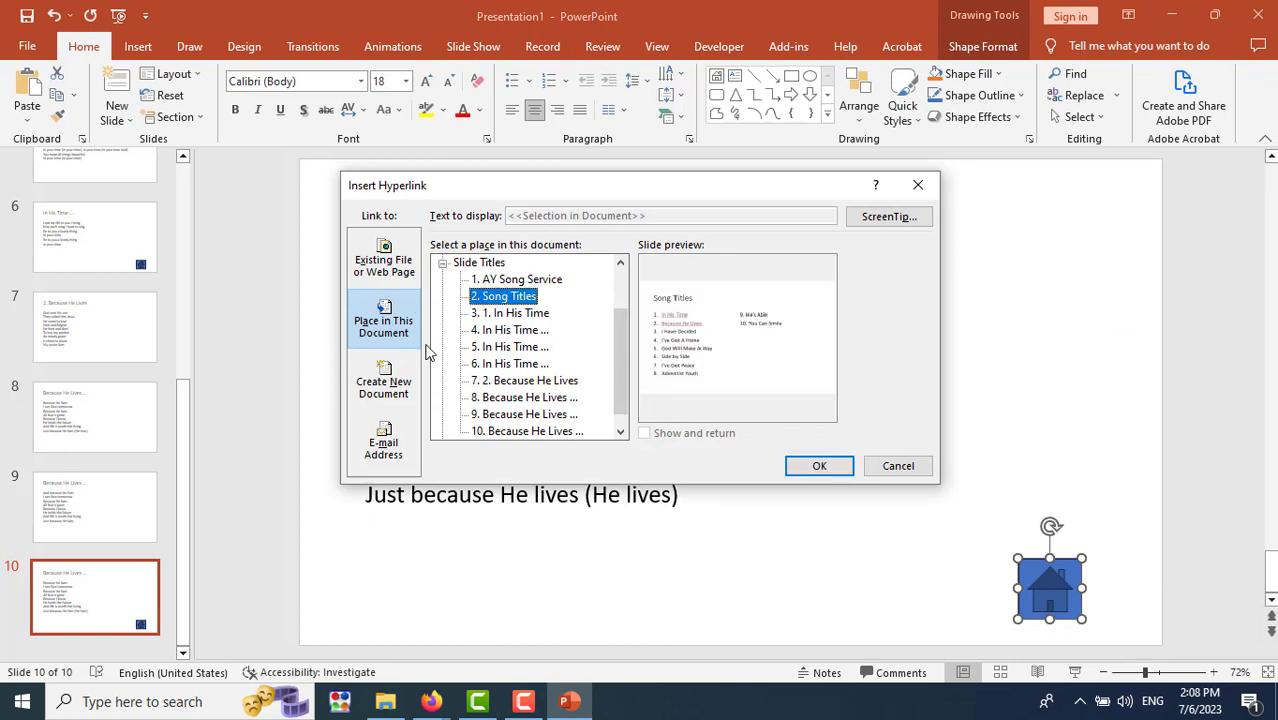
{"action": "left_click", "coordinate": [380, 325]}
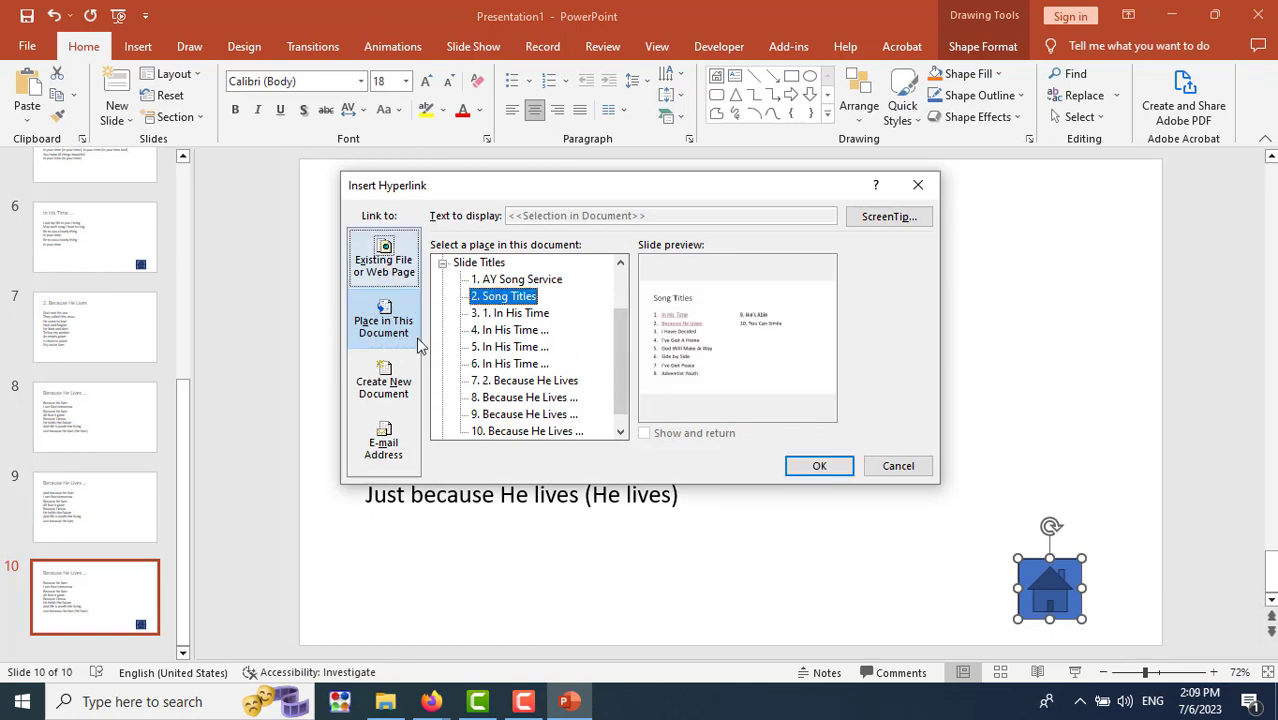
{"action": "left_click", "coordinate": [803, 470]}
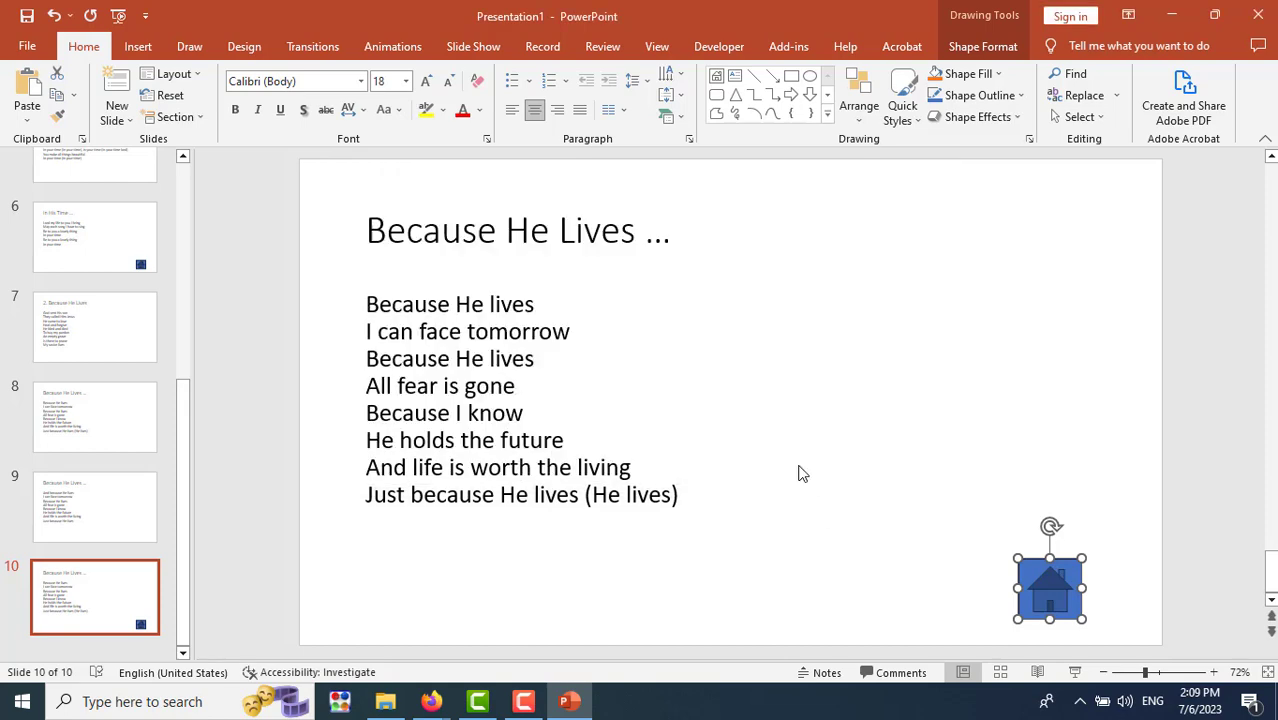
On slide 6, replace the house button's first-slide link with a link to Song Titles.
{"action": "left_click", "coordinate": [105, 239]}
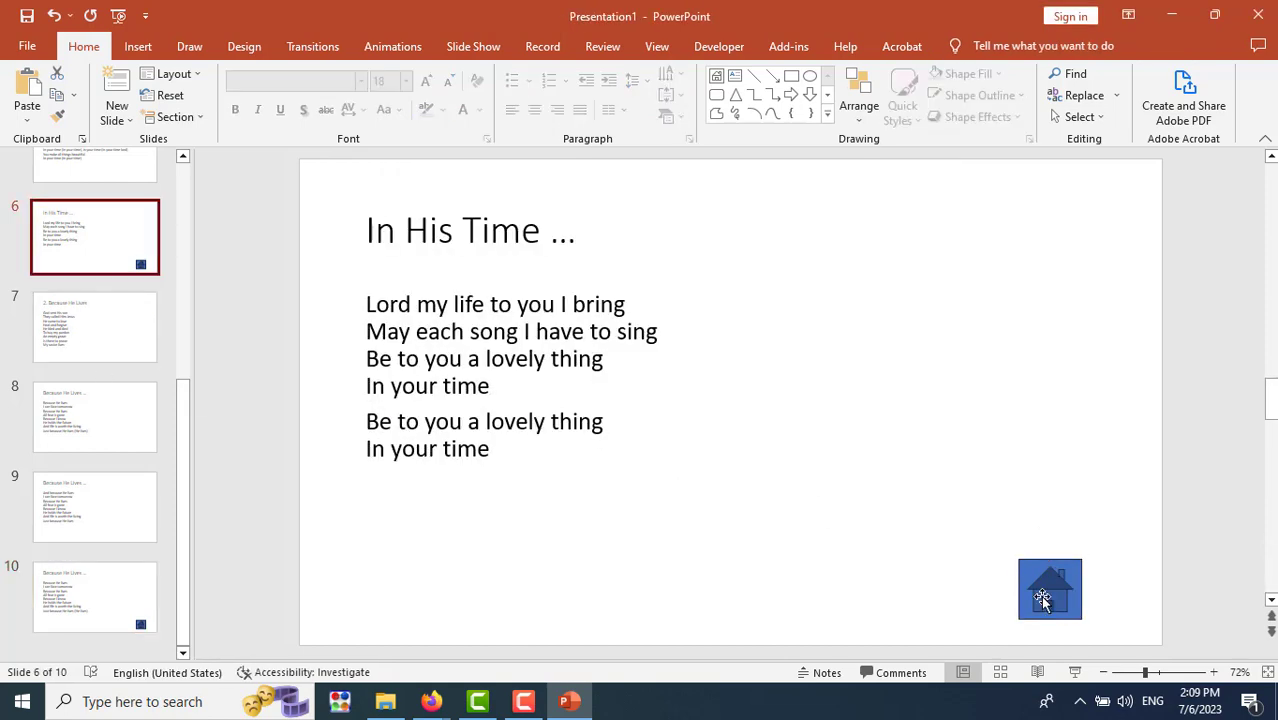
{"action": "left_click", "coordinate": [1042, 598]}
{"action": "right_click", "coordinate": [1042, 598]}
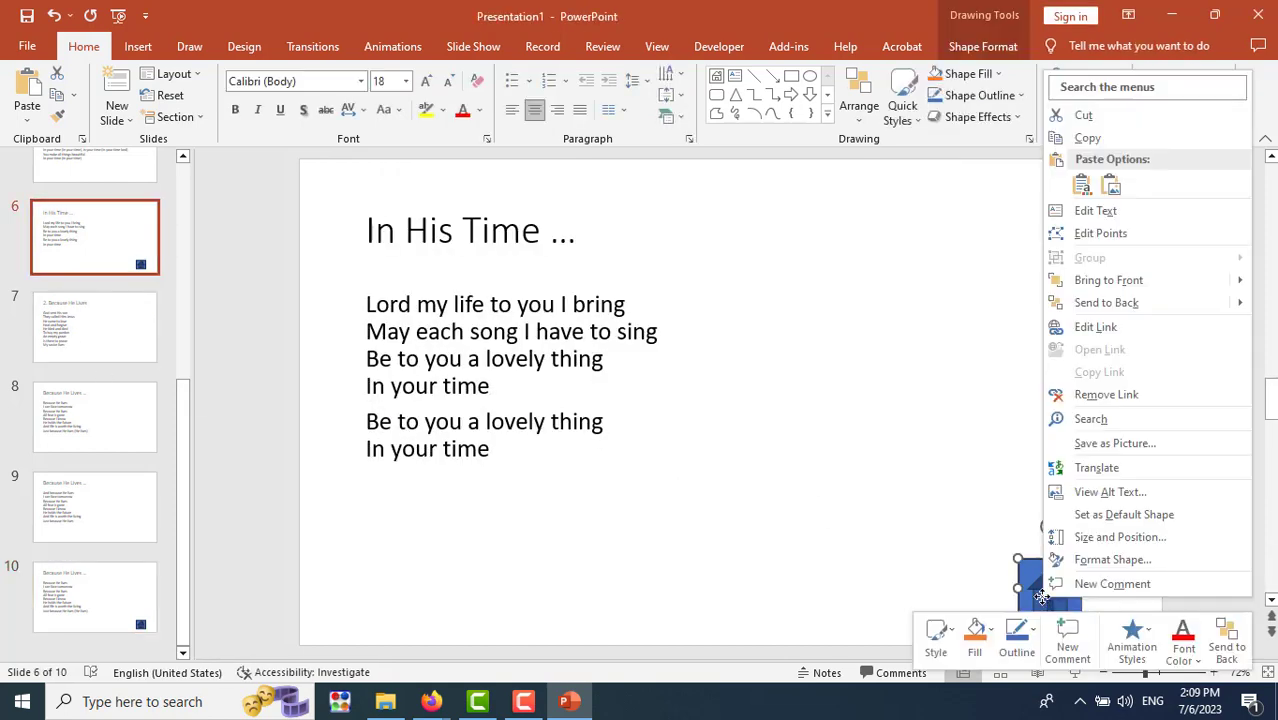
{"action": "left_click", "coordinate": [1093, 400]}
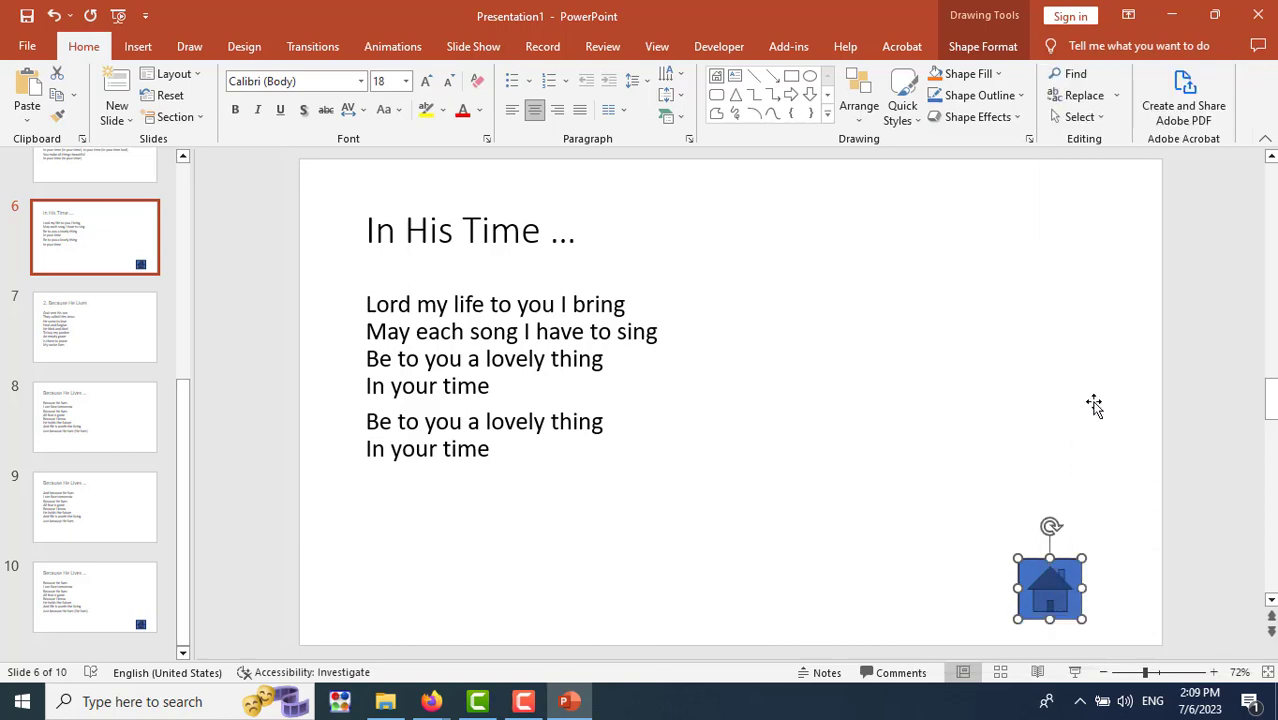
{"action": "right_click", "coordinate": [1060, 587]}
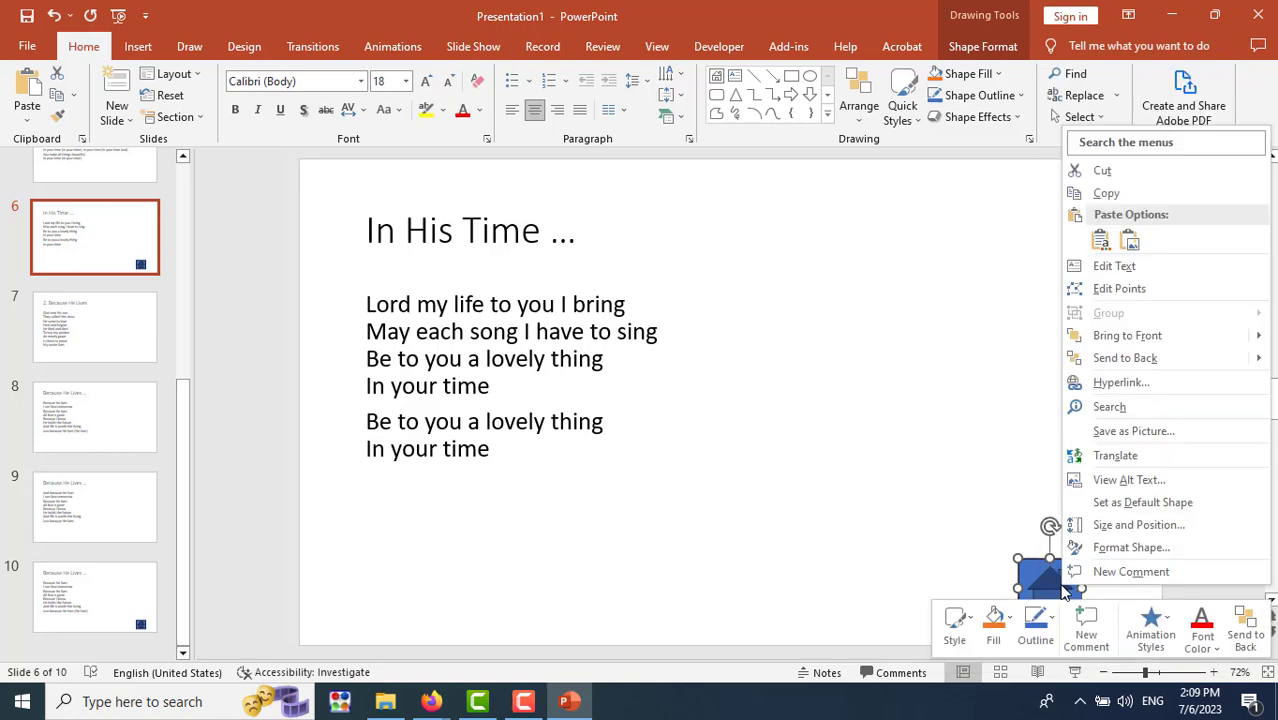
{"action": "left_click", "coordinate": [1107, 383]}
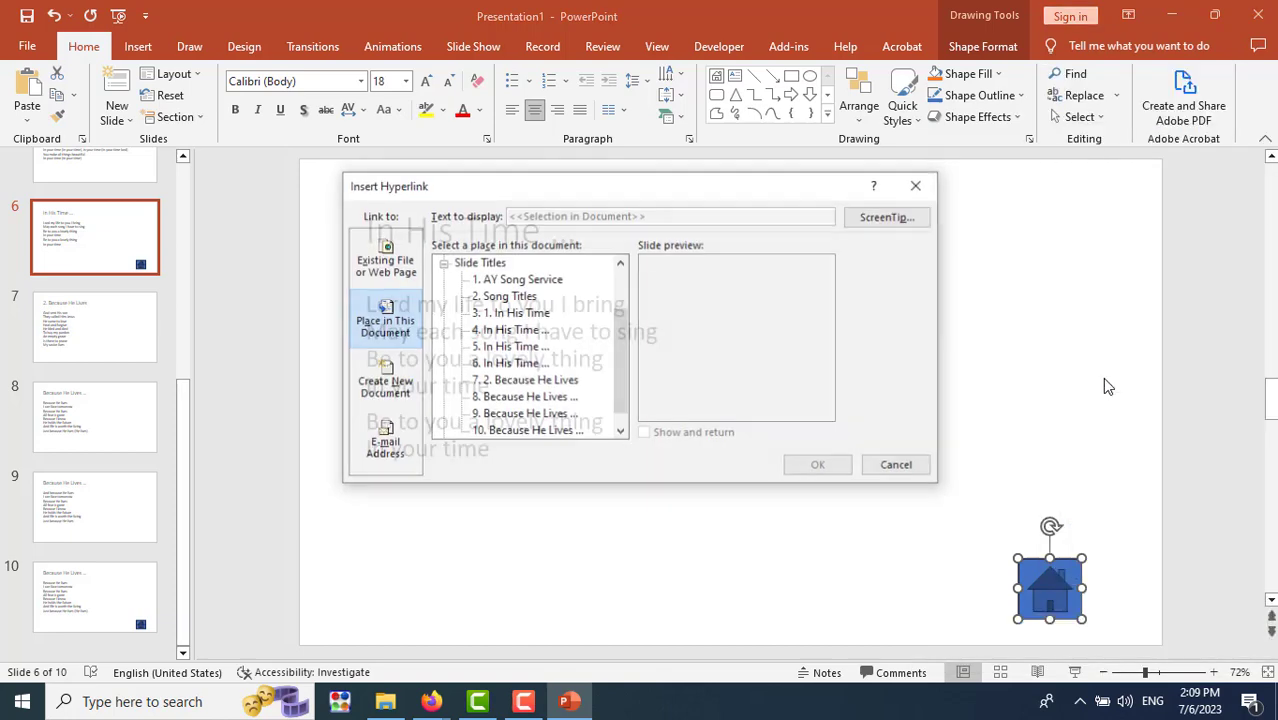
{"action": "left_click", "coordinate": [505, 296]}
{"action": "left_click", "coordinate": [822, 466]}
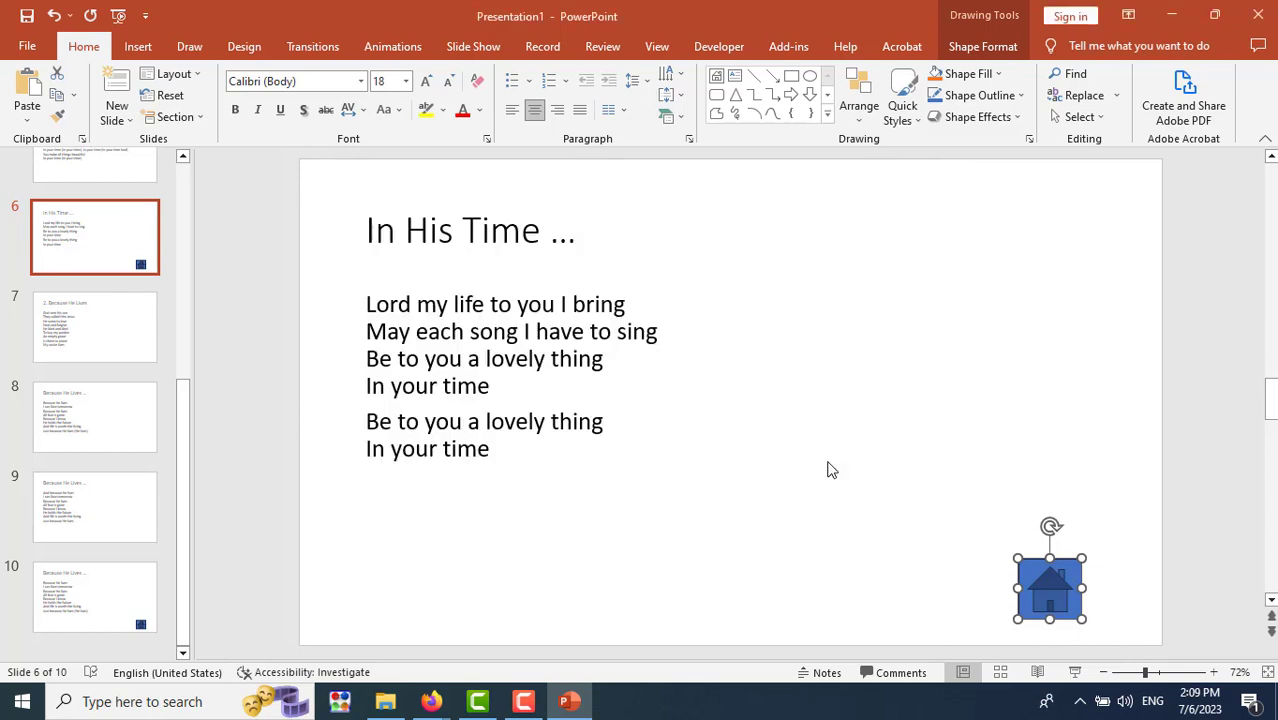
{"action": "left_click_drag", "start_coordinate": [183, 417], "coordinate": [150, 176]}
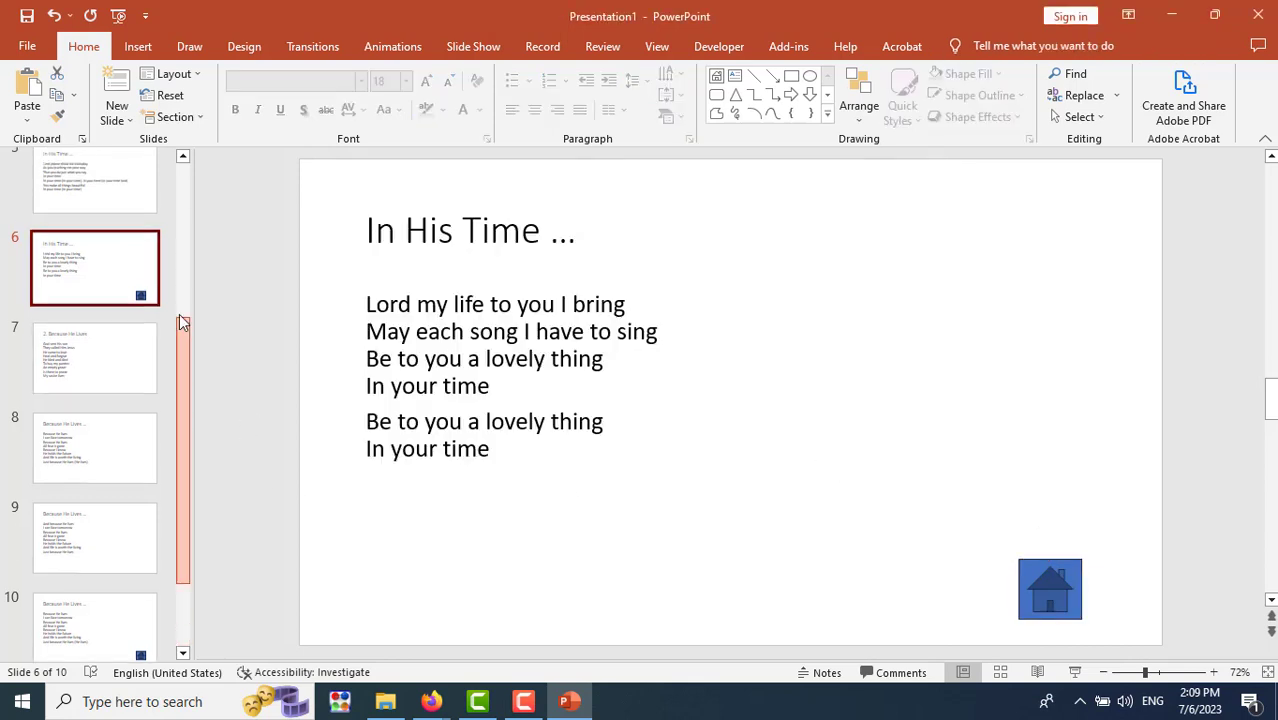
Start the show at Song Titles, follow Because He Lives, and use its home button to return.
{"action": "left_click", "coordinate": [65, 206]}
{"action": "left_click", "coordinate": [94, 284]}
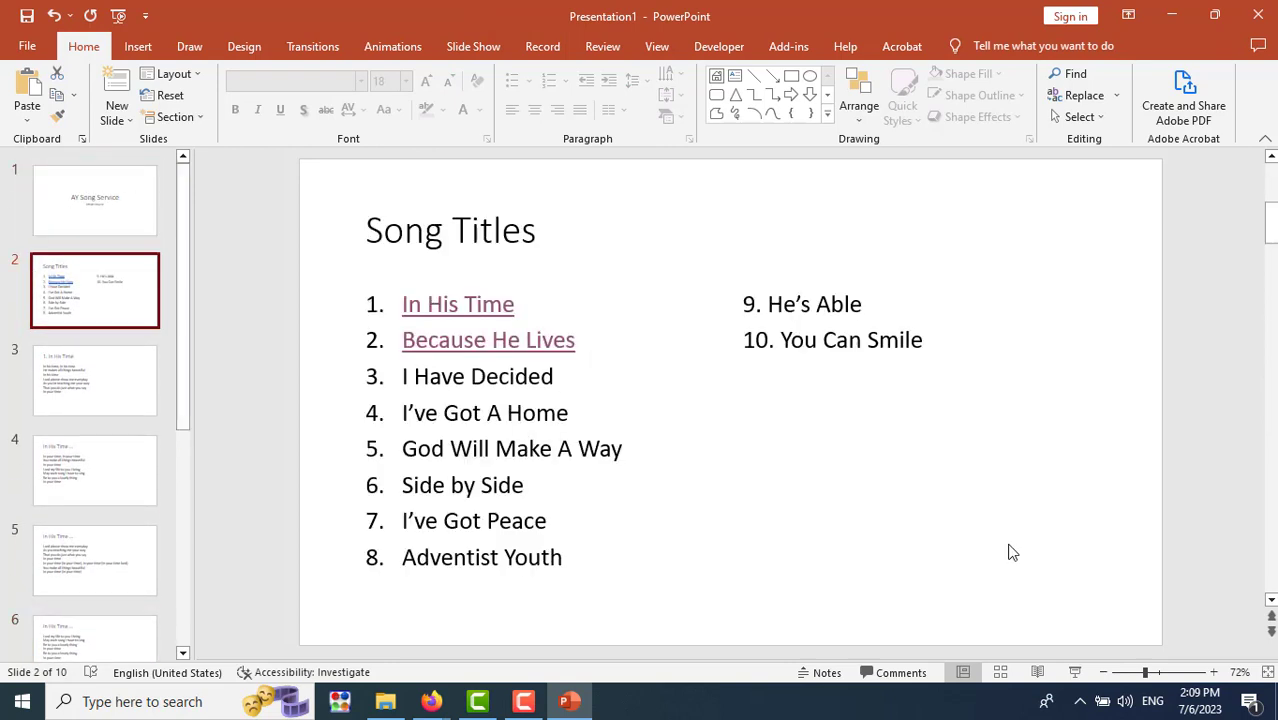
{"action": "left_click", "coordinate": [1074, 672]}
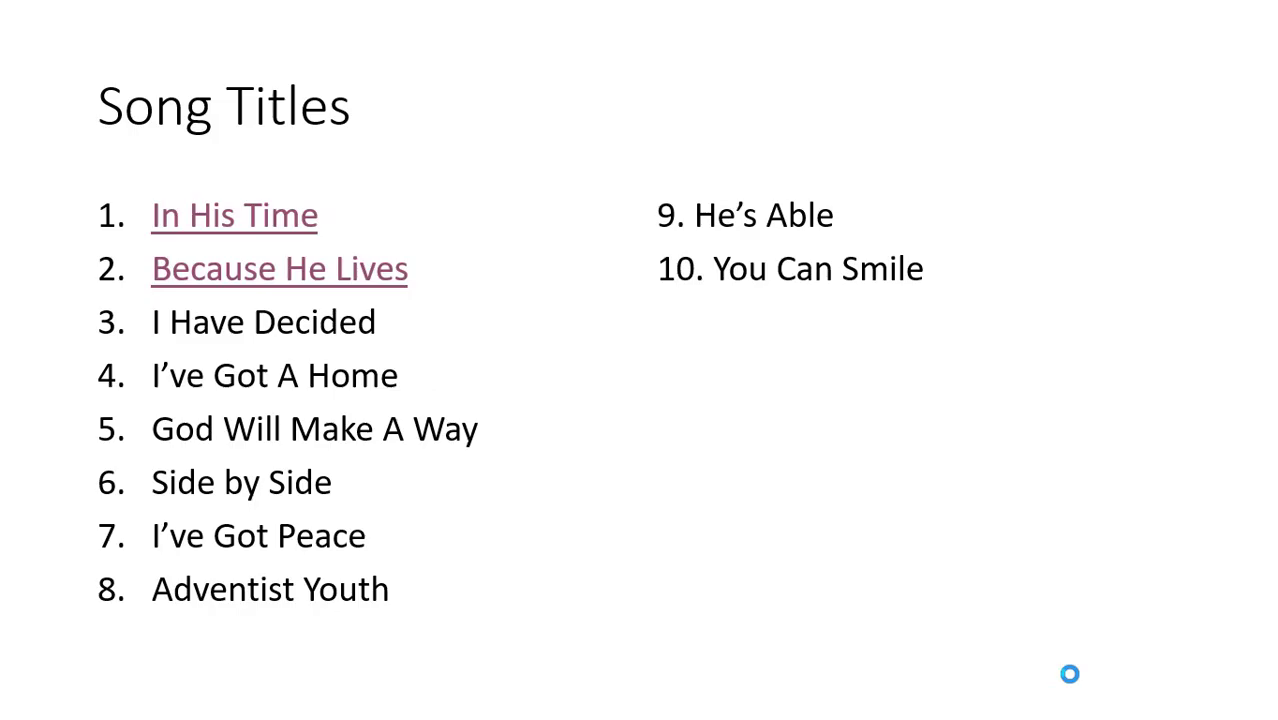
{"action": "left_click", "coordinate": [325, 273]}
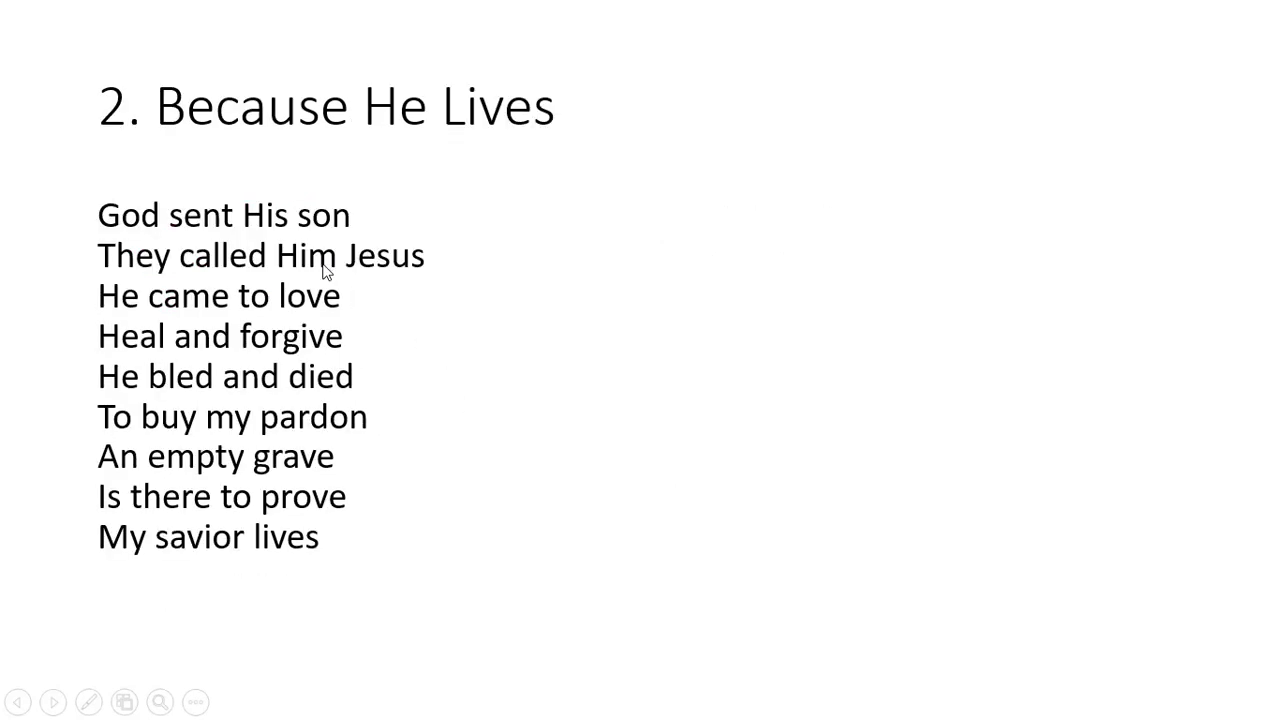
{"action": "left_click", "coordinate": [880, 426]}
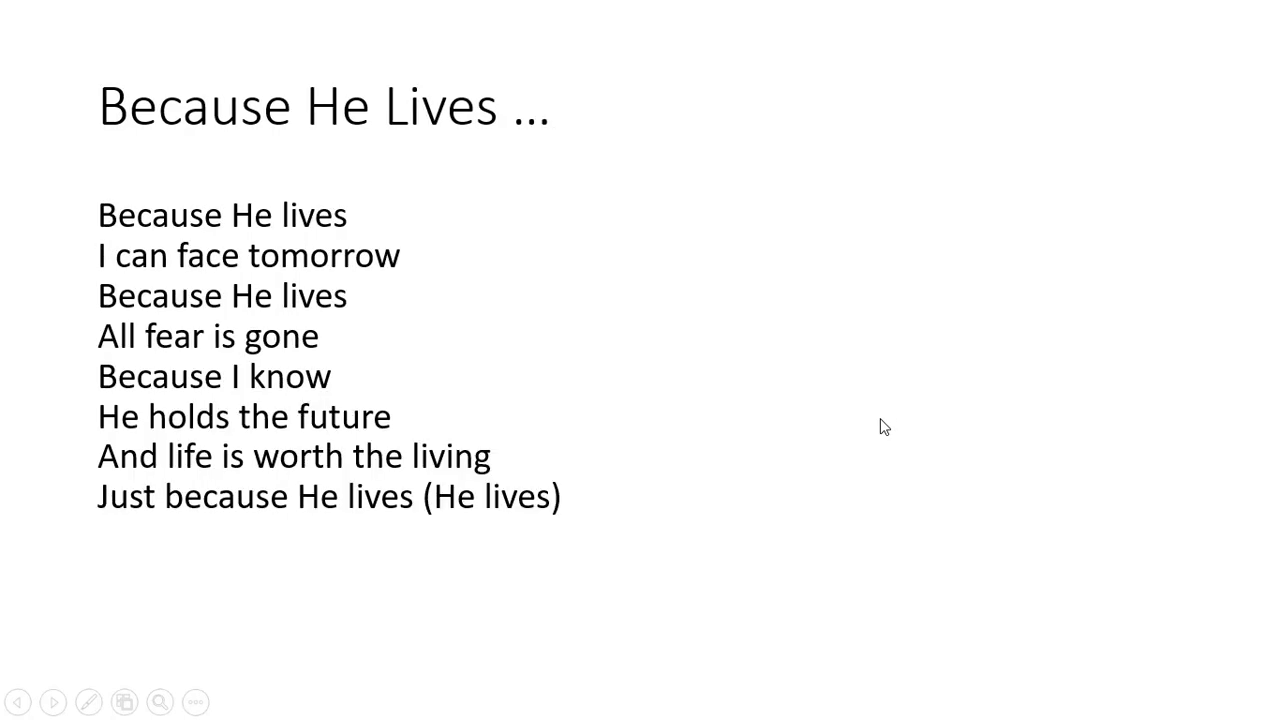
{"action": "left_click", "coordinate": [880, 421]}
{"action": "left_click", "coordinate": [880, 426]}
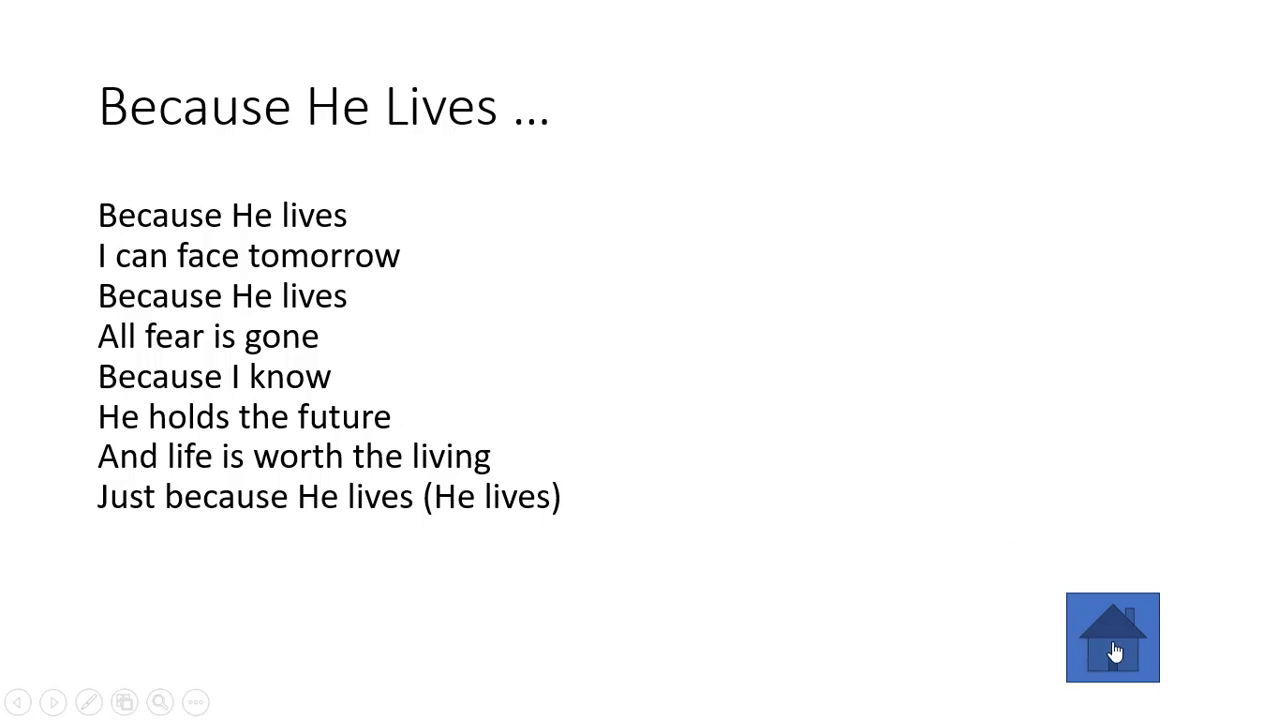
{"action": "left_click", "coordinate": [1115, 651]}
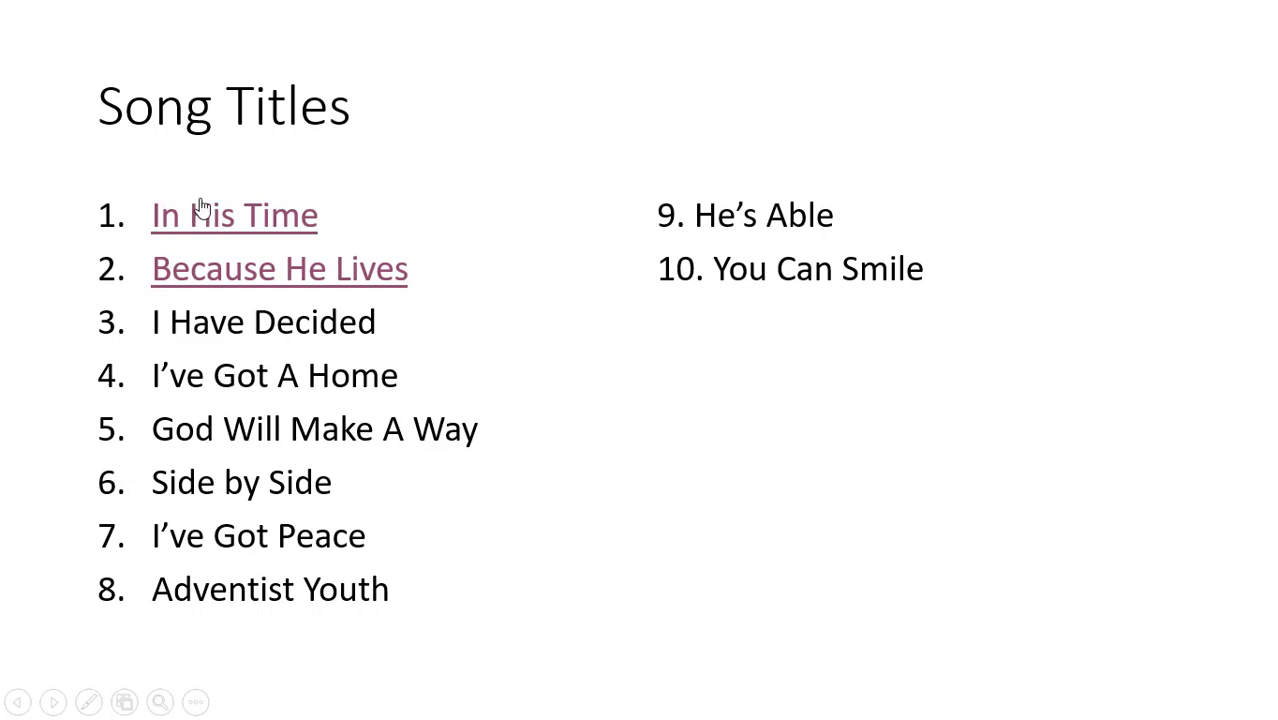
Follow the In His Time link, return via its home button, and end the show.
{"action": "left_click", "coordinate": [240, 214]}
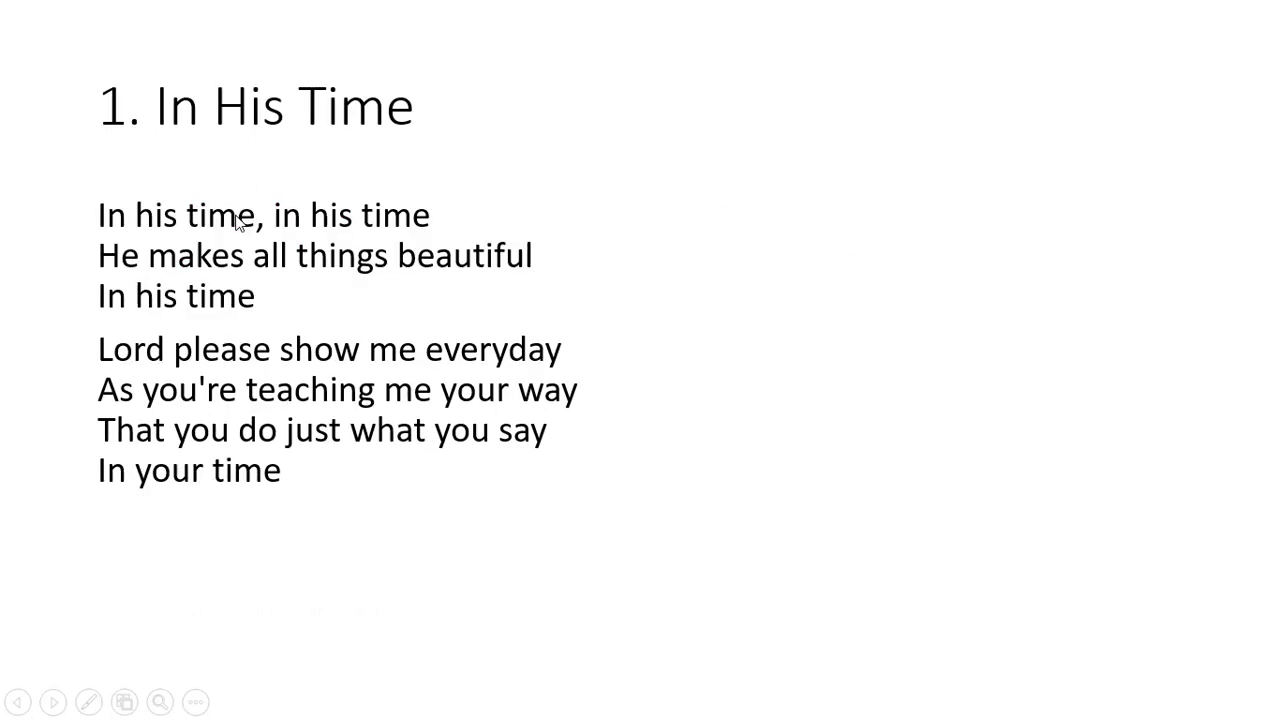
{"action": "left_click", "coordinate": [784, 434]}
{"action": "left_click", "coordinate": [784, 434]}
{"action": "left_click", "coordinate": [784, 434]}
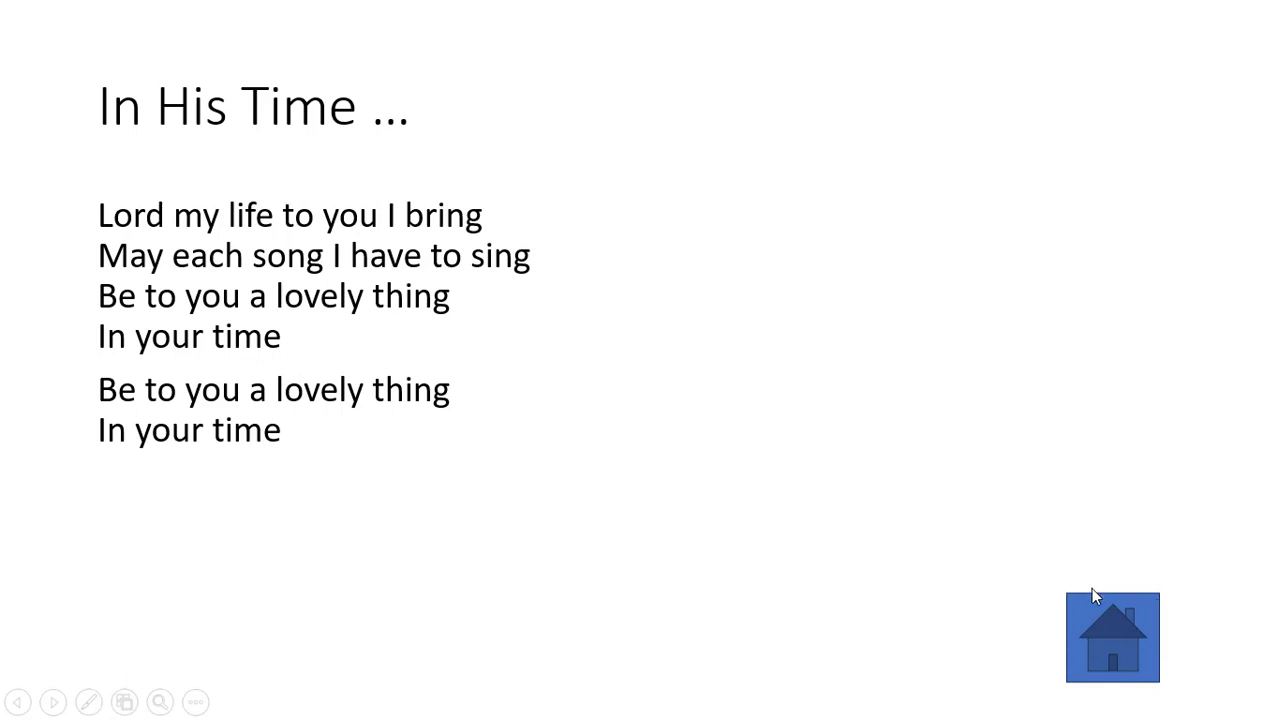
{"action": "left_click", "coordinate": [1095, 645]}
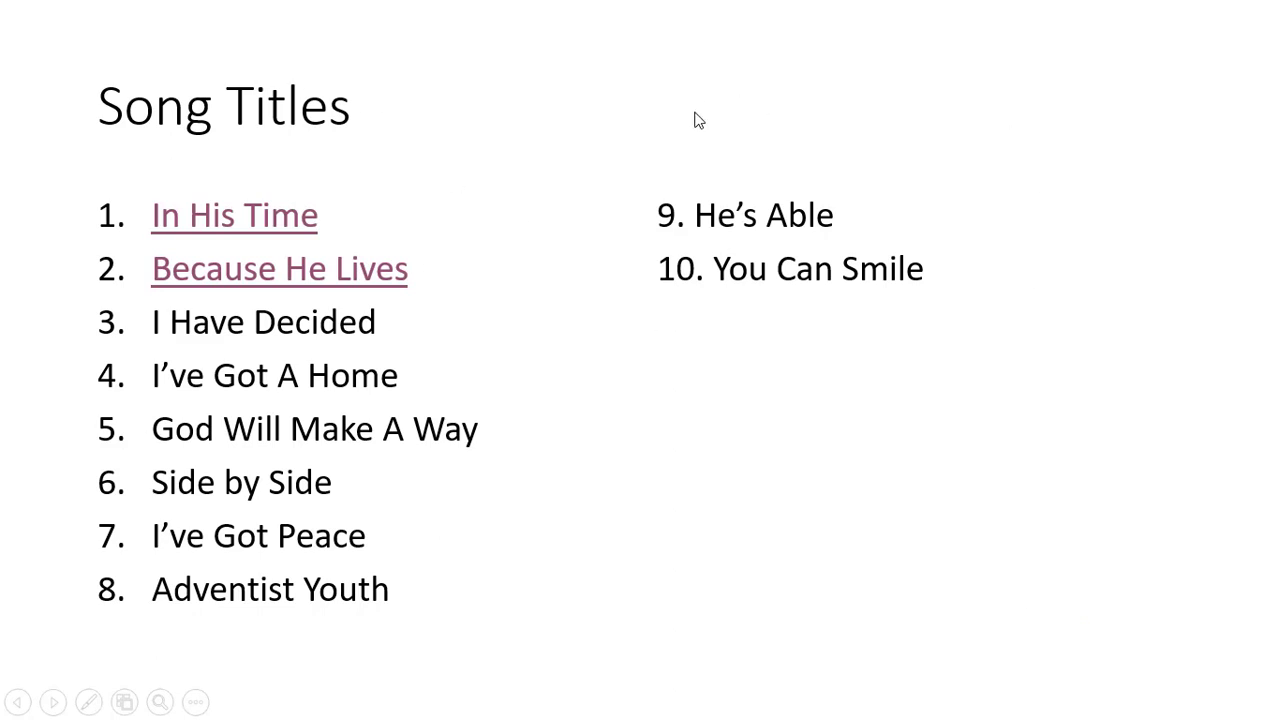
{"action": "key", "text": "Escape"}
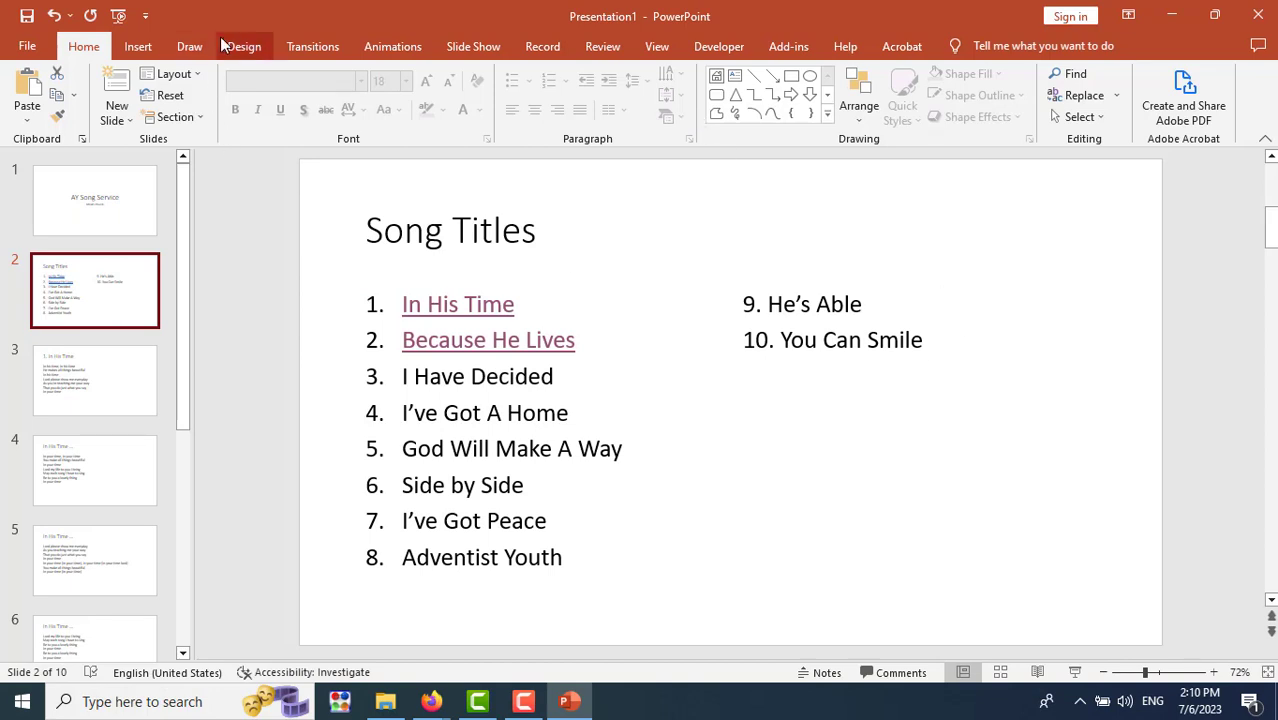
Preview the purple and grey-blue themes, then apply the Gallery wood-floor theme to the deck.
{"action": "left_click", "coordinate": [244, 46]}
{"action": "left_click", "coordinate": [213, 90]}
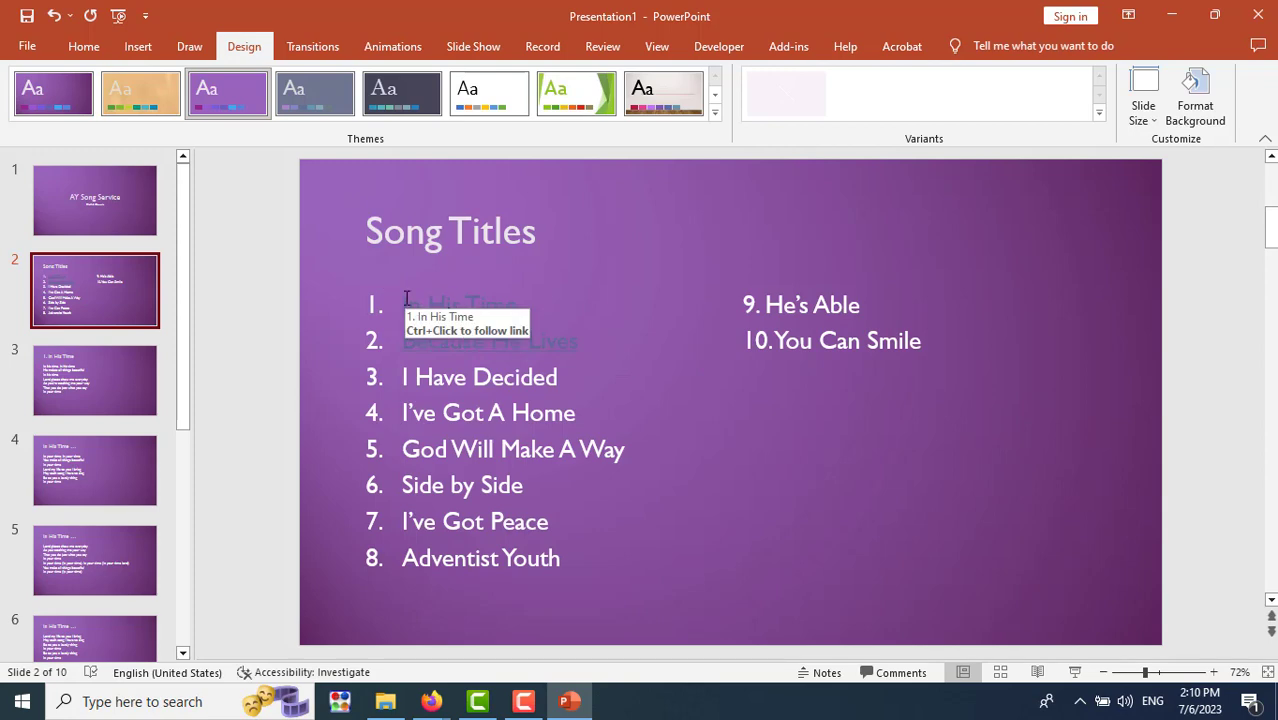
{"action": "left_click", "coordinate": [318, 105]}
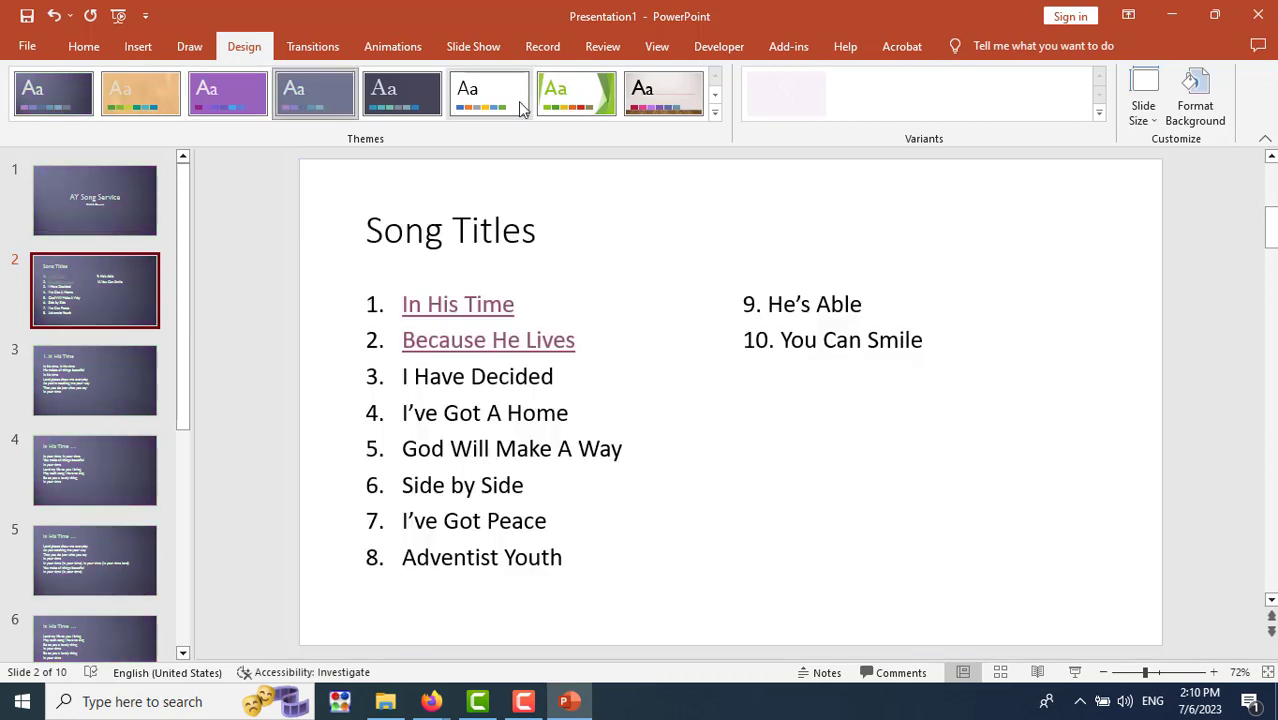
{"action": "left_click", "coordinate": [506, 108]}
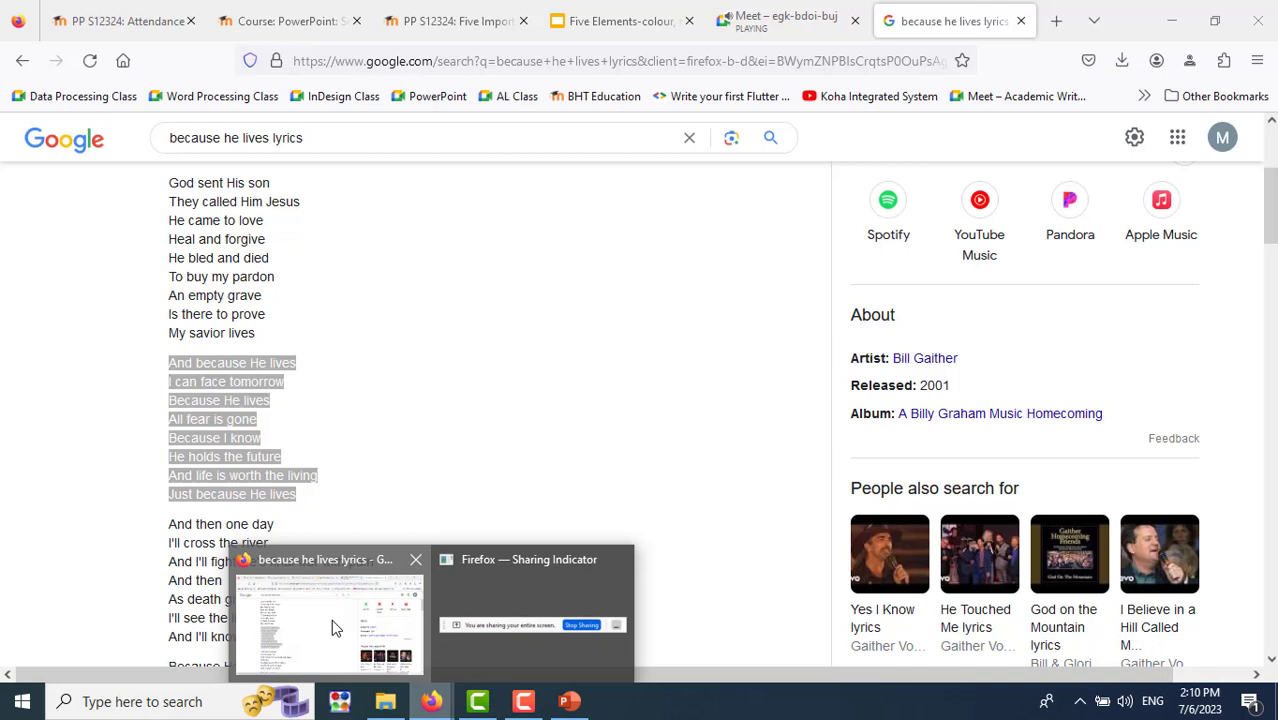
Open the 6 July attendance-taking page, then return to the Meet tab and move it second.
{"action": "left_click", "coordinate": [331, 619]}
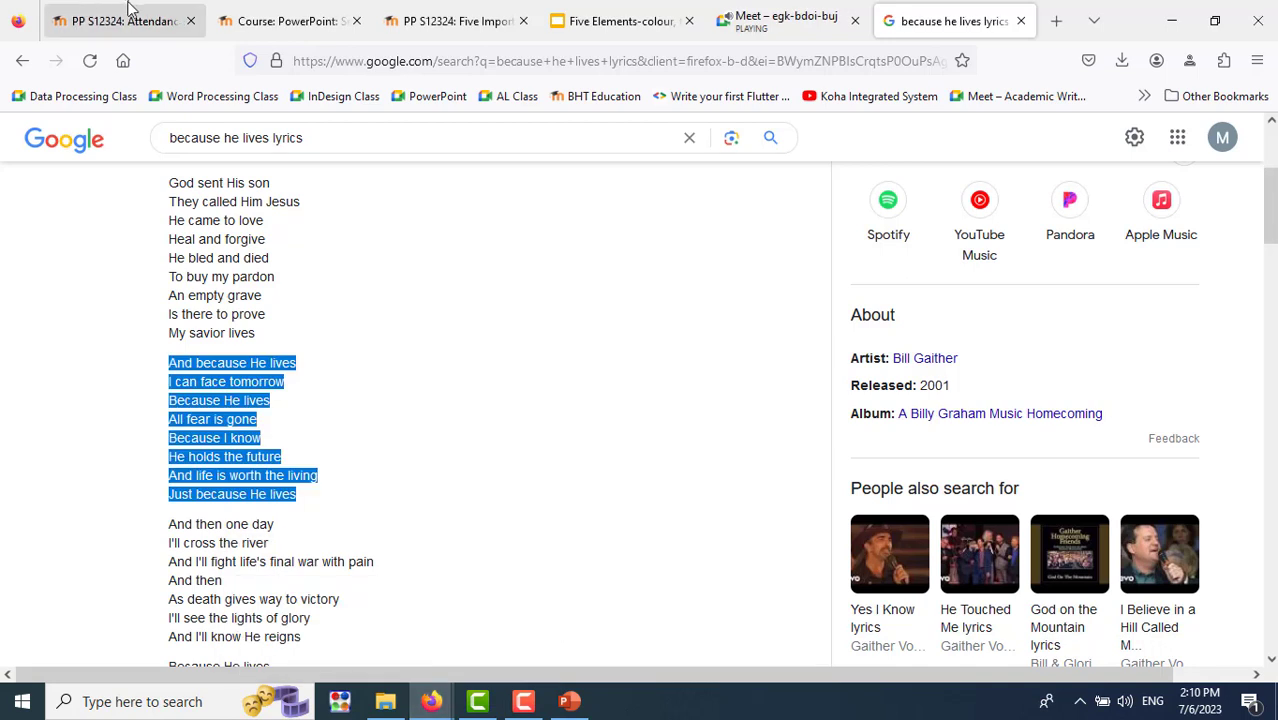
{"action": "left_click", "coordinate": [155, 24]}
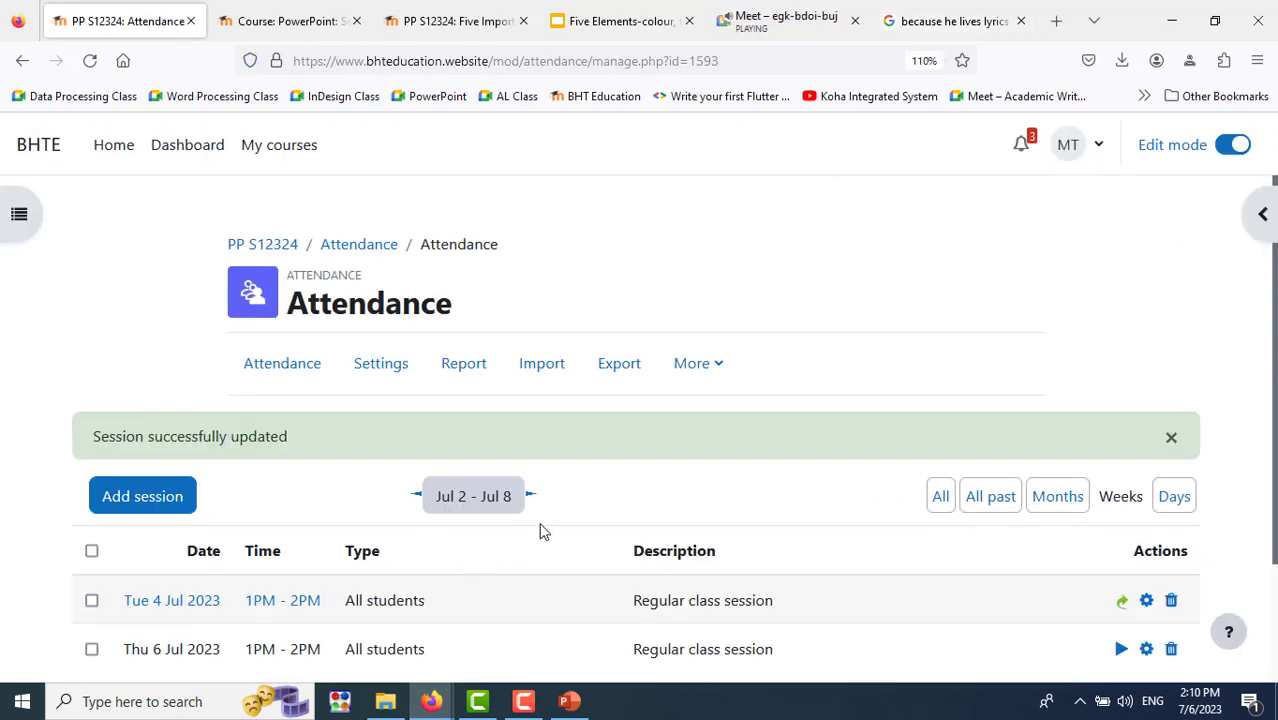
{"action": "scroll", "coordinate": [540, 530], "scroll_direction": "down", "scroll_amount": 2}
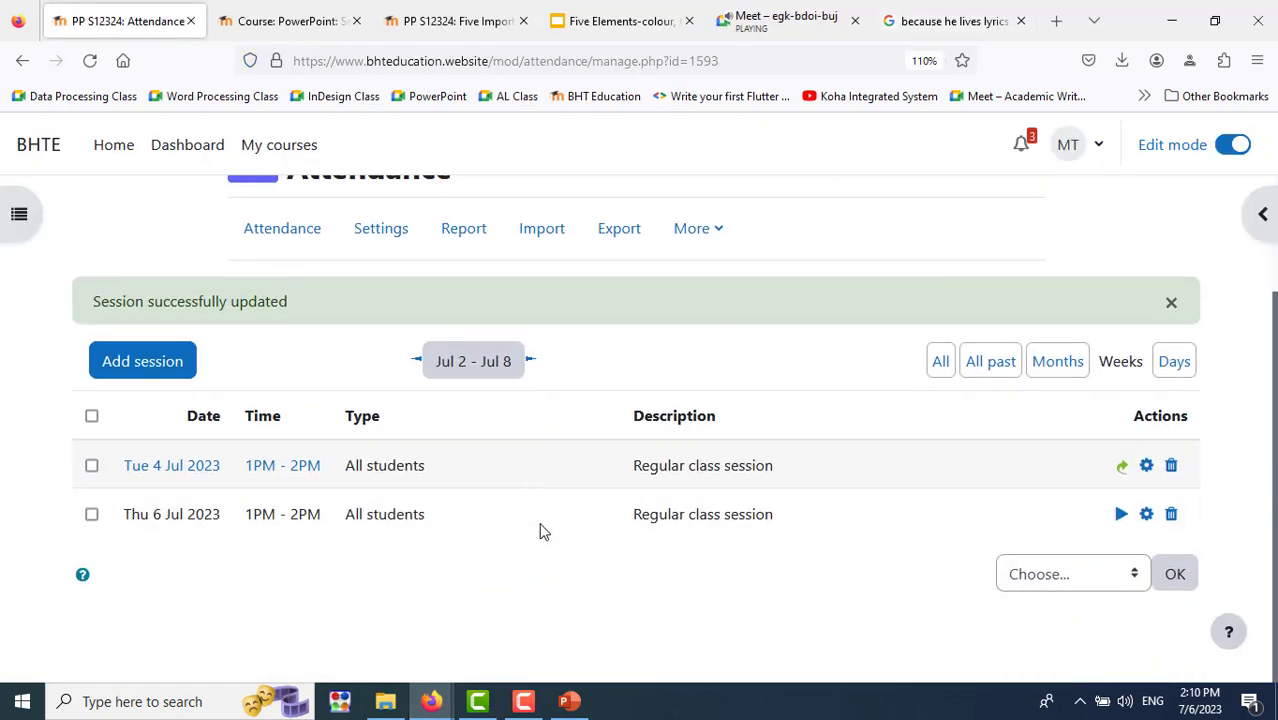
{"action": "left_click", "coordinate": [1120, 514]}
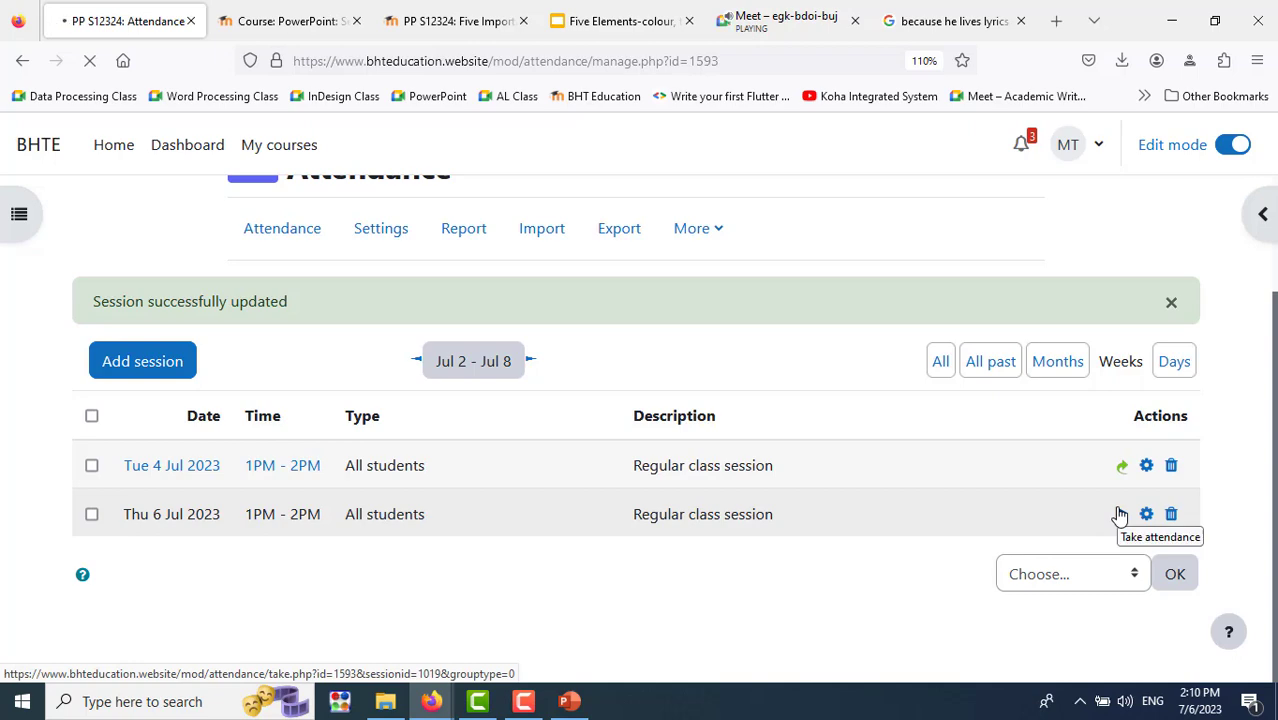
{"action": "scroll", "coordinate": [786, 512], "scroll_direction": "down", "scroll_amount": 4}
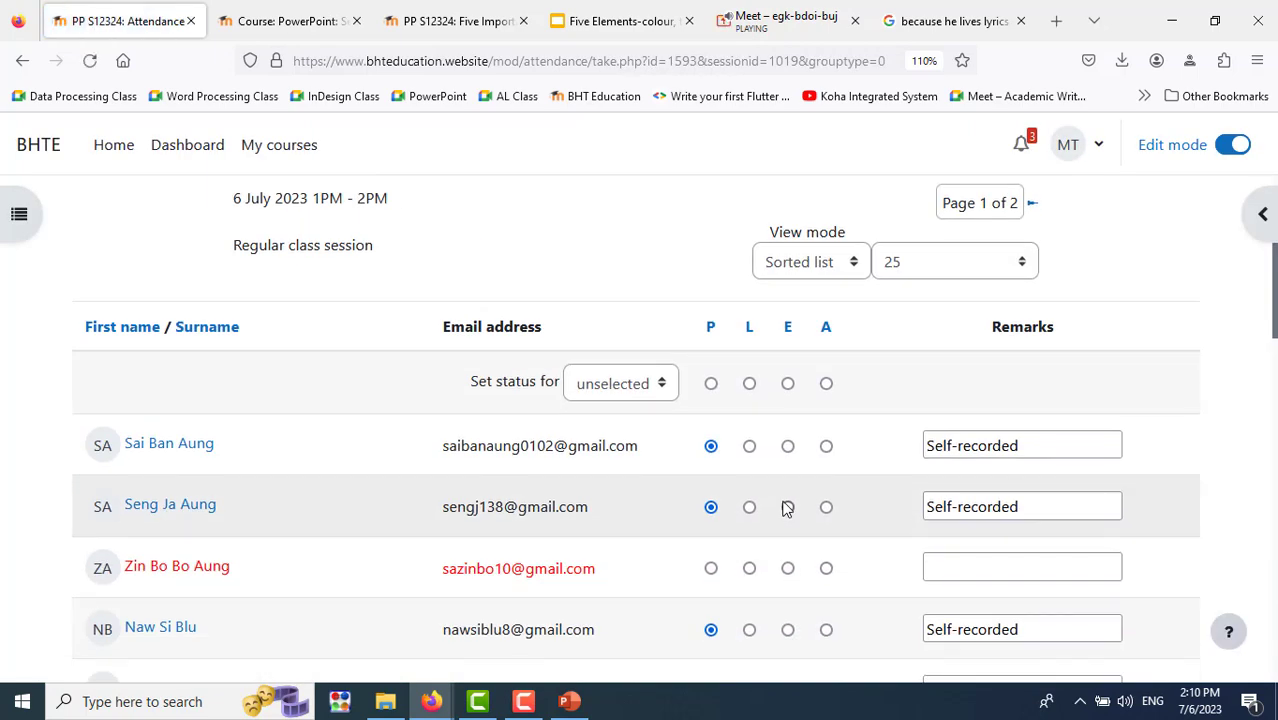
{"action": "left_click", "coordinate": [783, 22]}
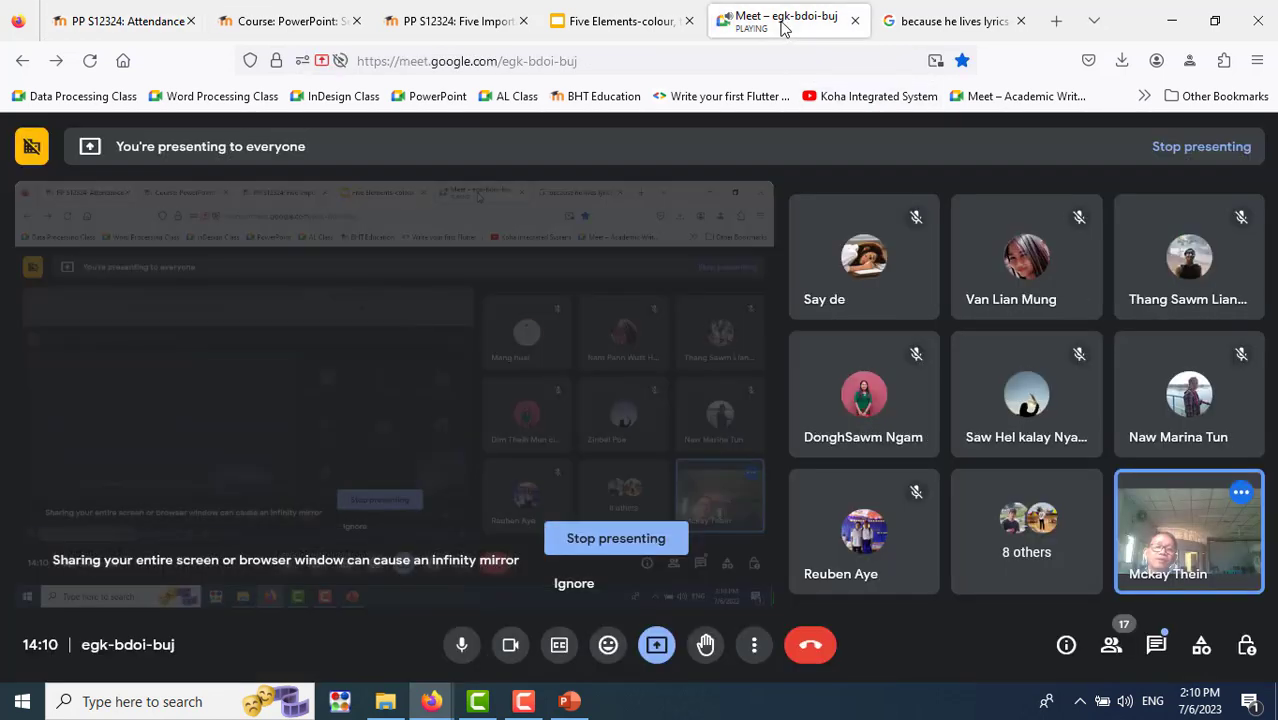
{"action": "left_click_drag", "start_coordinate": [783, 22], "coordinate": [281, 22]}
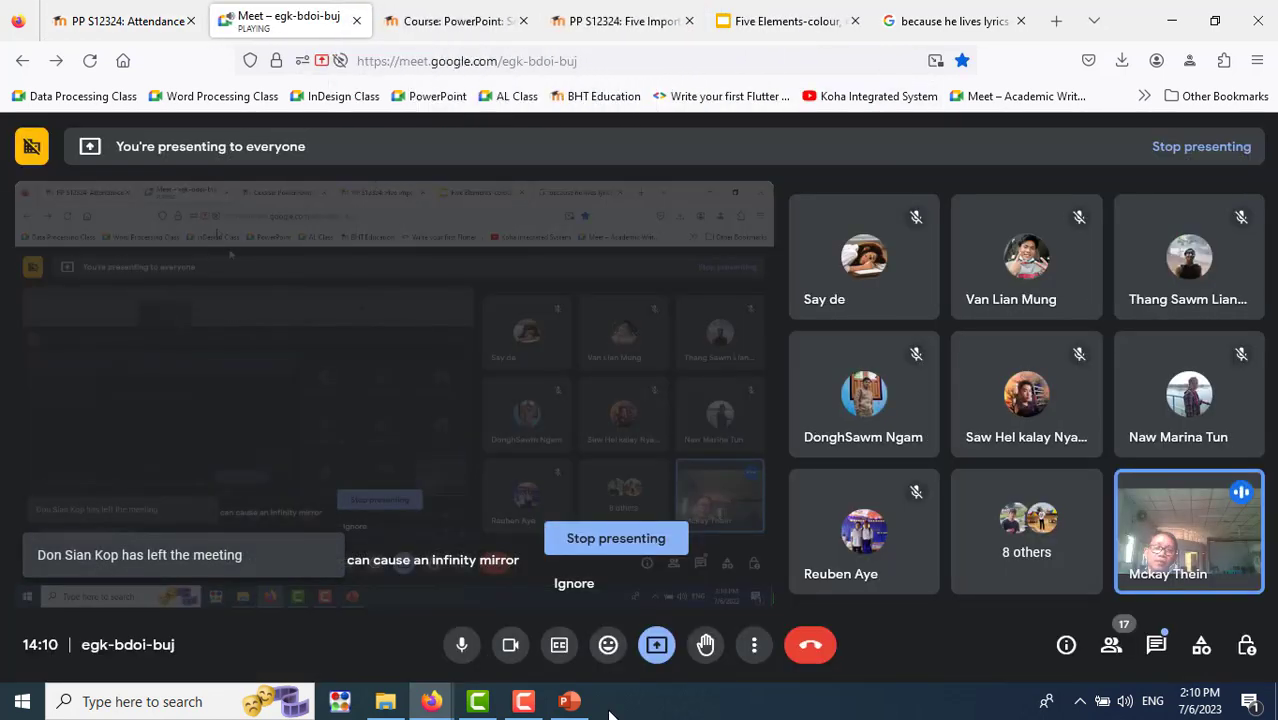